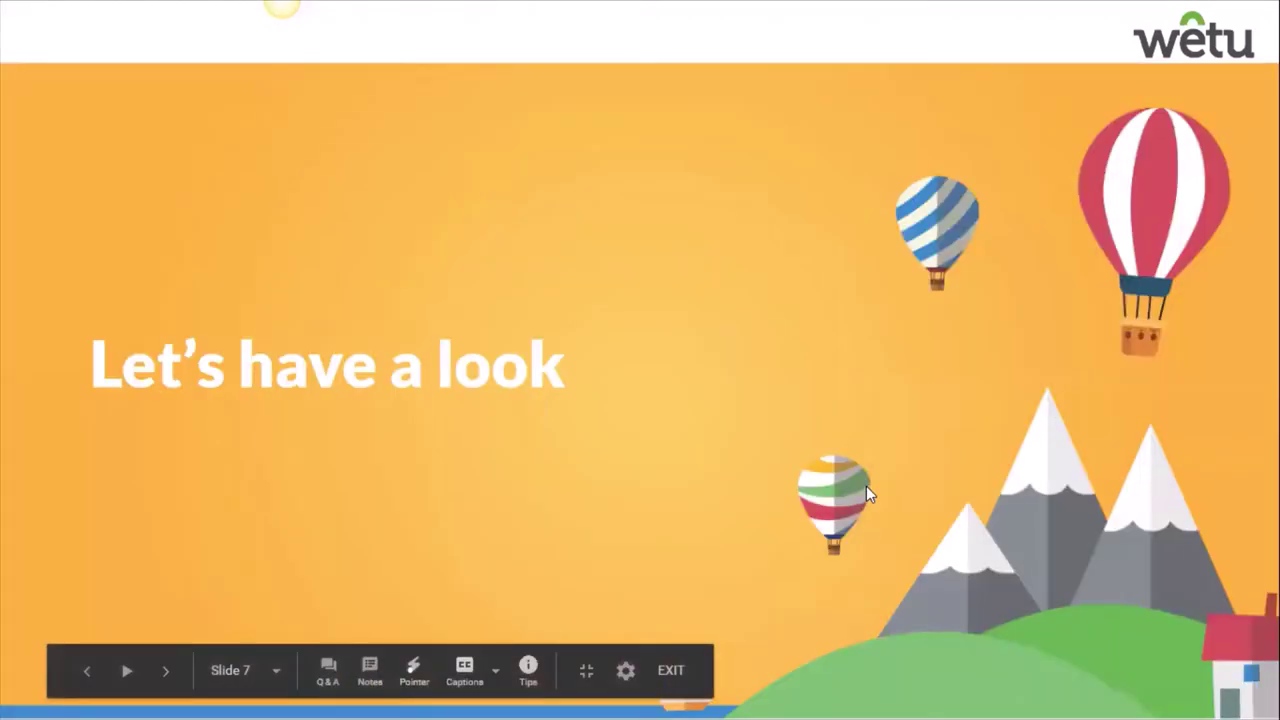
Step: Exit the full-screen slideshow on slide 7, 'Let's have a look'
key("Escape")
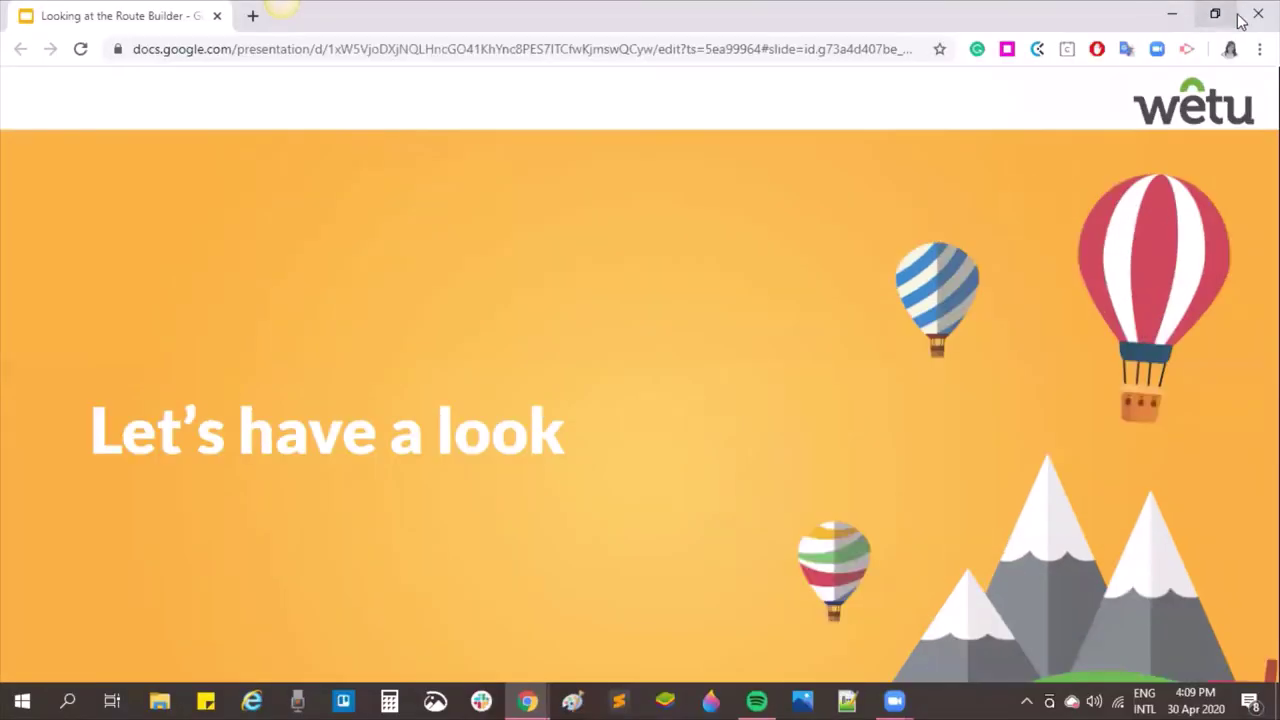
Step: Return to the Wetu itinerary, review its accommodation stays, and advance to Route Builder
left_click(1171, 14)
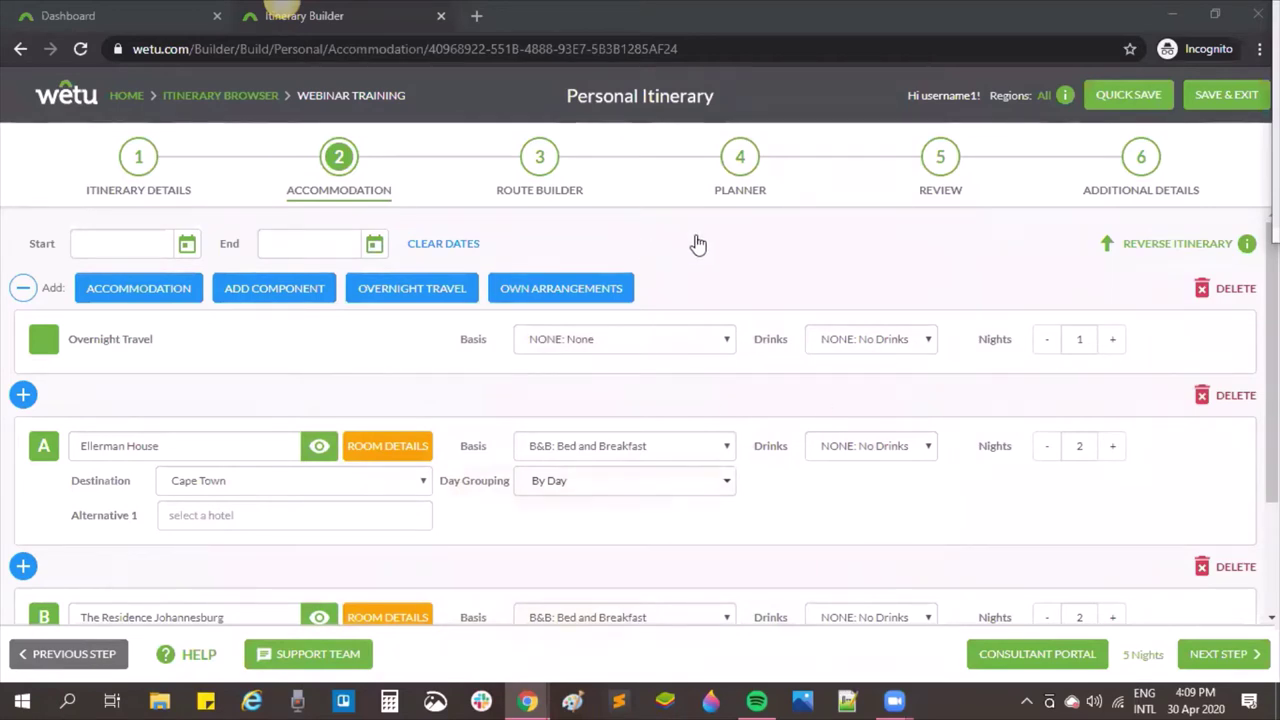
scroll(953, 232, "down", 1)
scroll(953, 232, "down", 1)
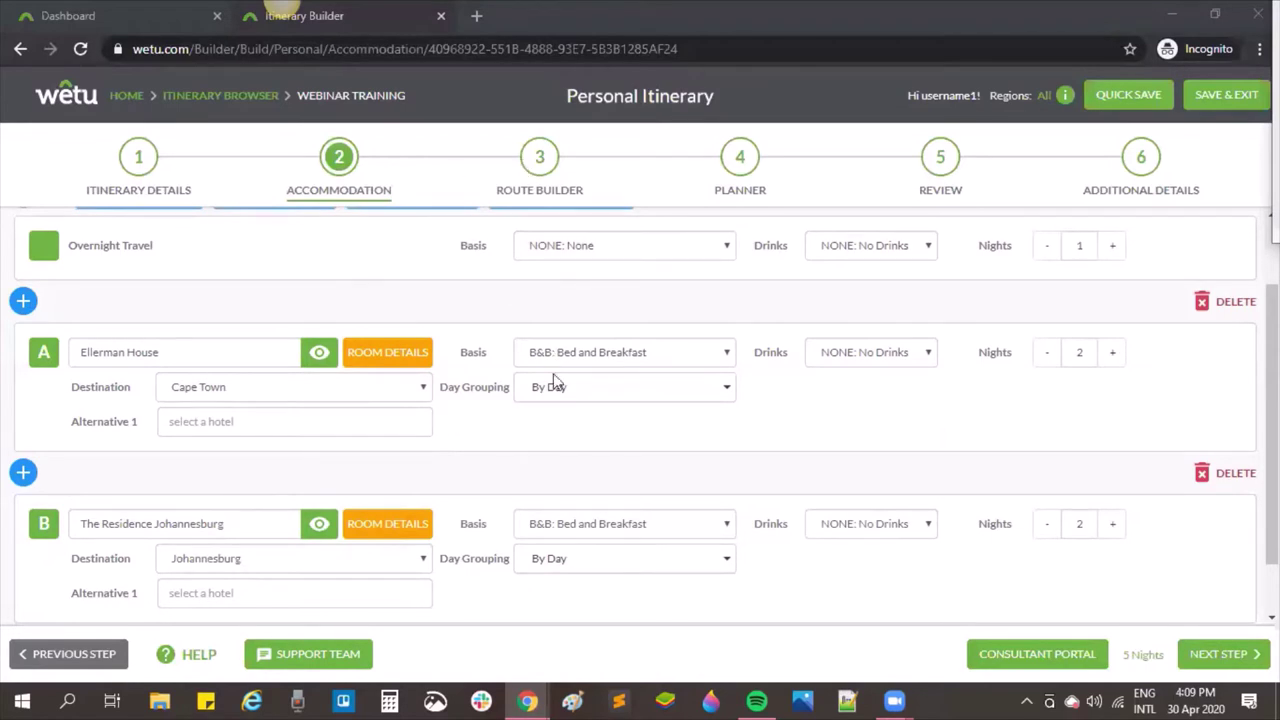
left_click(1200, 655)
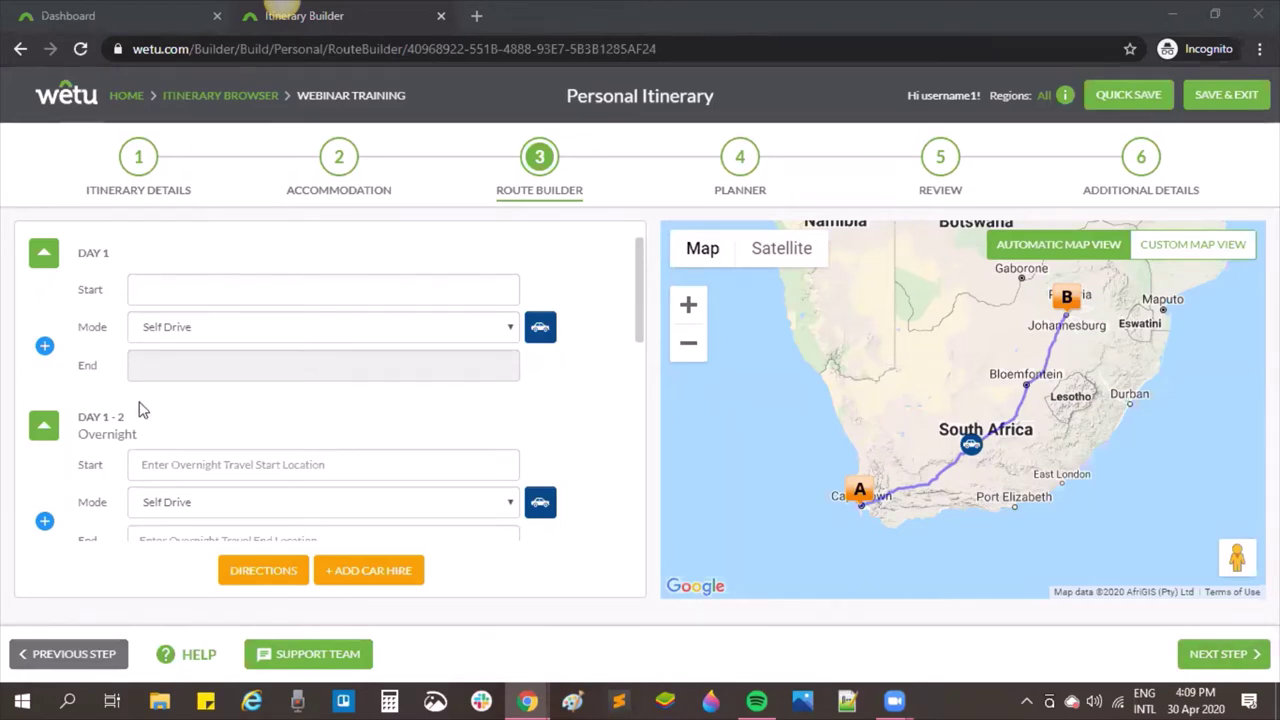
Step: Set the Day 1–2 overnight travel start to Dubai [DXB] and end to Cape Town International [CPT]
left_click_drag(80, 413, 137, 437)
scroll(155, 422, "down", 1)
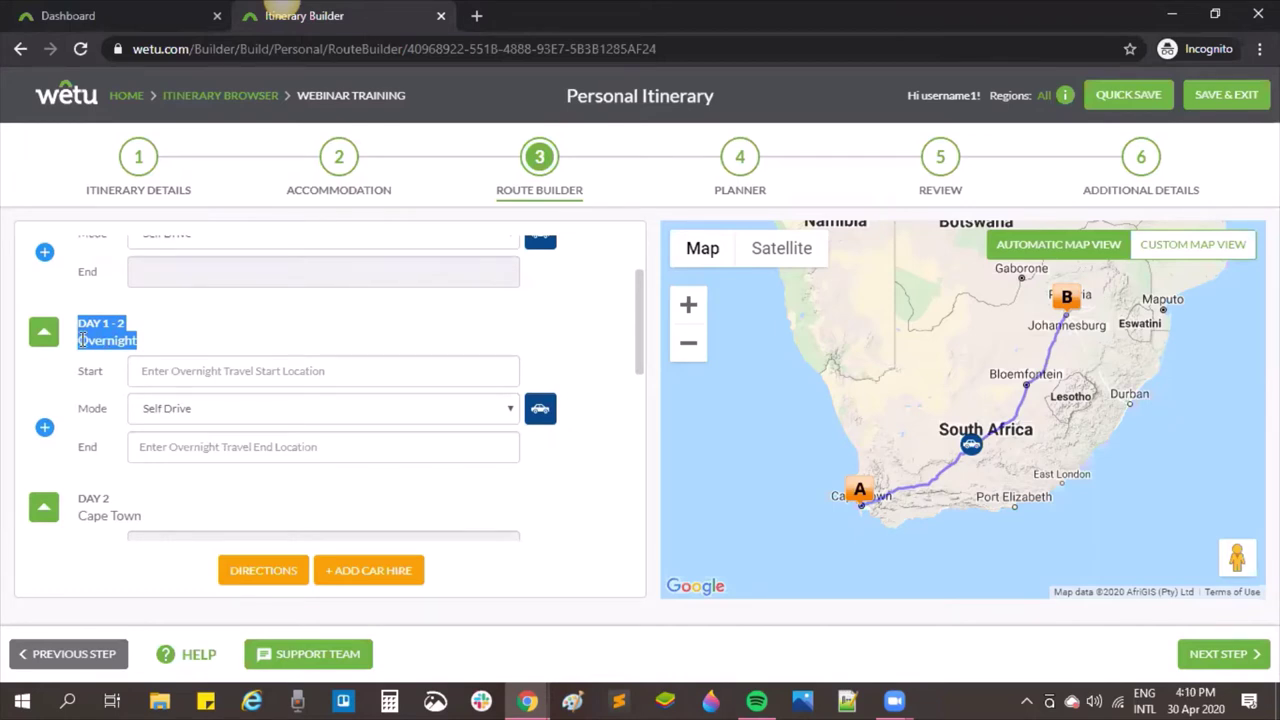
left_click(175, 370)
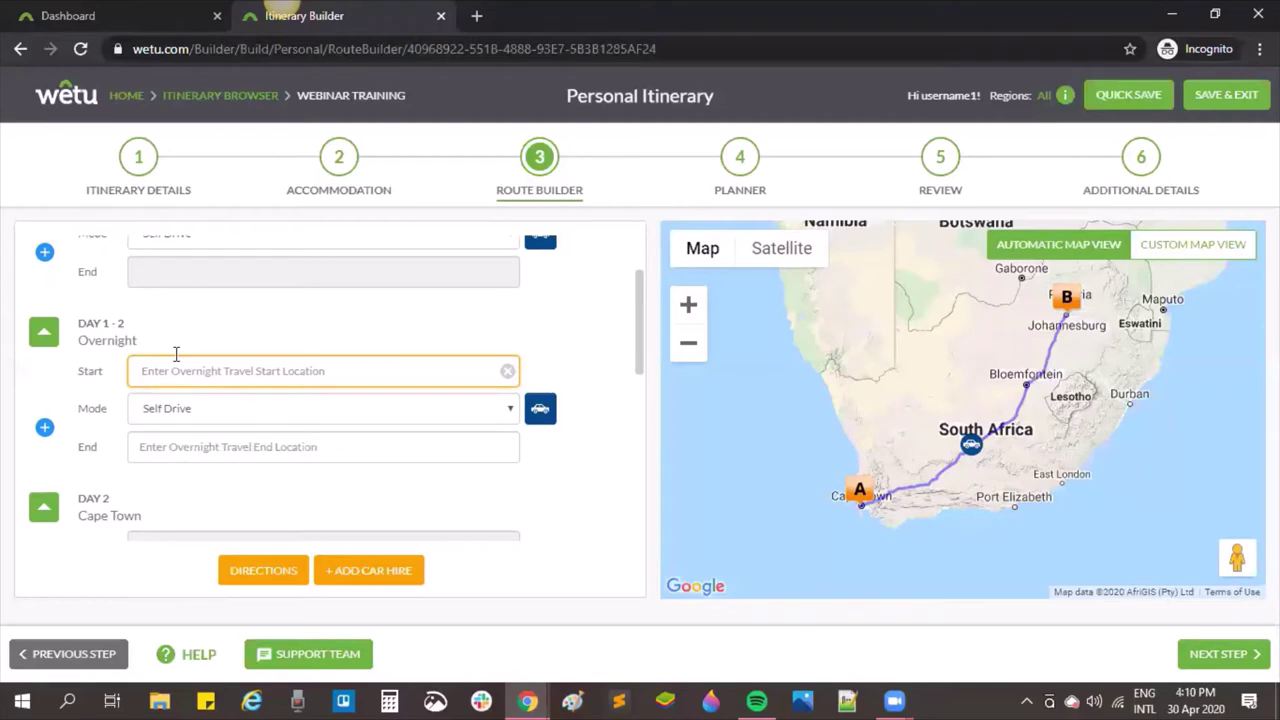
type("dxb")
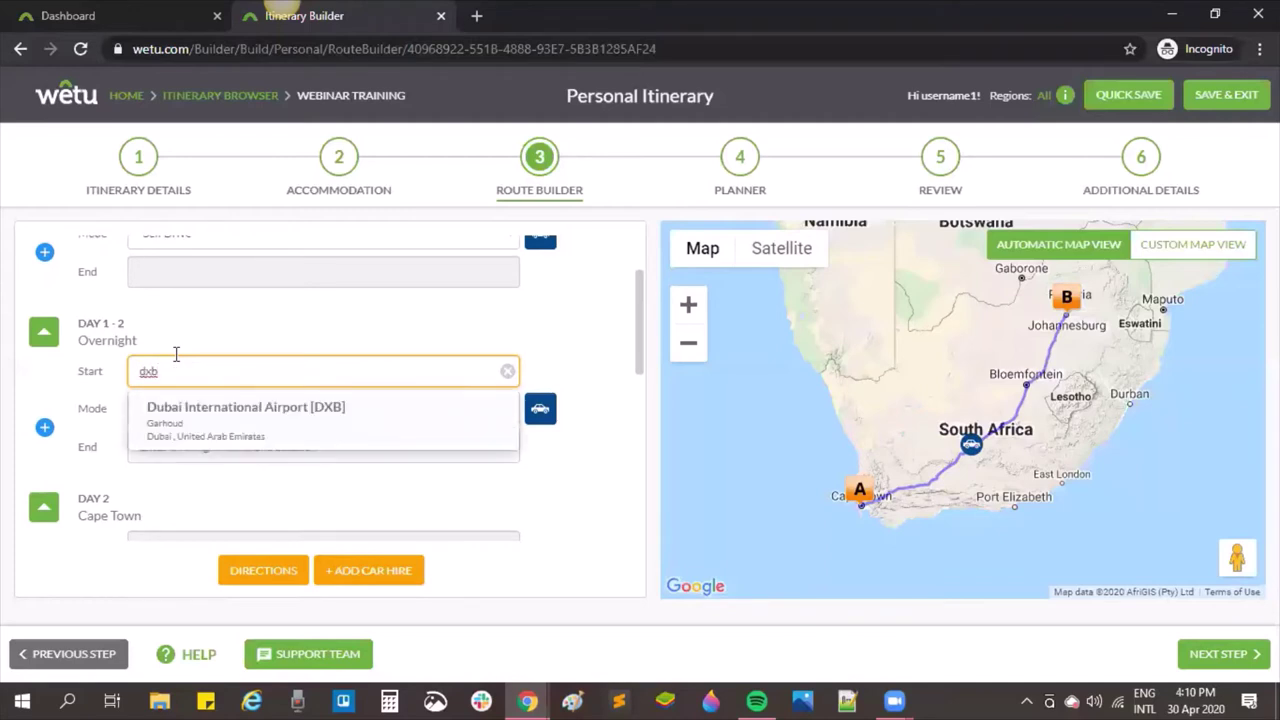
left_click(371, 421)
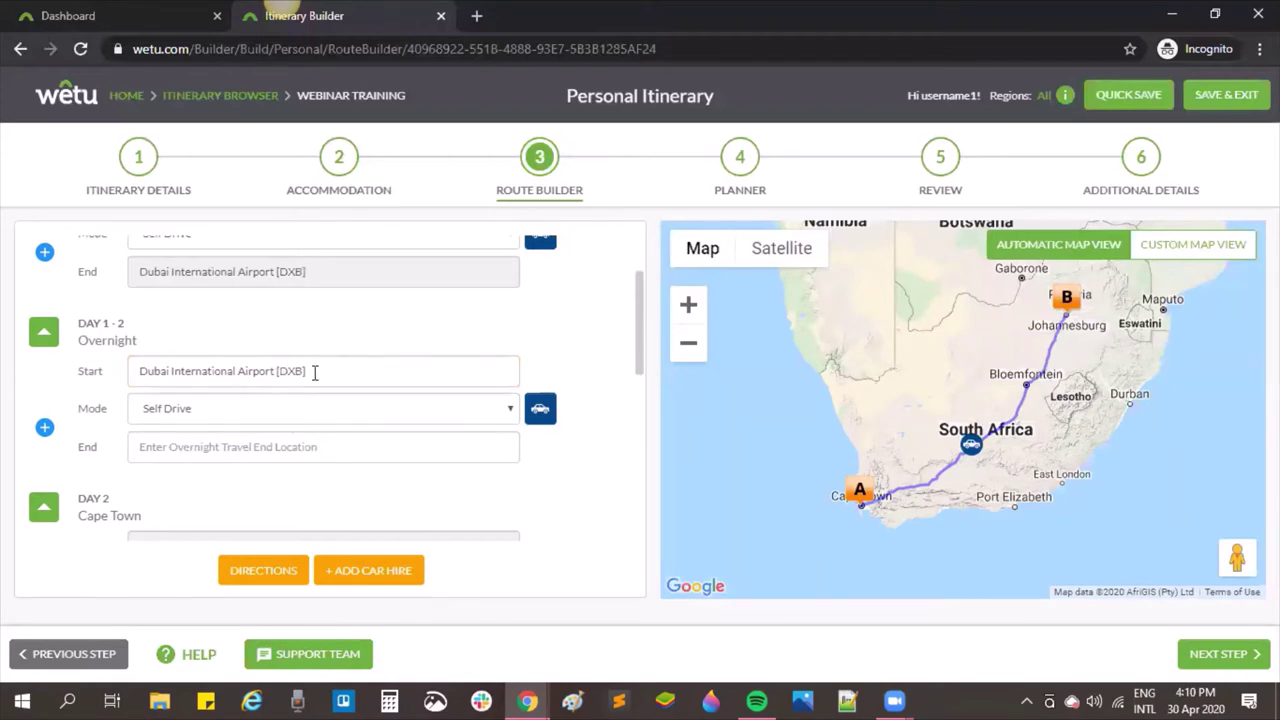
left_click(338, 453)
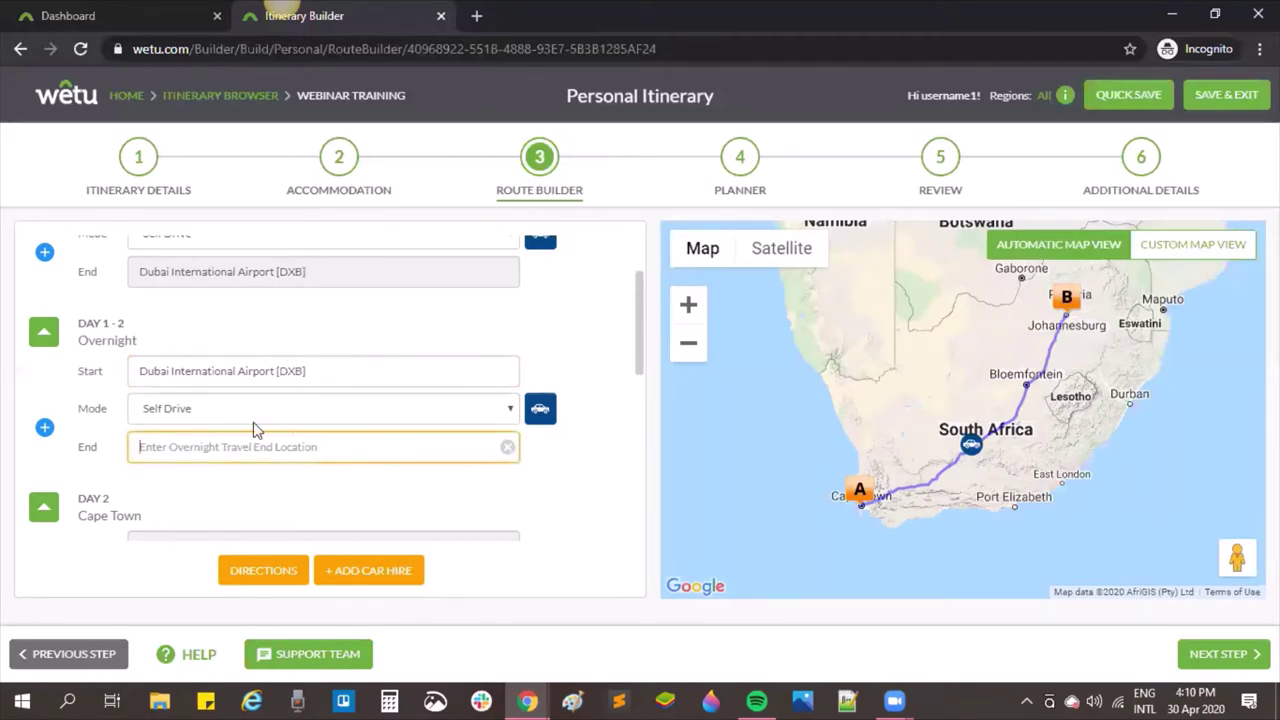
type("cpt")
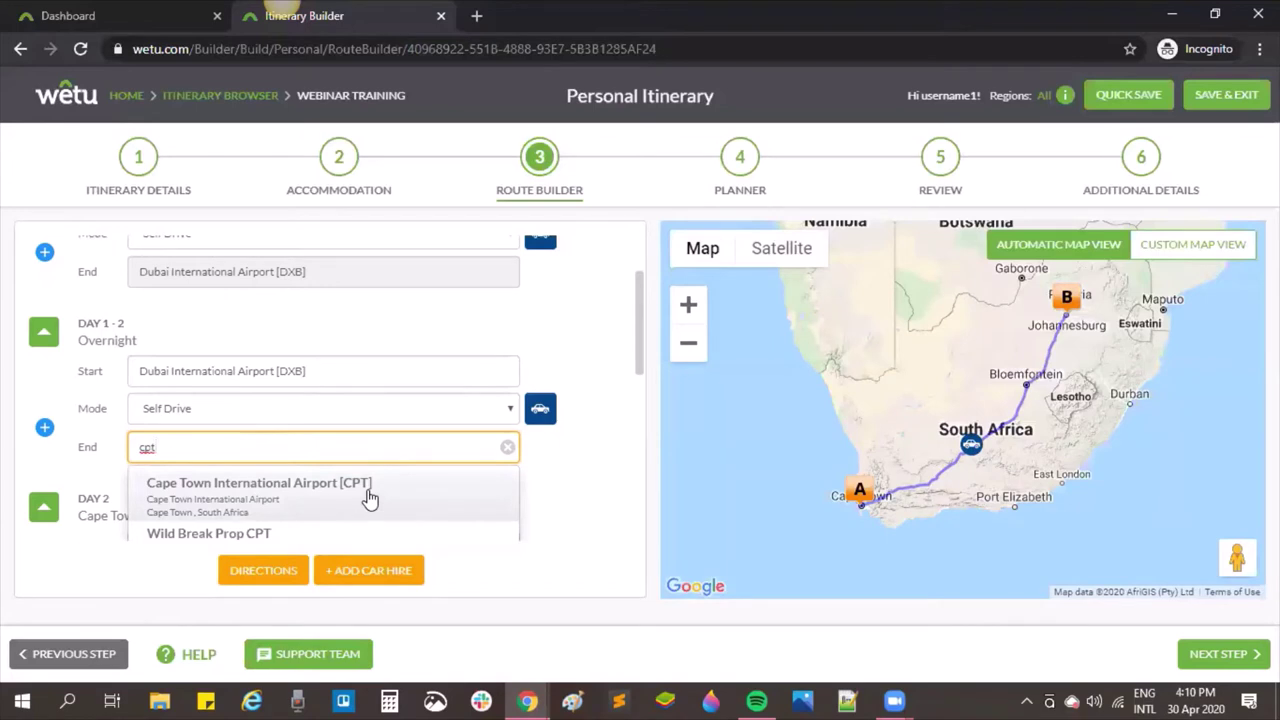
left_click(369, 497)
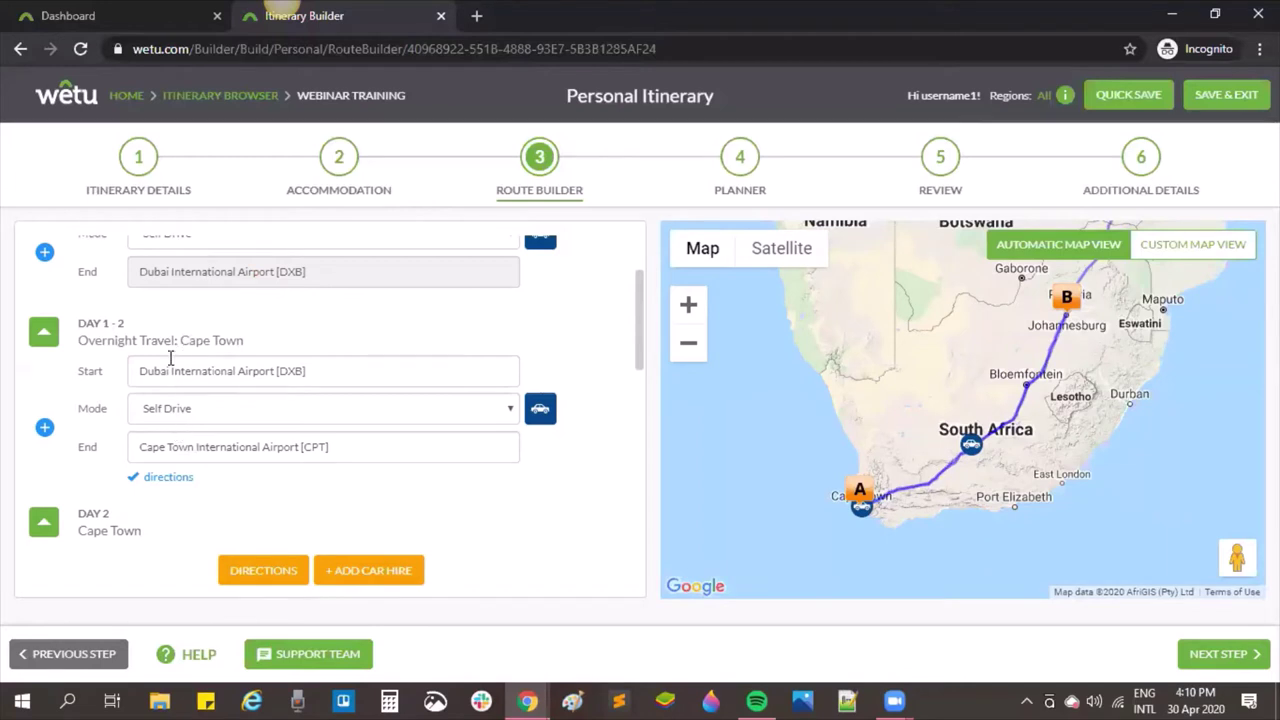
scroll(185, 341, "up", 2)
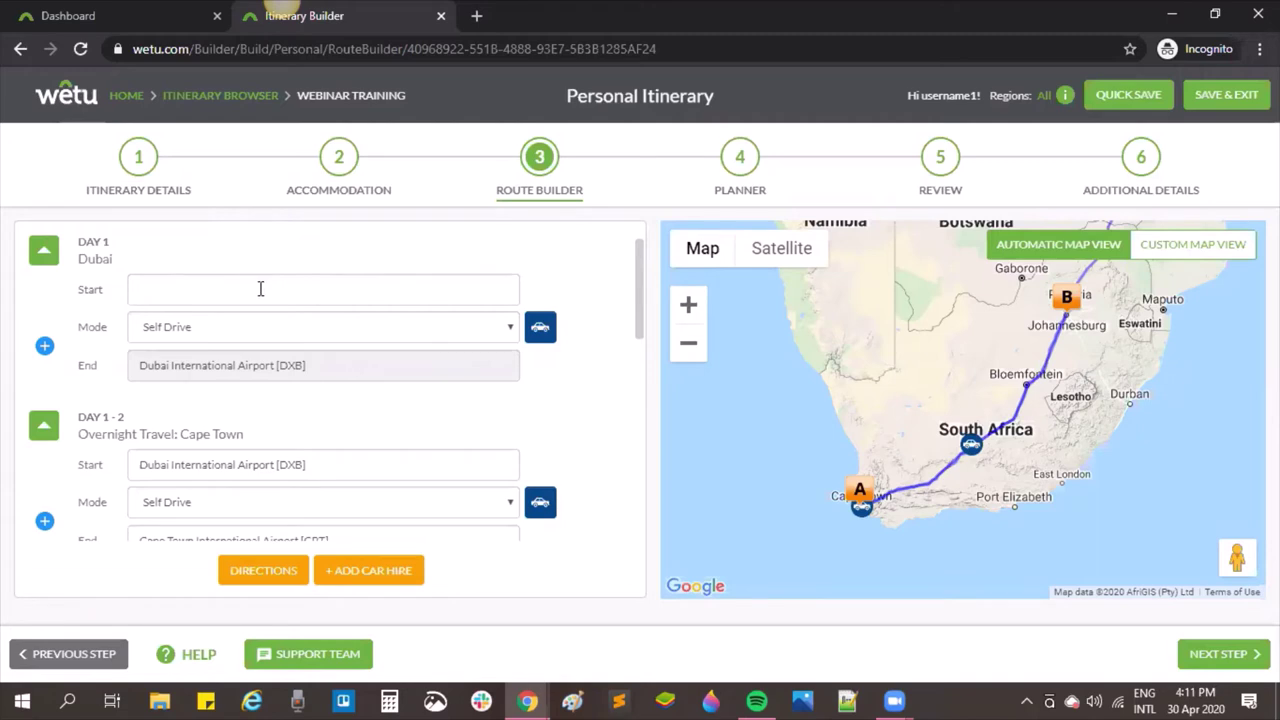
Step: Show the Mode choices for the Overnight Travel: Cape Town leg
scroll(260, 289, "down", 3)
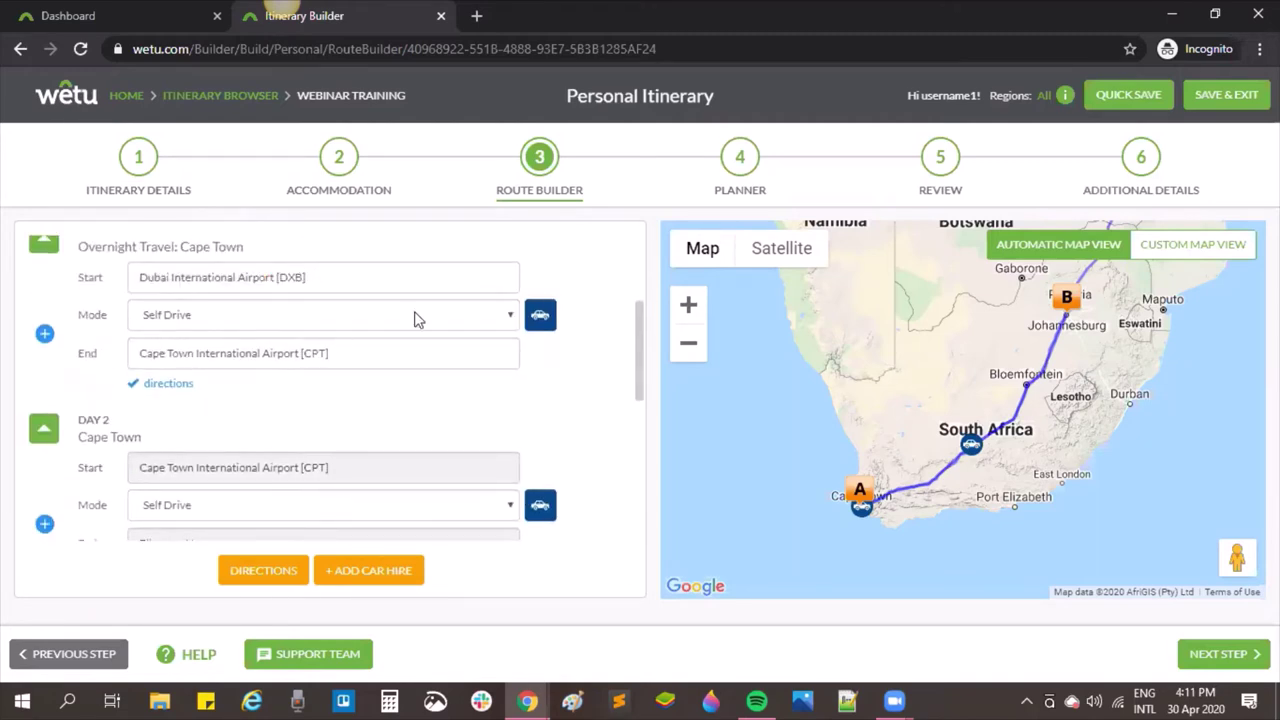
left_click(512, 316)
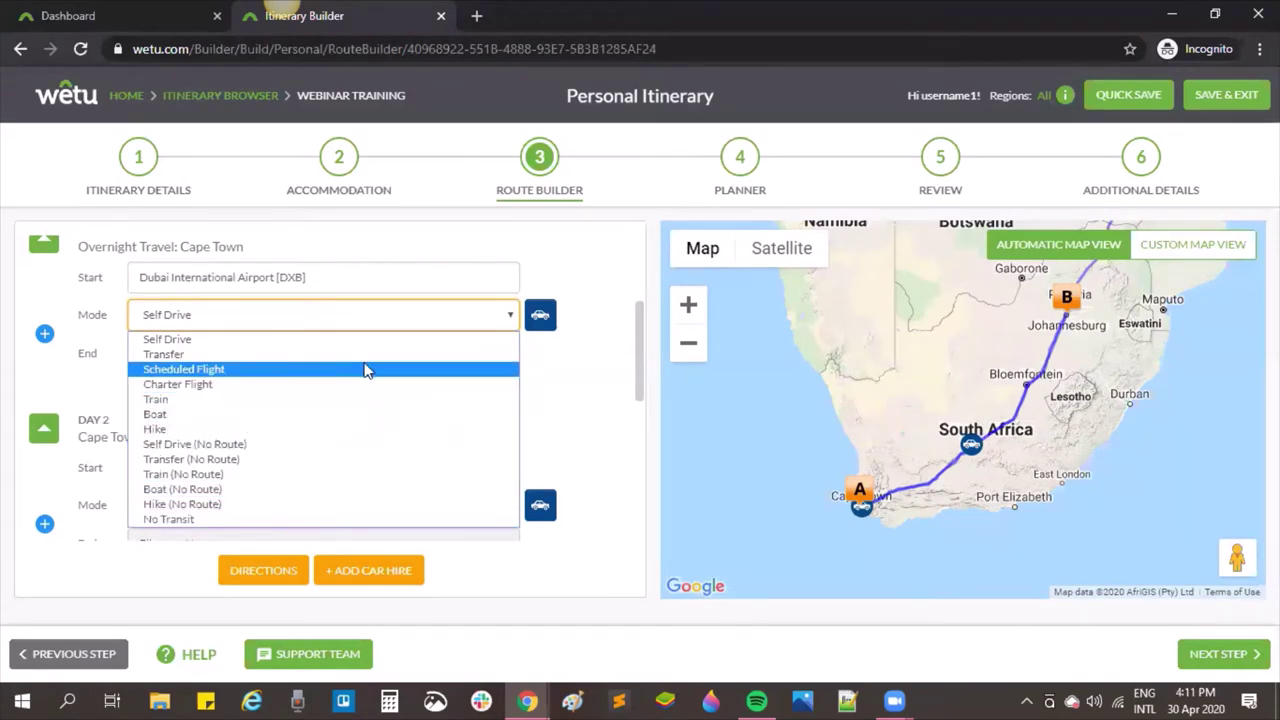
Step: Make the overnight DXB to CPT leg a Scheduled Flight and view its flight line
left_click(188, 370)
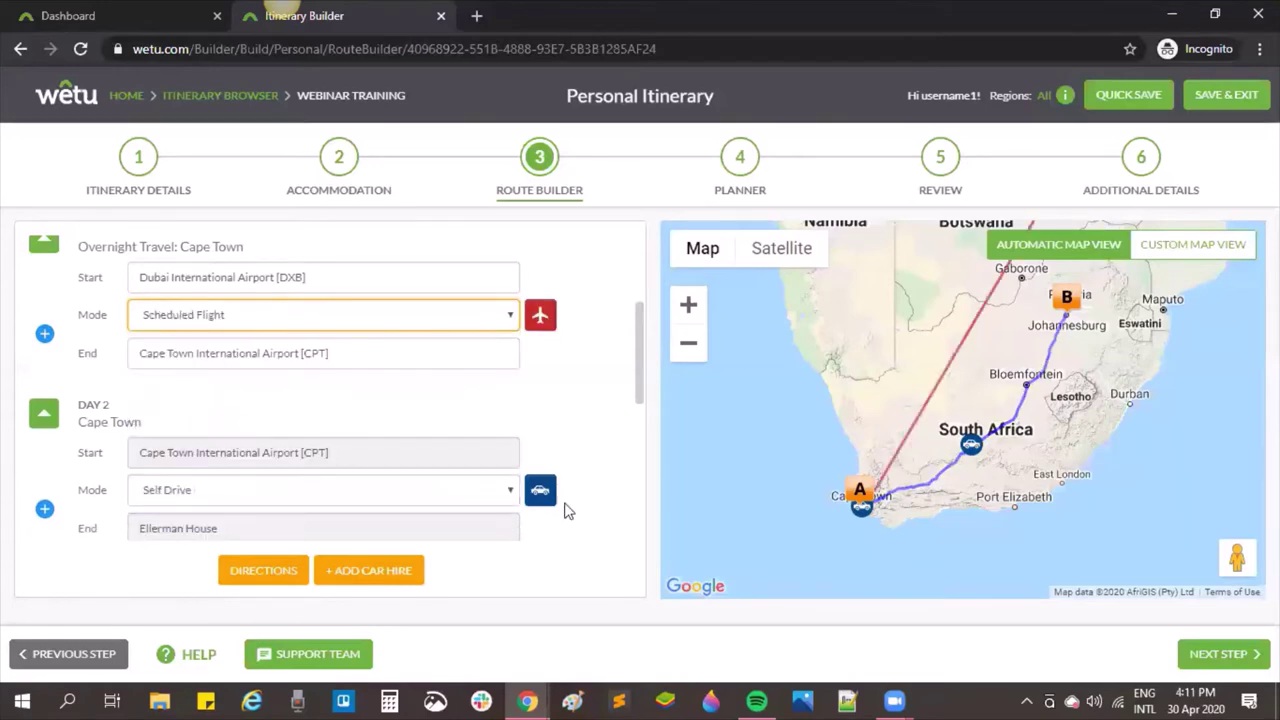
scroll(960, 484, "down", 1)
scroll(961, 486, "down", 1)
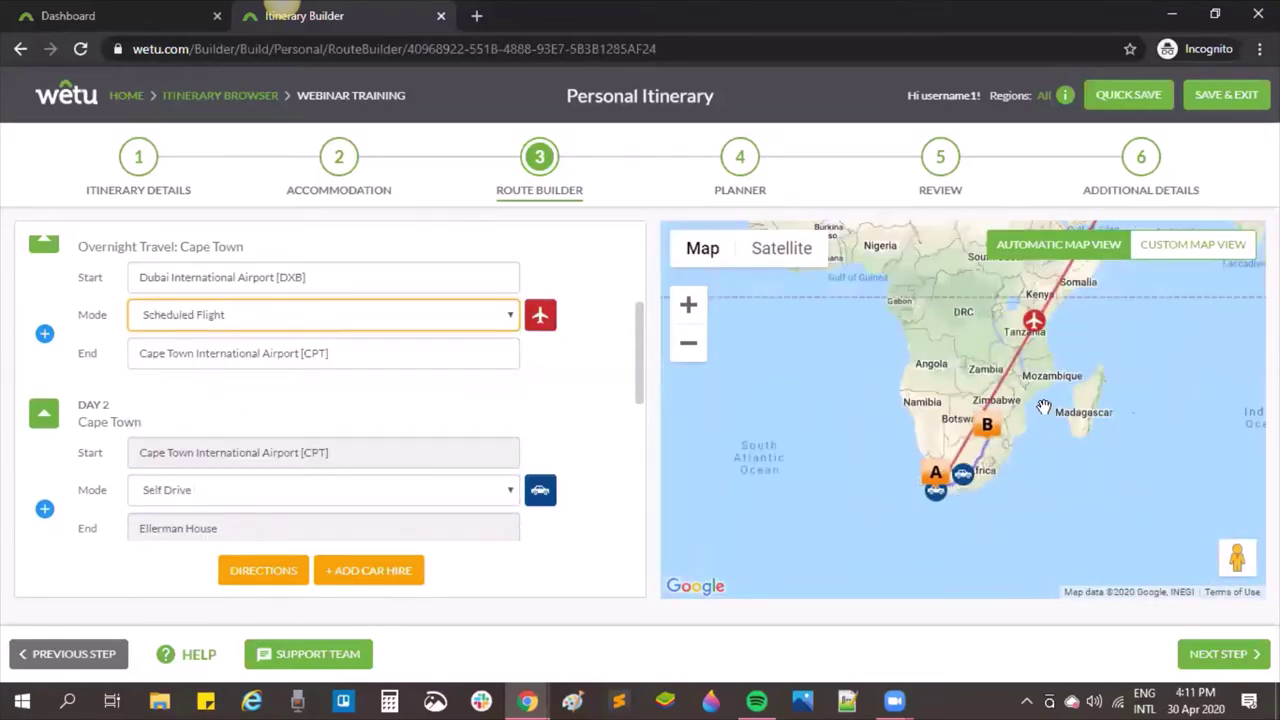
left_click_drag(961, 486, 891, 568)
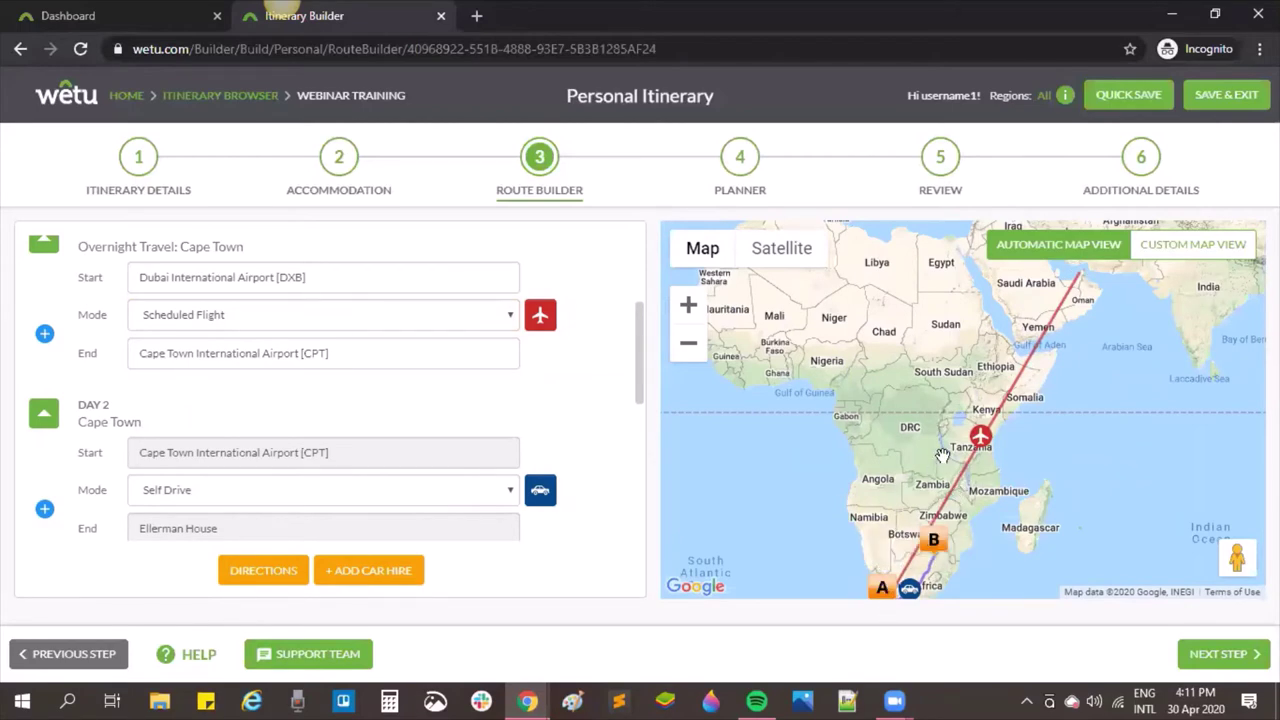
scroll(943, 456, "up", 1)
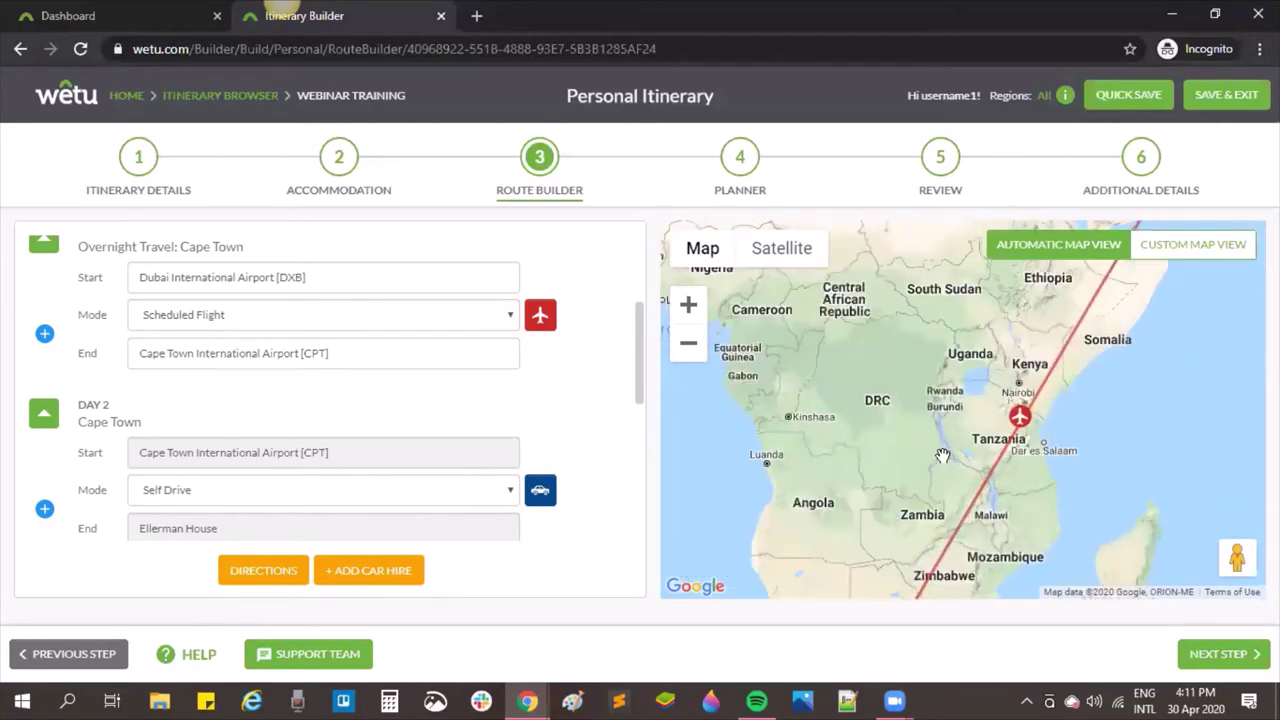
Step: Save the overnight flight's booking details
left_click(541, 316)
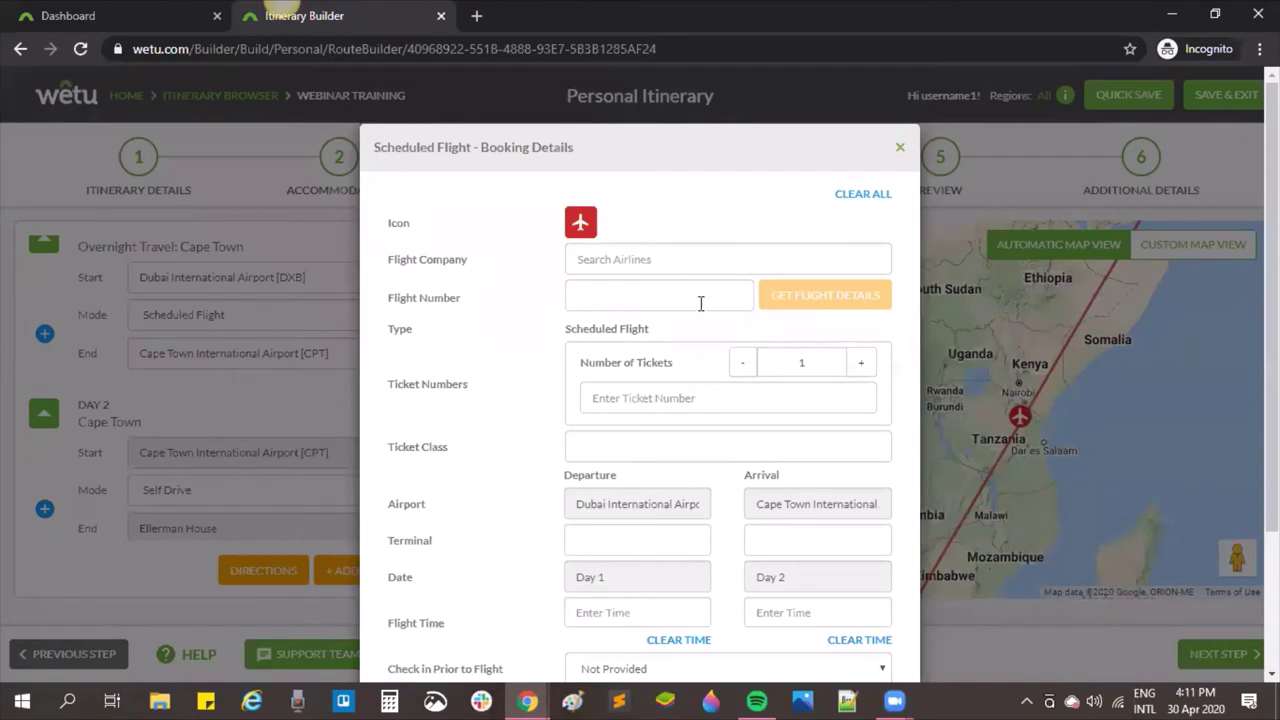
scroll(729, 551, "down", 2)
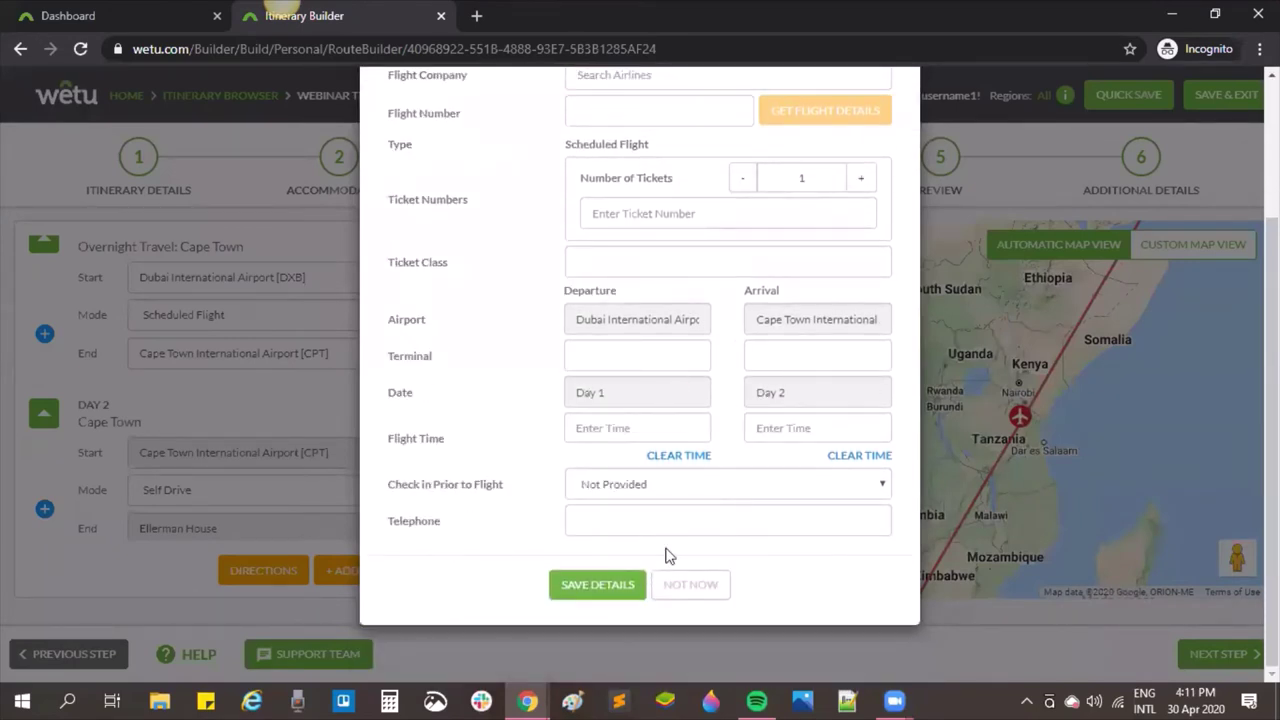
left_click(590, 586)
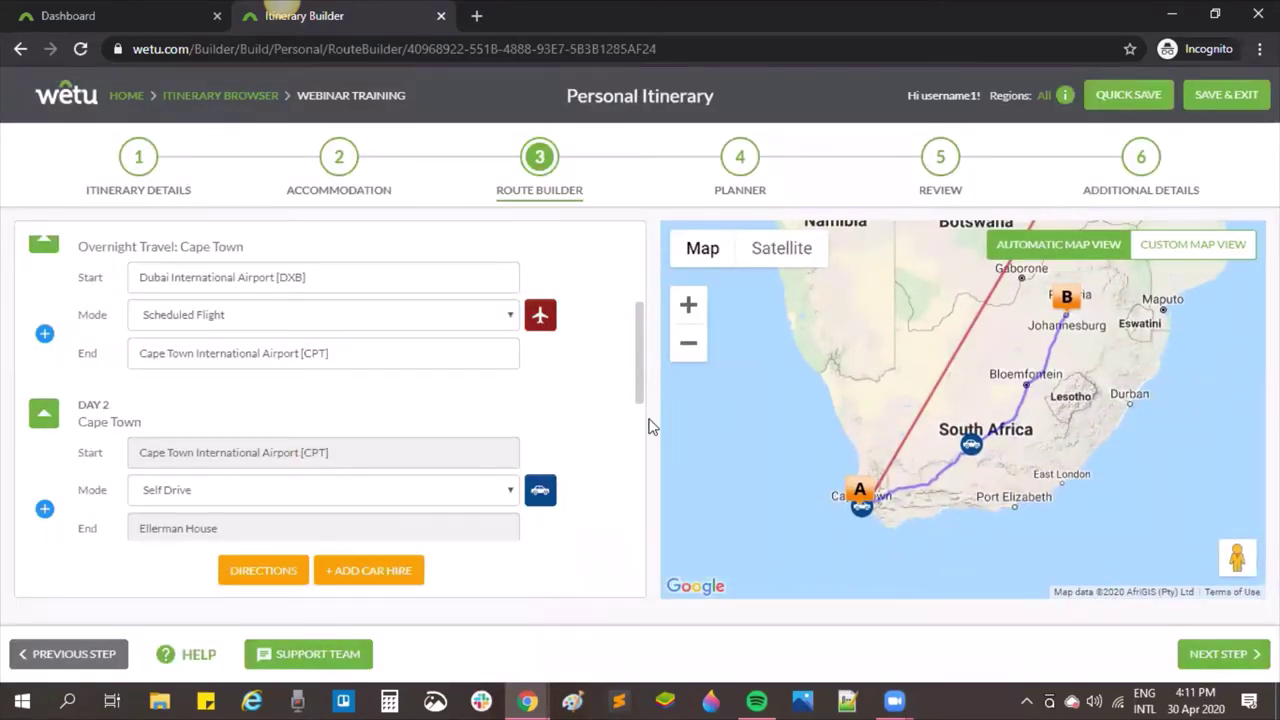
scroll(504, 358, "down", 1)
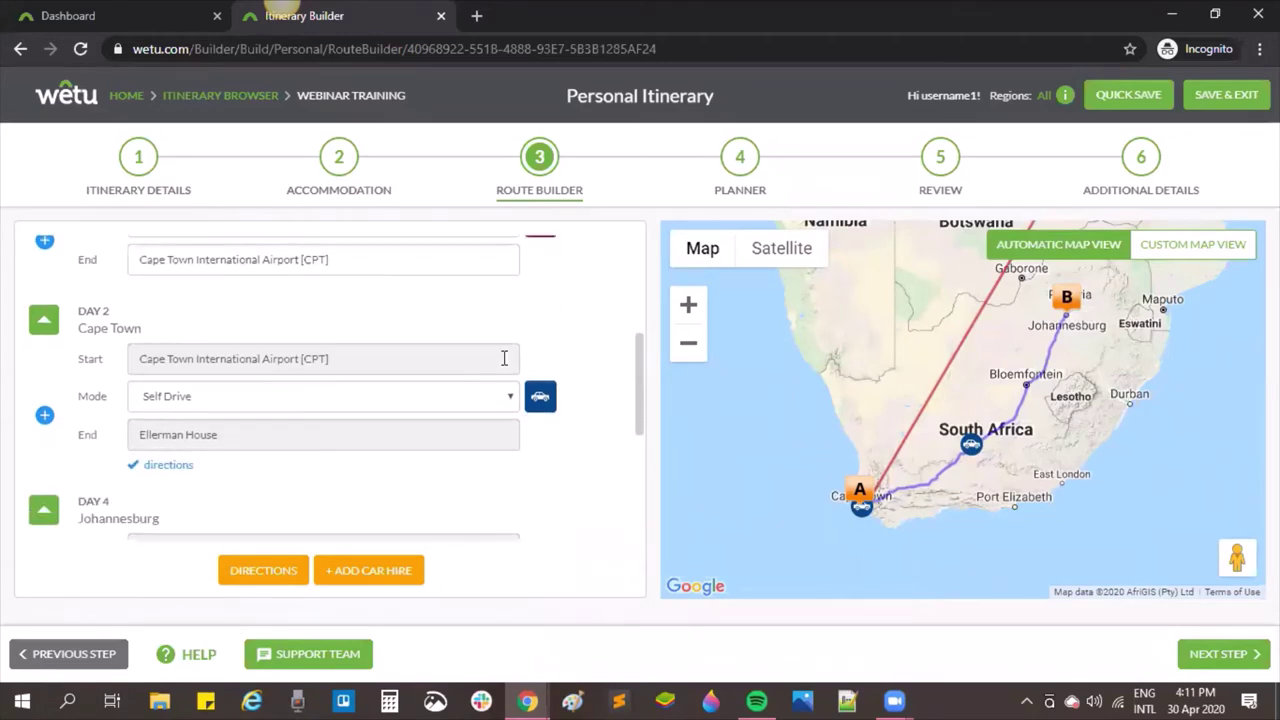
Step: Make Day 2's Cape Town airport to Ellerman House leg a Transfer and show its booking form
left_click(500, 396)
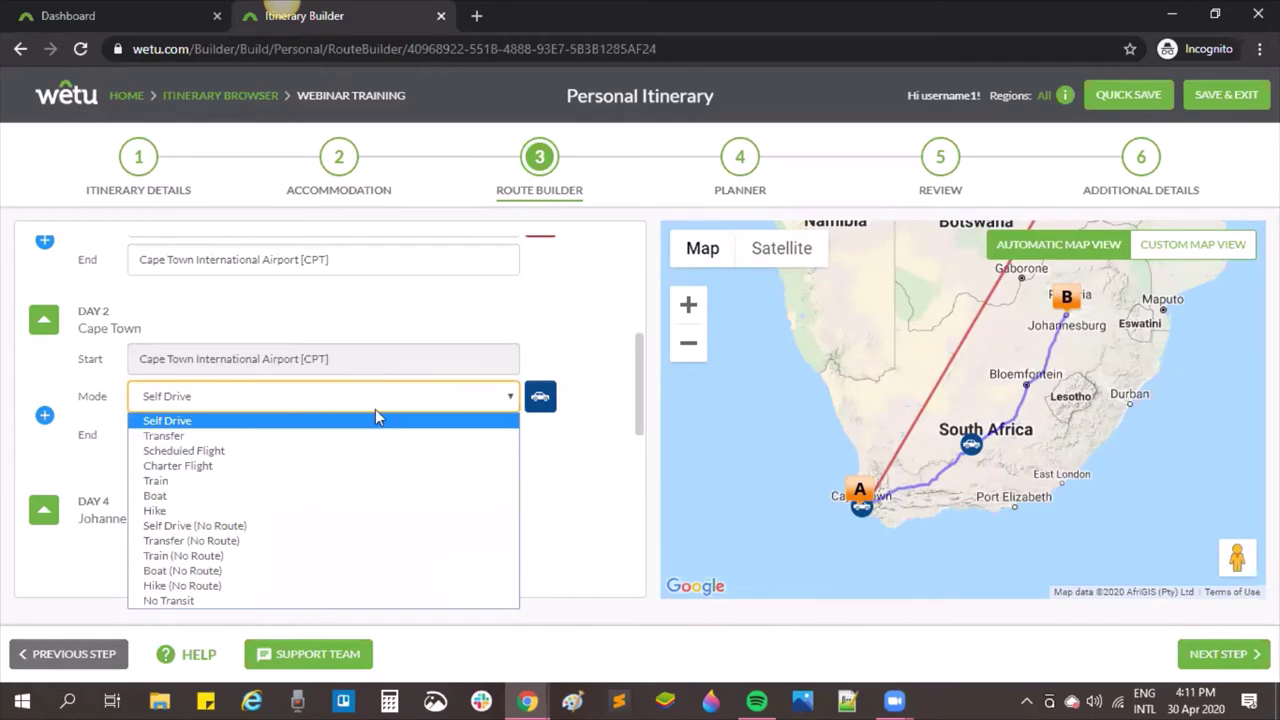
left_click(175, 438)
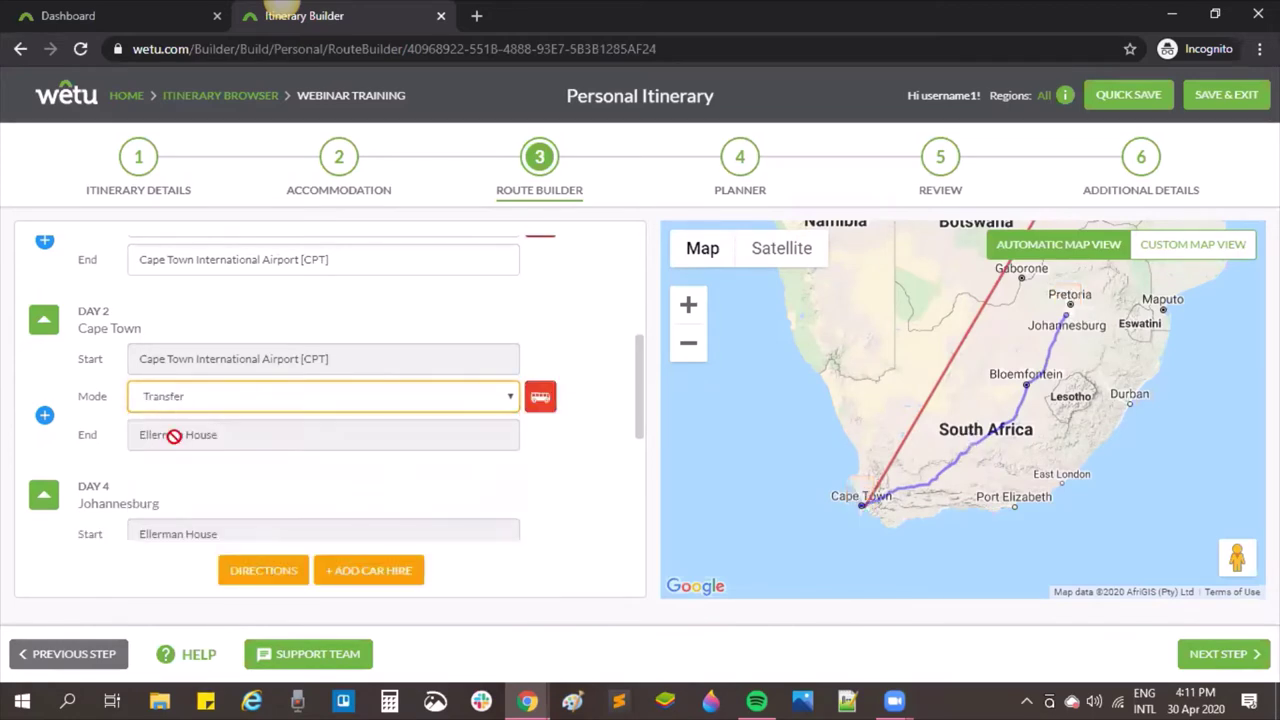
scroll(856, 521, "up", 1)
scroll(856, 521, "up", 3)
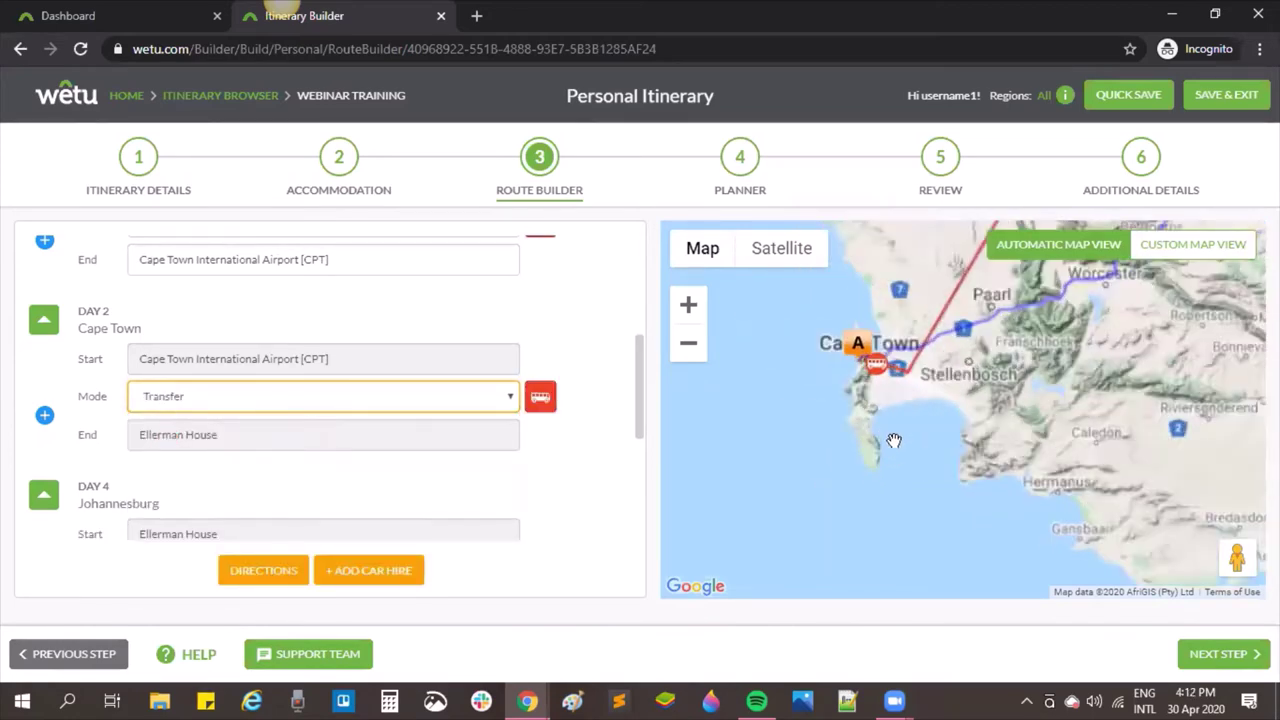
scroll(892, 438, "up", 2)
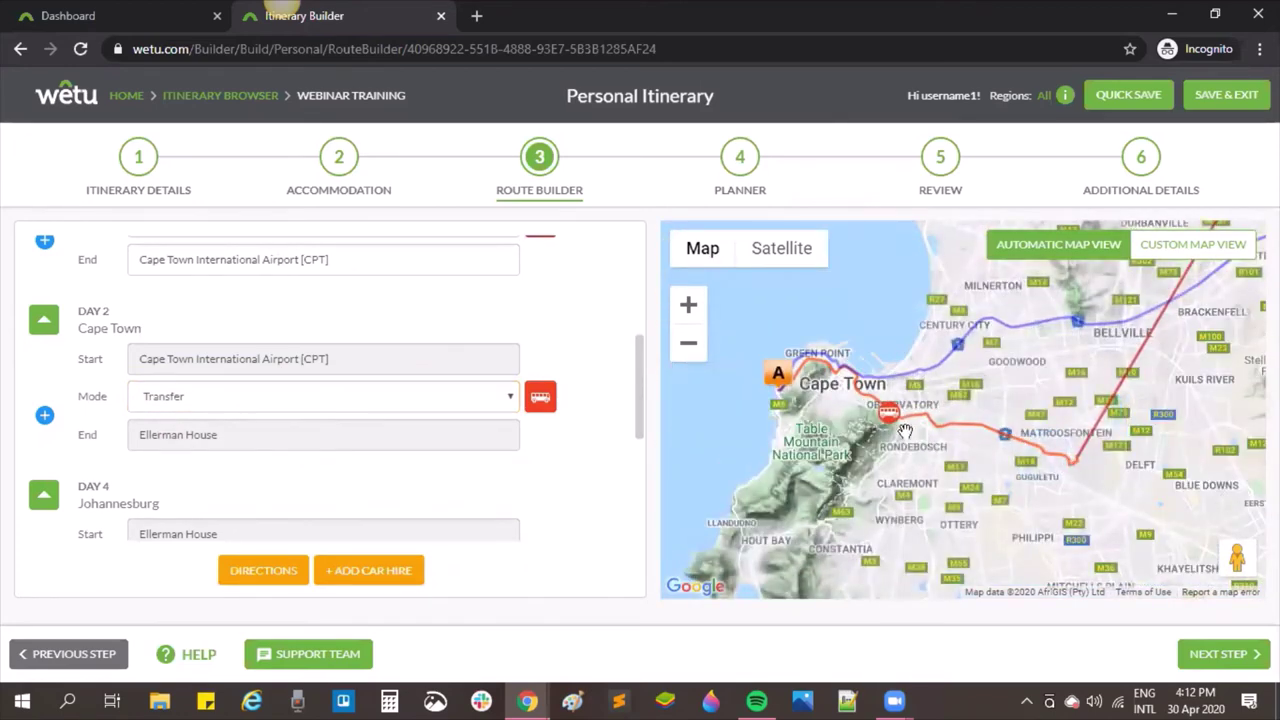
mouse_move(786, 397)
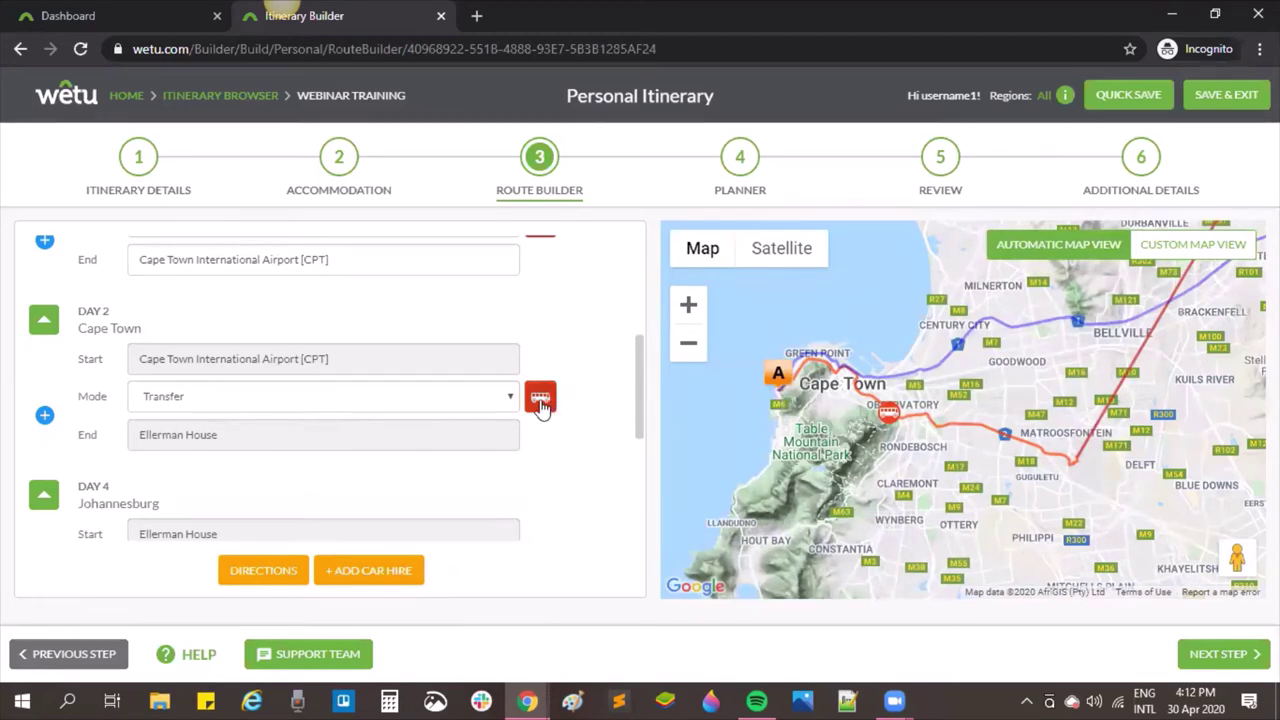
left_click(540, 400)
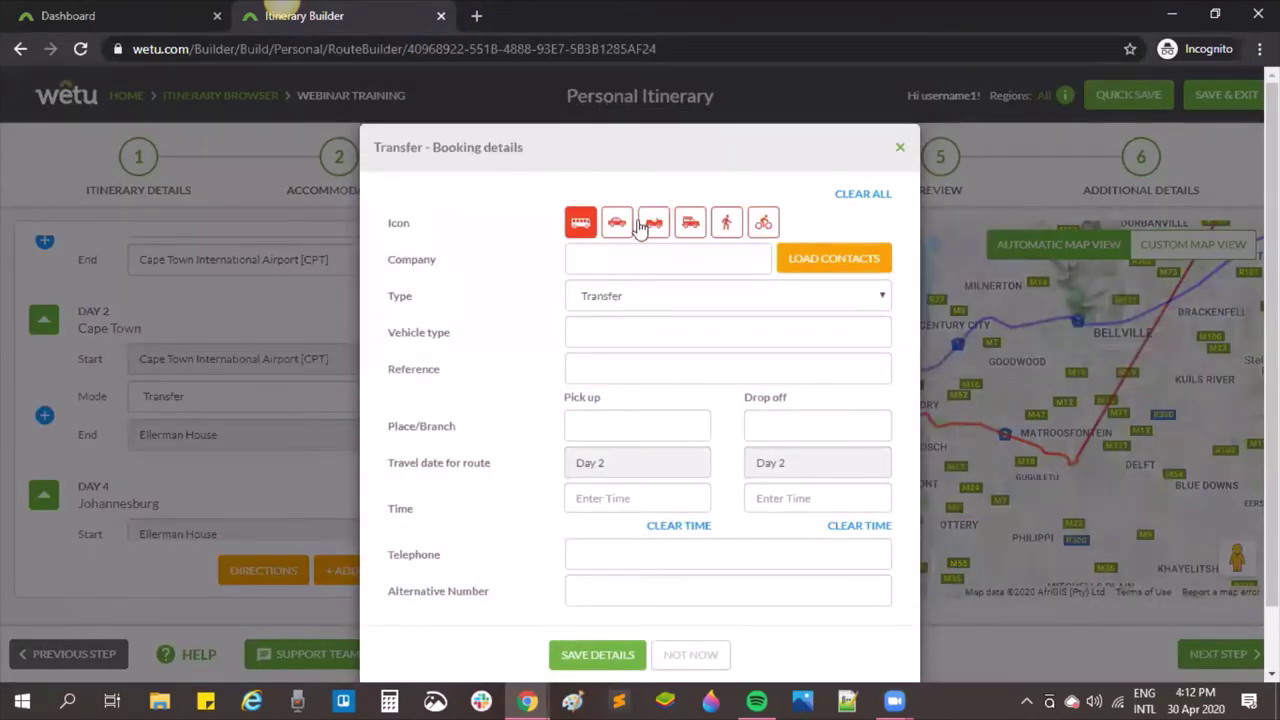
Step: Mark the transfer vehicle as a car and fill in the transfer company name
left_click(620, 224)
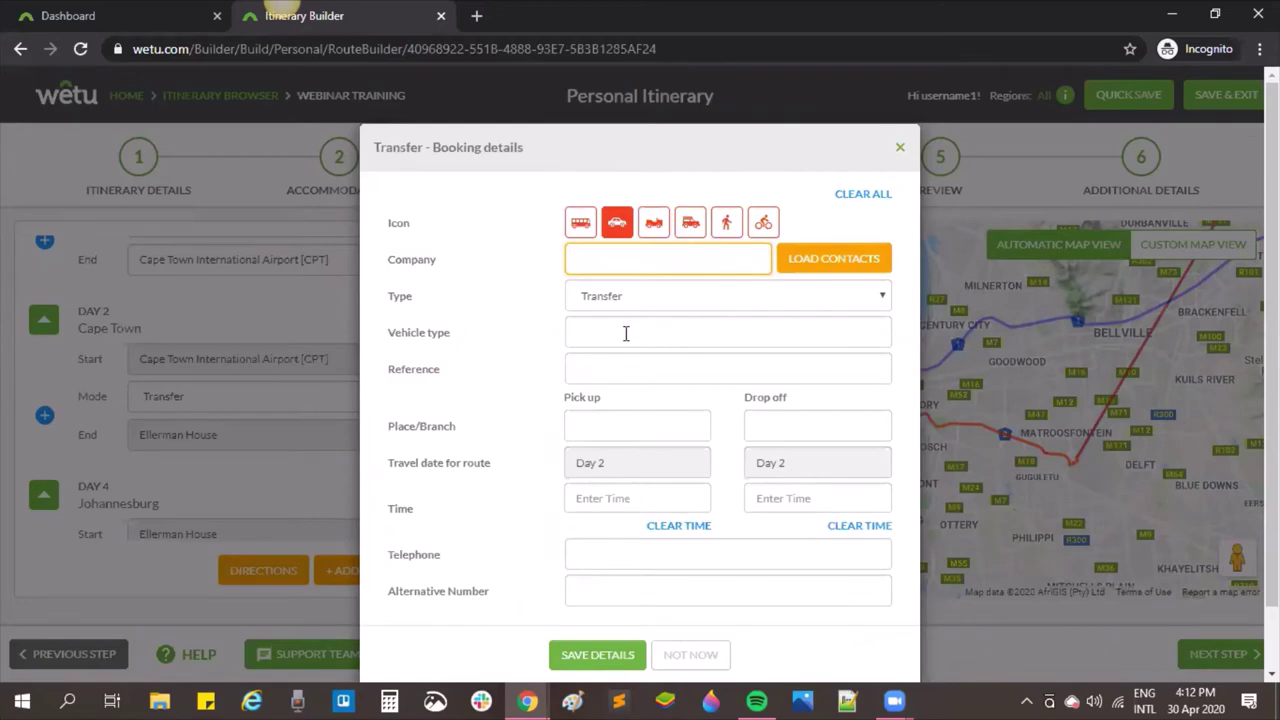
left_click(828, 256)
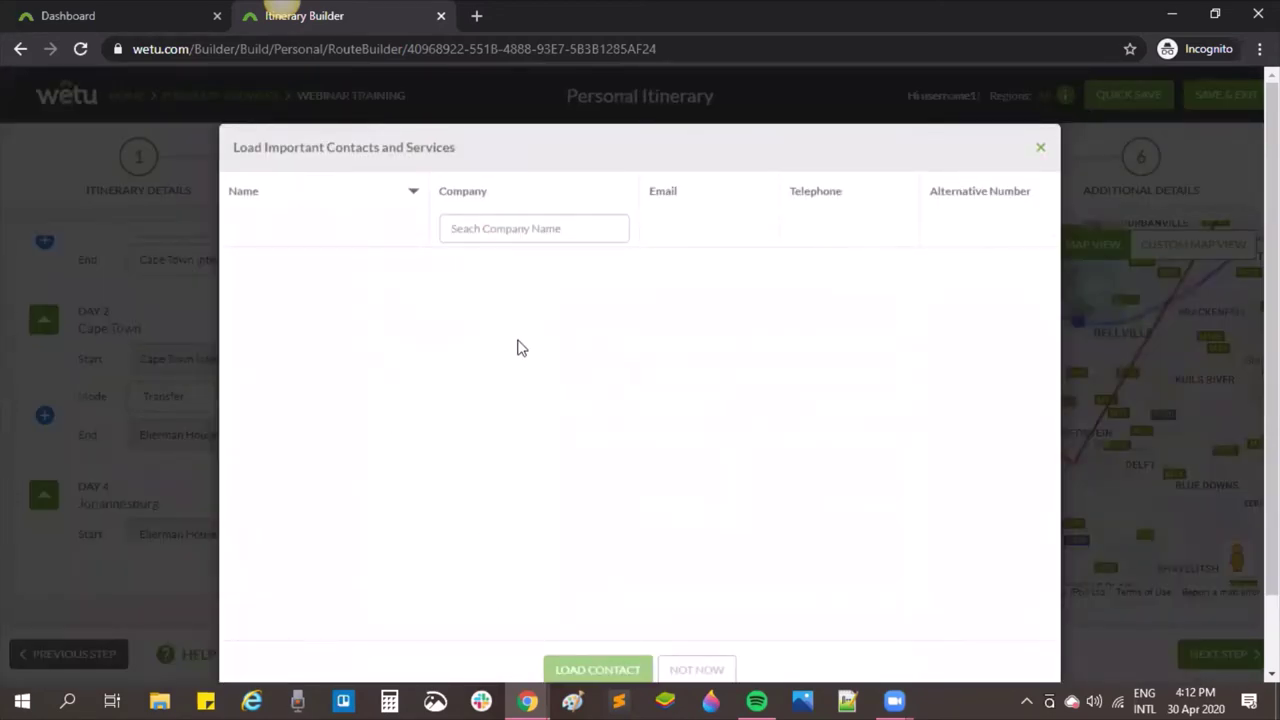
left_click(707, 672)
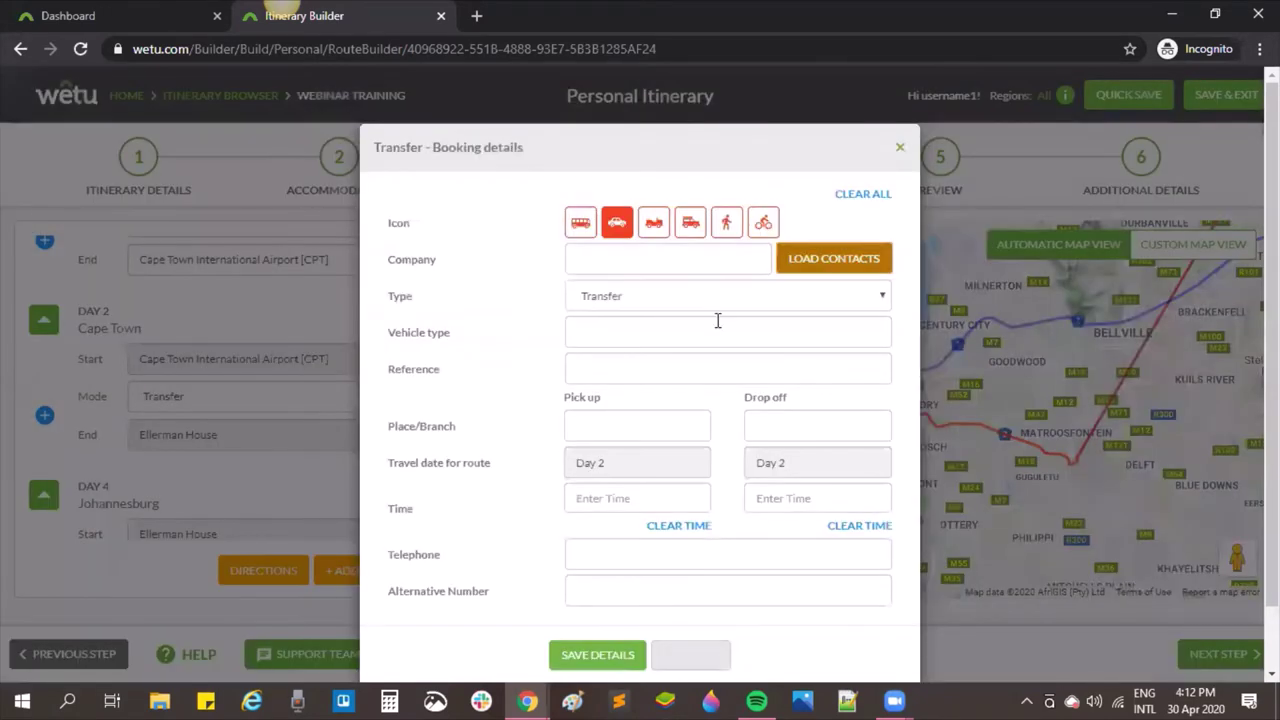
left_click(669, 255)
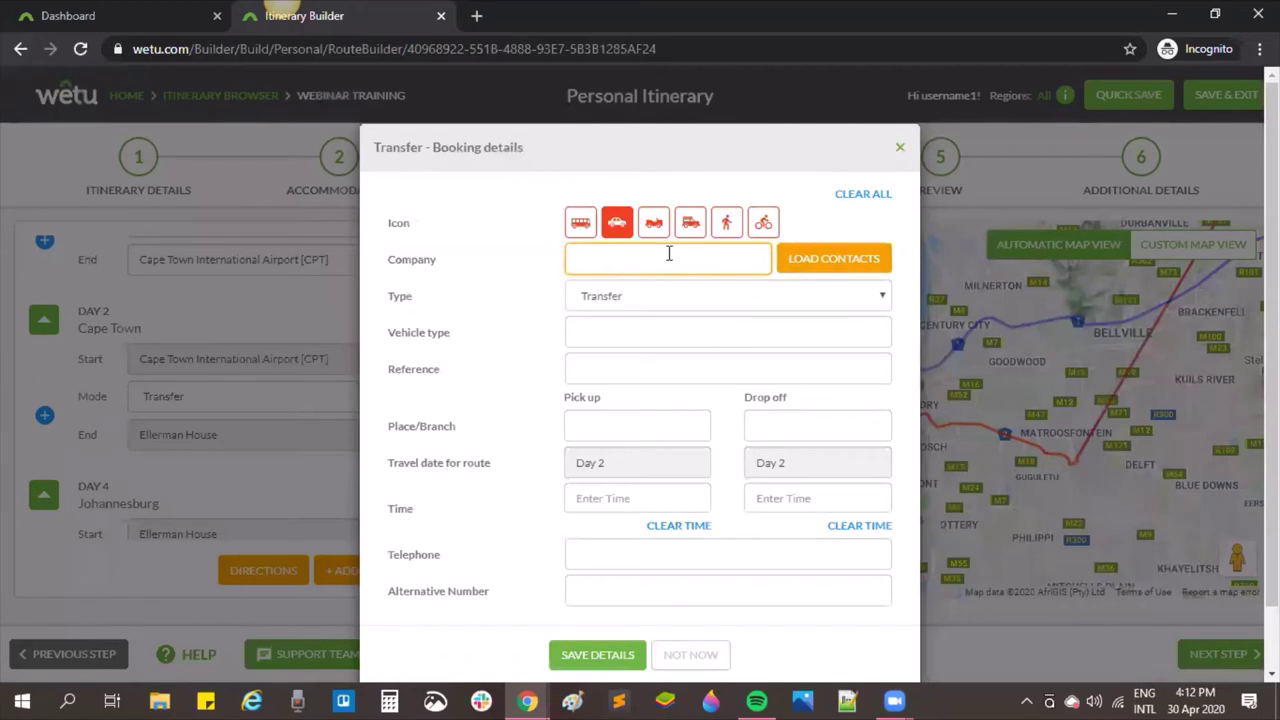
type("Name of the Transfer Company")
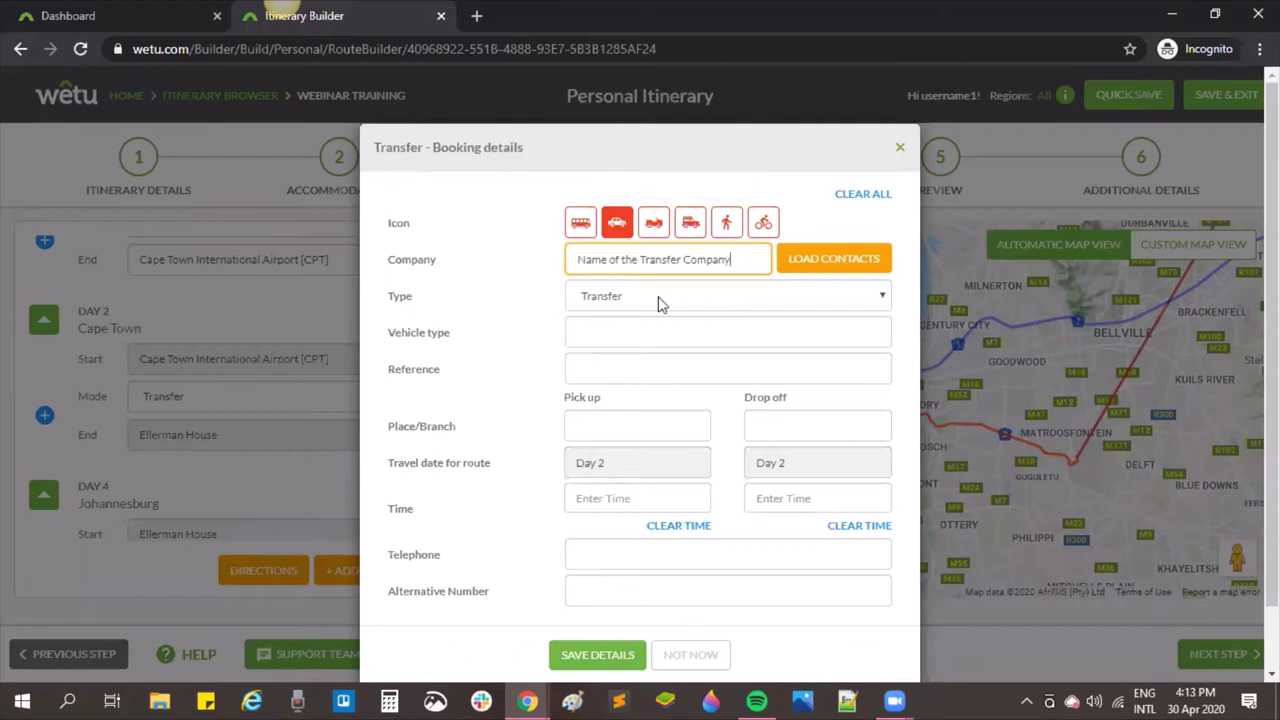
Step: Set transfer type Private, vehicle type Limo, reference LIMO1, and save the booking
left_click(658, 300)
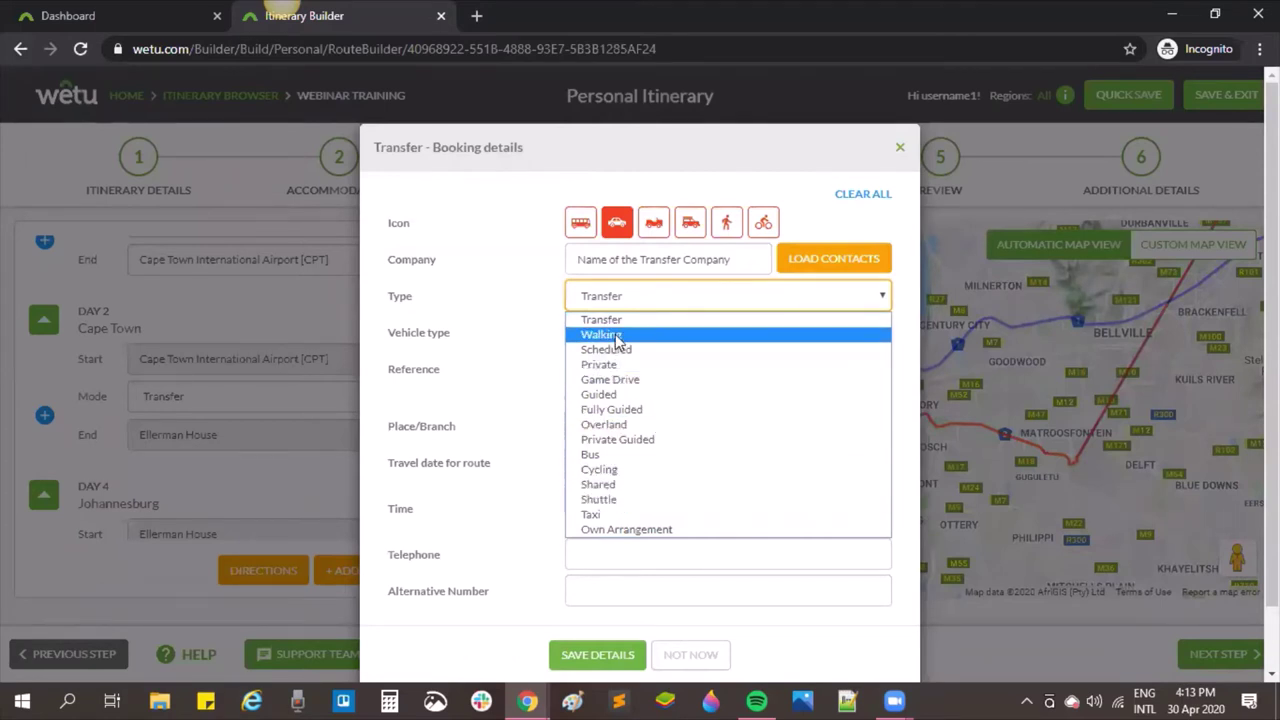
left_click(620, 368)
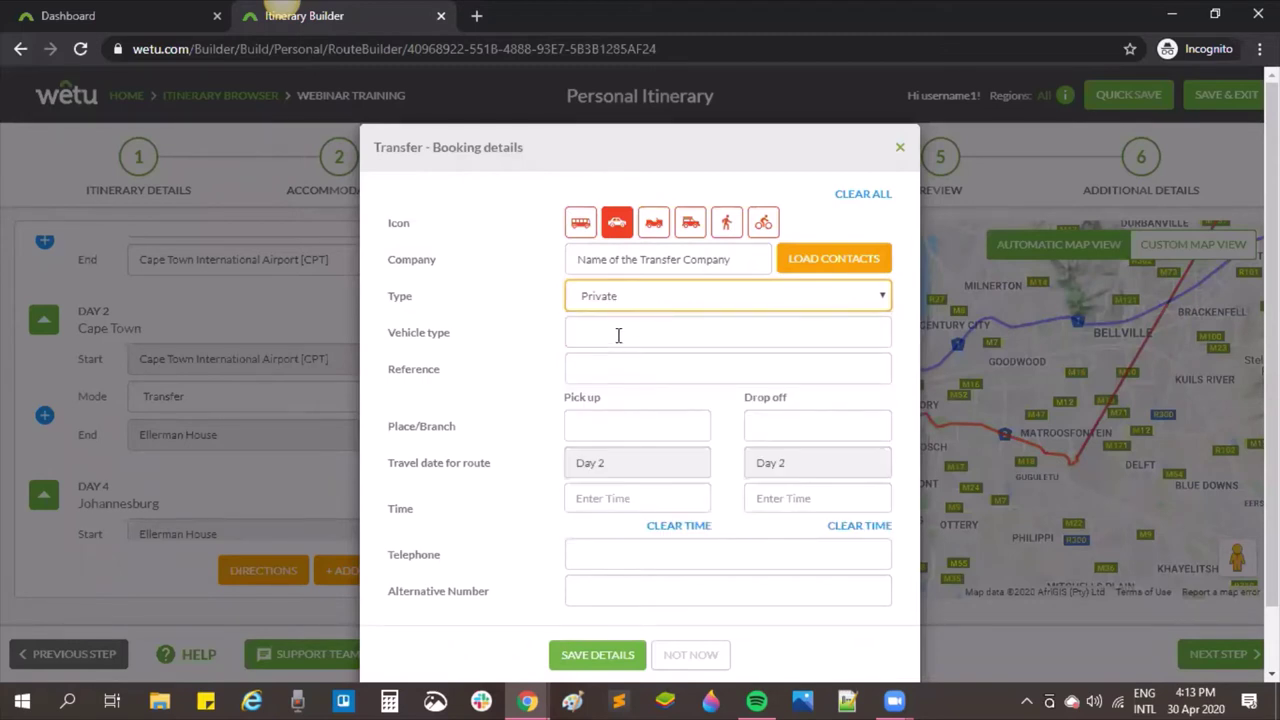
left_click(618, 335)
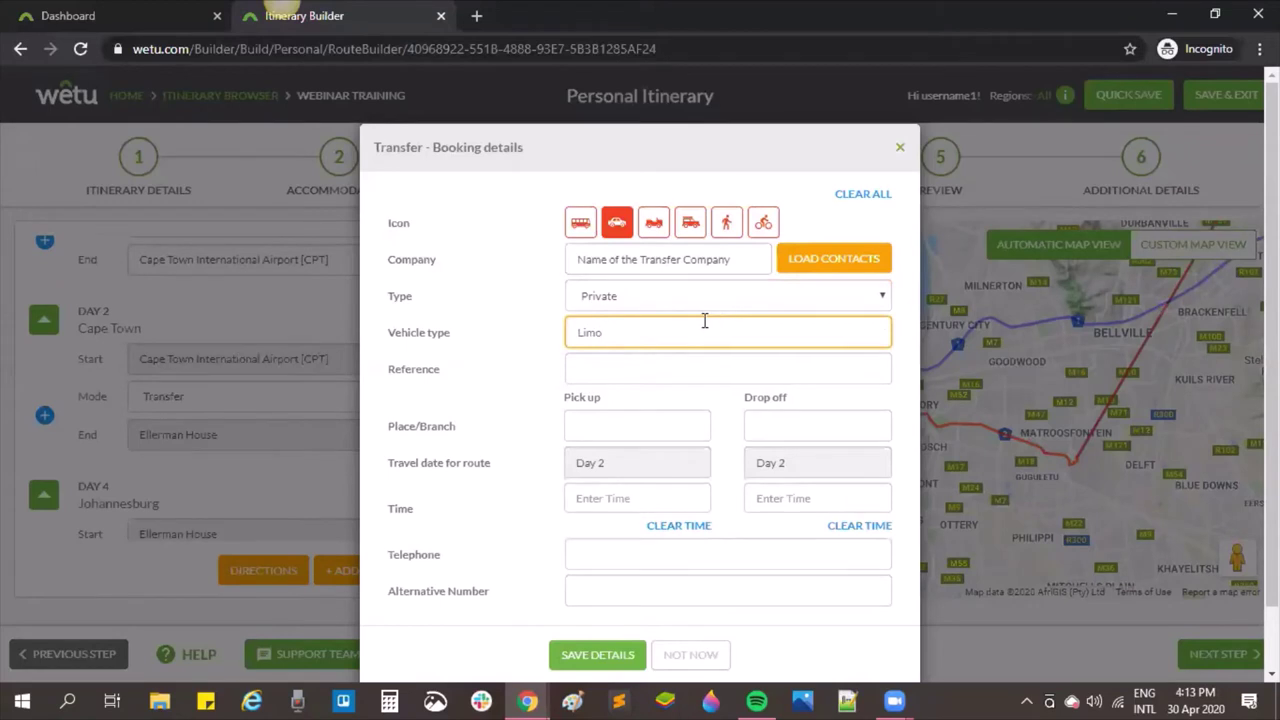
left_click(762, 366)
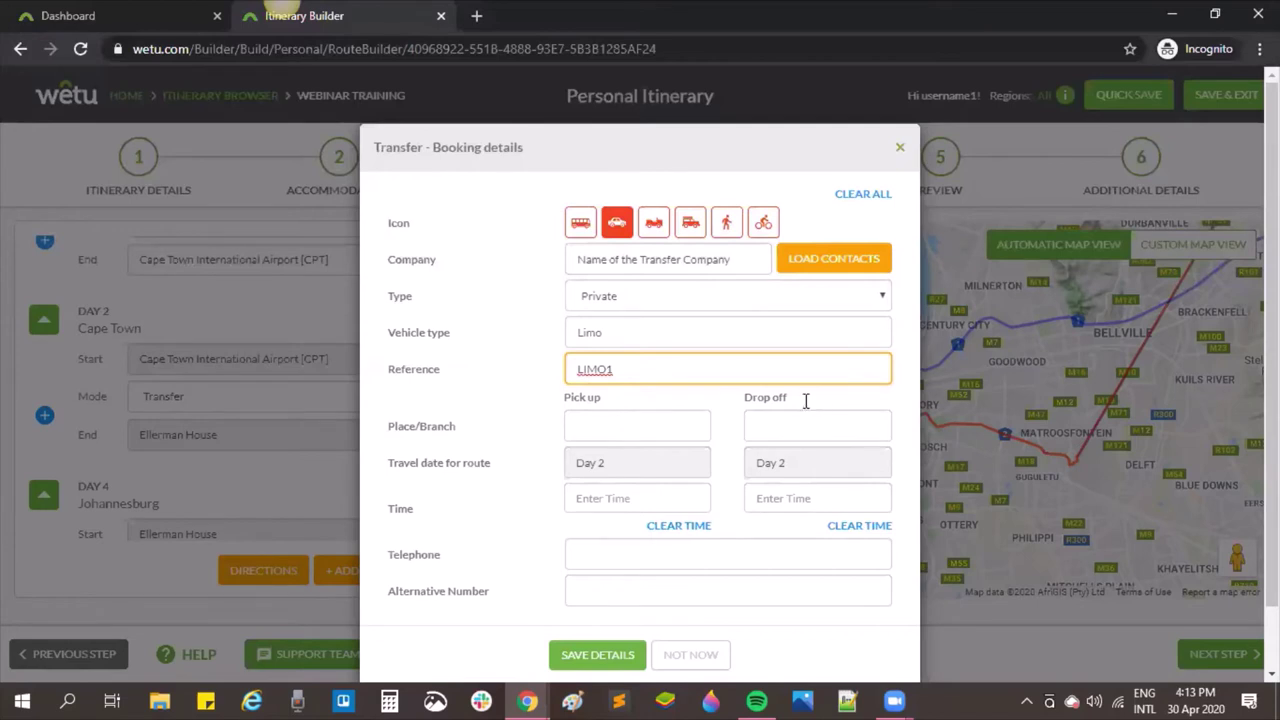
scroll(806, 400, "down", 1)
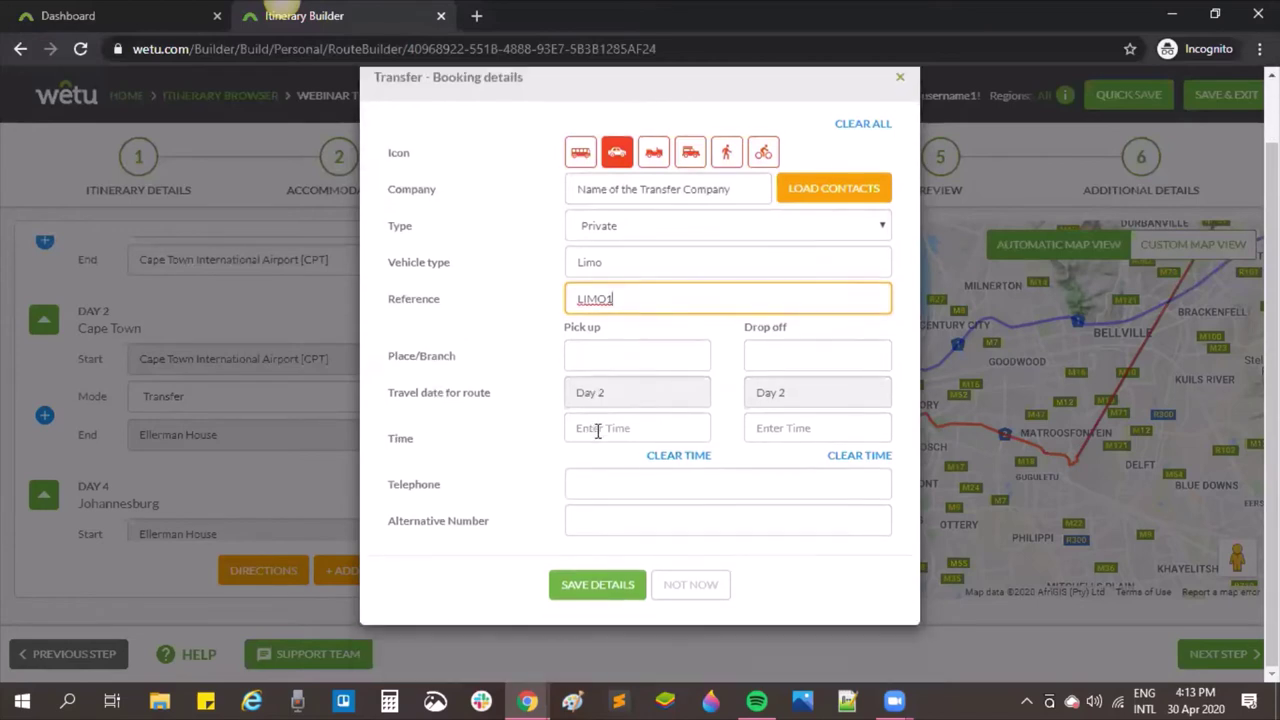
left_click(584, 484)
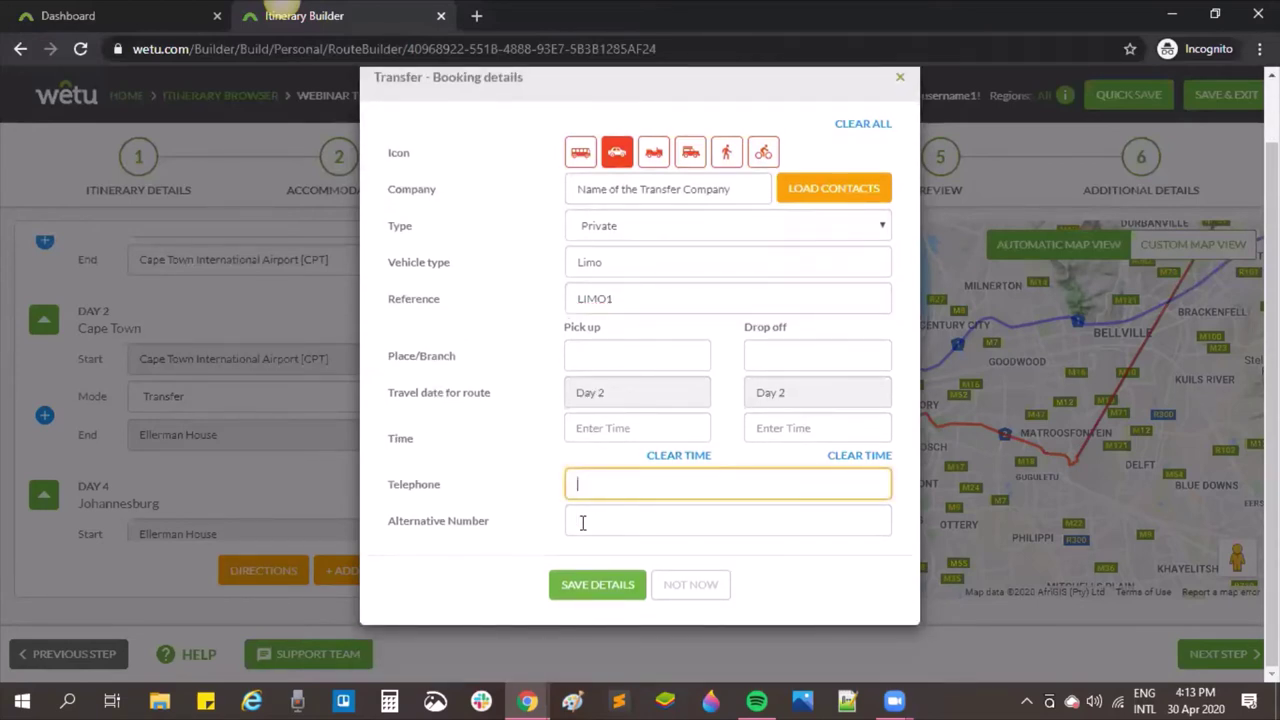
left_click(582, 521)
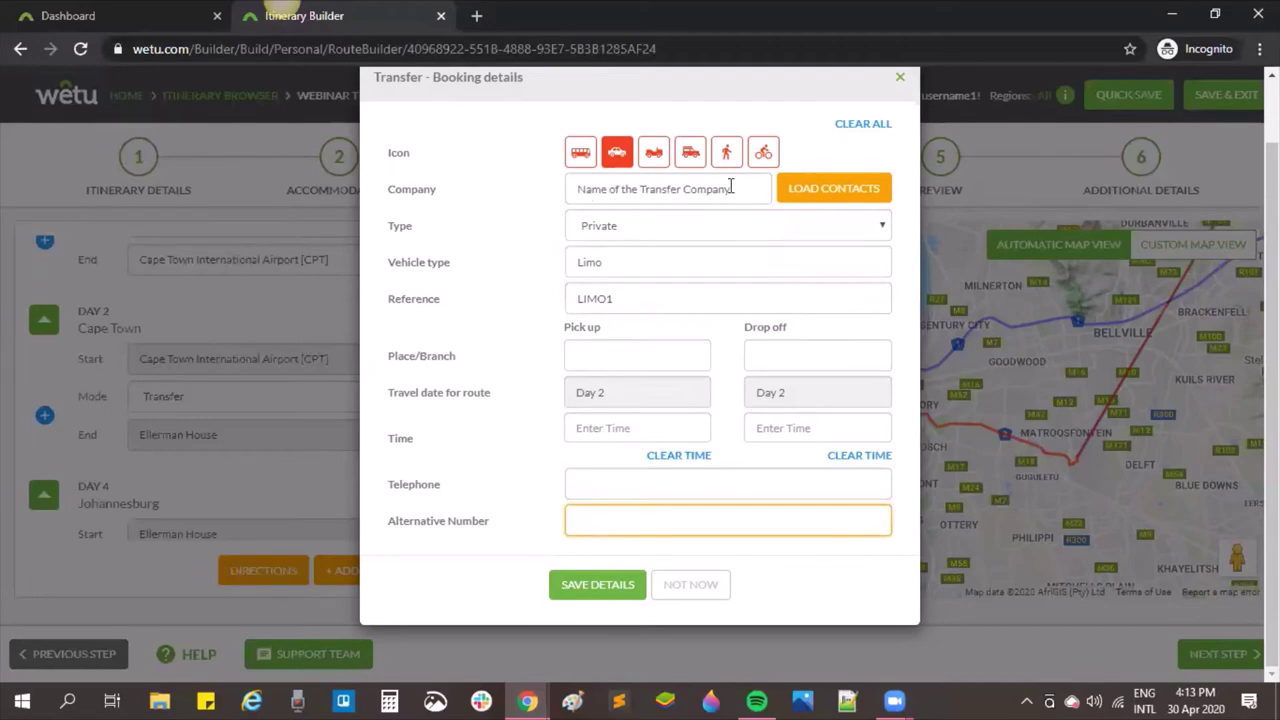
left_click(572, 585)
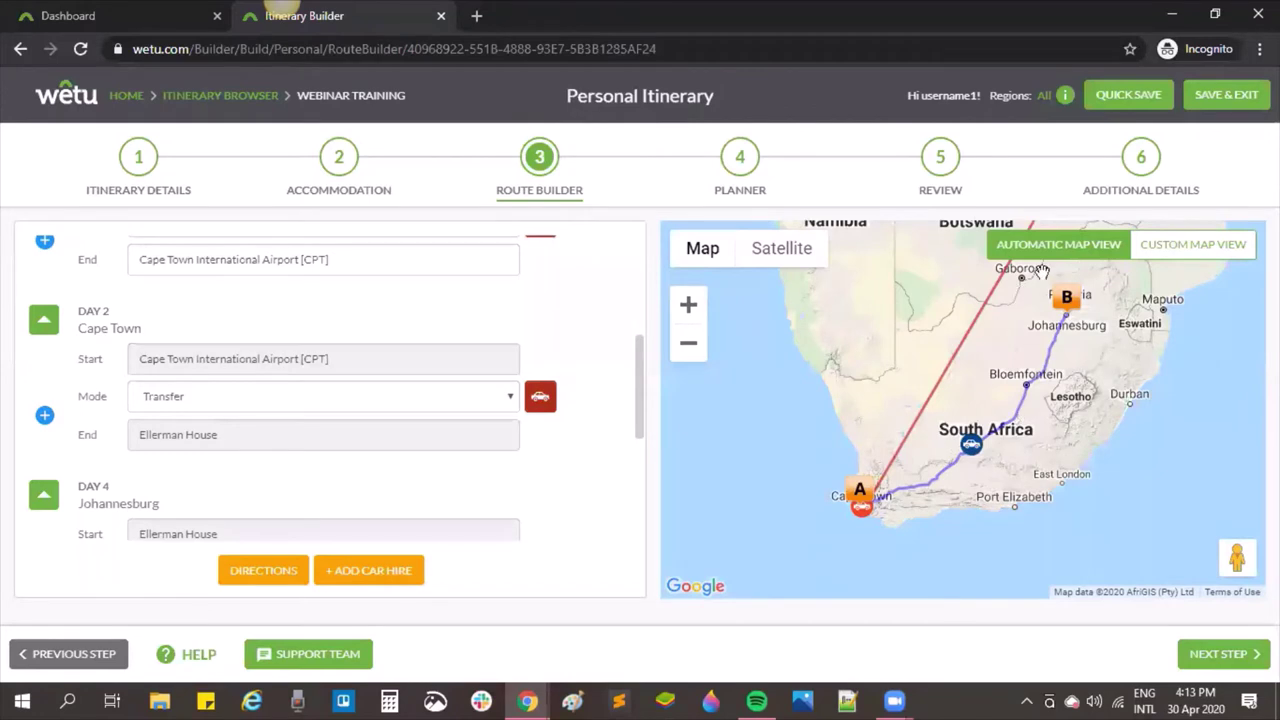
Step: Add a Day 4 Transfer leg from Ellerman House to Cape Town International Airport [CPT]
scroll(423, 466, "down", 1)
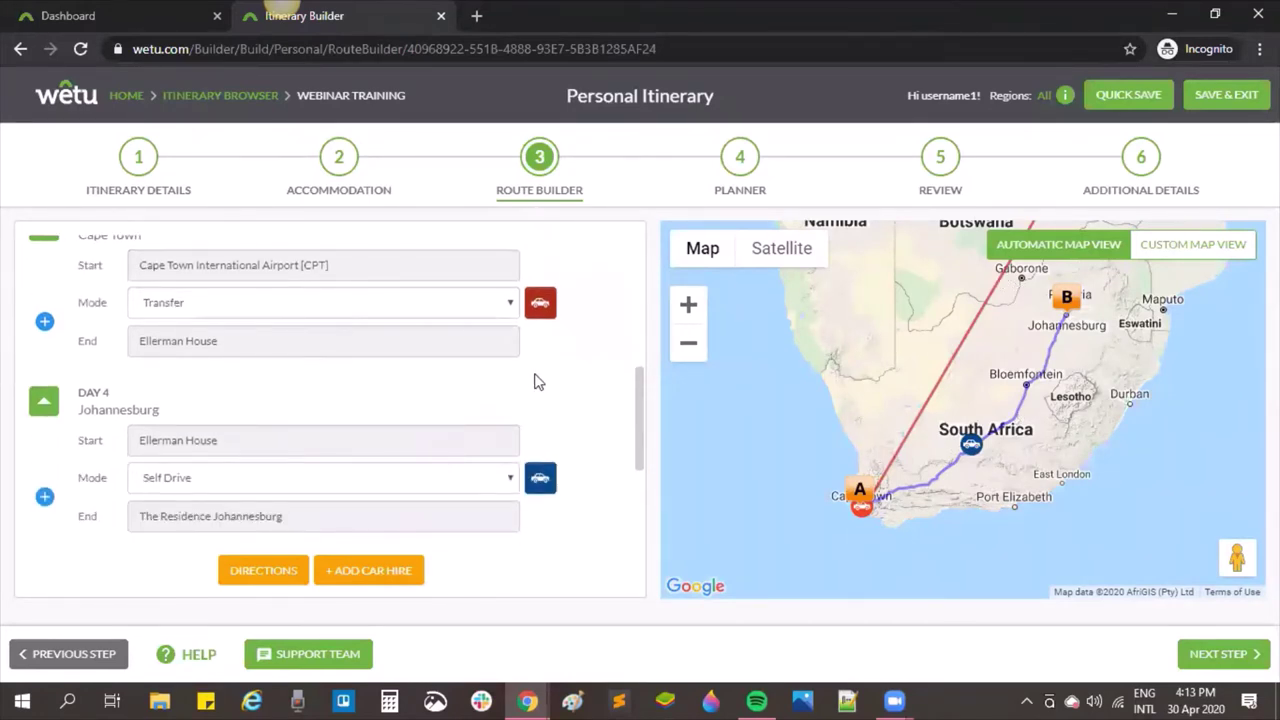
scroll(535, 381, "down", 1)
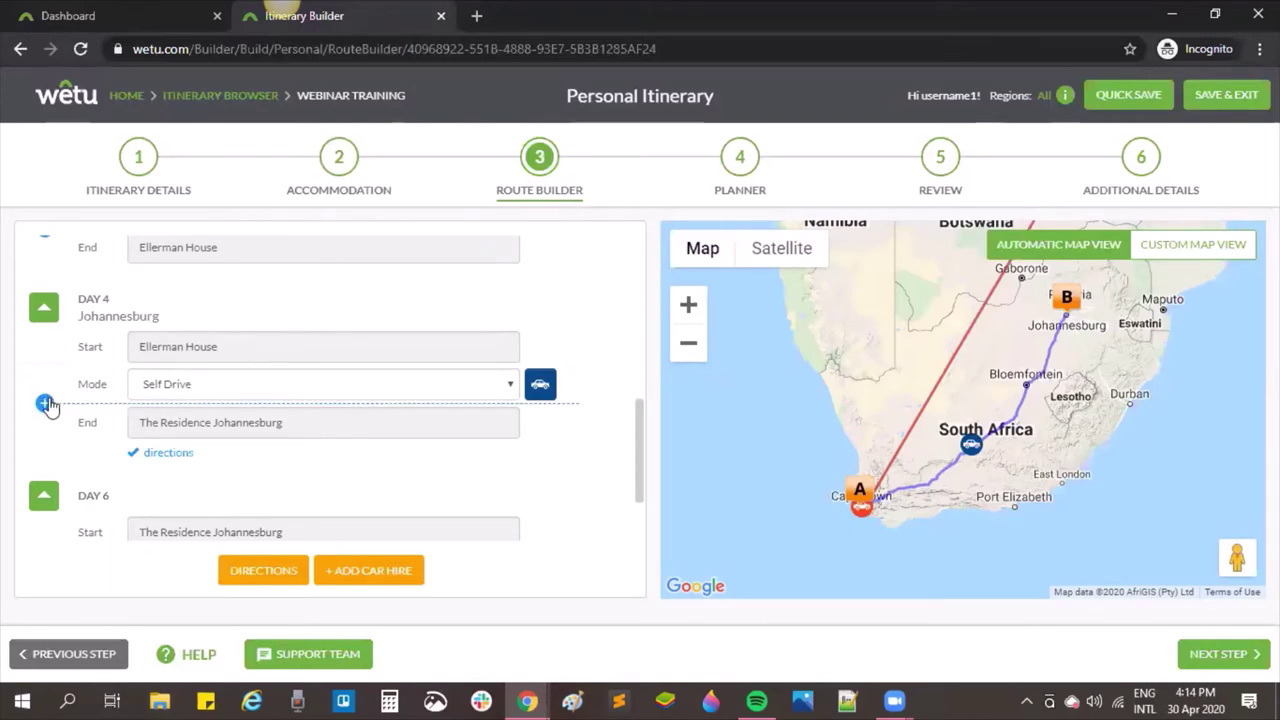
left_click(46, 404)
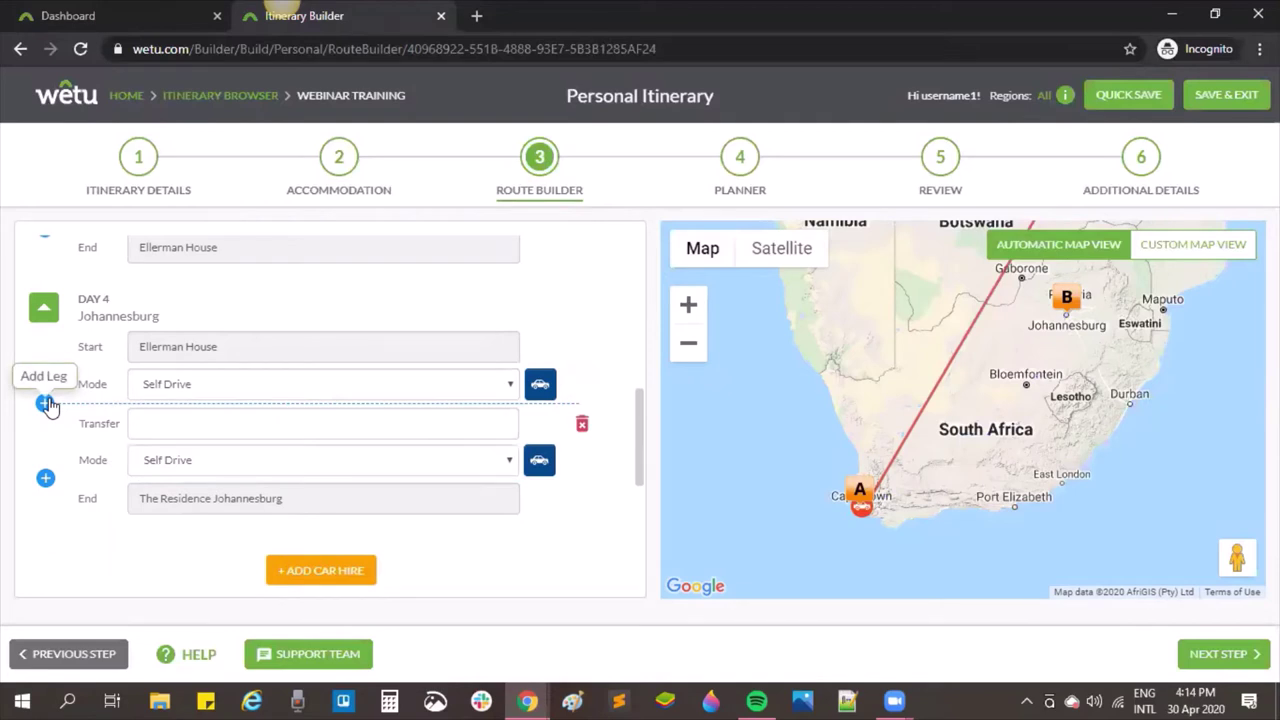
left_click(172, 423)
type("cpt")
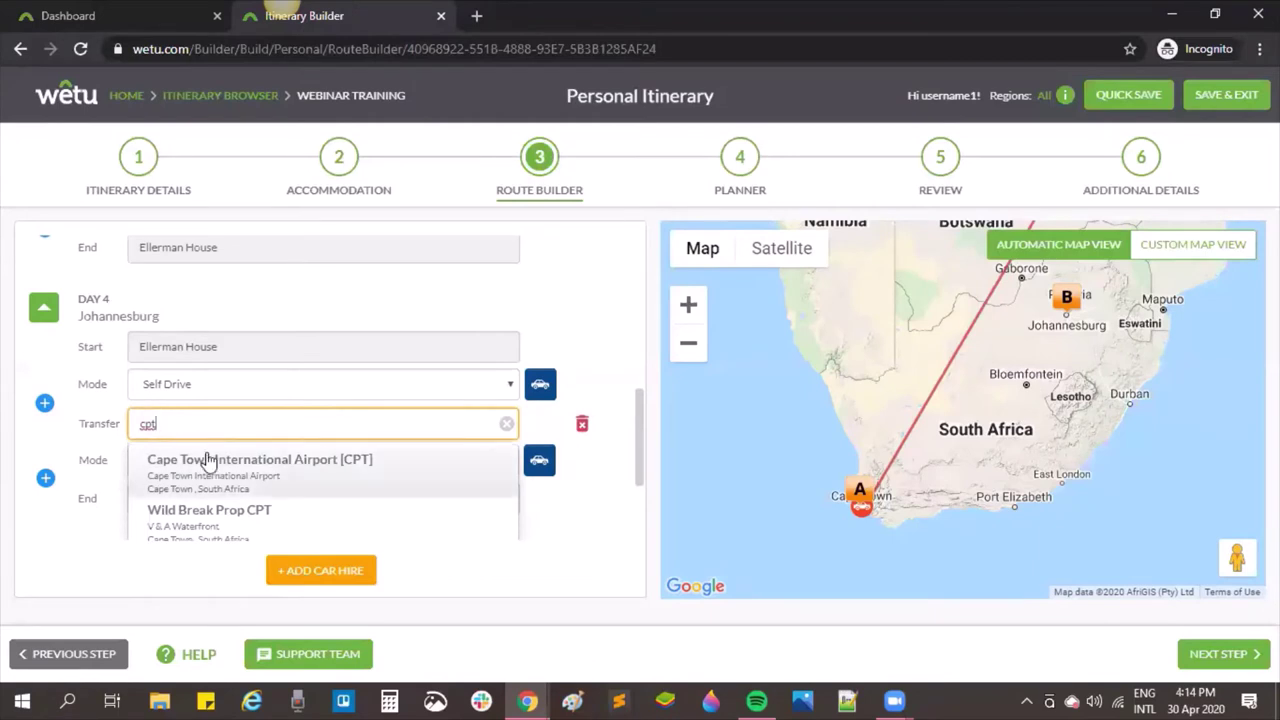
left_click(207, 459)
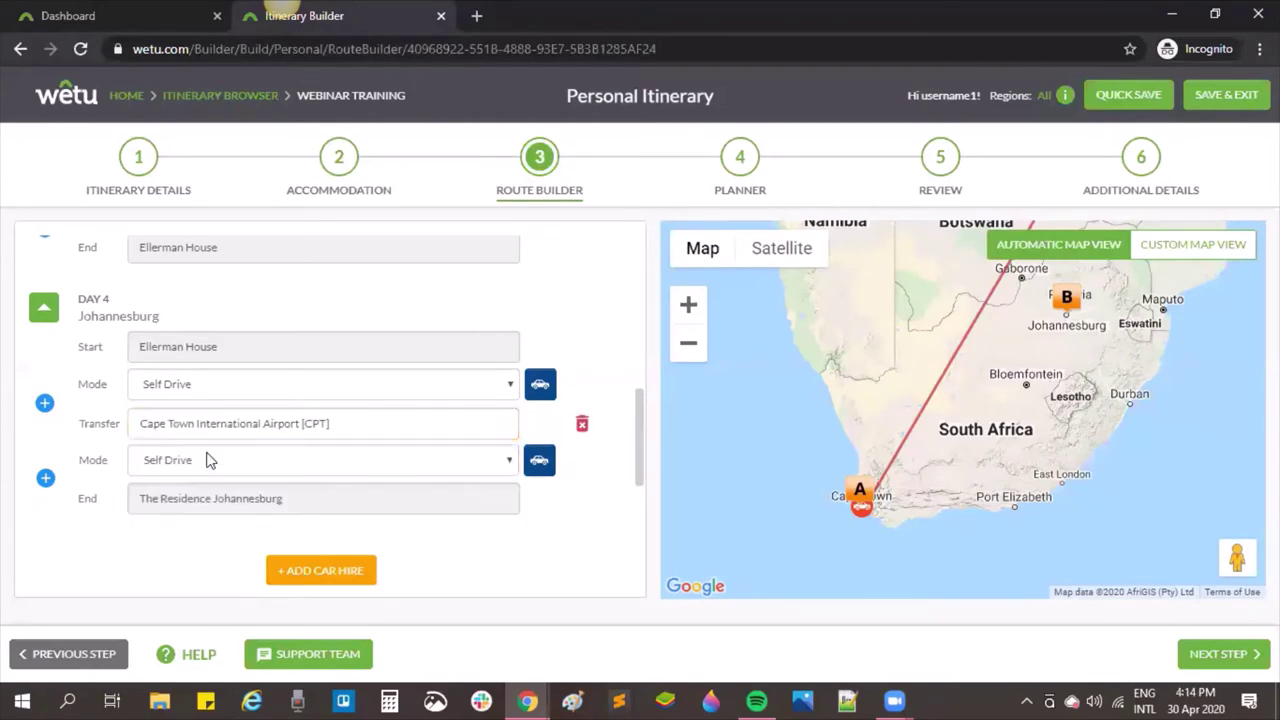
left_click(172, 384)
left_click(170, 421)
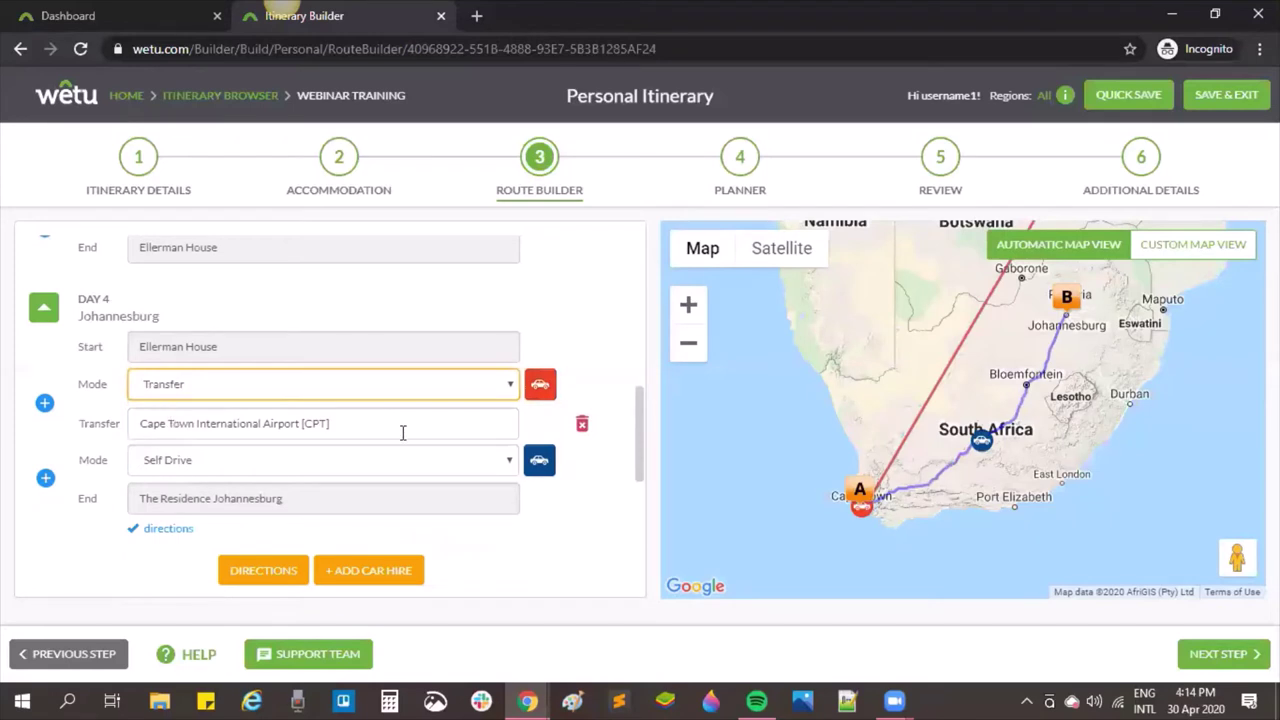
Step: Add a Scheduled Flight leg from CPT to OR Tambo International Airport [JNB]
left_click(46, 479)
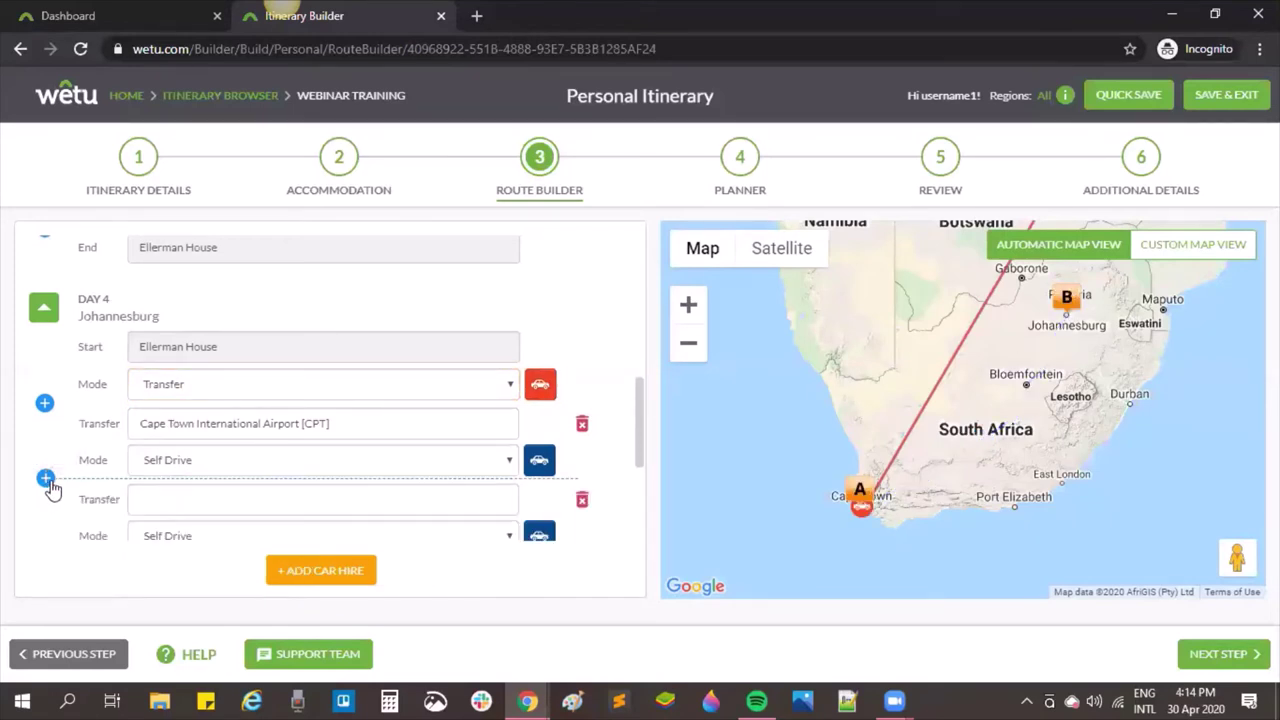
scroll(50, 478, "down", 1)
left_click(193, 368)
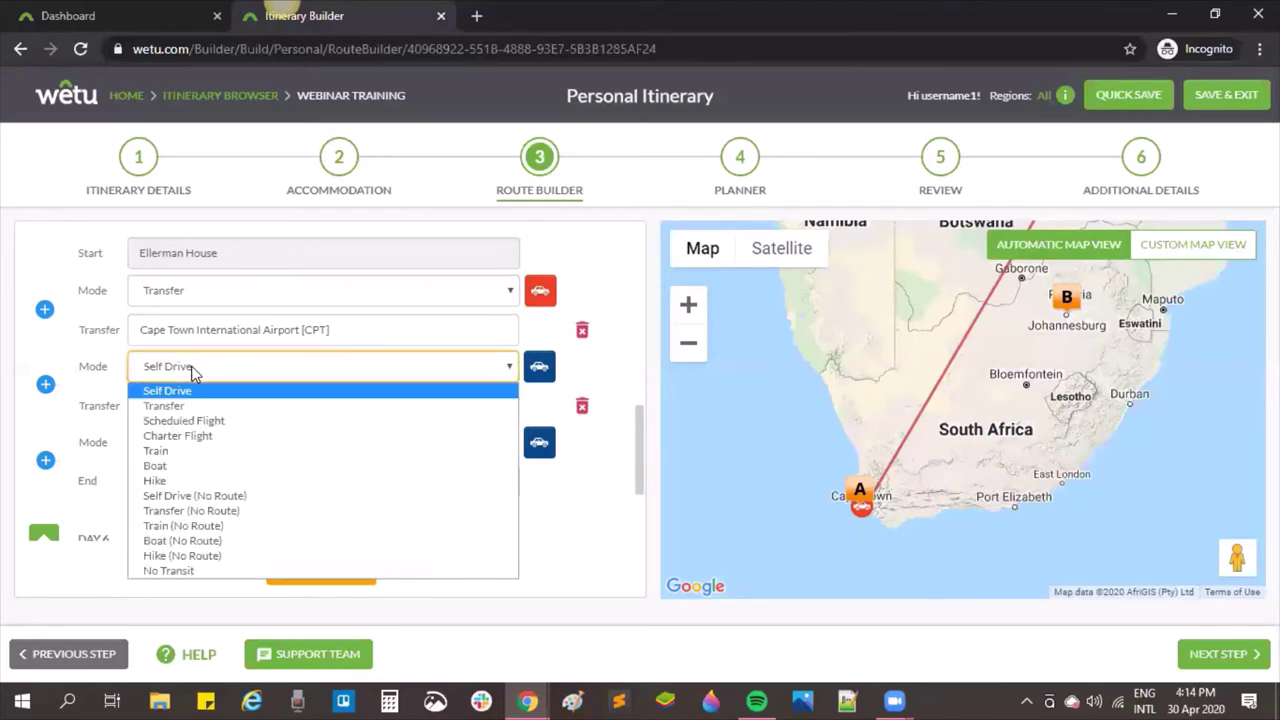
left_click(266, 421)
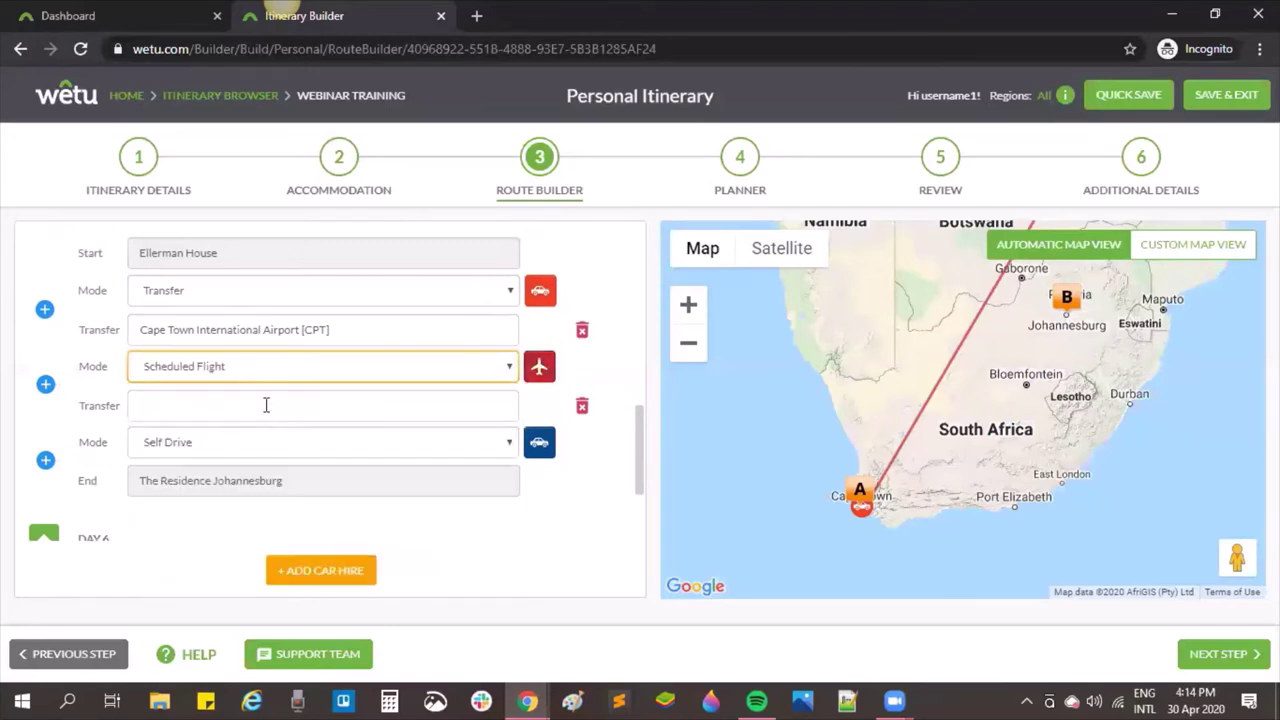
left_click(266, 405)
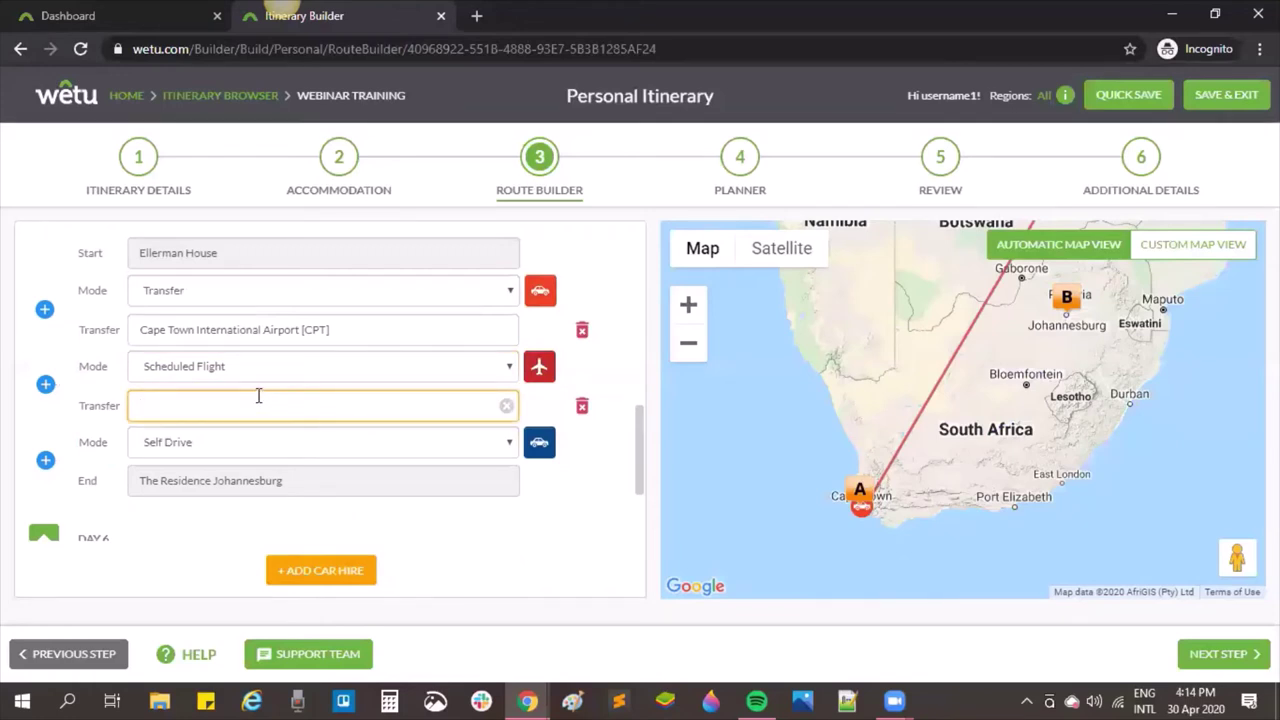
type("ort")
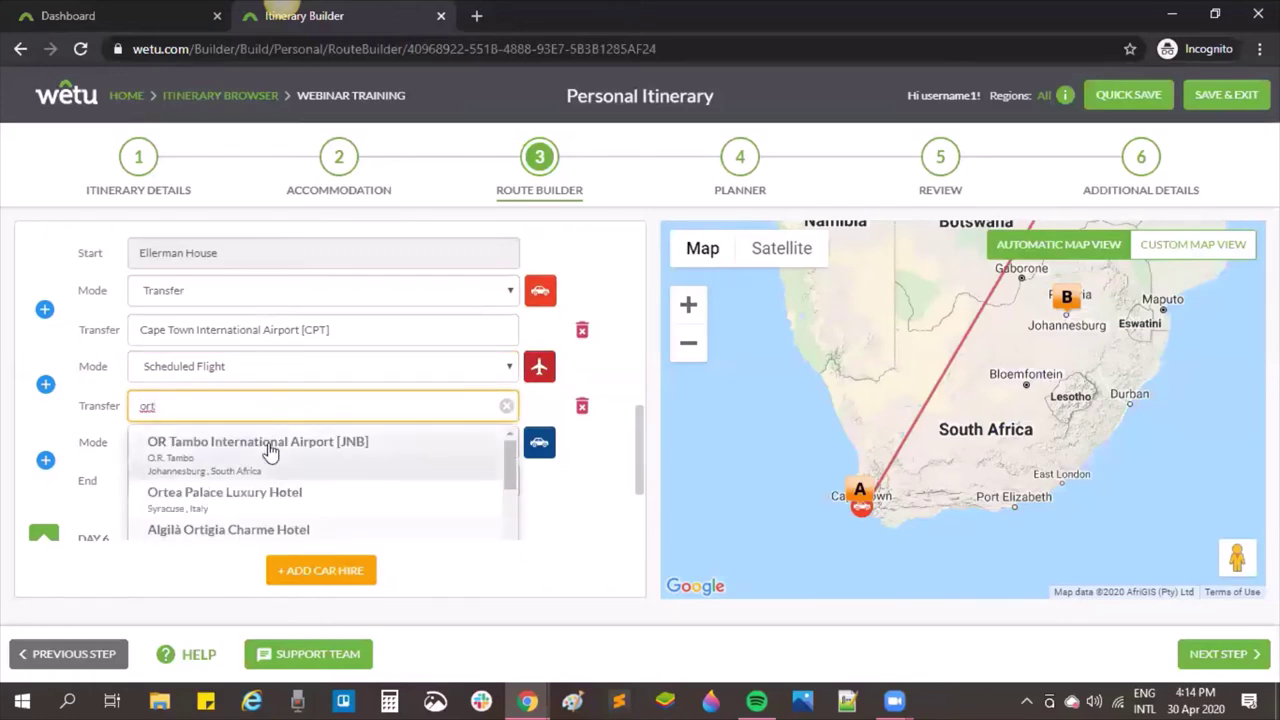
left_click(268, 450)
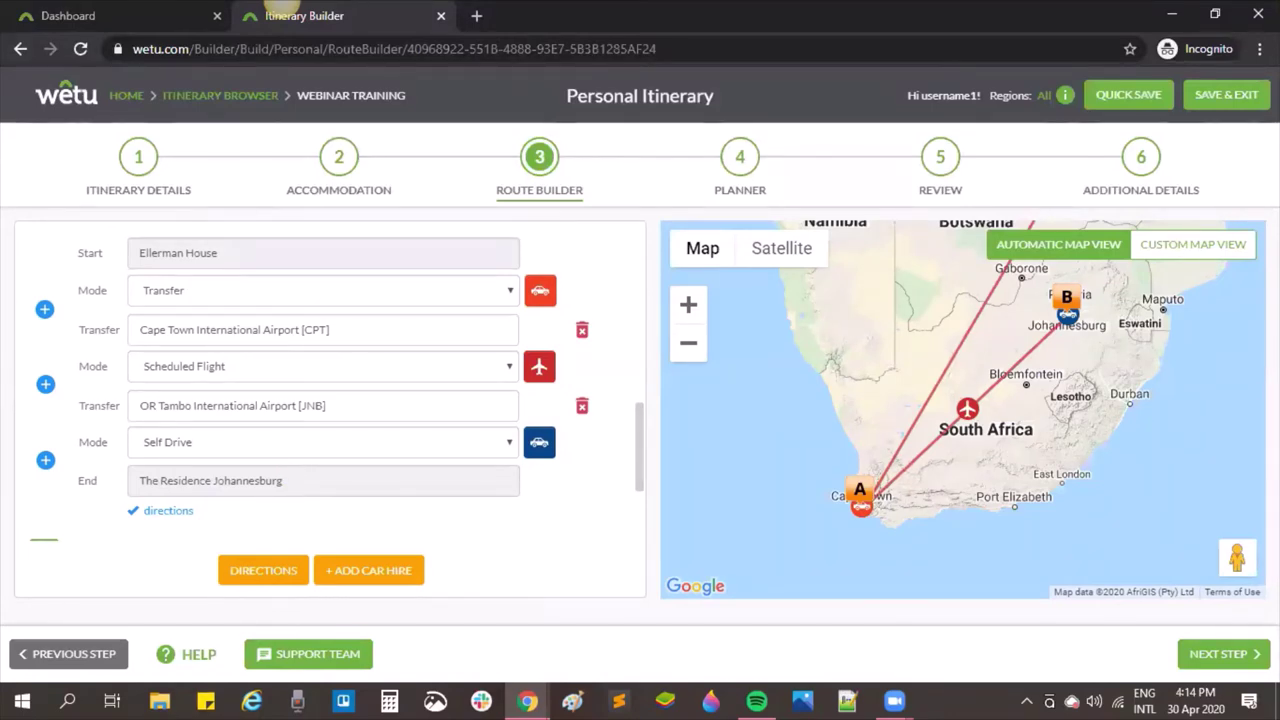
Step: Save the Day 4 transfer booking, then choose Safair [FA] as the flight's airline
left_click(547, 290)
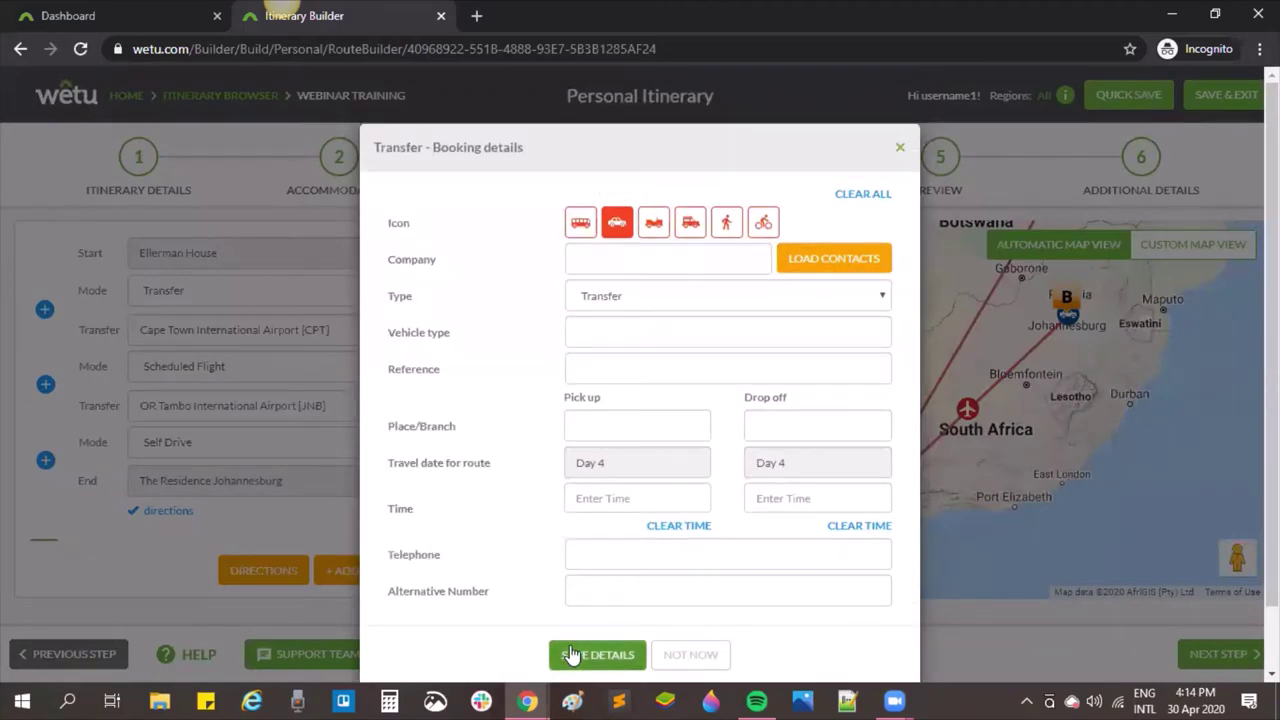
left_click(573, 655)
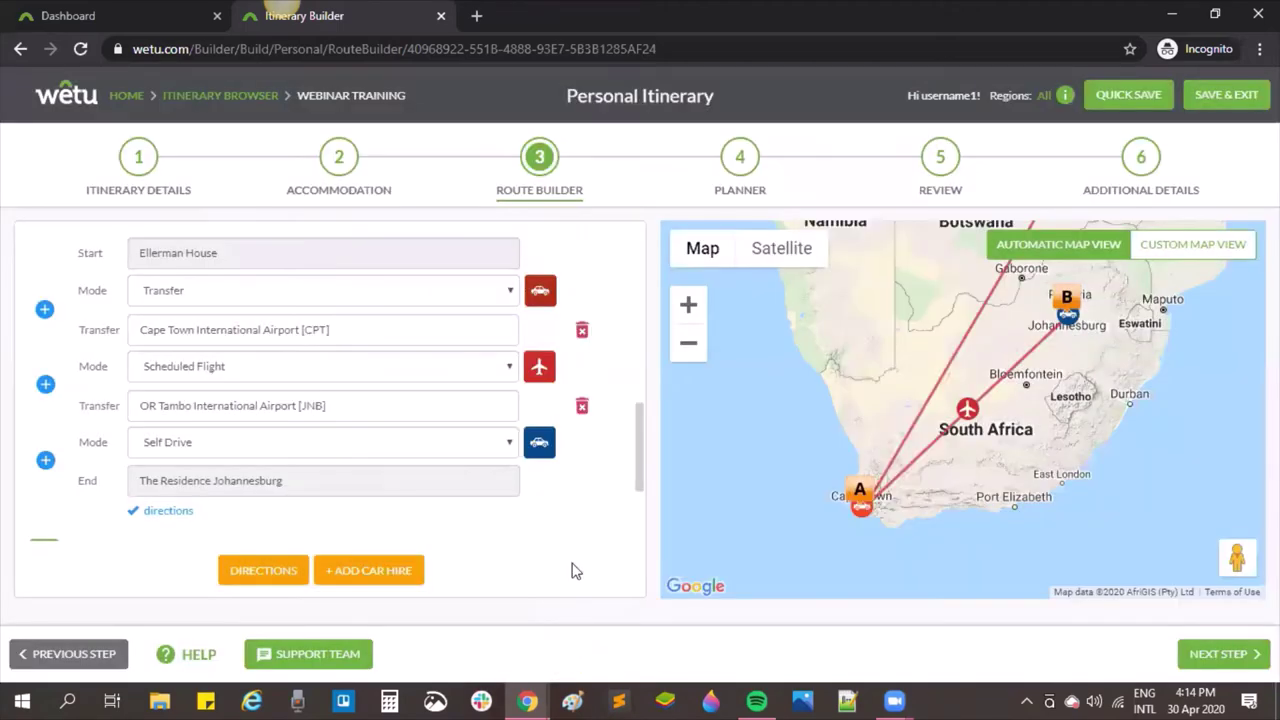
left_click(540, 368)
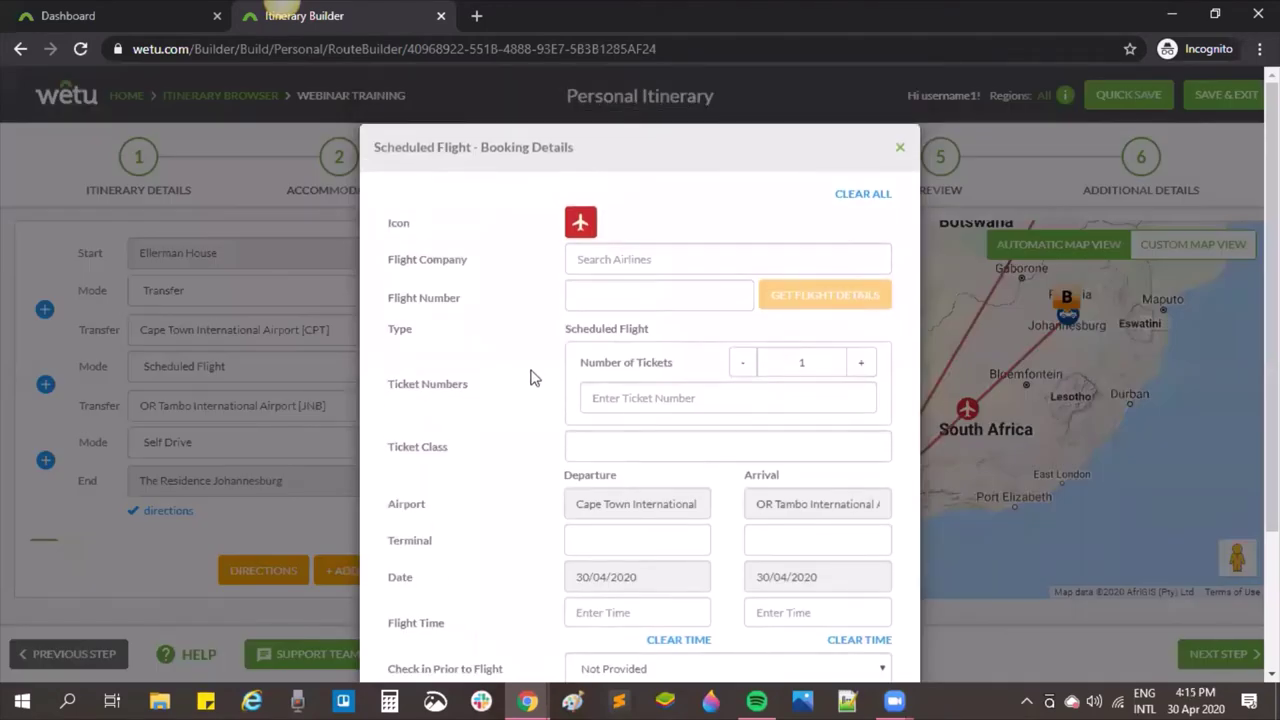
scroll(530, 377, "down", 1)
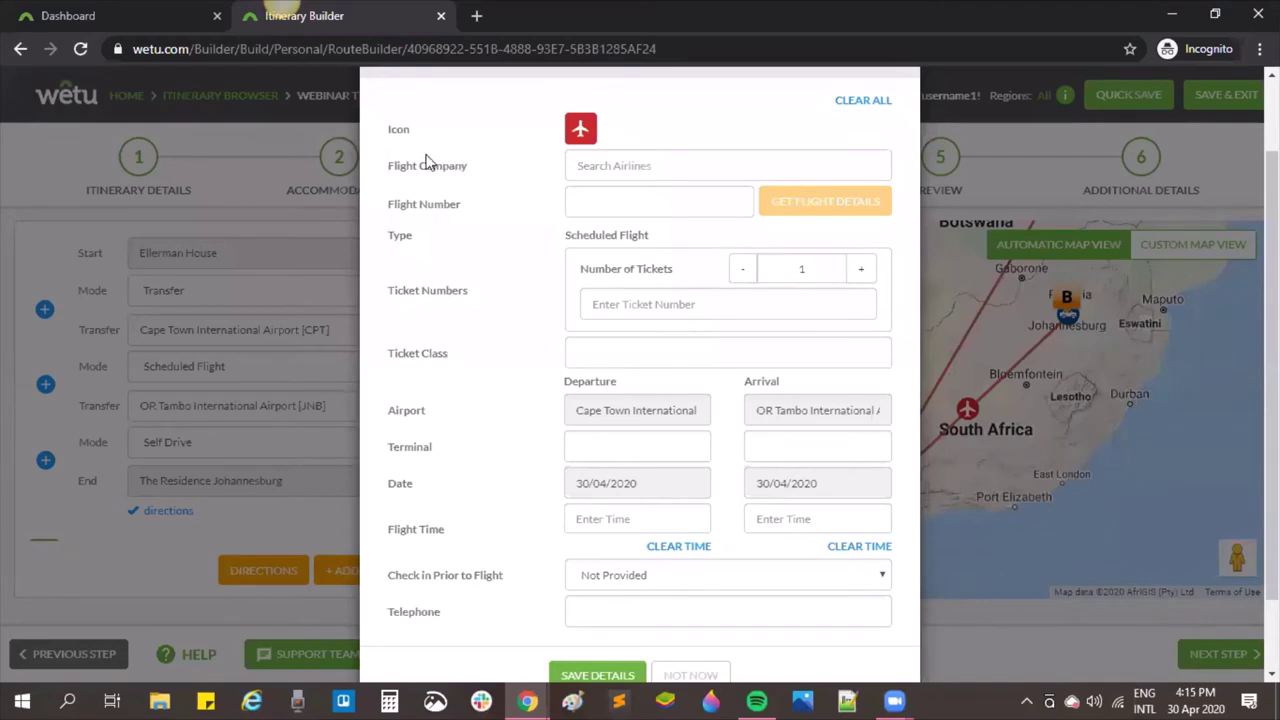
left_click(618, 164)
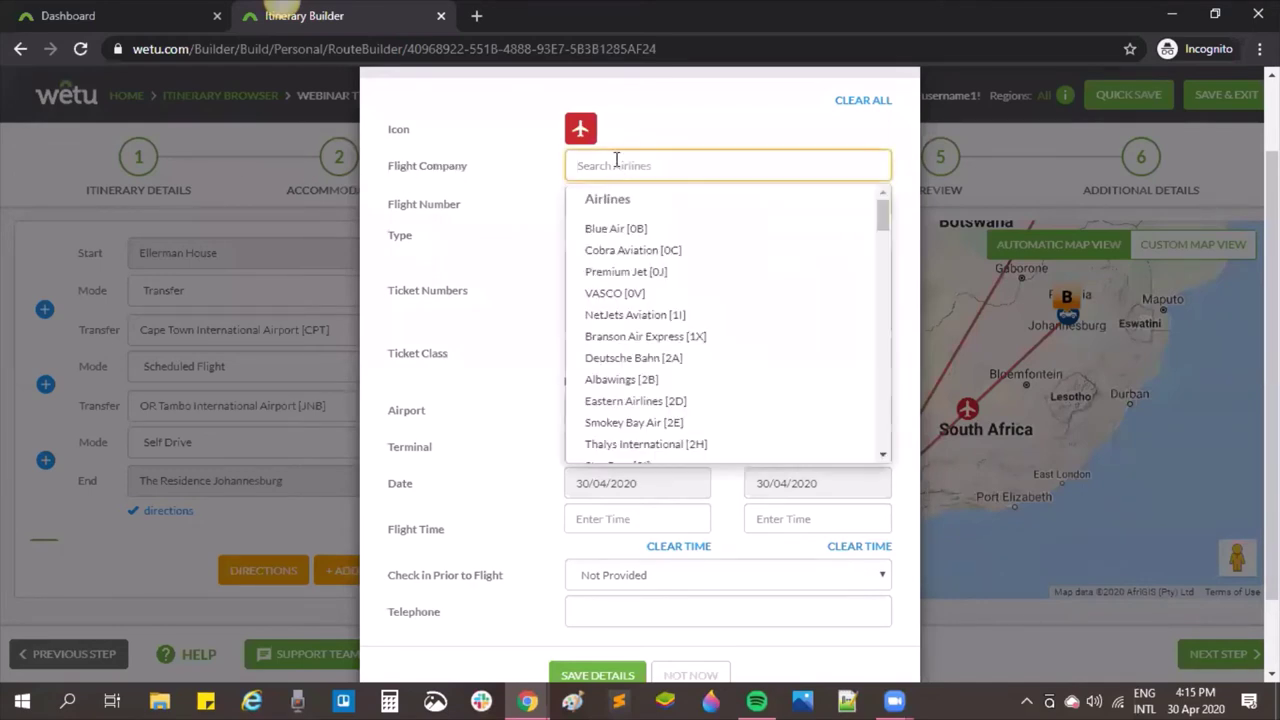
type("saf")
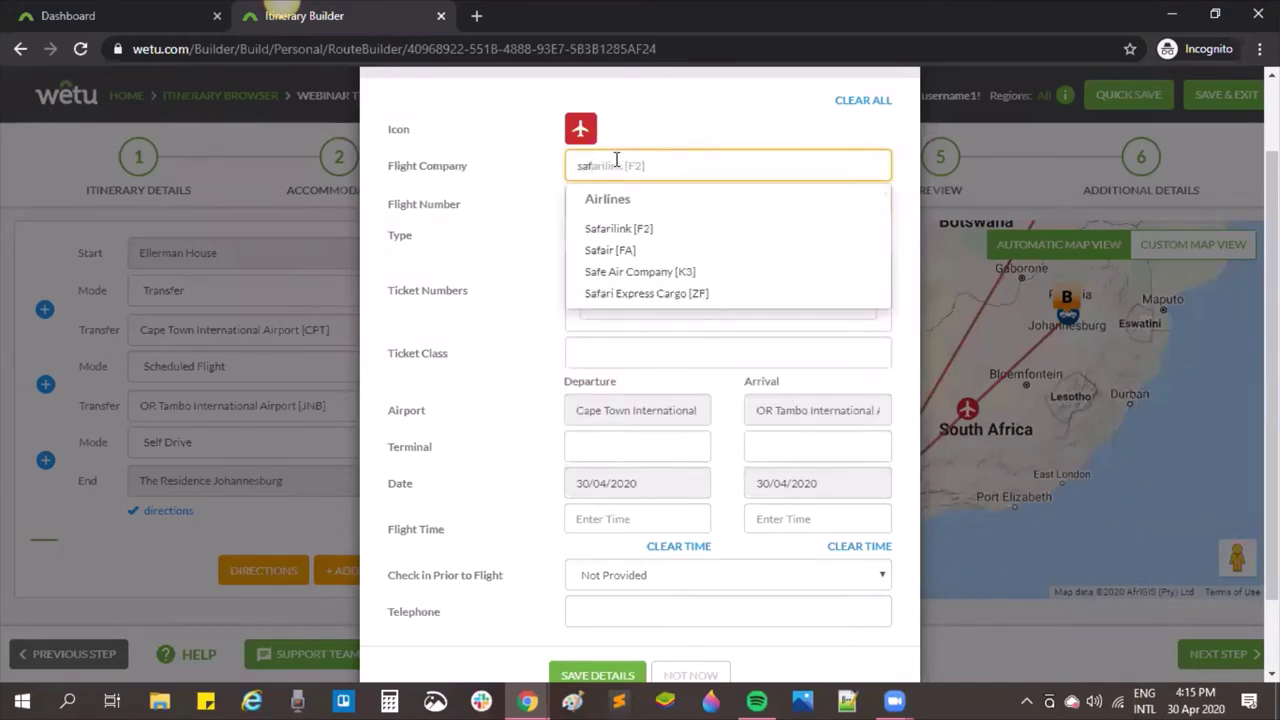
left_click(632, 252)
Step: Enter flight number 100, fetch its flight details, and save the booking
left_click(639, 201)
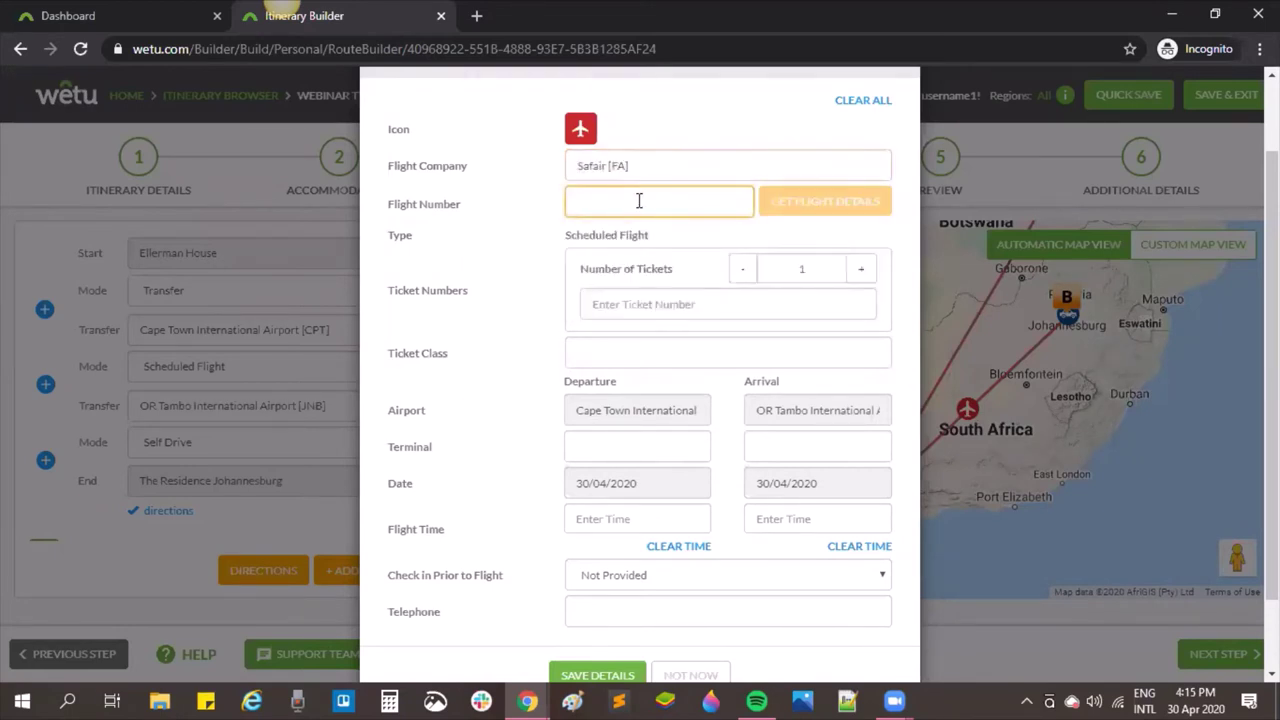
type("100")
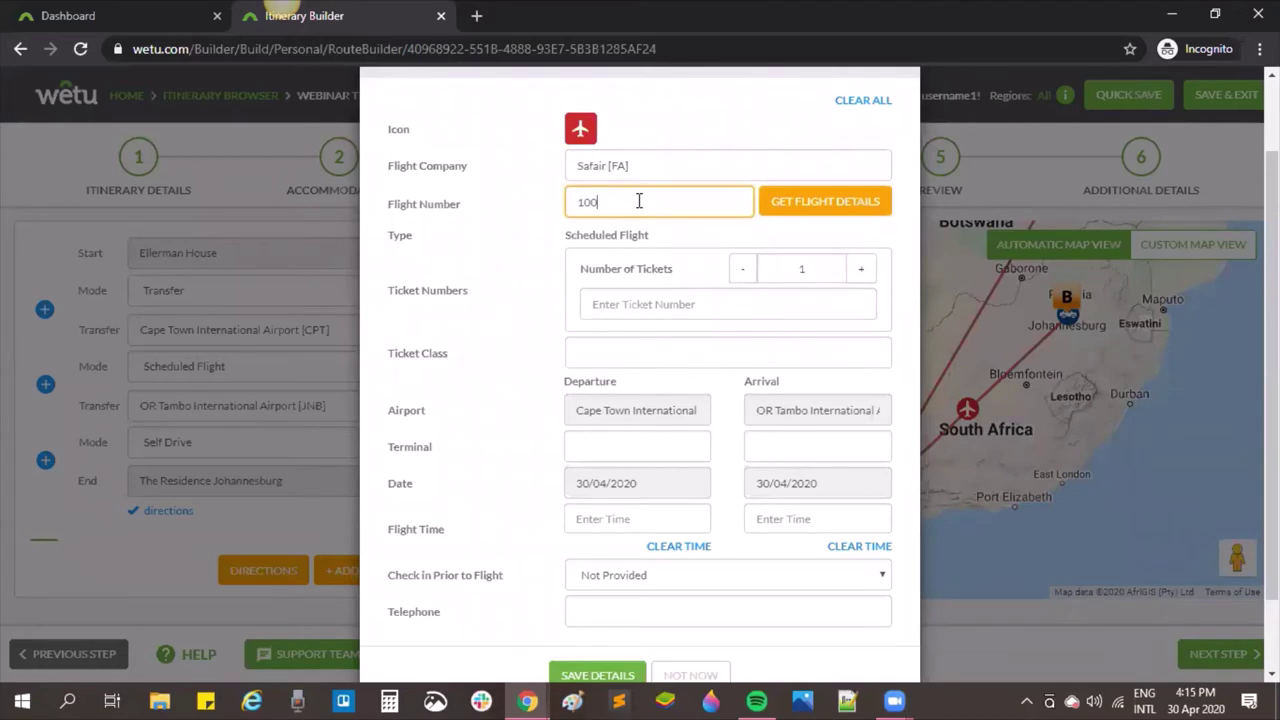
left_click(857, 203)
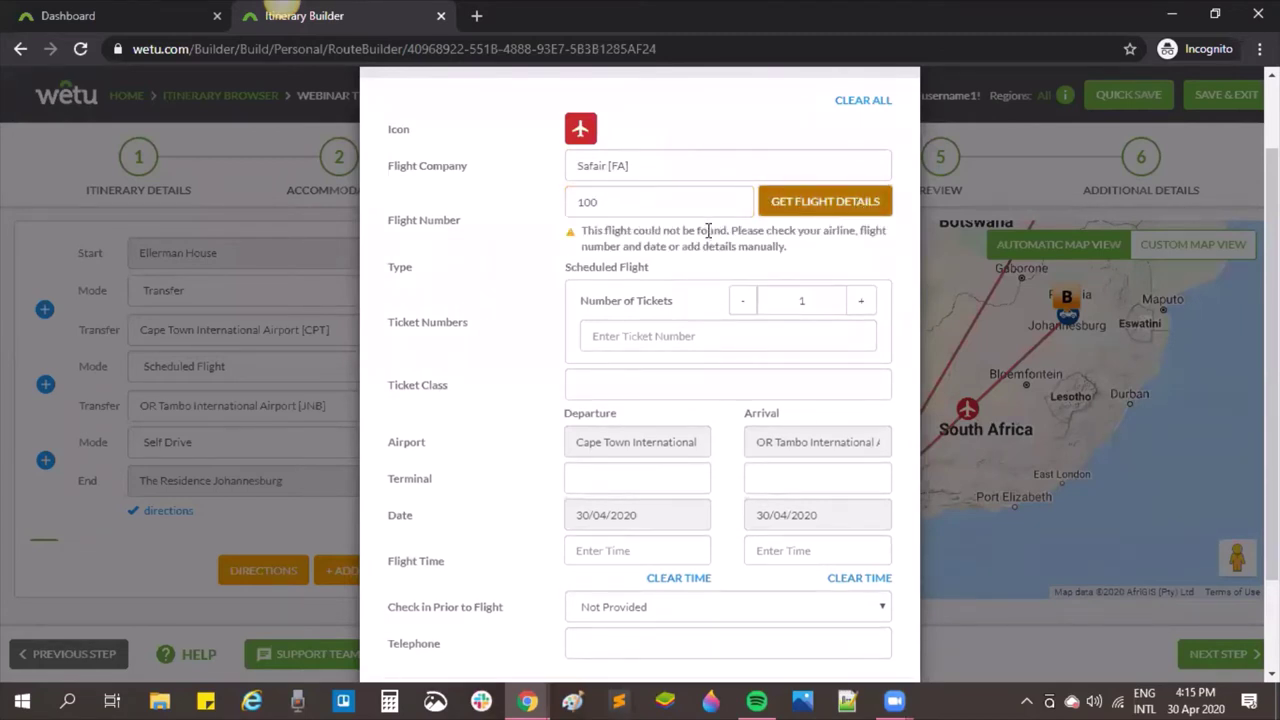
scroll(690, 400, "down", 2)
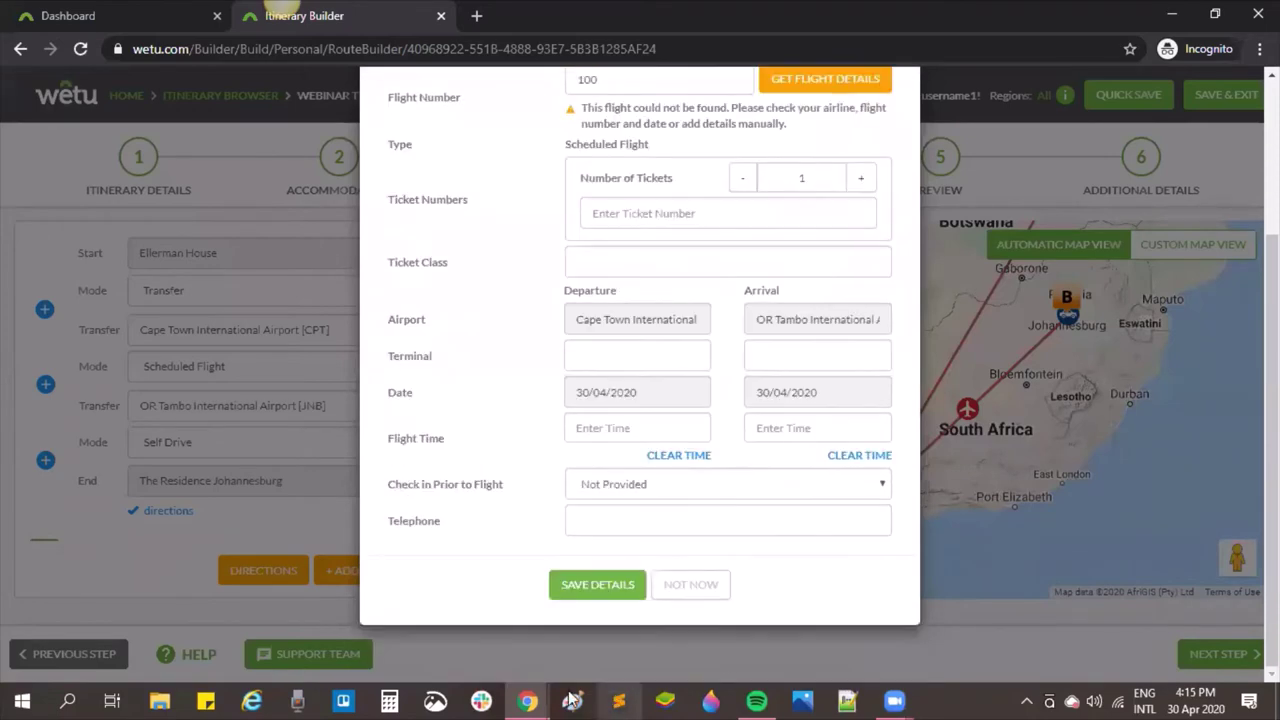
left_click(595, 588)
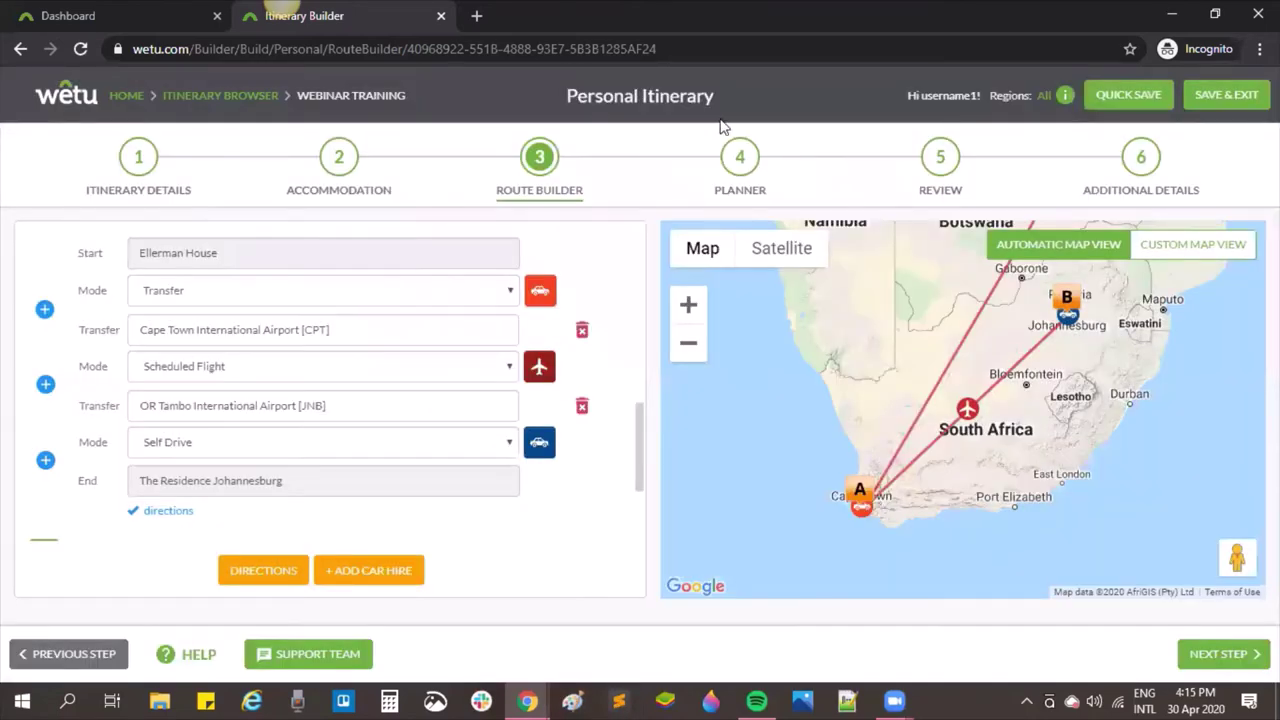
Step: Set the trip dates to 01/07/2020 through 06/07/2020, then go back to Route Builder
left_click(340, 160)
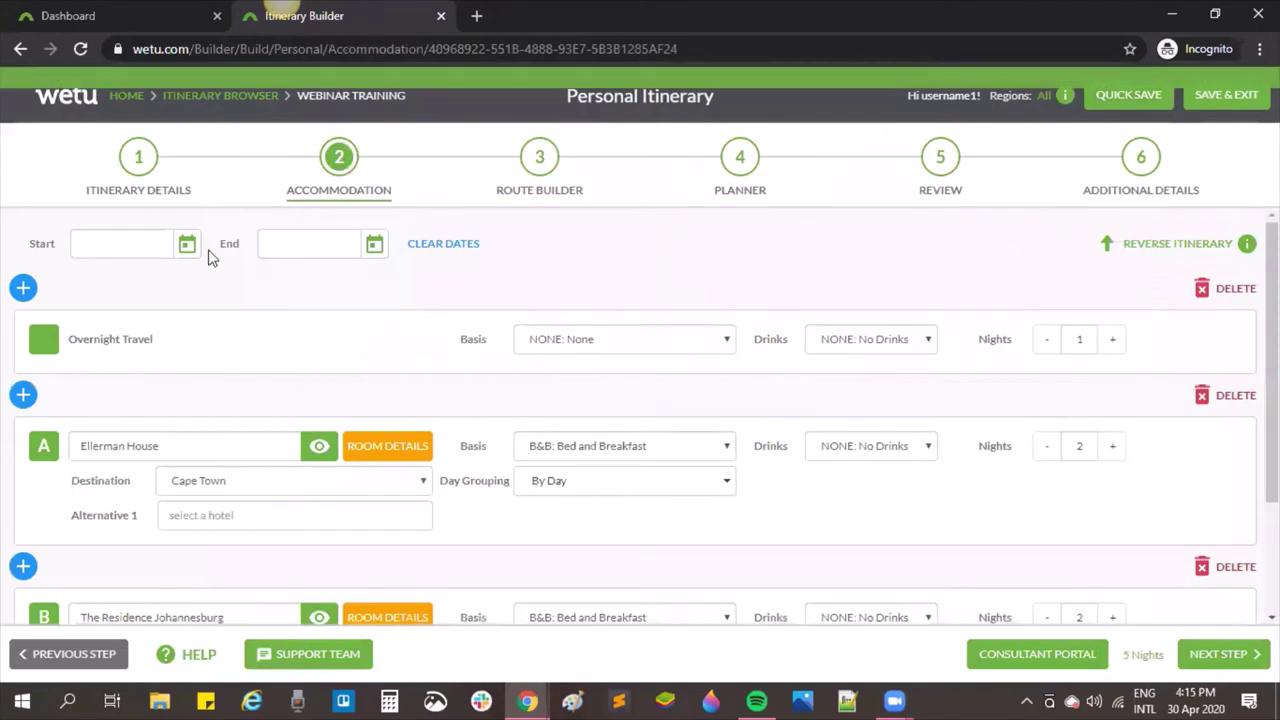
left_click(187, 245)
left_click(319, 284)
left_click(319, 284)
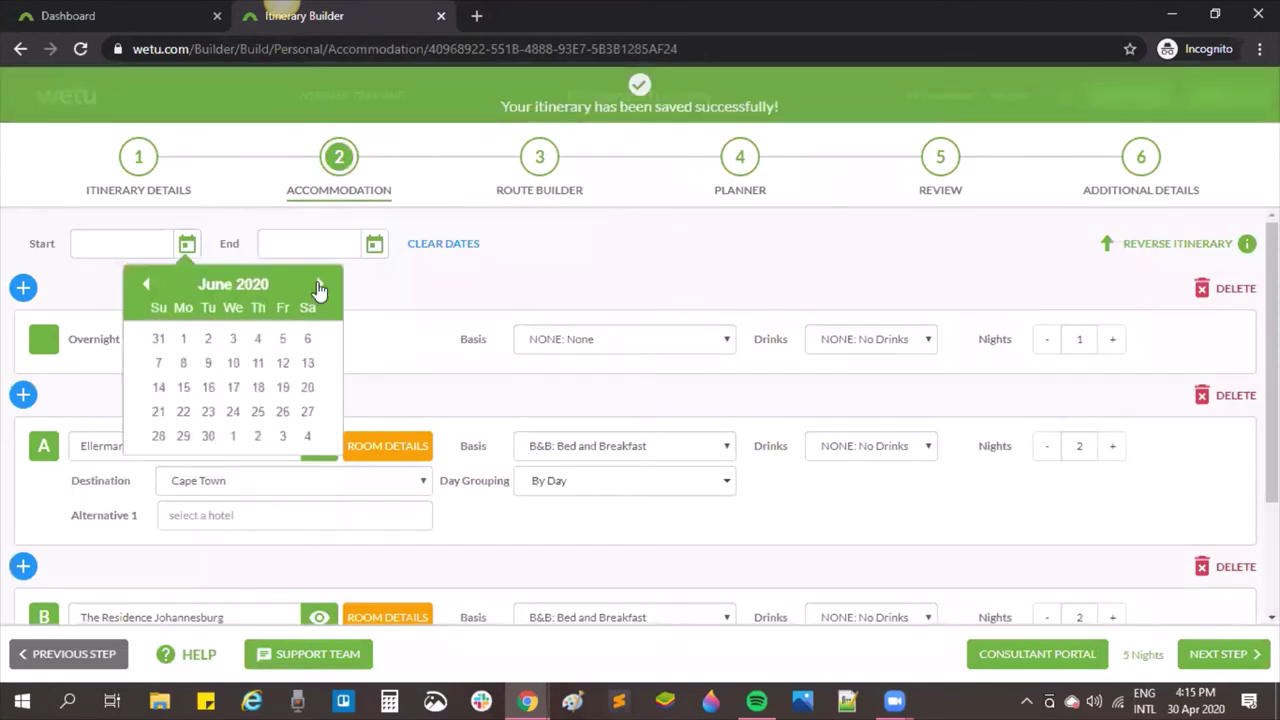
left_click(319, 284)
left_click(233, 339)
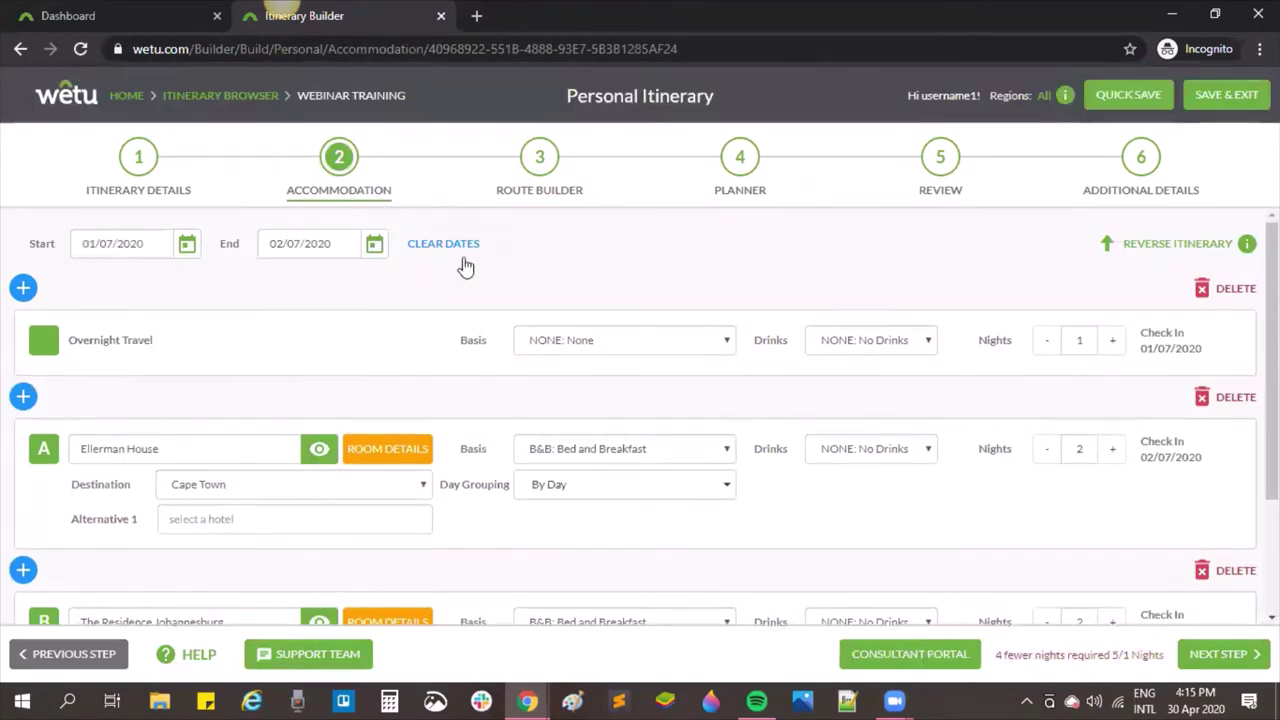
left_click(378, 245)
left_click(397, 366)
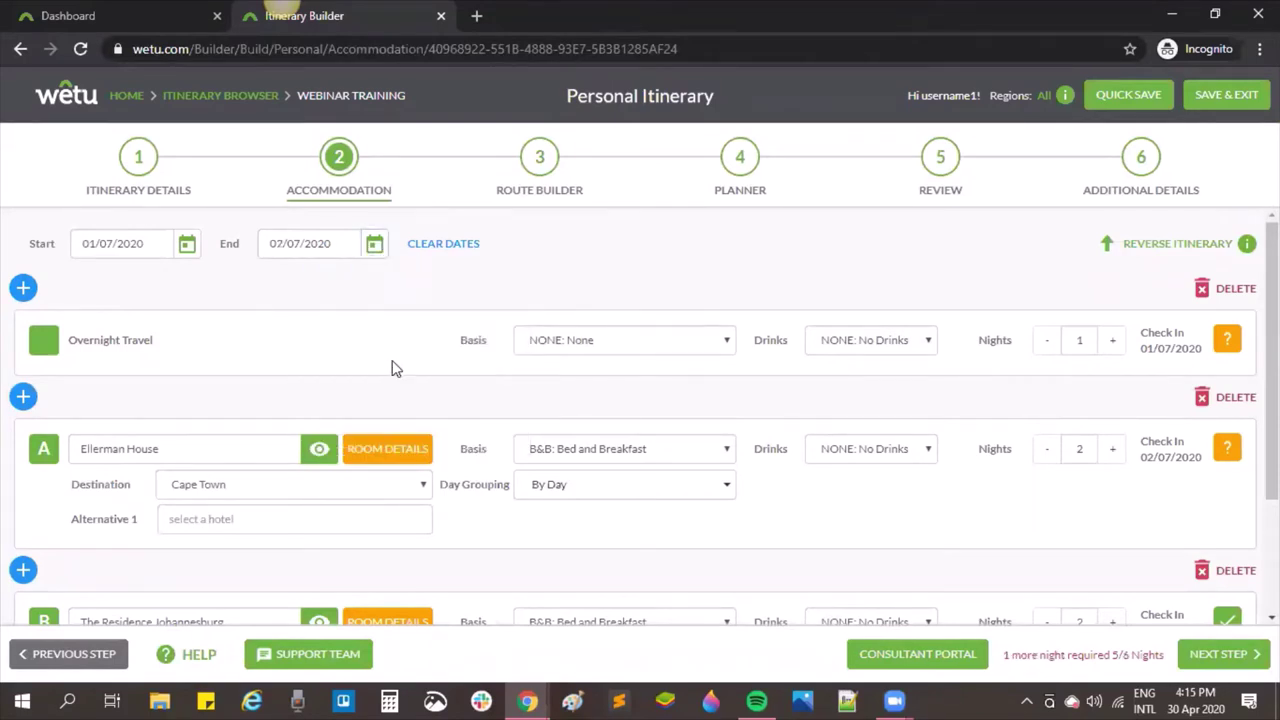
left_click(372, 250)
left_click(374, 365)
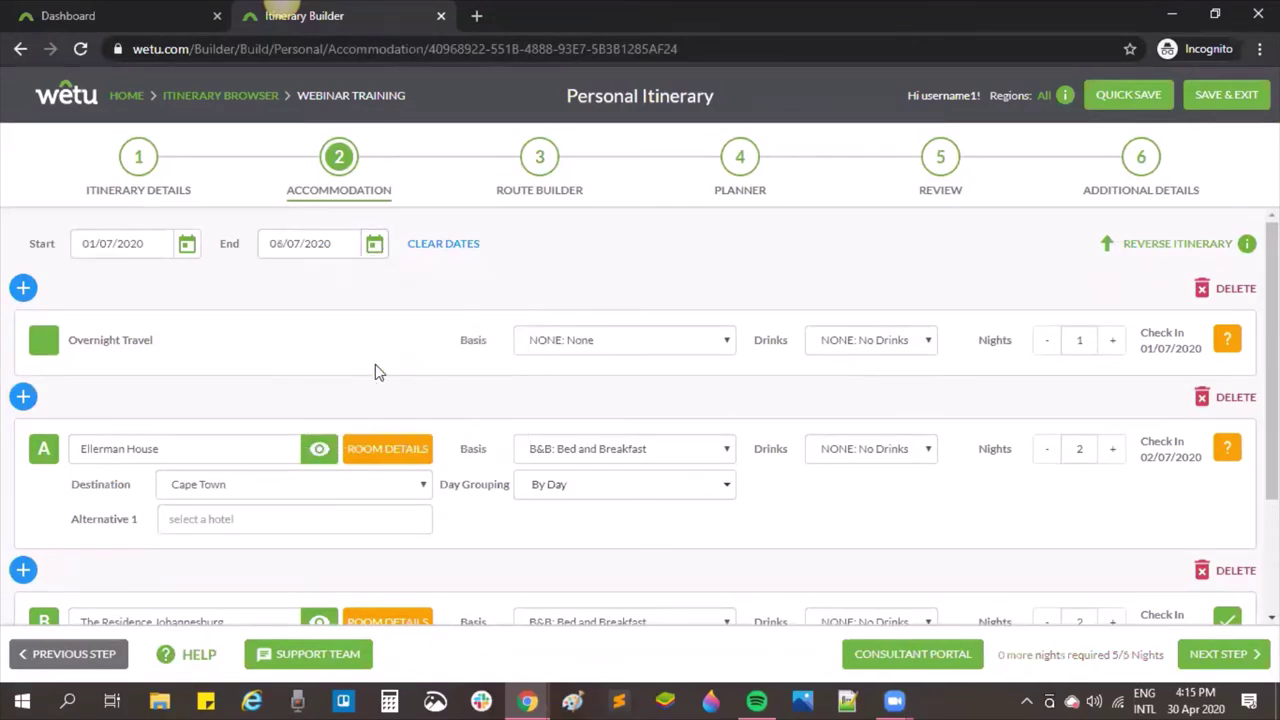
left_click(540, 180)
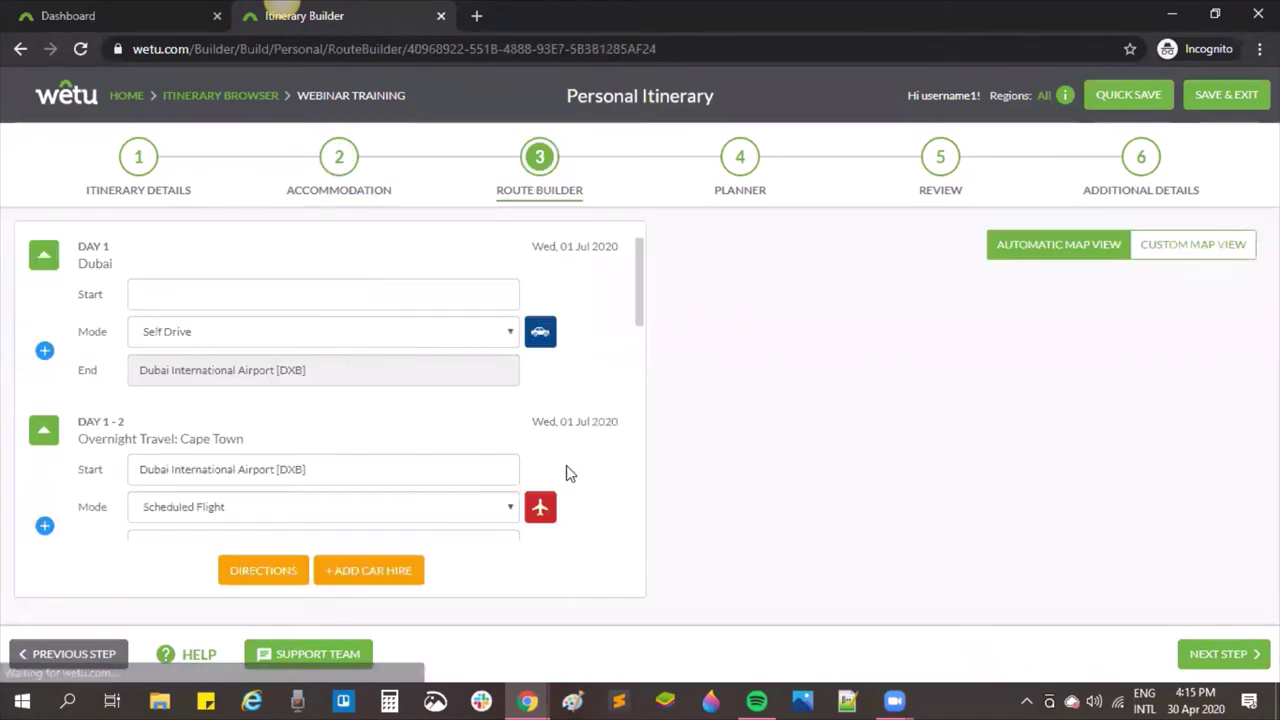
Step: Re-fetch the Day 4 Safair flight details and save the booking dated 04/07/2020
scroll(540, 430, "down", 1)
scroll(530, 420, "down", 5)
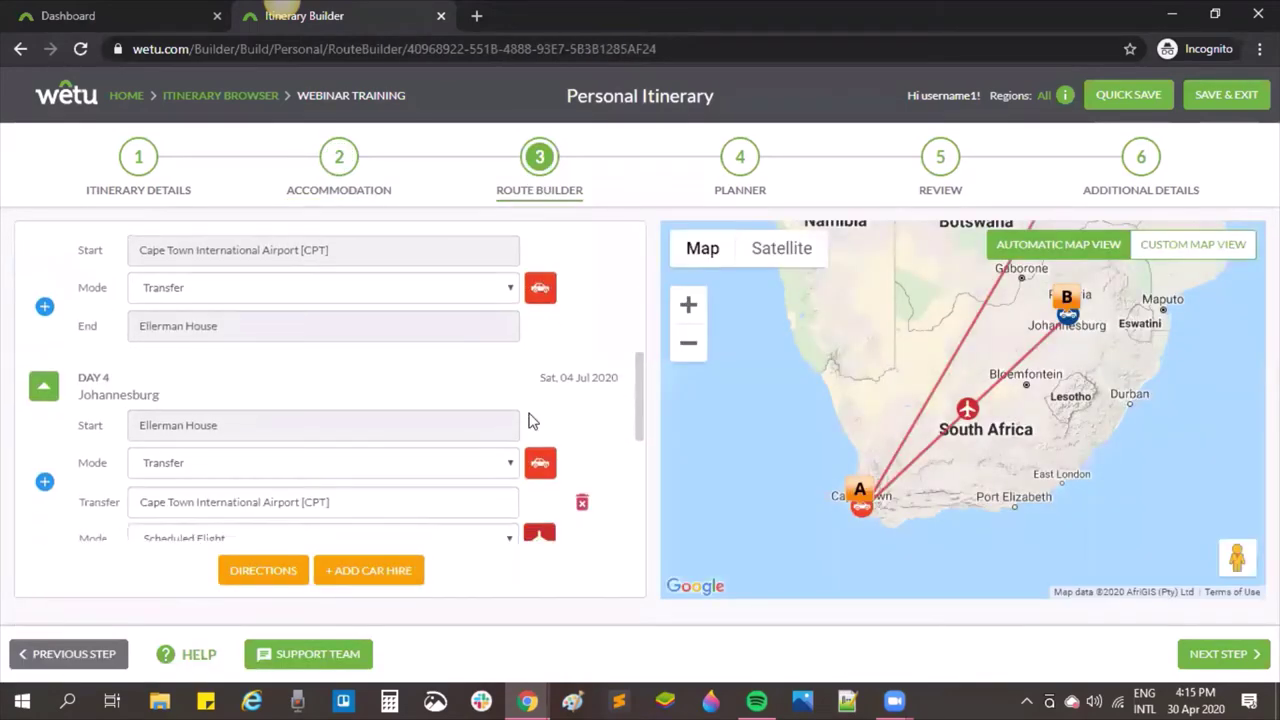
scroll(530, 421, "down", 2)
left_click(538, 372)
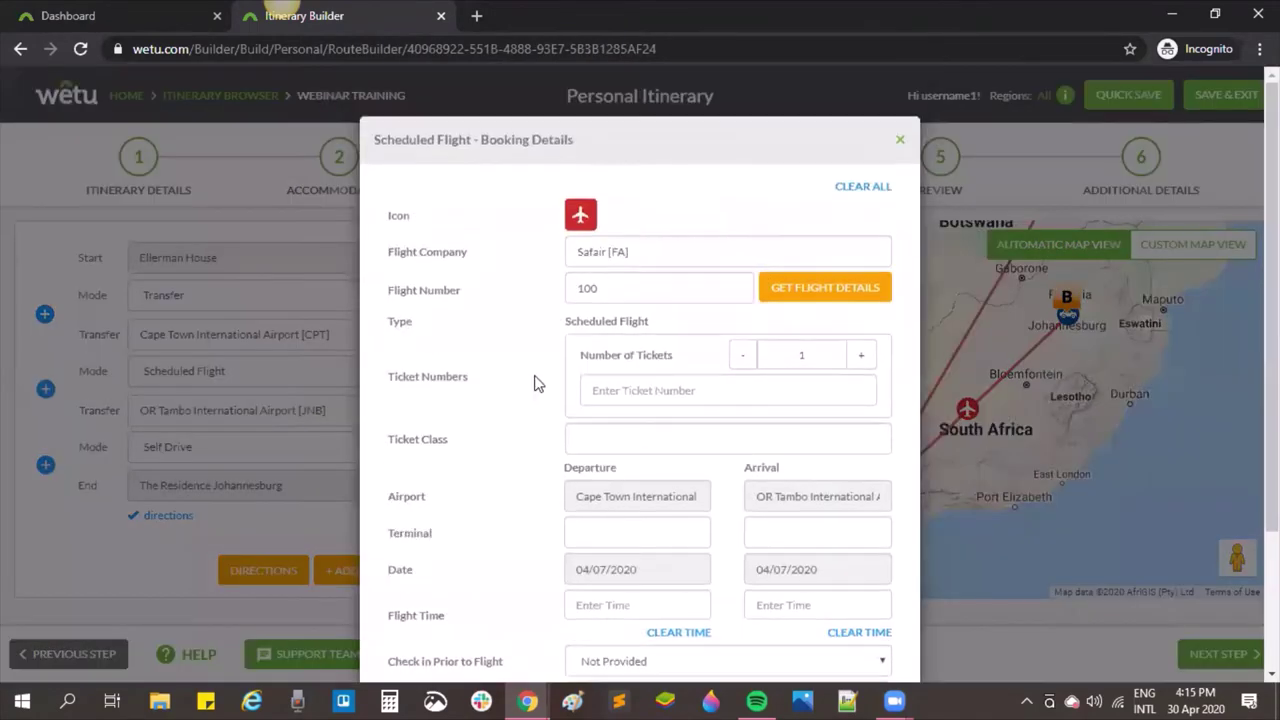
left_click(848, 304)
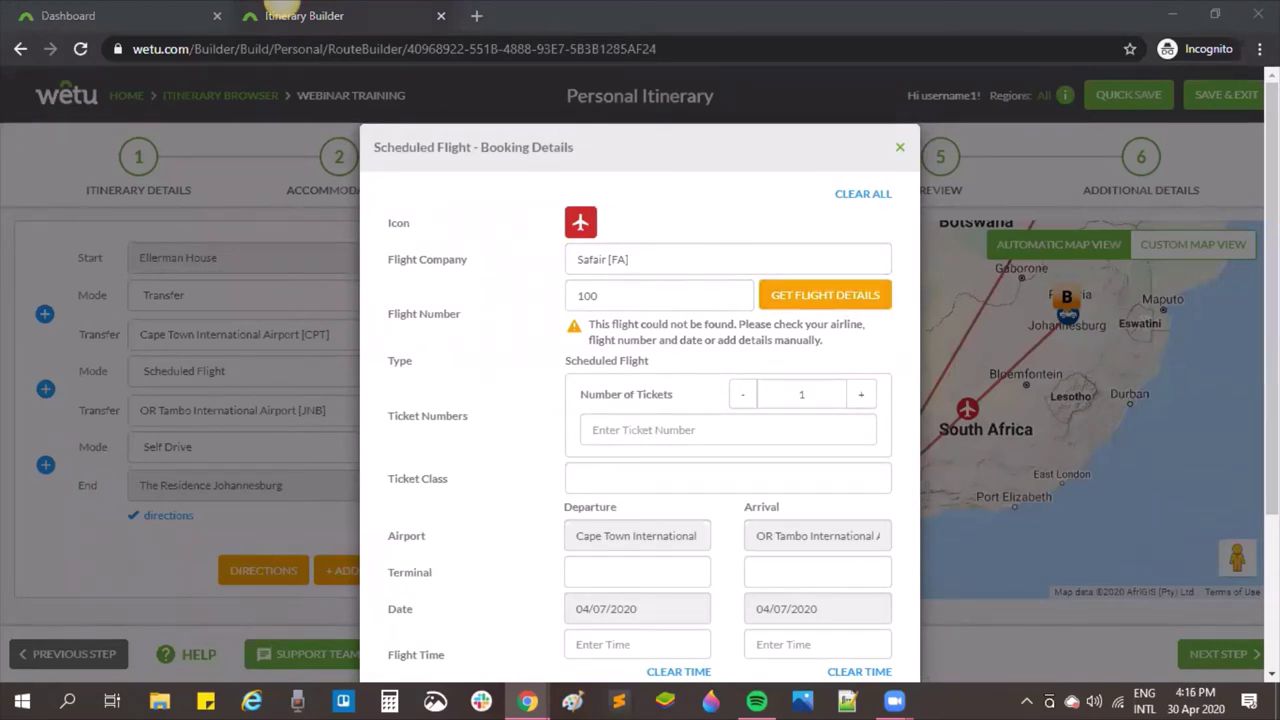
scroll(540, 400, "down", 2)
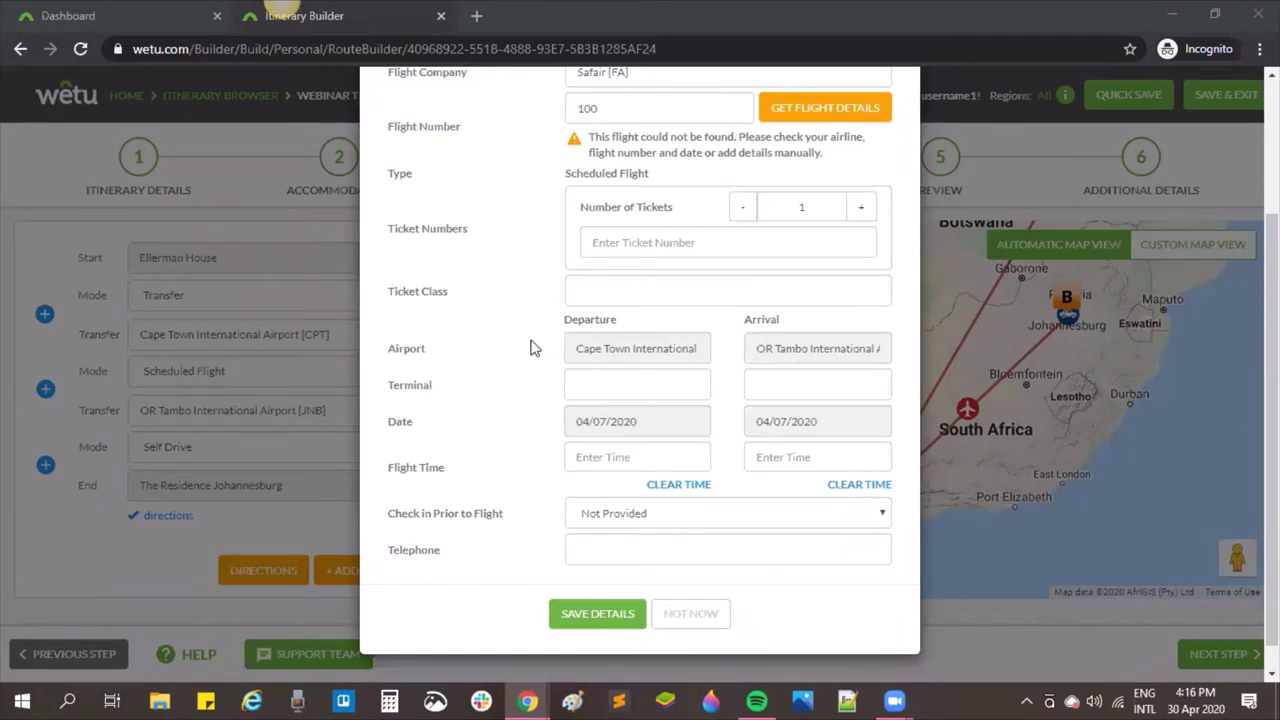
scroll(525, 346, "up", 3)
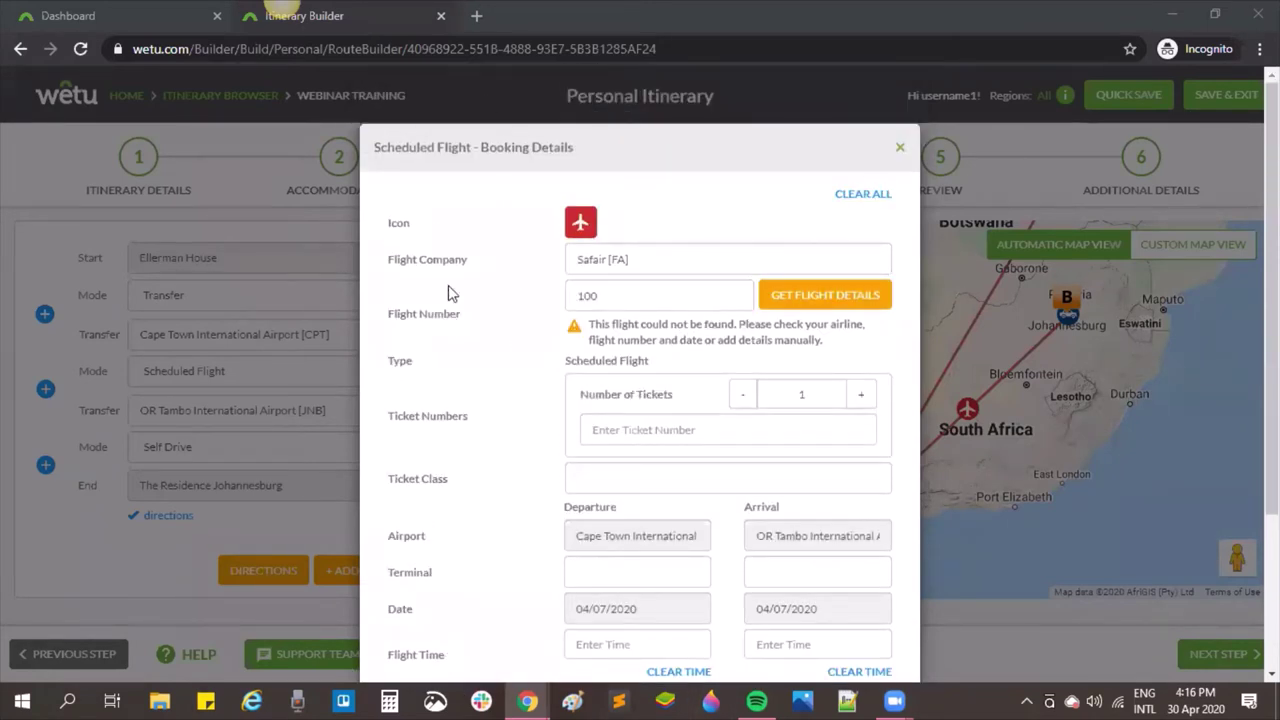
scroll(472, 260, "down", 1)
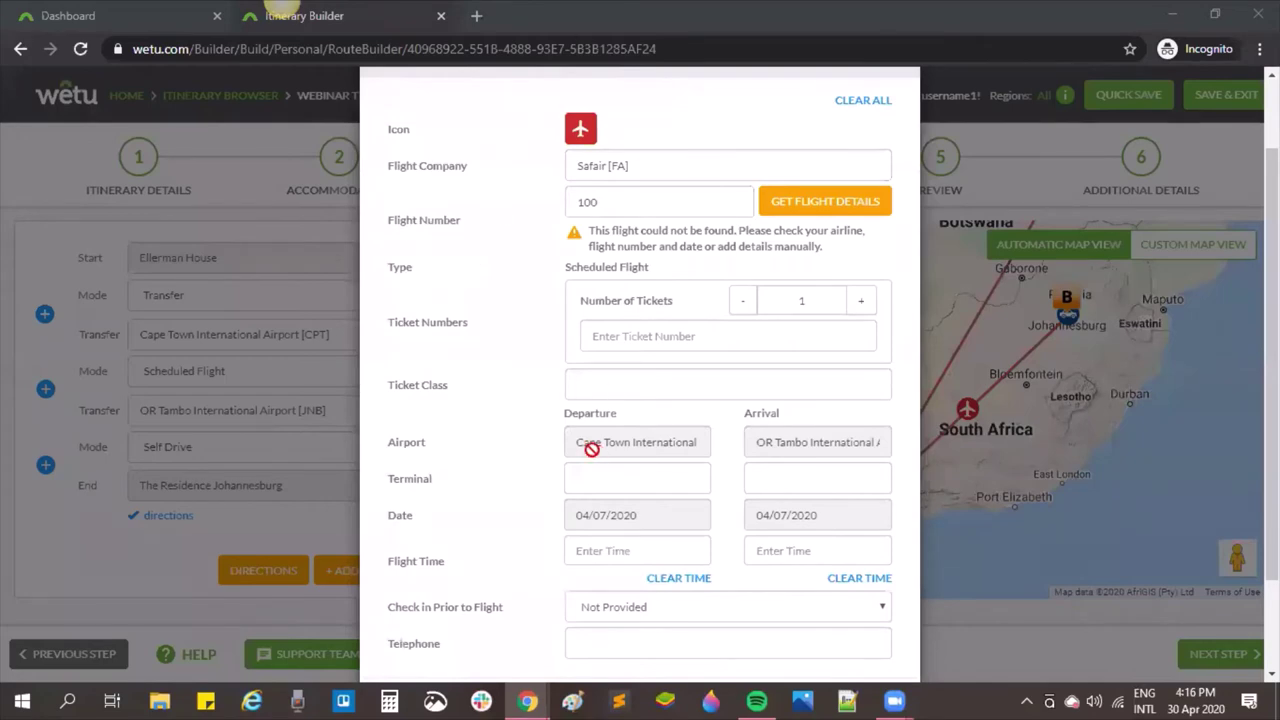
scroll(590, 450, "down", 2)
left_click(606, 590)
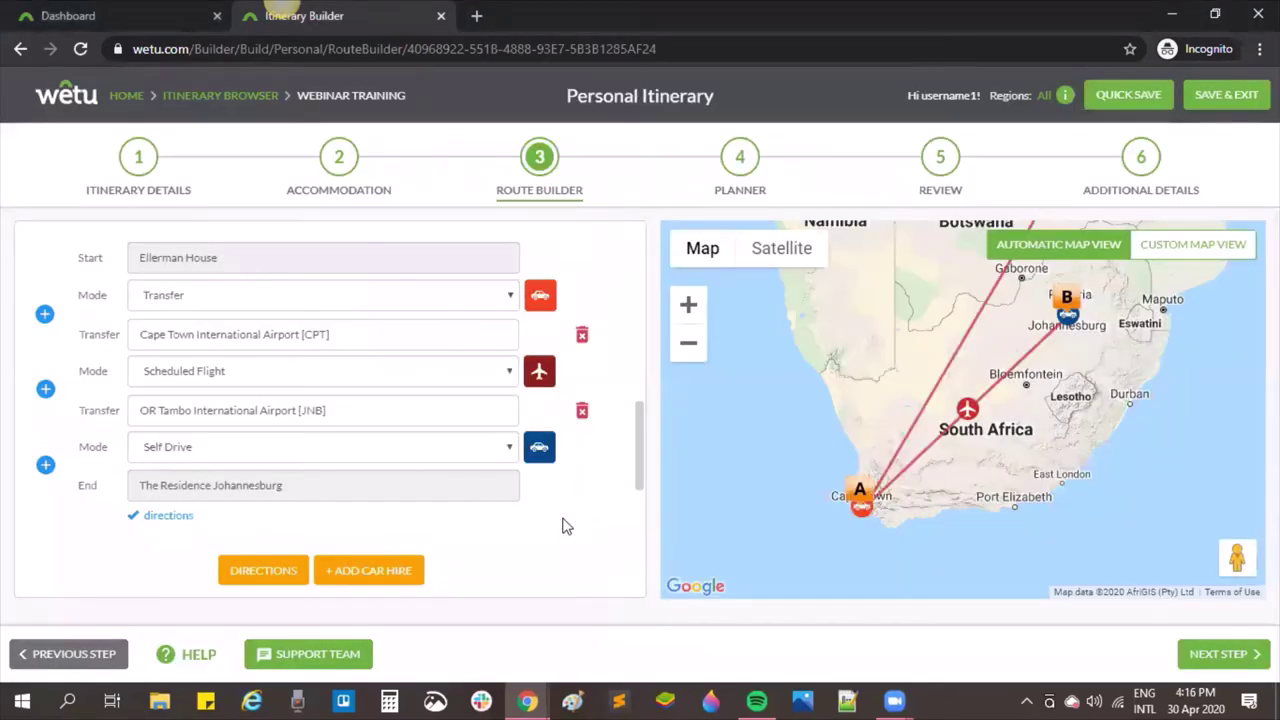
Step: Set the Safair flight's departure time to 08:00 and arrival time to 10:00
left_click(545, 376)
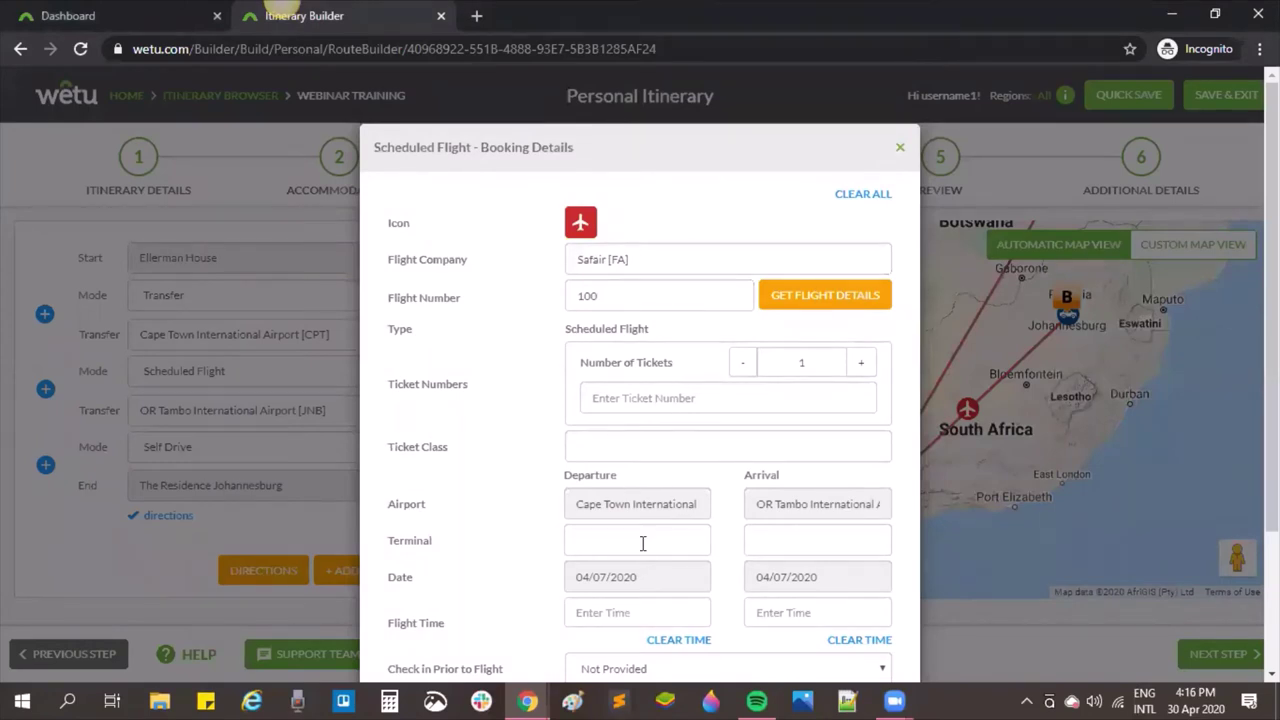
scroll(425, 500, "down", 1)
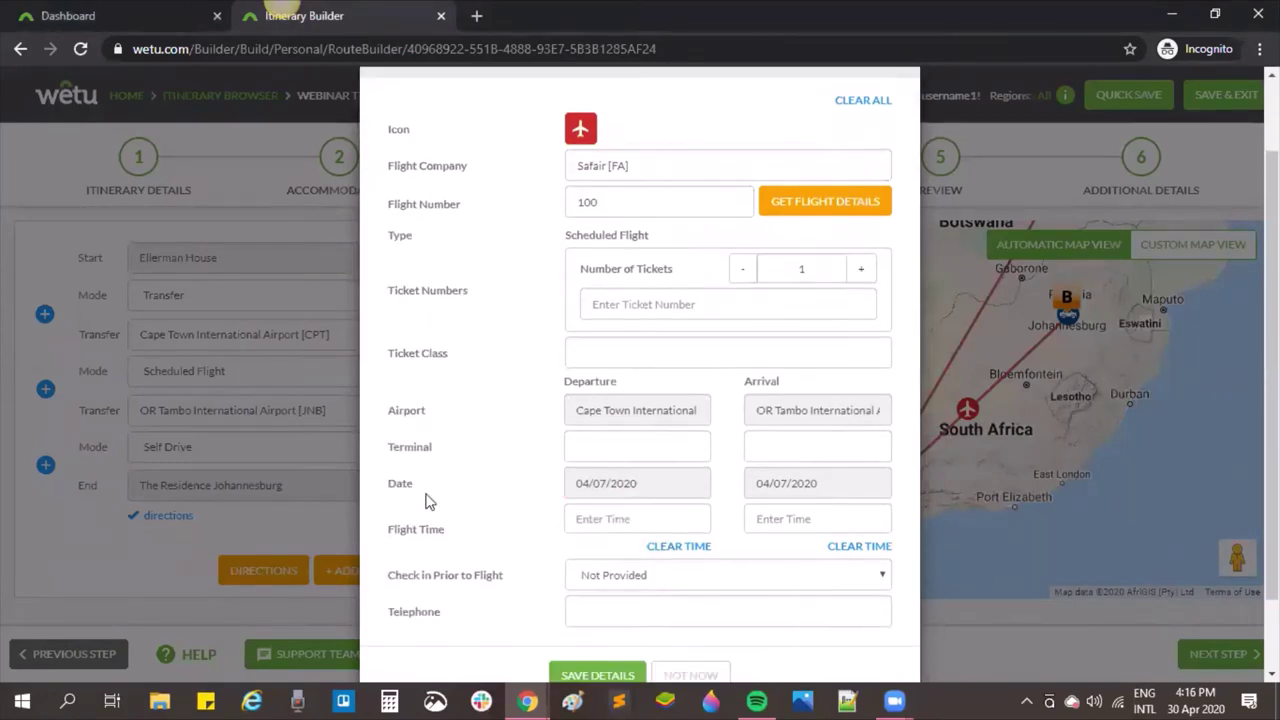
left_click(613, 513)
left_click(620, 517)
type("8")
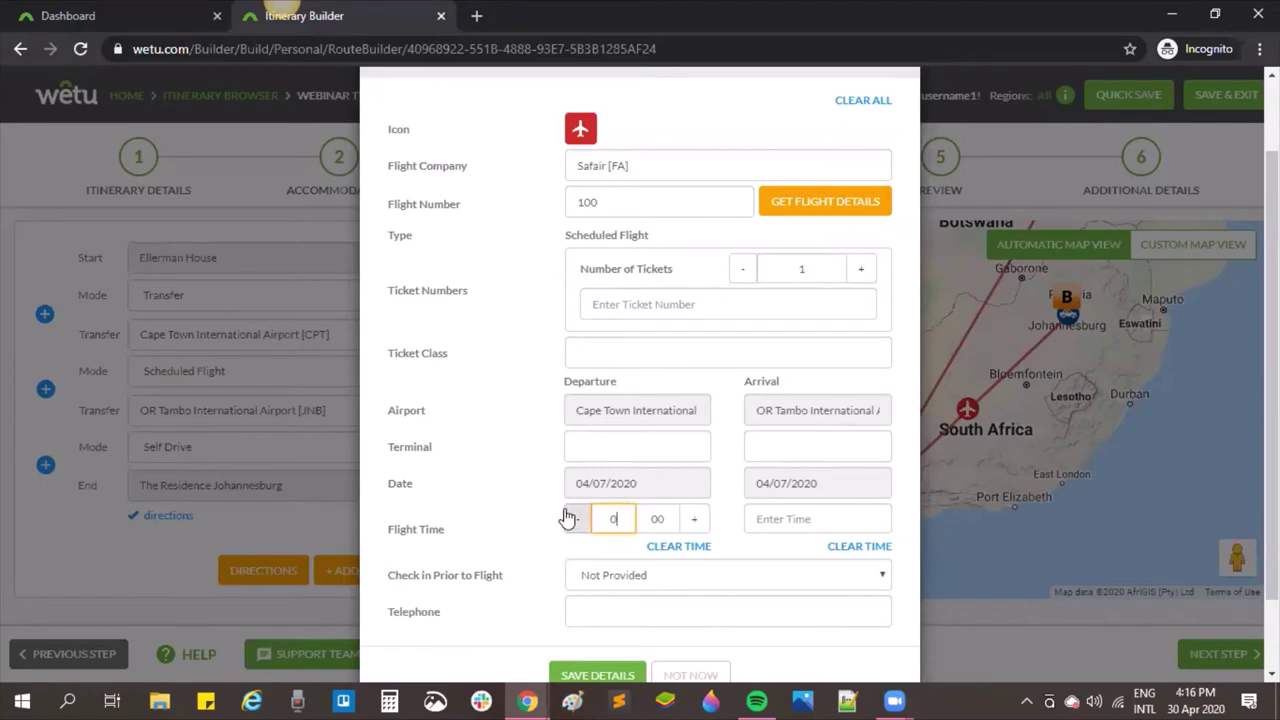
left_click(790, 518)
left_click(810, 518)
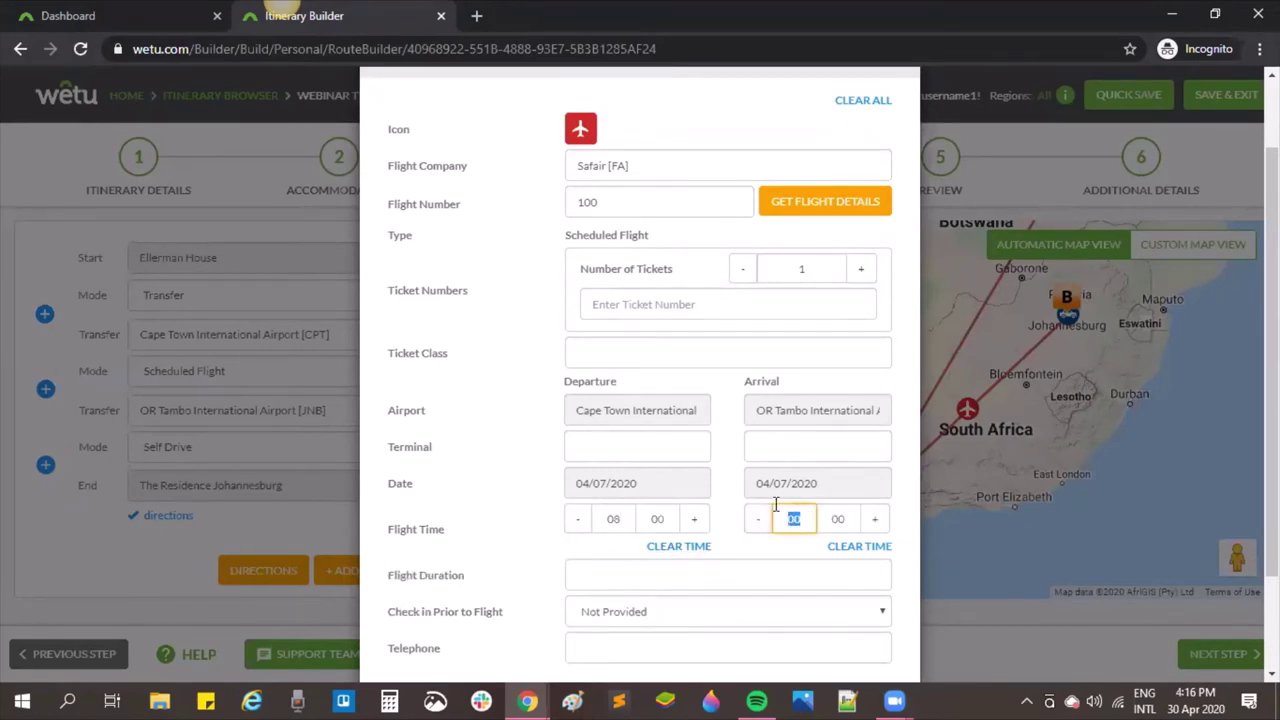
type("10")
Step: Enter a flight duration of 2 and the contact telephone number, then save the booking
left_click(577, 573)
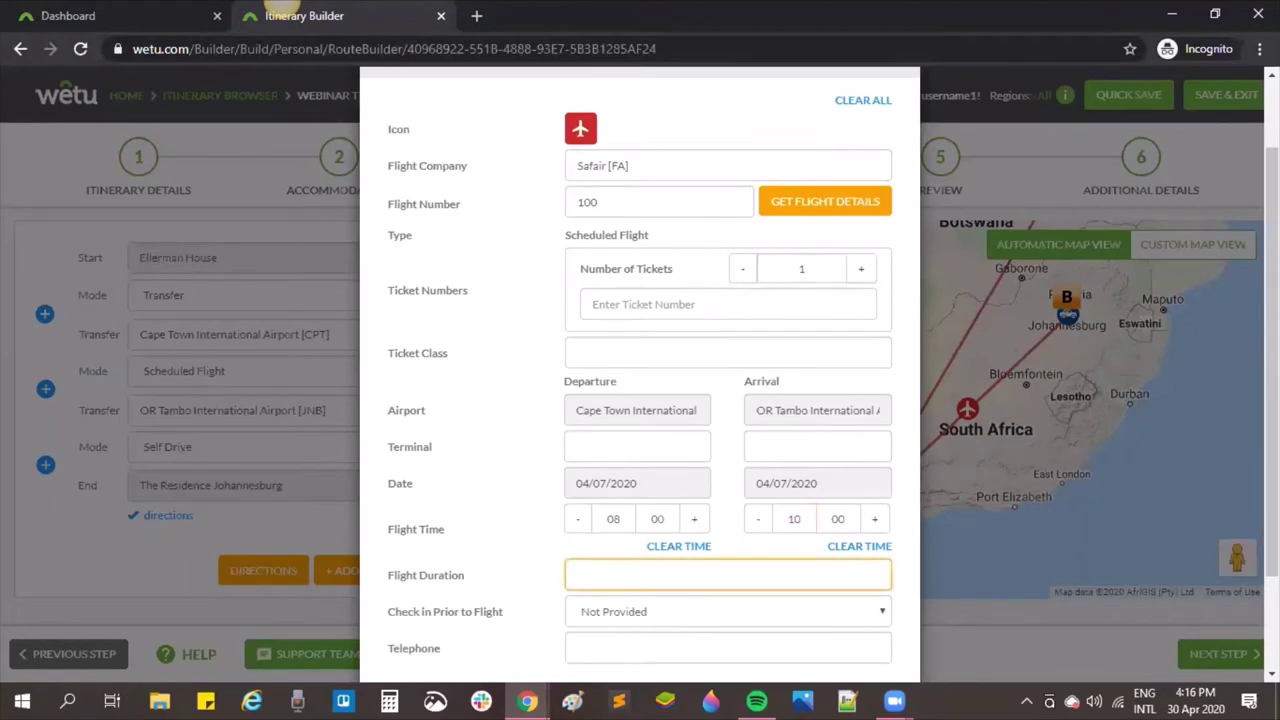
type("2")
left_click(841, 653)
type("+2")
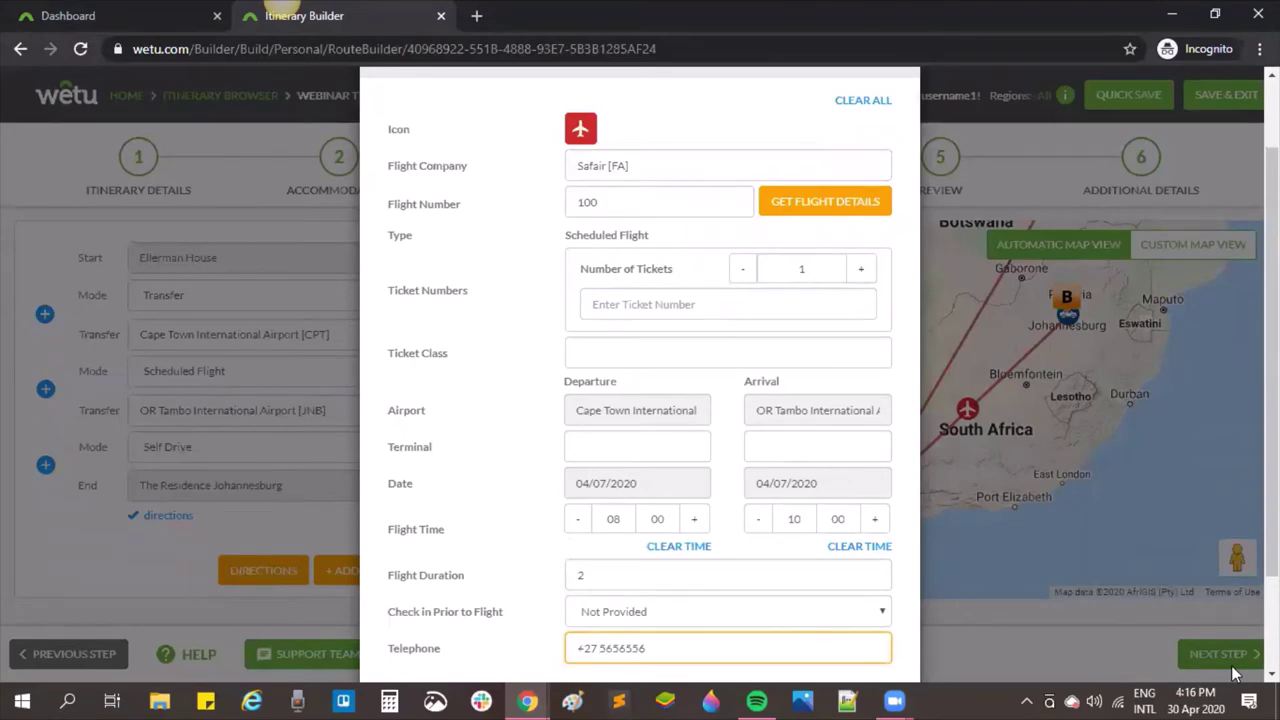
scroll(428, 538, "down", 1)
left_click(603, 626)
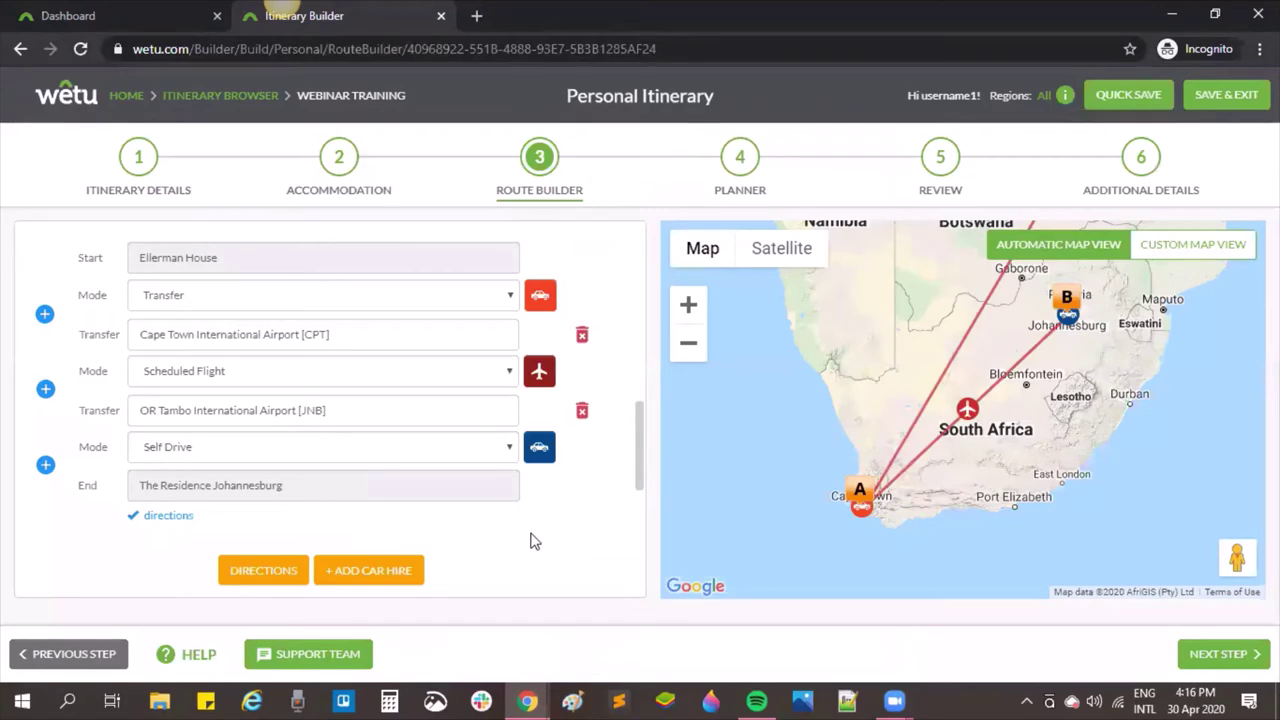
Step: Switch the self-drive leg to The Residence Johannesburg to a motorcycle and save it
left_click(538, 450)
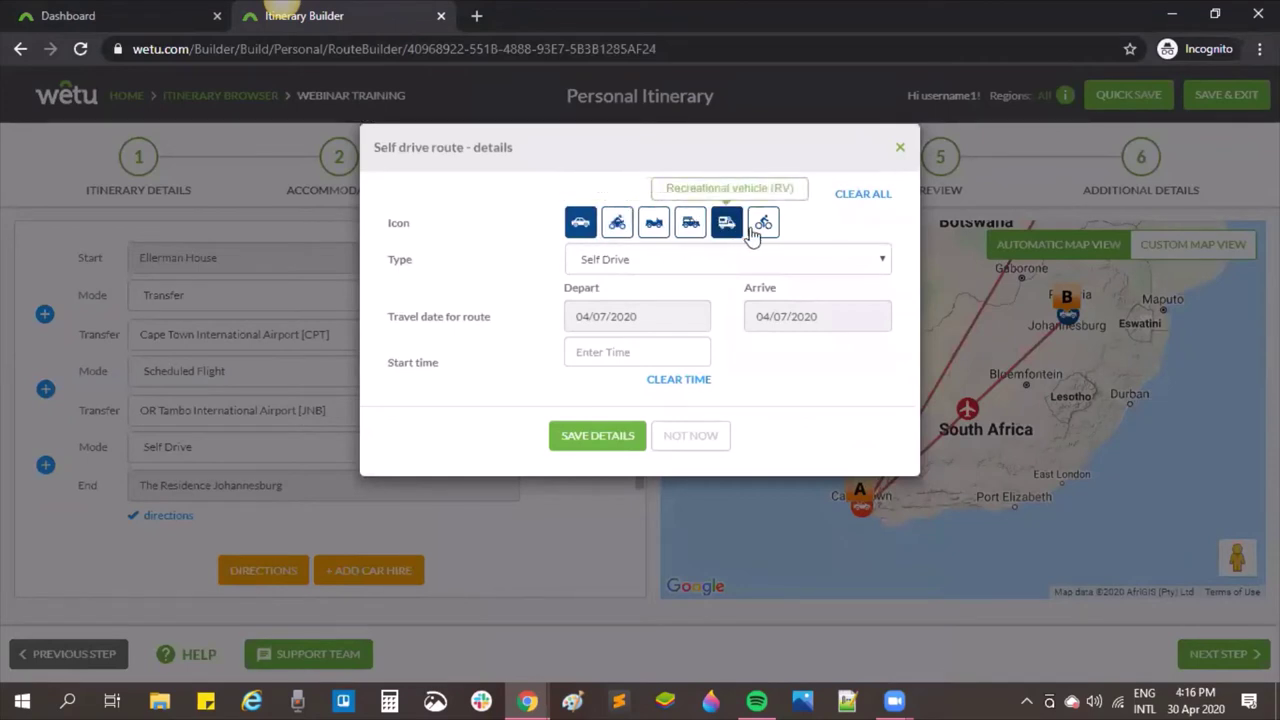
left_click(618, 226)
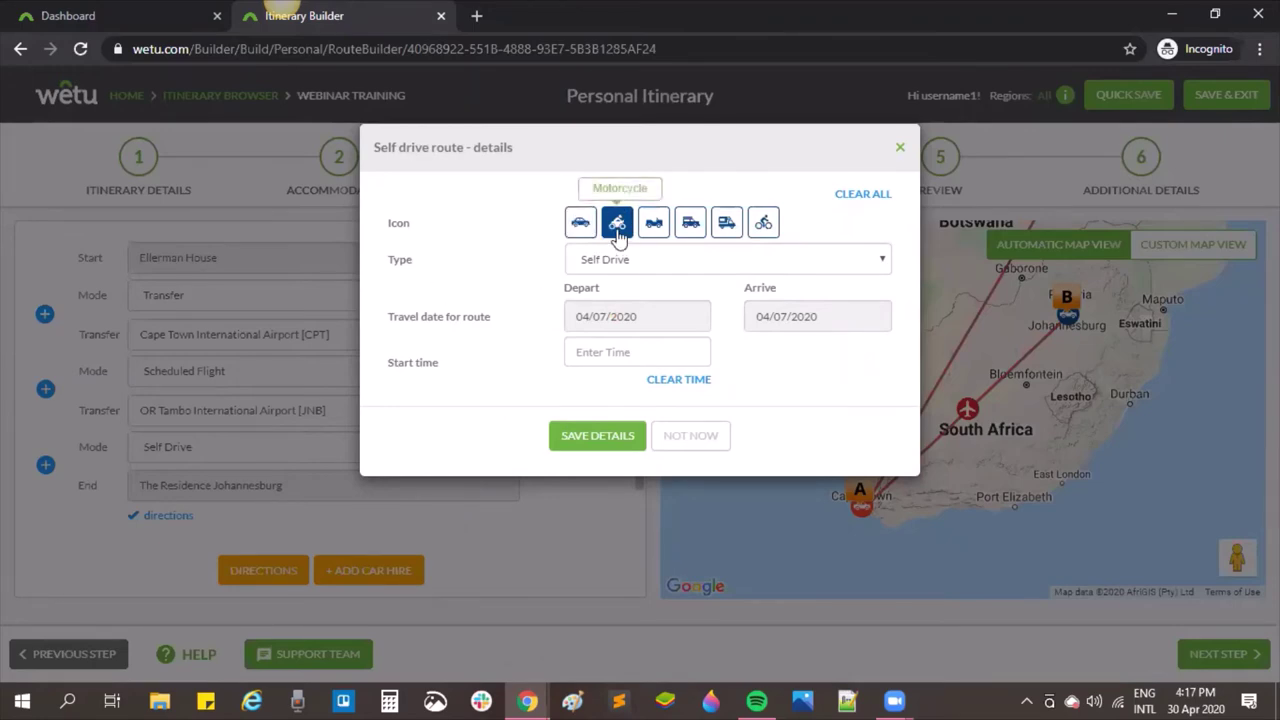
left_click(597, 436)
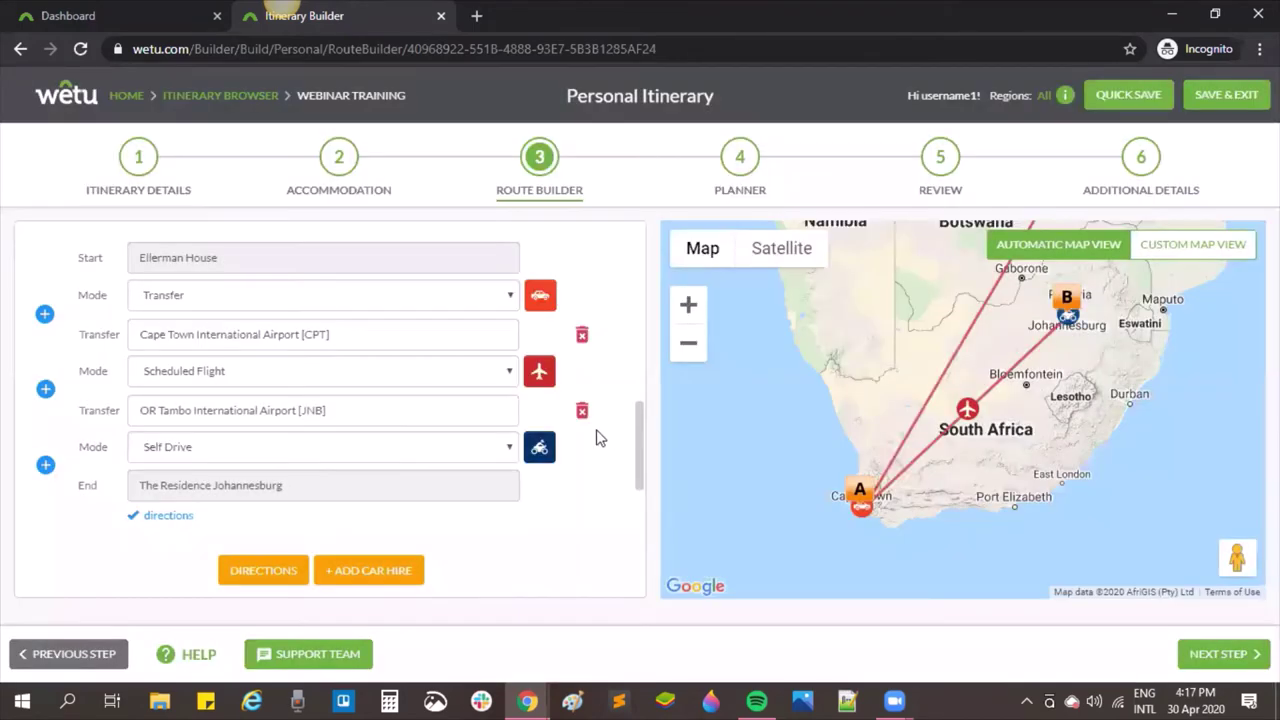
scroll(470, 450, "down", 2)
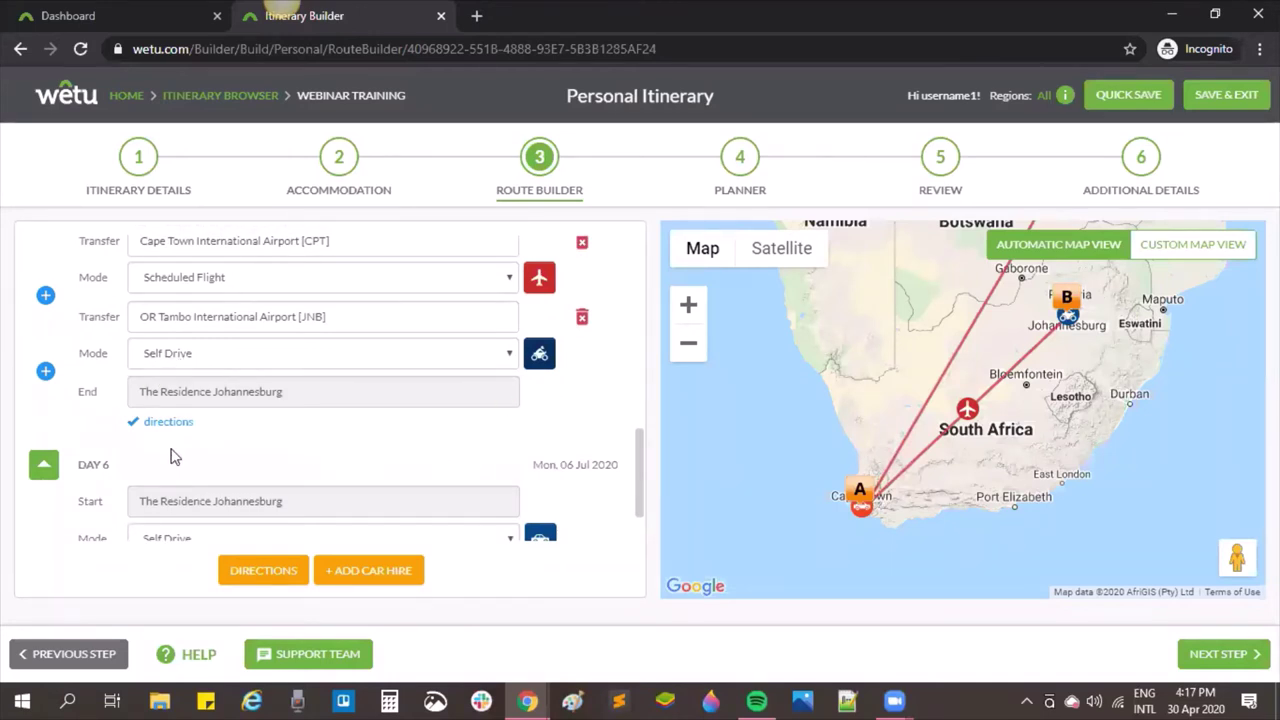
Step: Set Day 6's end point to OR Tambo International Airport [JNB]
left_click_drag(190, 424, 122, 428)
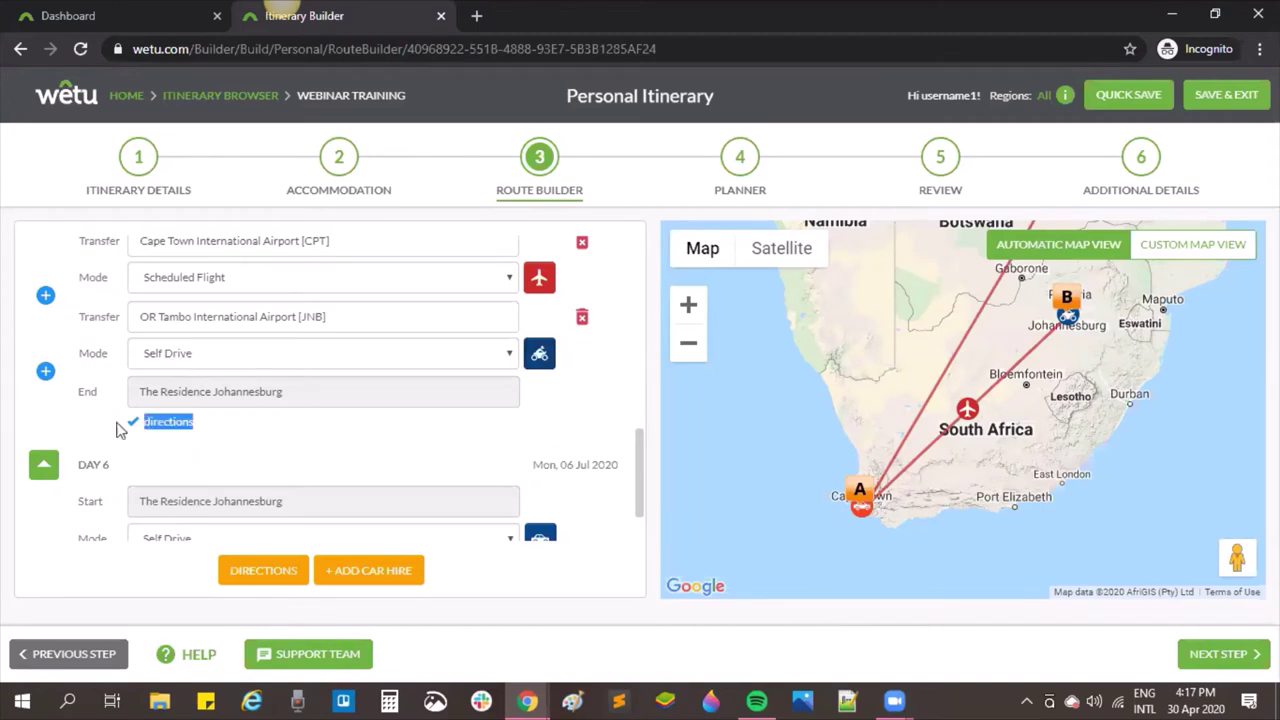
left_click(248, 436)
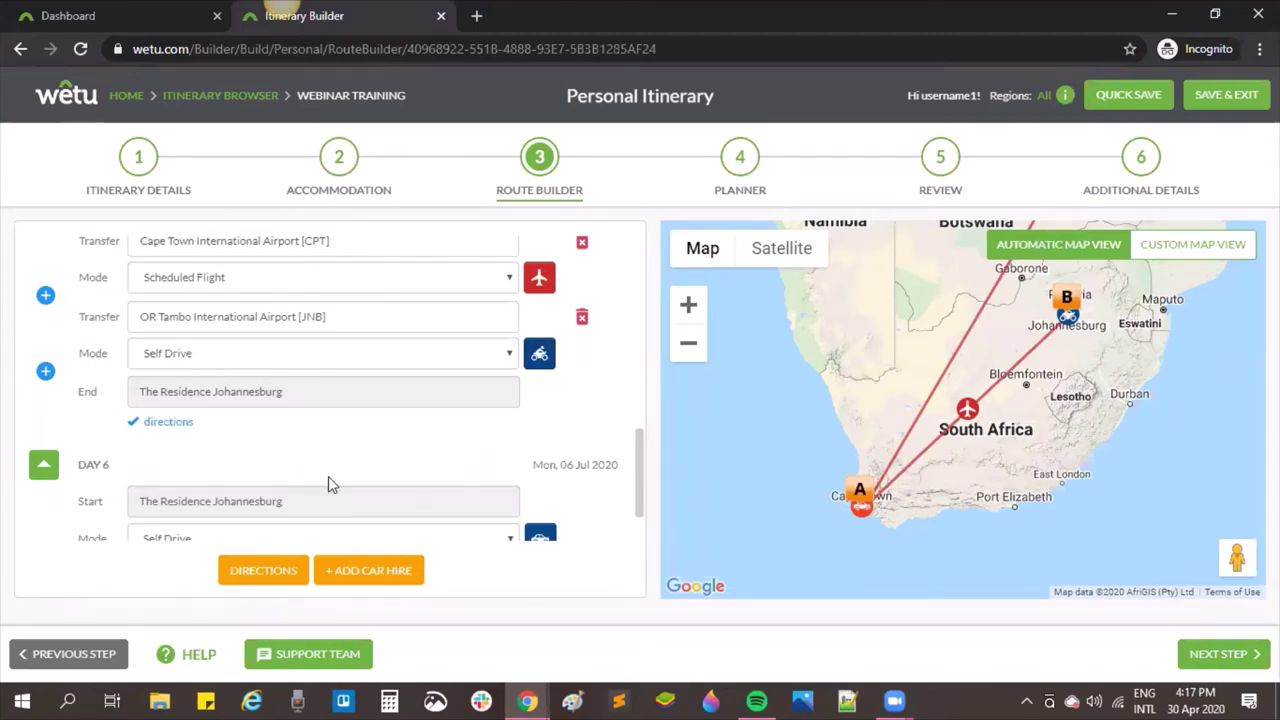
scroll(345, 475, "down", 1)
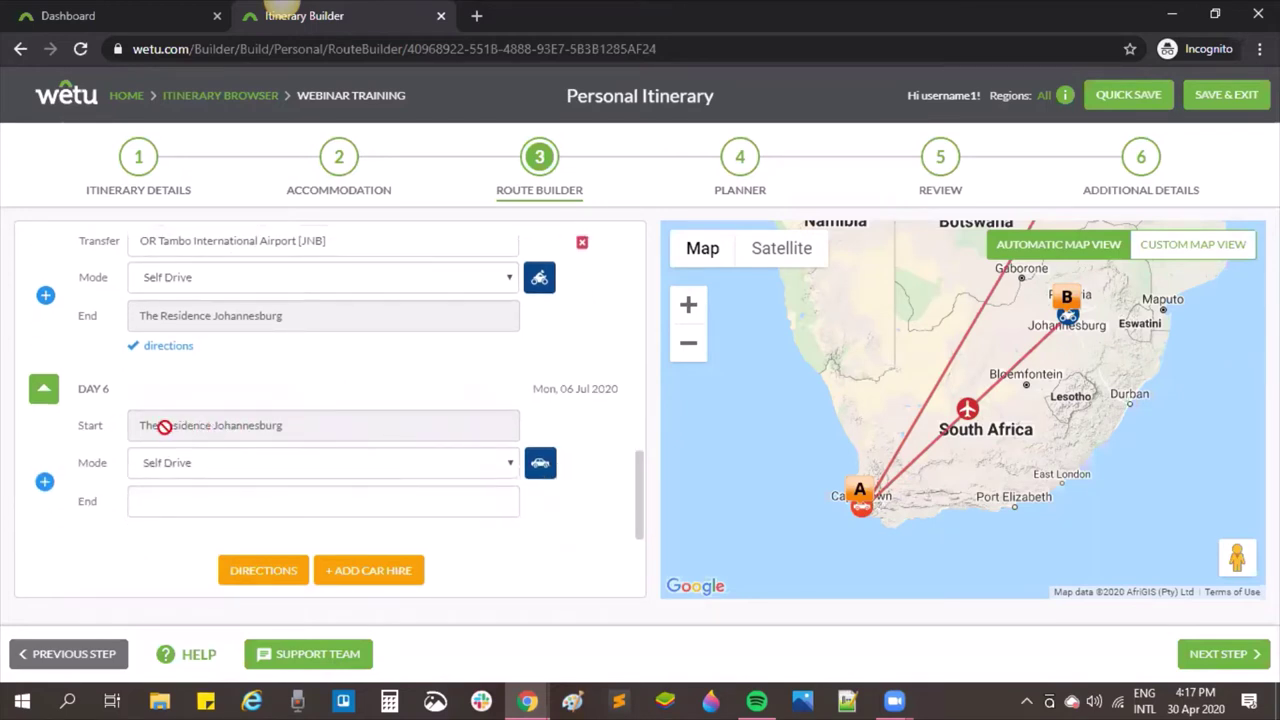
left_click(224, 502)
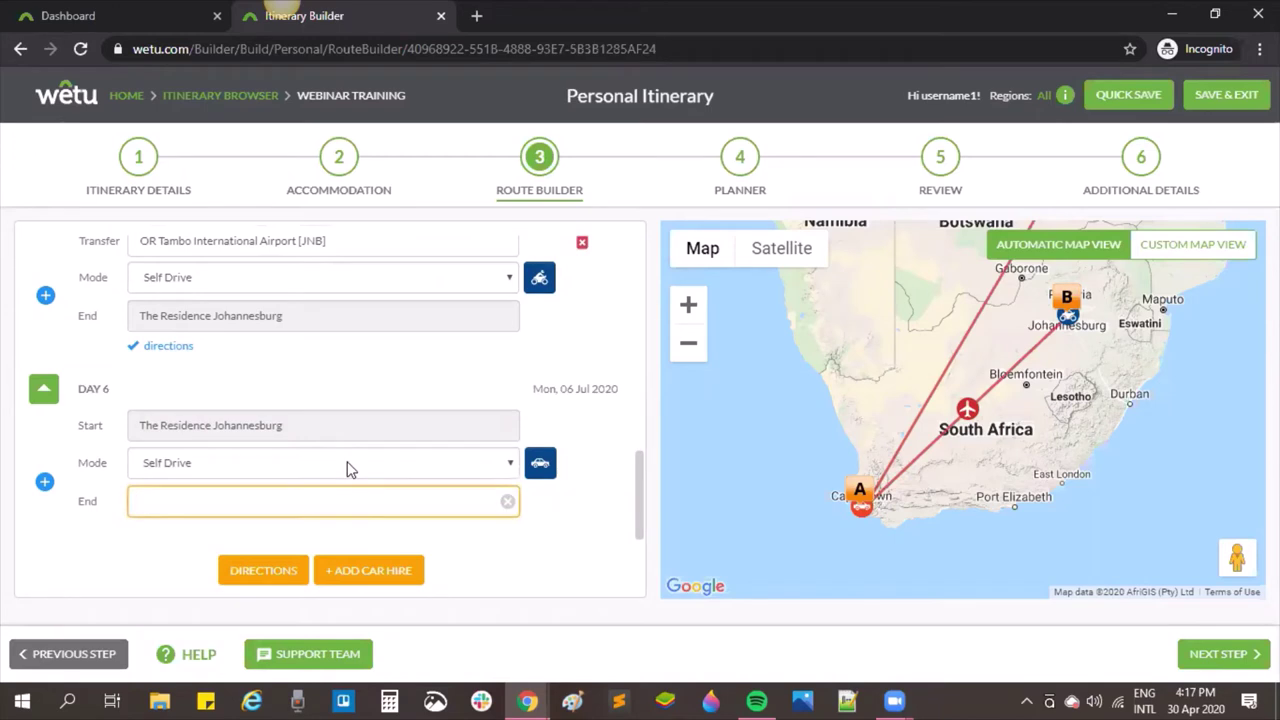
type("ort")
scroll(349, 466, "down", 2)
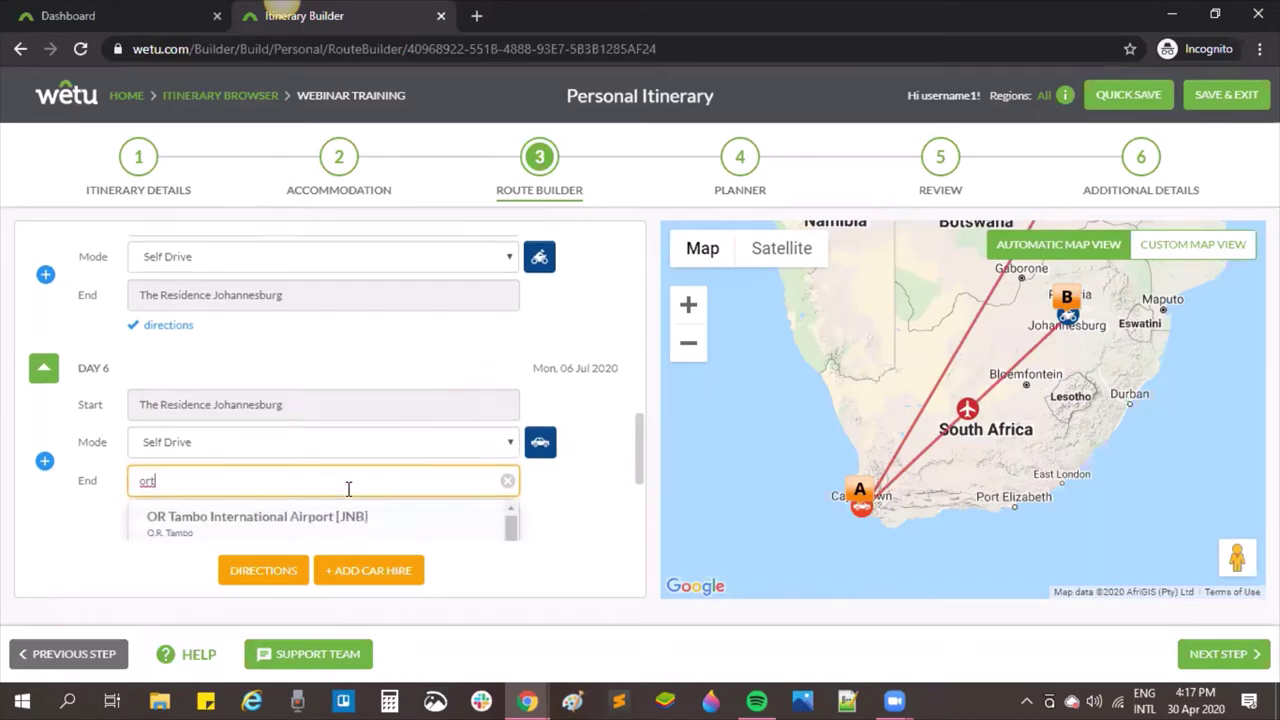
left_click(289, 362)
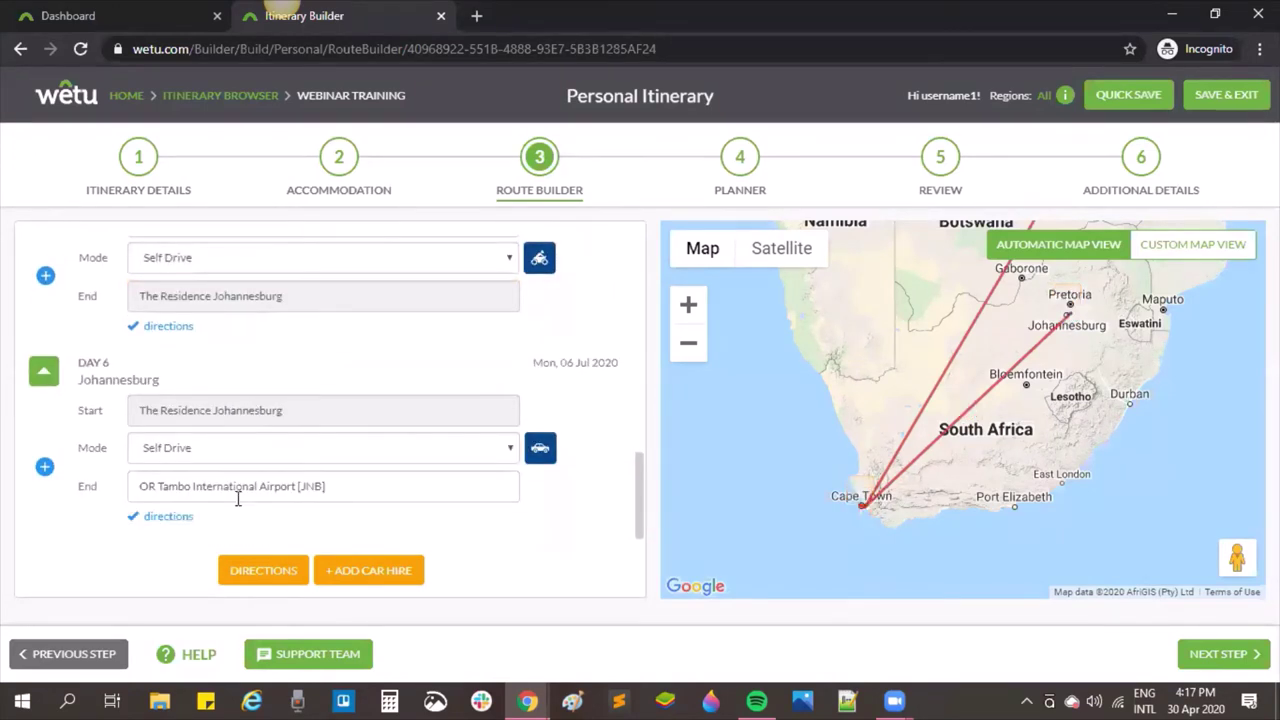
Step: Mark Day 6's self-drive leg as a motorcycle ride, save it, and view the Directions route list
left_click(540, 449)
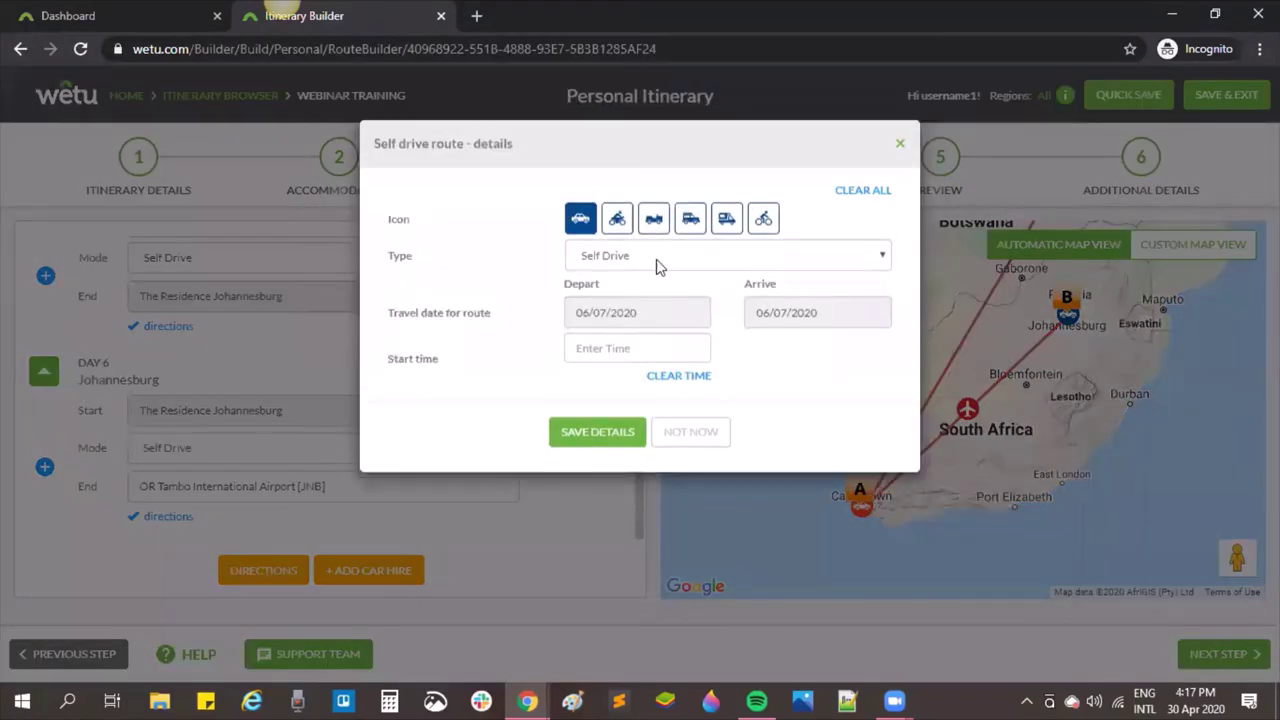
left_click(614, 228)
left_click(598, 437)
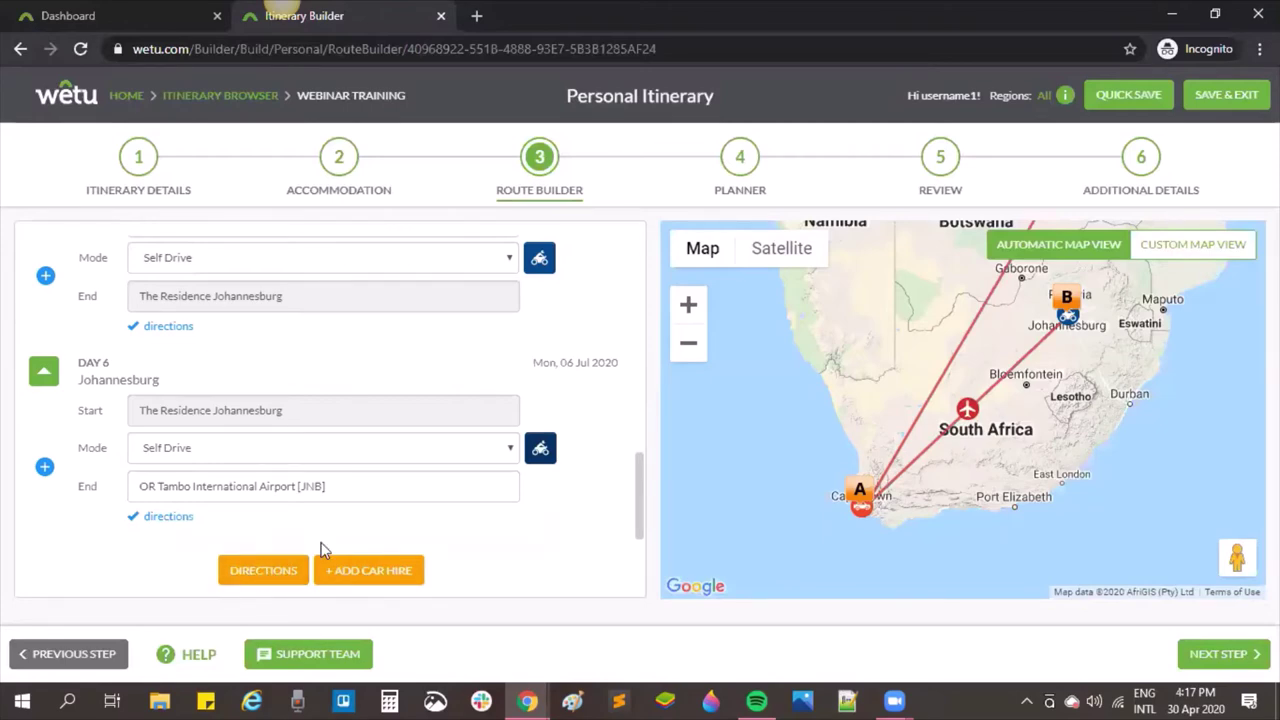
left_click(254, 572)
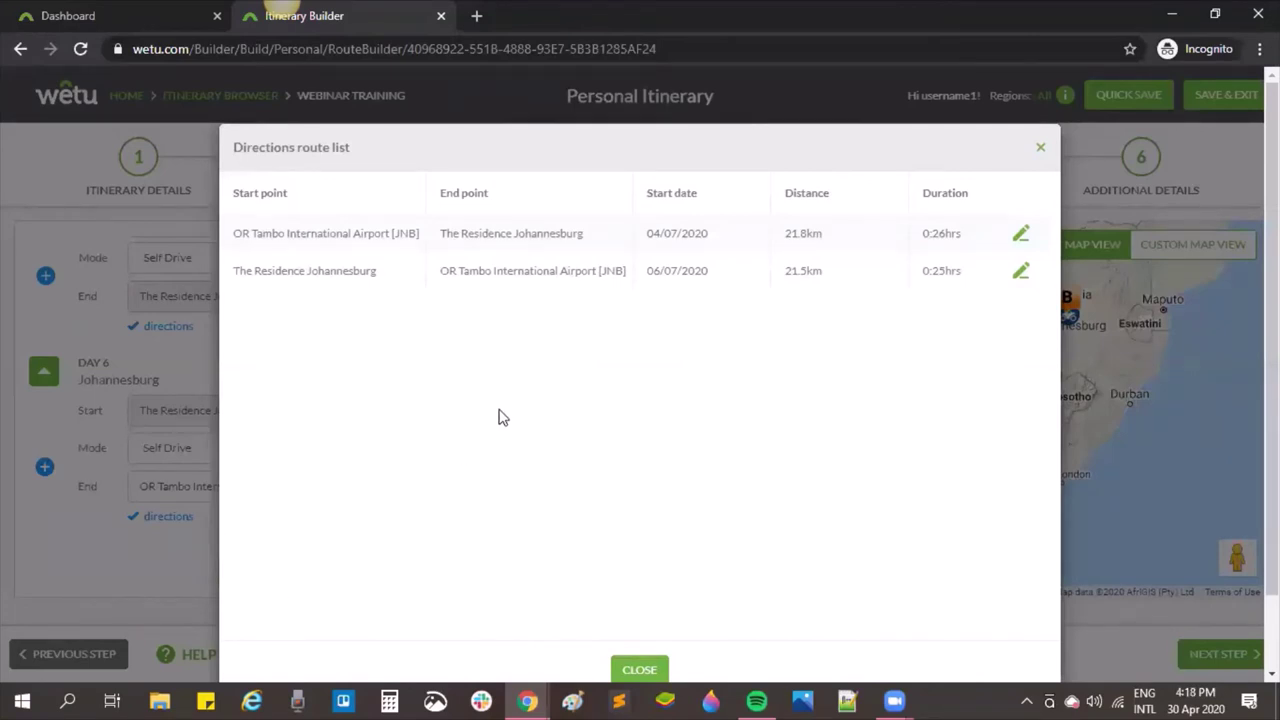
Step: Edit the directions of the first route, OR Tambo to The Residence Johannesburg
left_click(1022, 235)
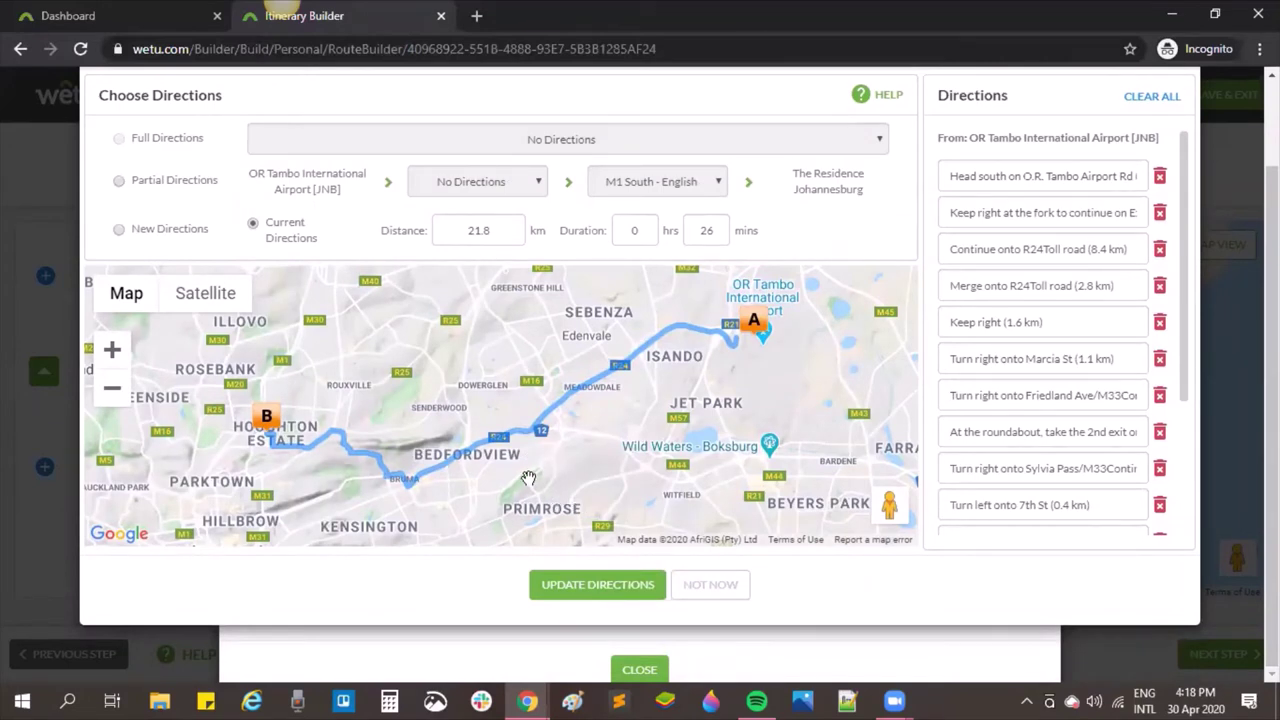
Step: Drag the route line through waypoints near Witfield, Germiston and Northmead
left_click_drag(523, 437, 774, 499)
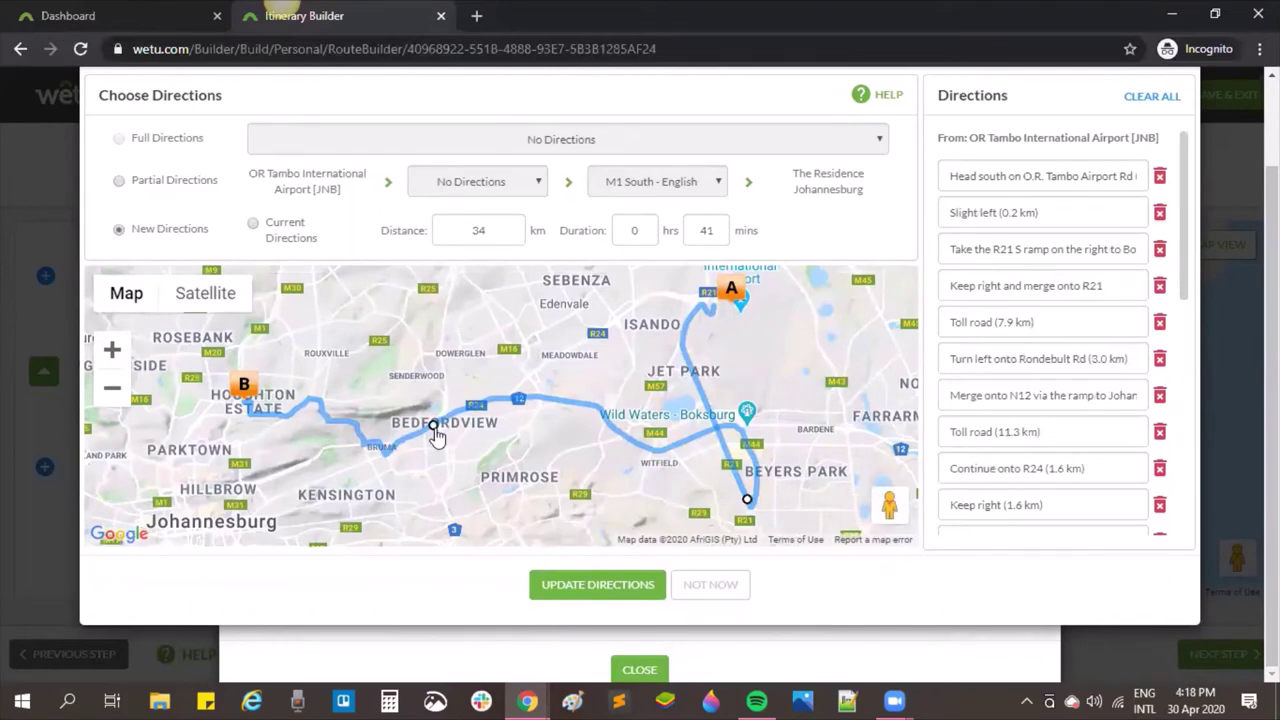
left_click_drag(436, 436, 462, 516)
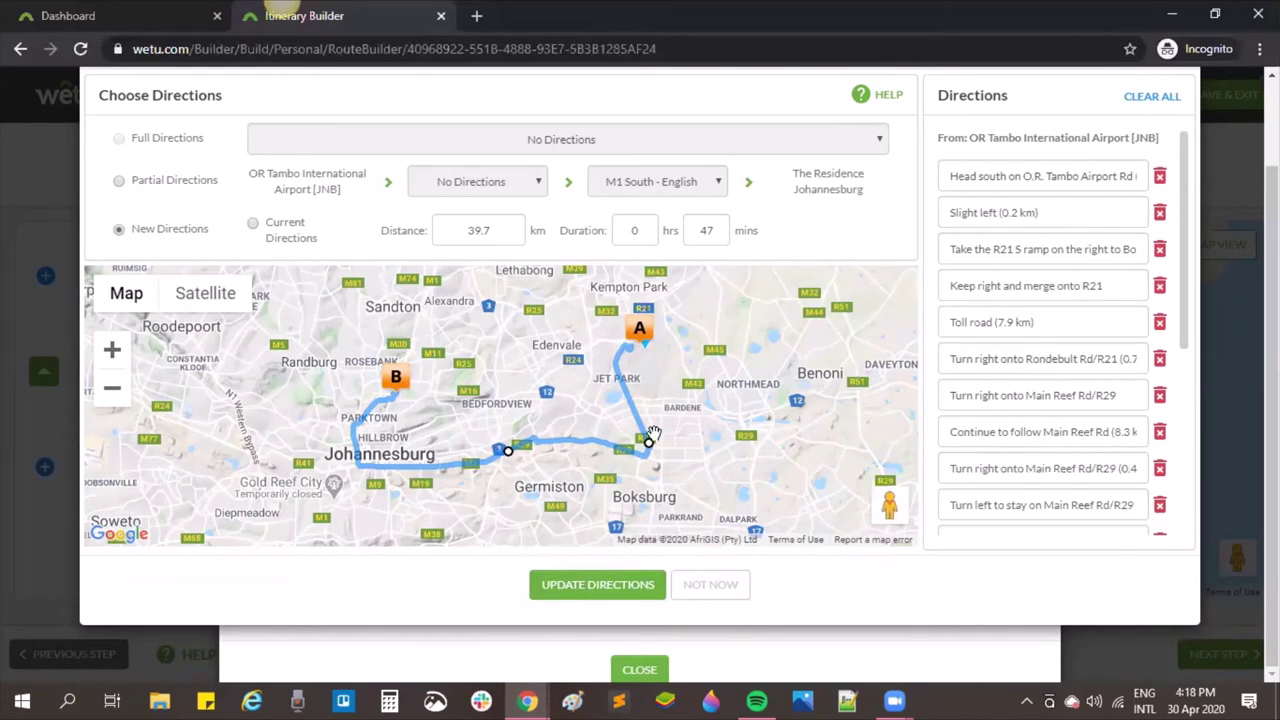
mouse_move(633, 420)
left_click_drag(634, 416, 692, 387)
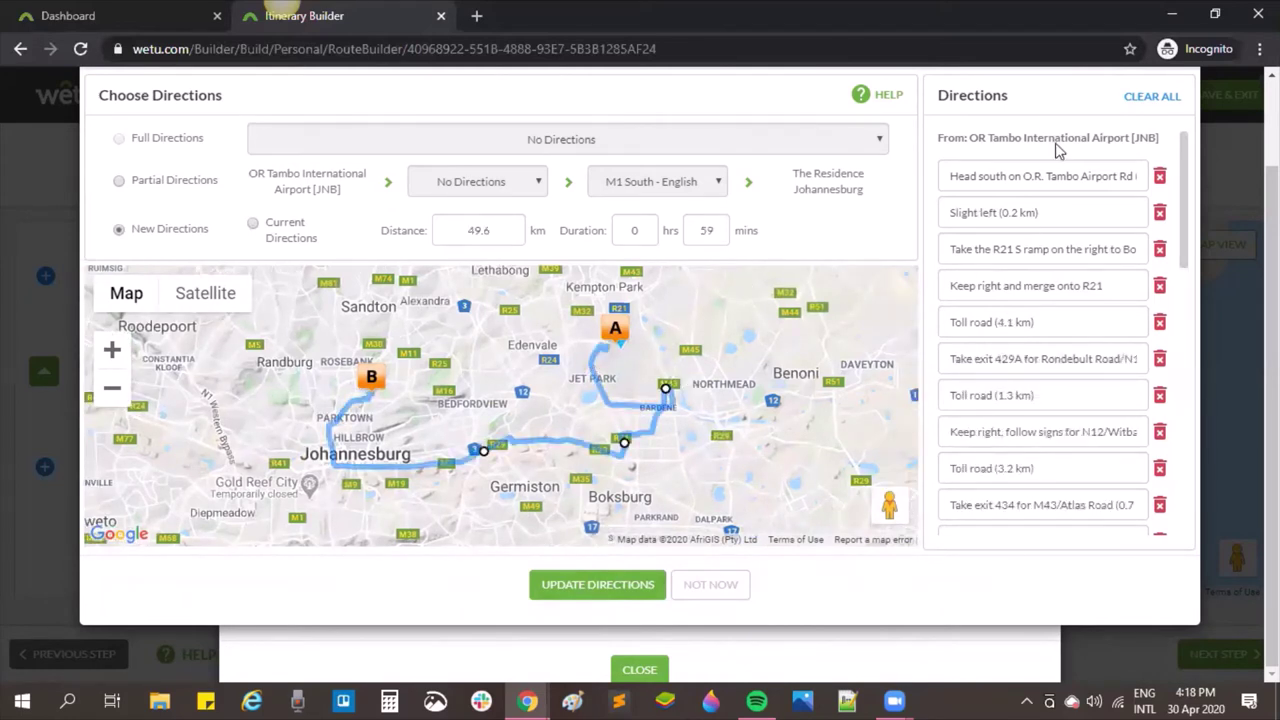
Step: Inspect the direction steps, then discard the rerouted directions and close the route list
left_click_drag(1189, 187, 1201, 474)
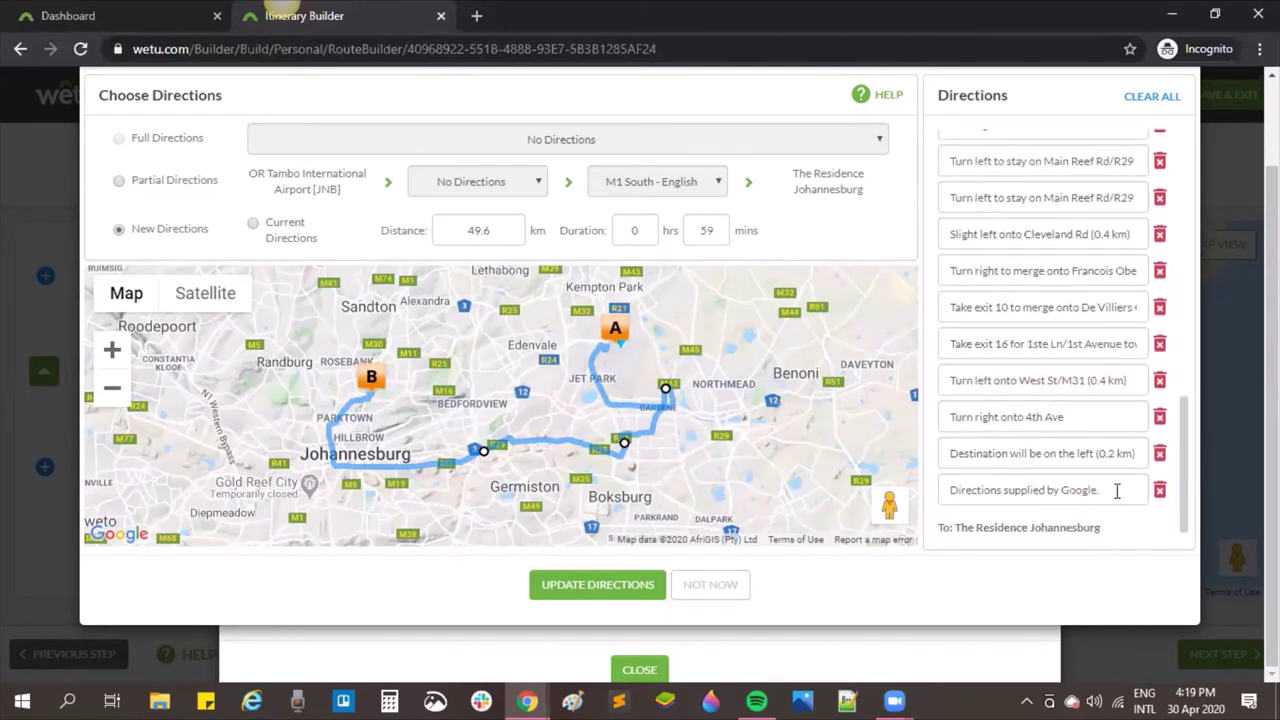
left_click_drag(1117, 490, 913, 560)
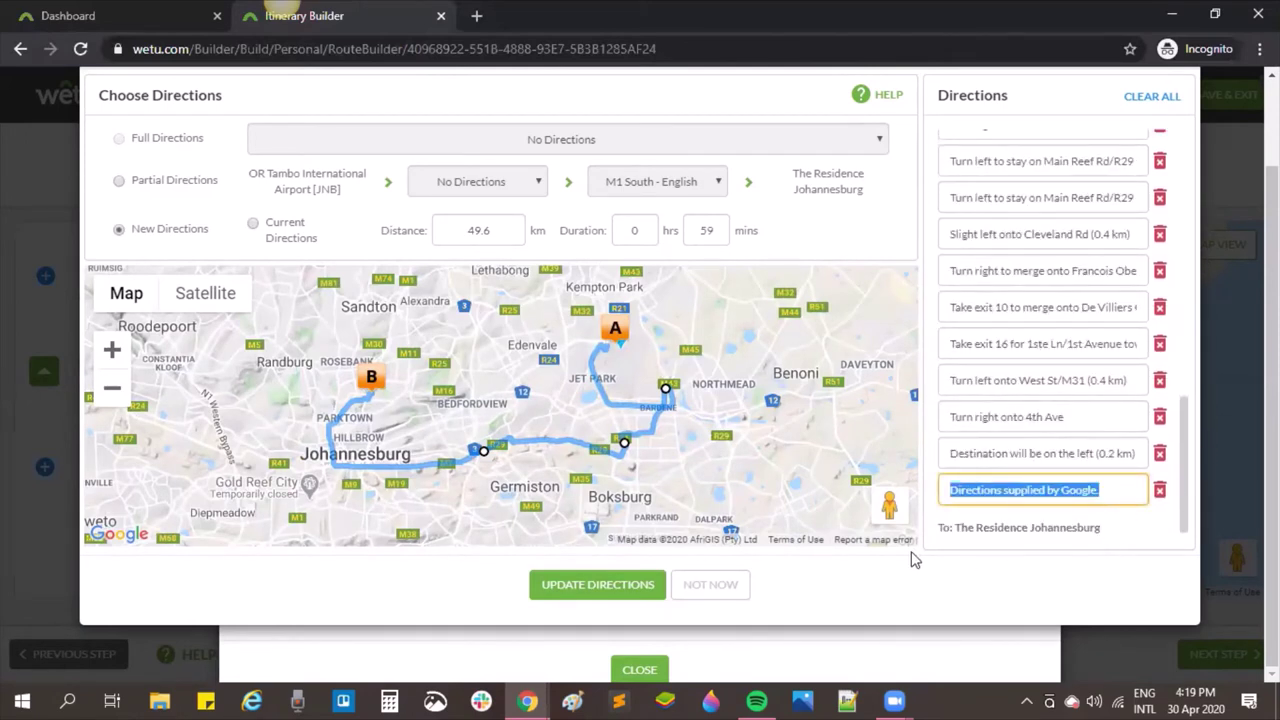
left_click(1038, 278)
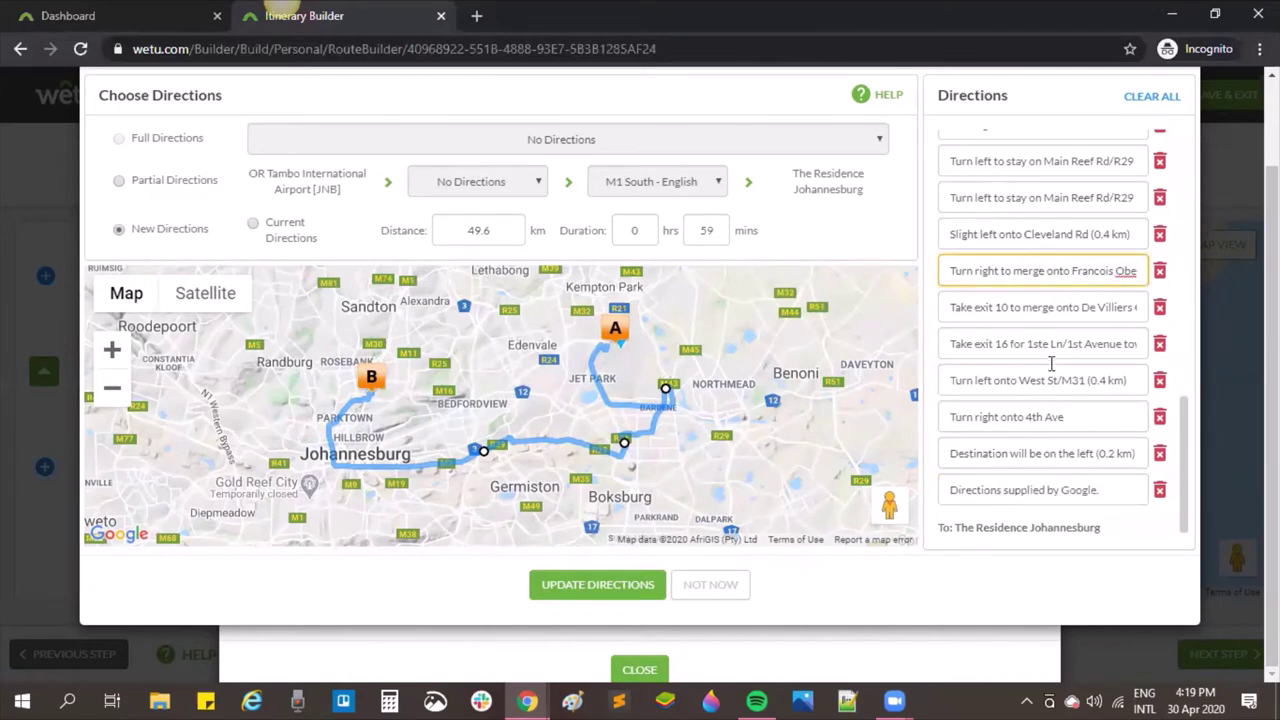
left_click_drag(1183, 425, 1181, 170)
left_click(1037, 212)
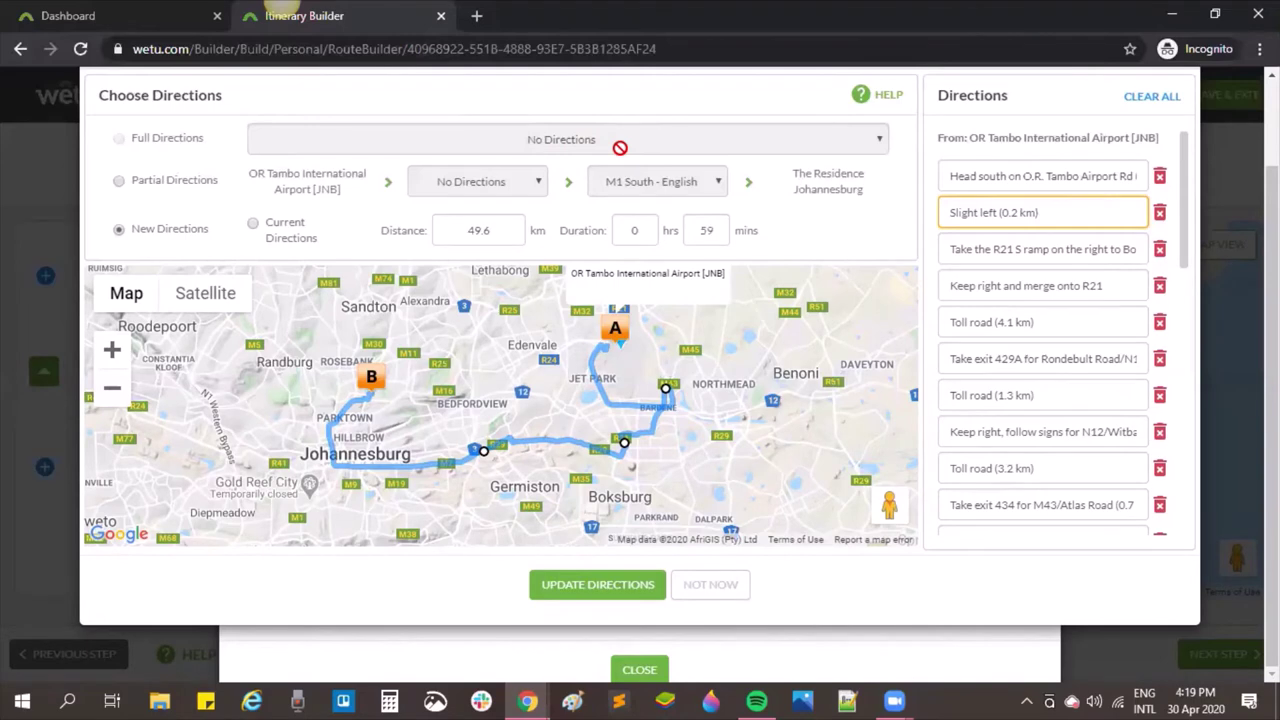
left_click(728, 593)
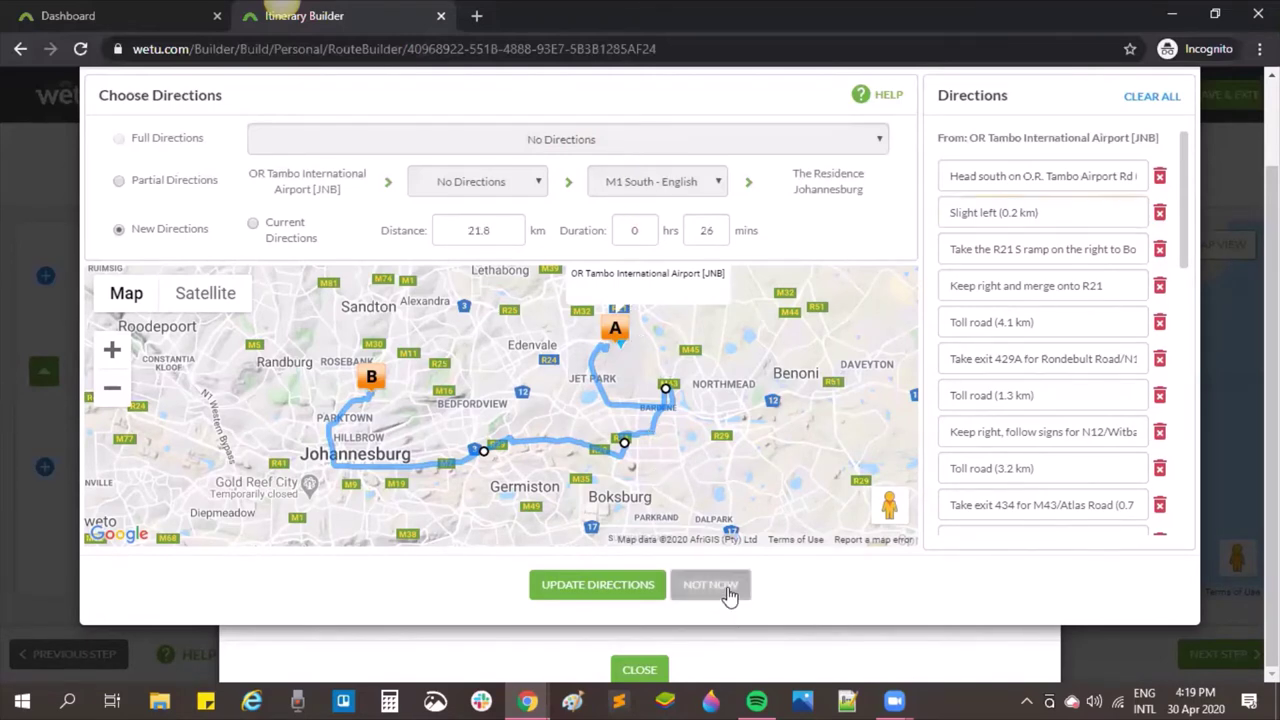
left_click(651, 672)
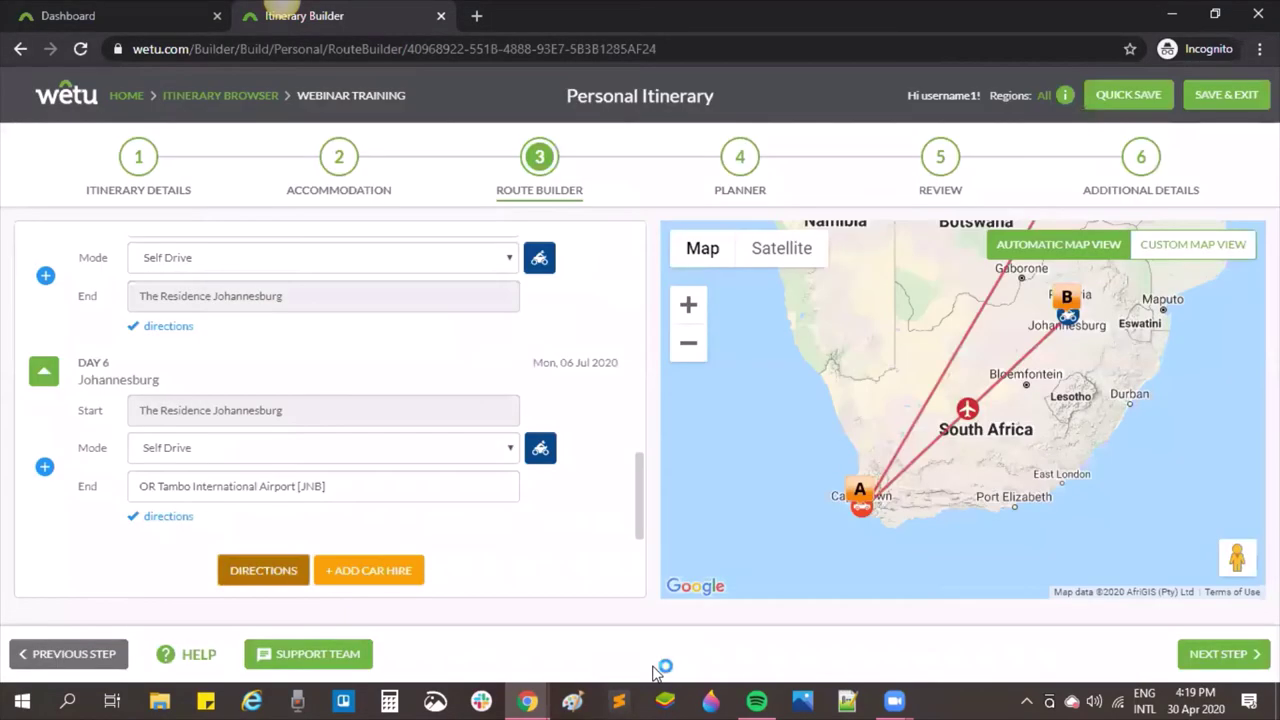
Step: Add a car hire booking with company Avis, category Group A and a reference, and save it
left_click(378, 573)
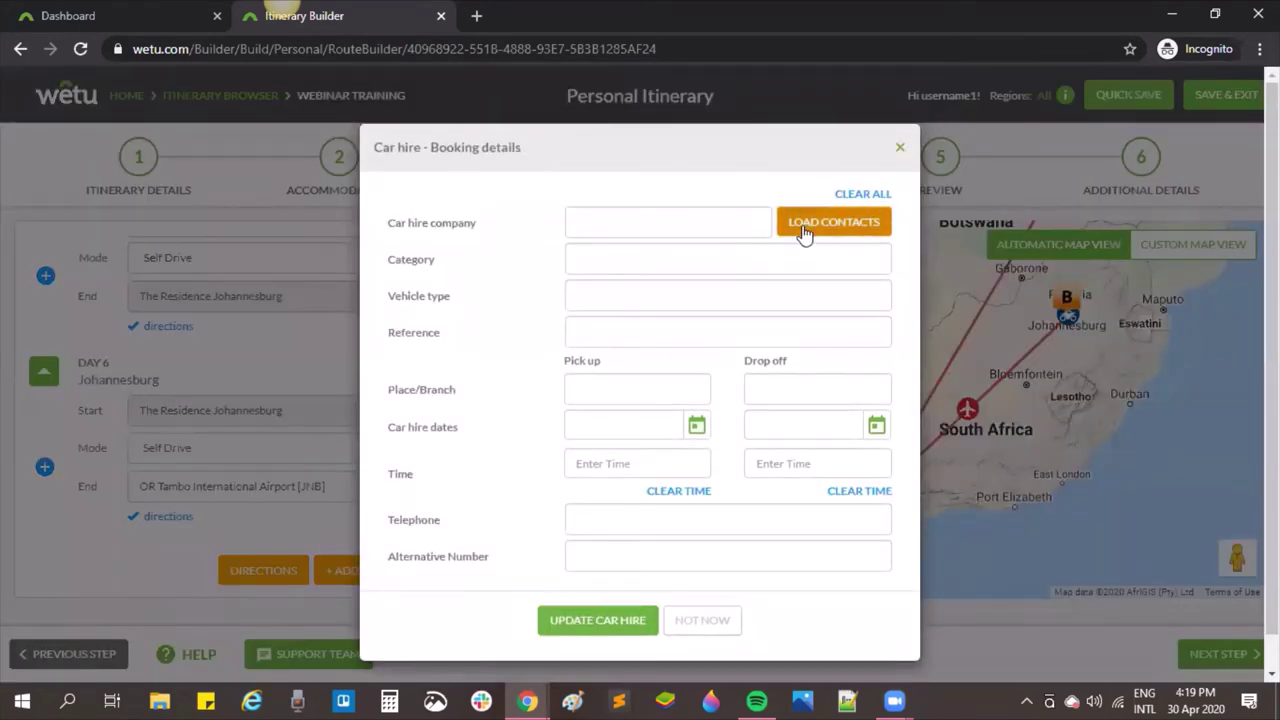
left_click(805, 234)
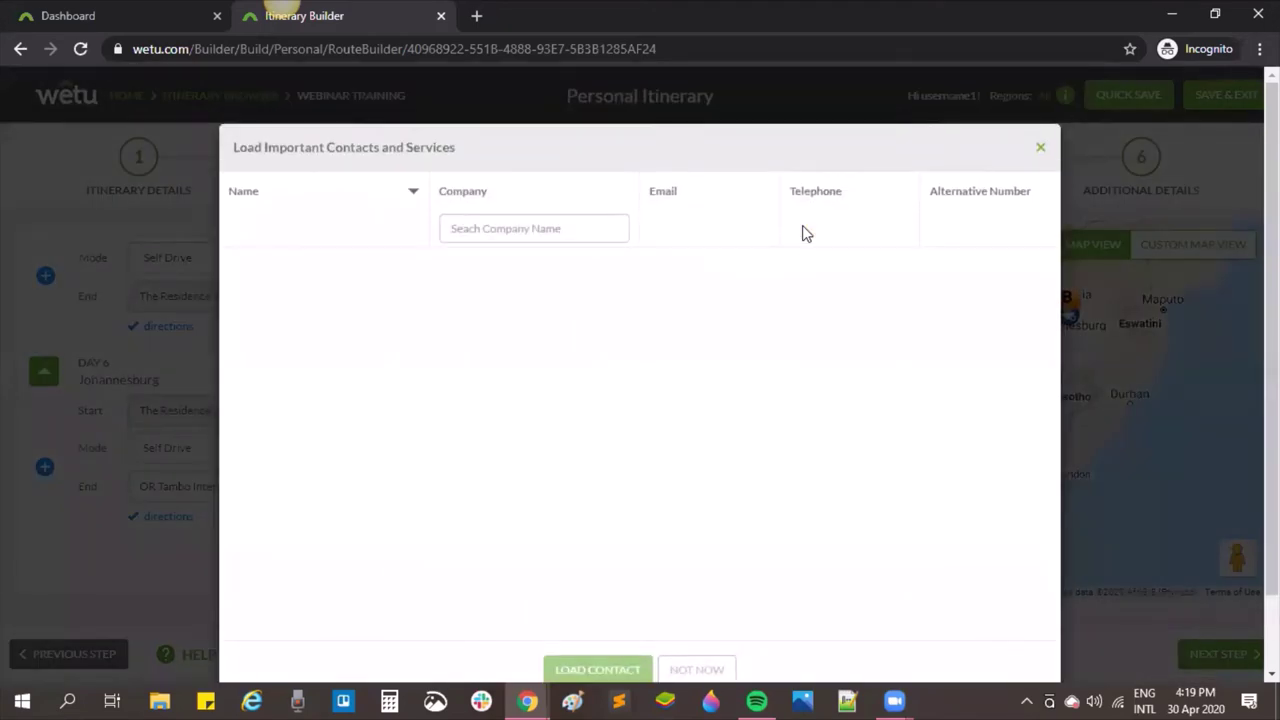
left_click(1040, 147)
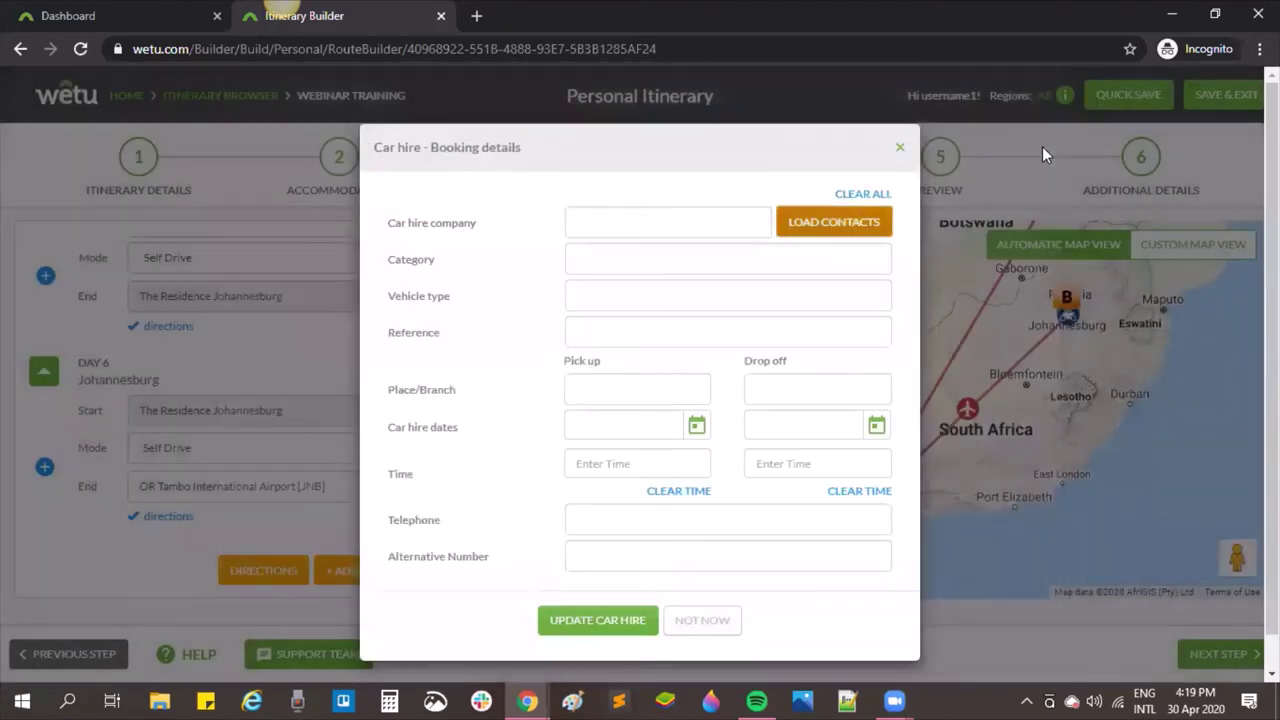
left_click(691, 212)
type("Avi")
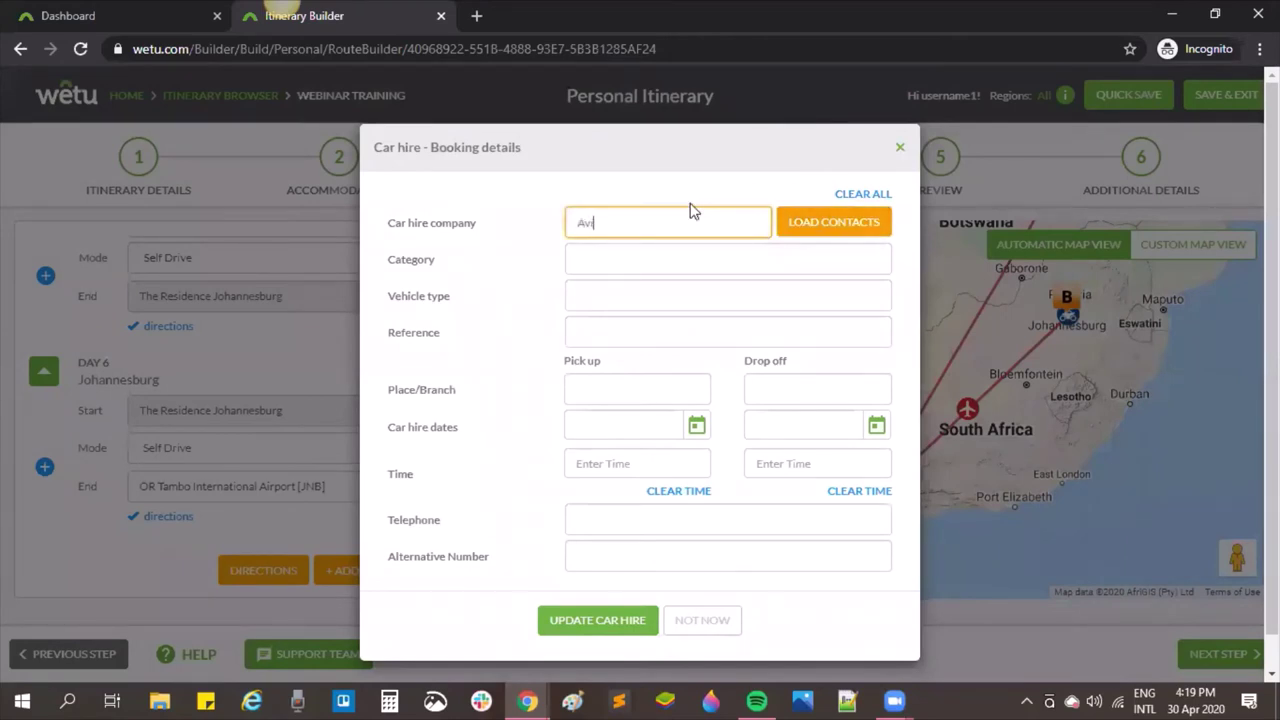
type("s")
key("Tab")
type("G")
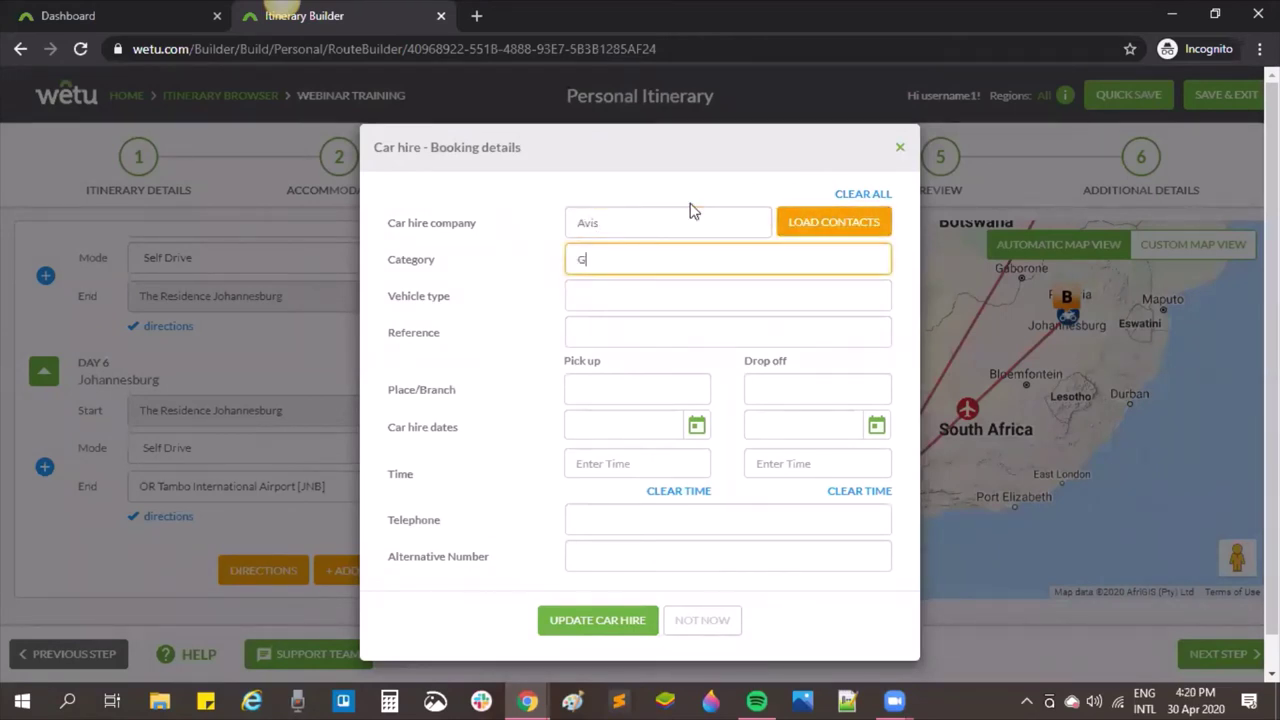
type("roup A")
left_click(626, 294)
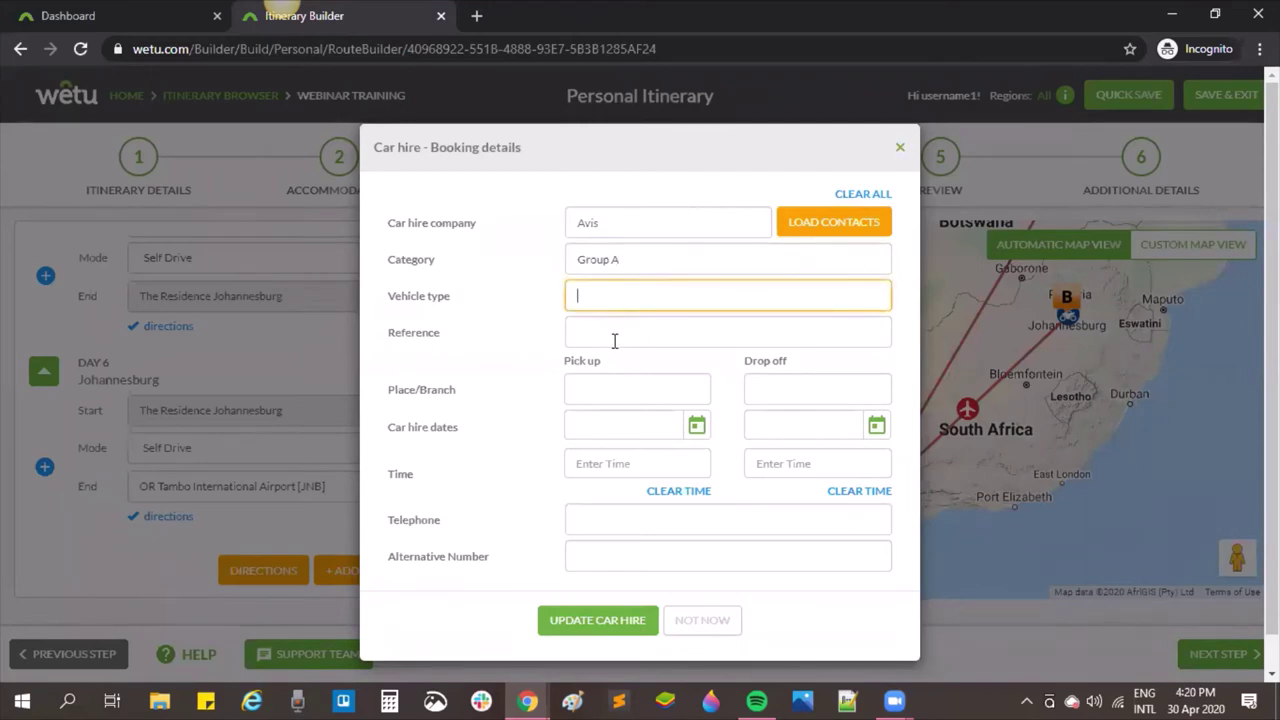
left_click(613, 340)
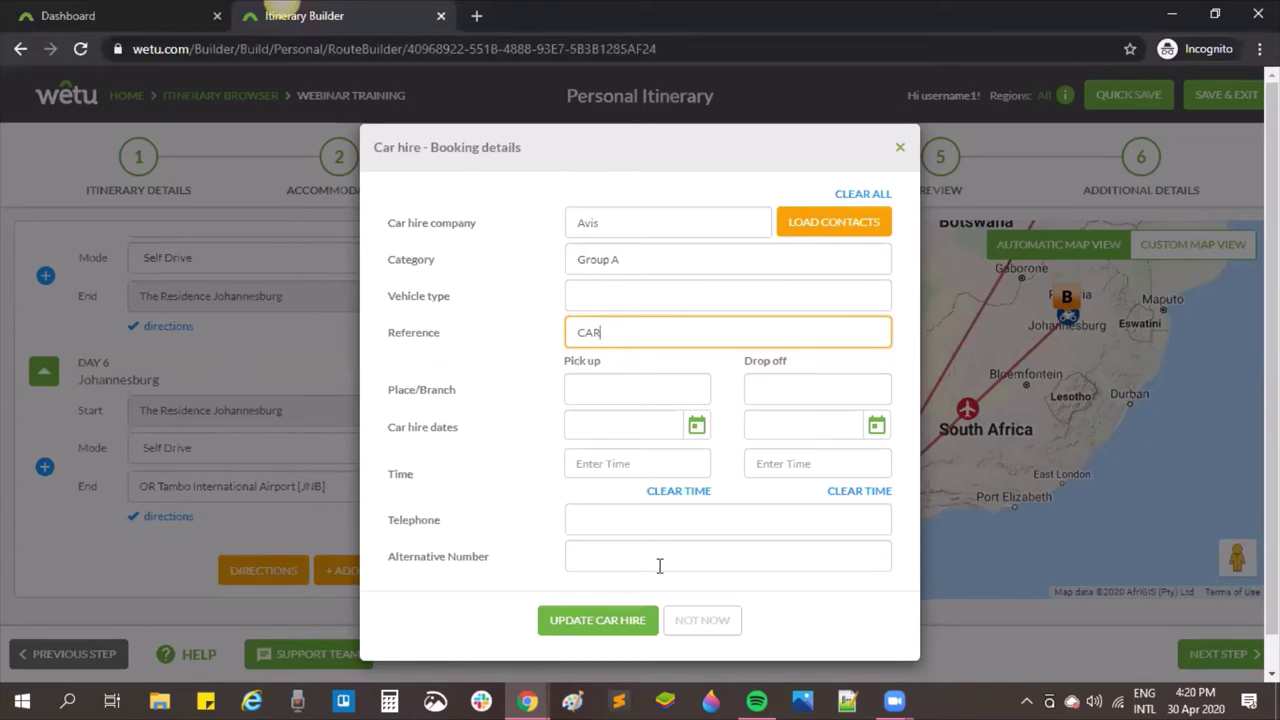
left_click(615, 620)
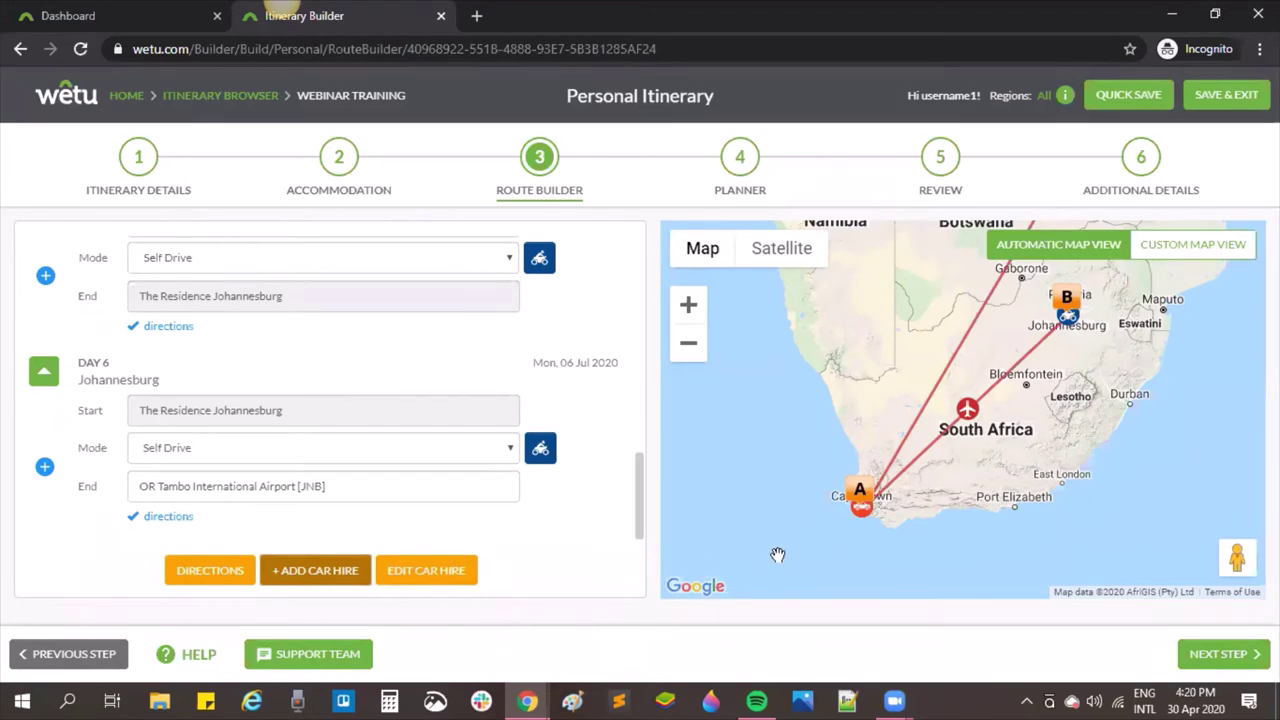
left_click(688, 304)
left_click(688, 304)
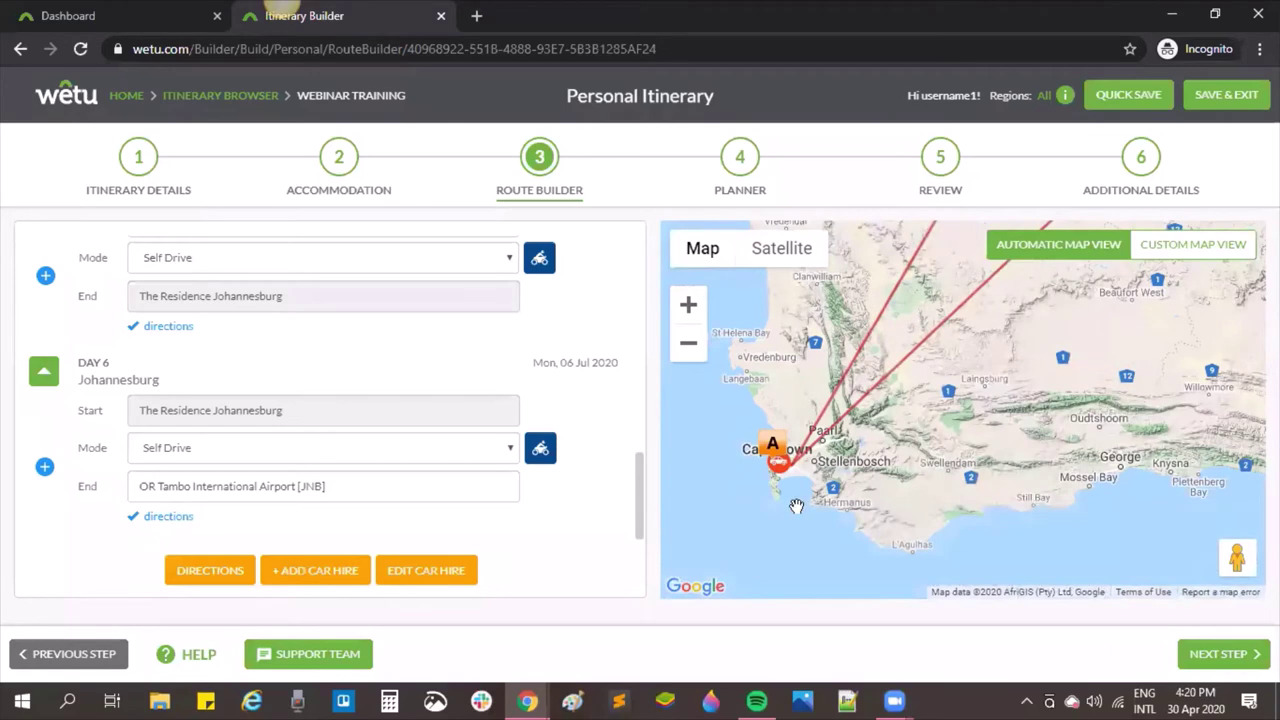
left_click(688, 305)
left_click(688, 305)
left_click_drag(777, 361, 944, 481)
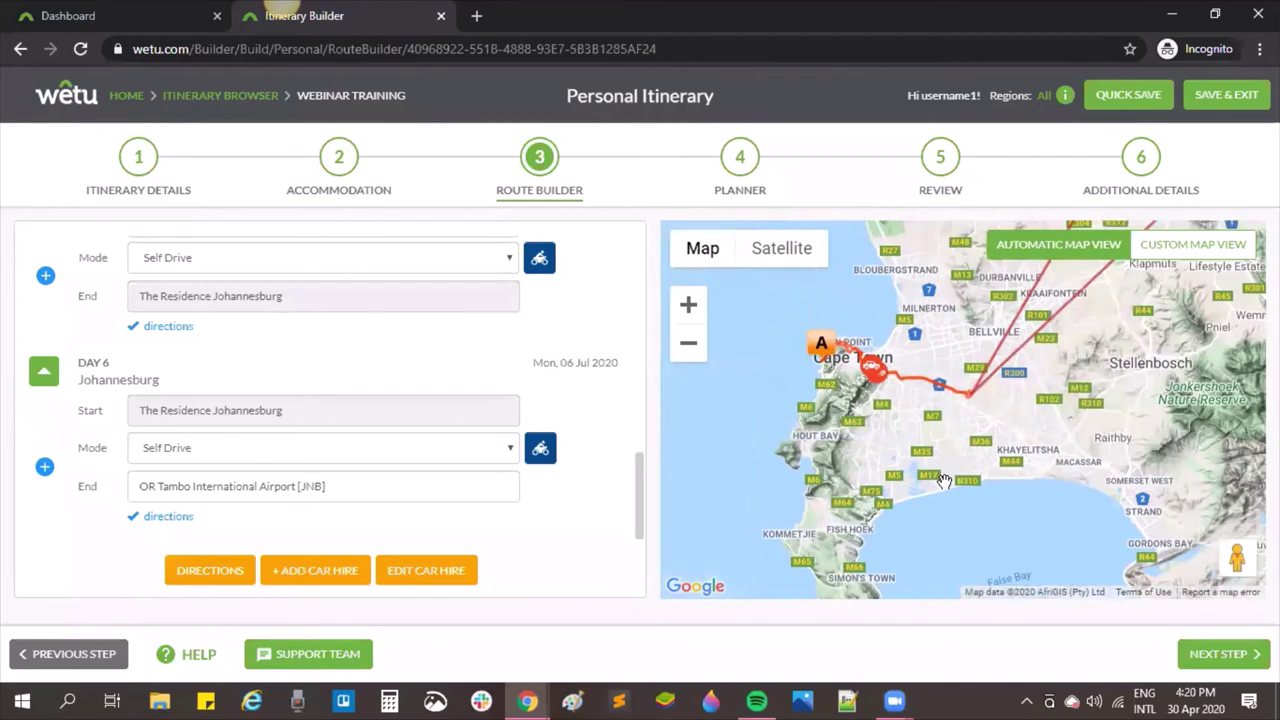
left_click(873, 366)
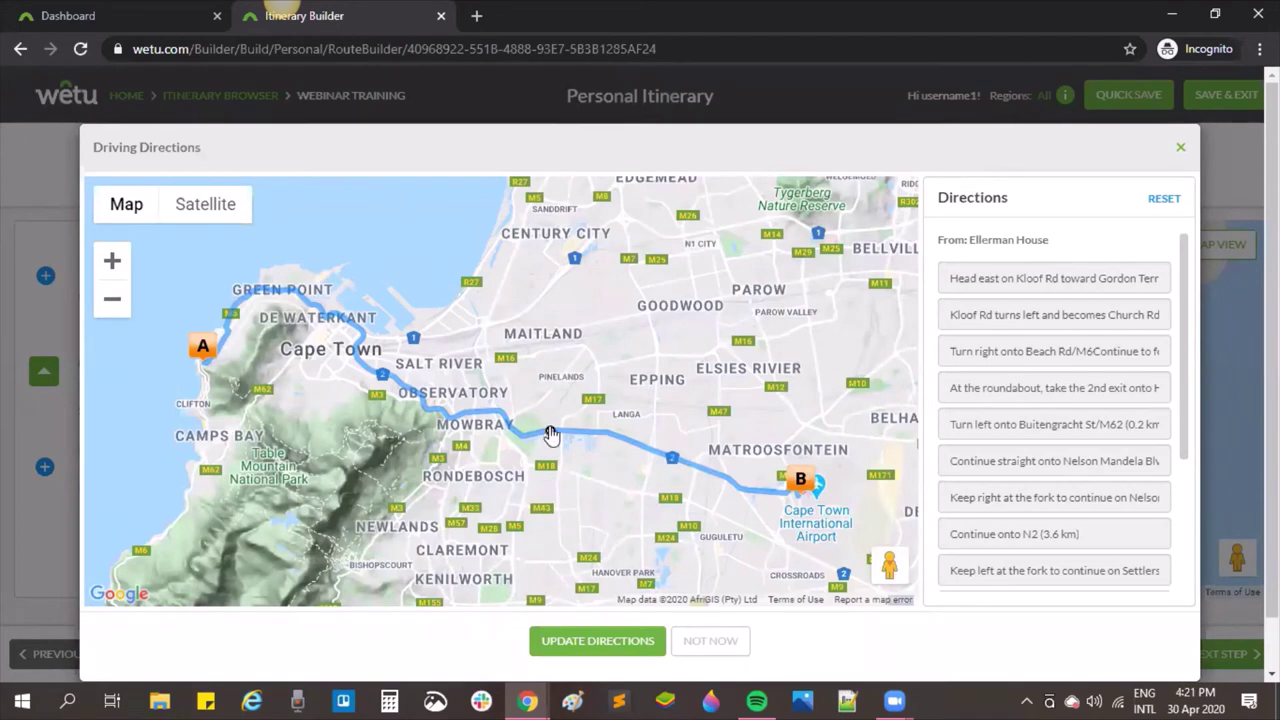
left_click_drag(550, 437, 557, 570)
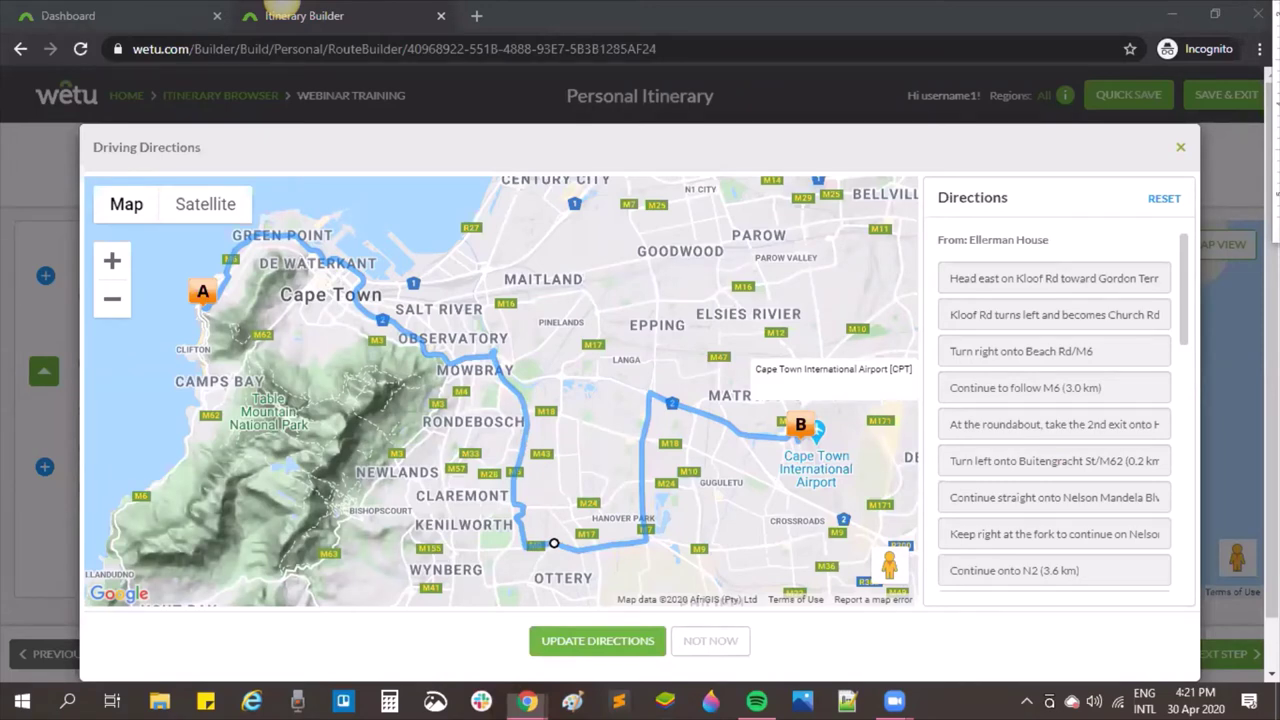
left_click(710, 640)
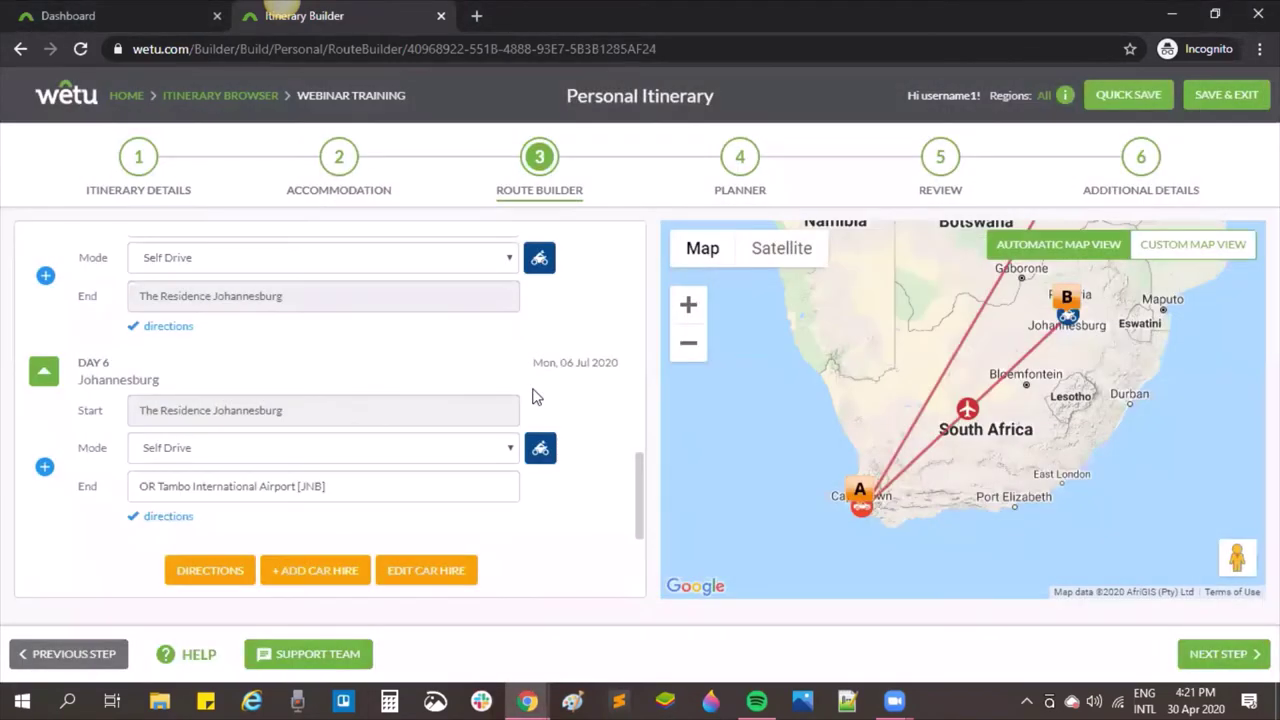
scroll(537, 393, "up", 3)
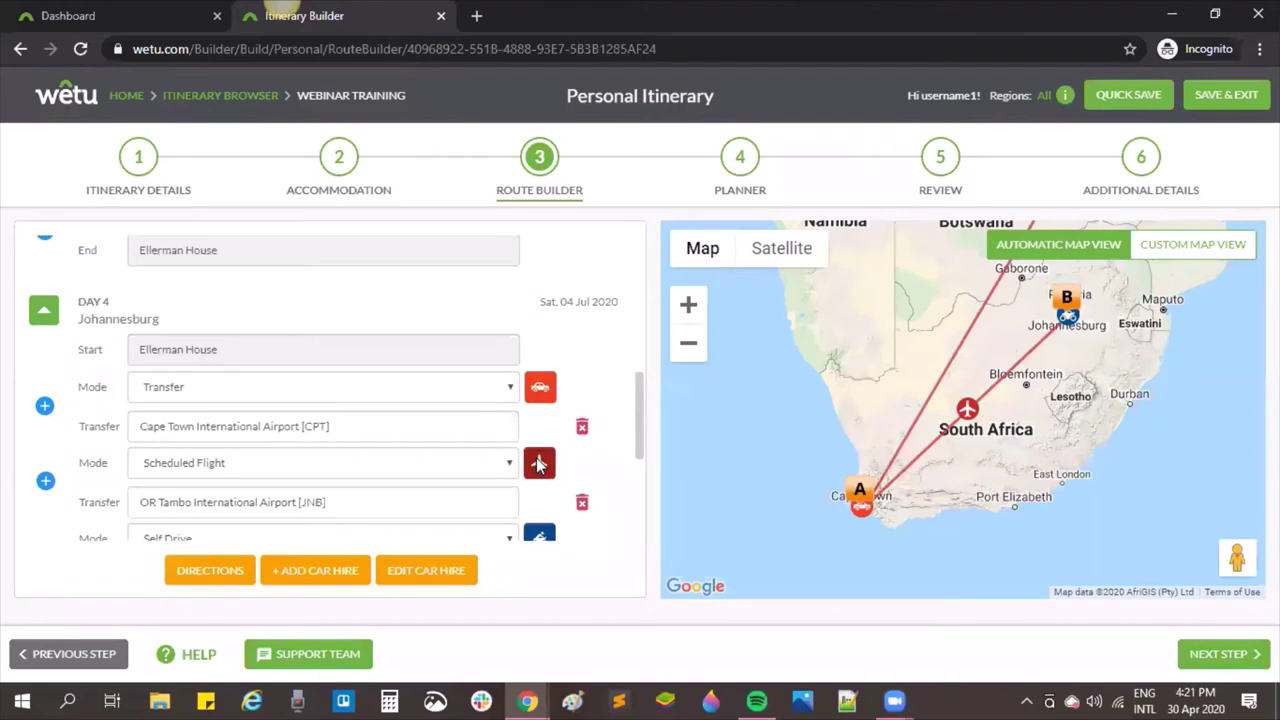
left_click(538, 463)
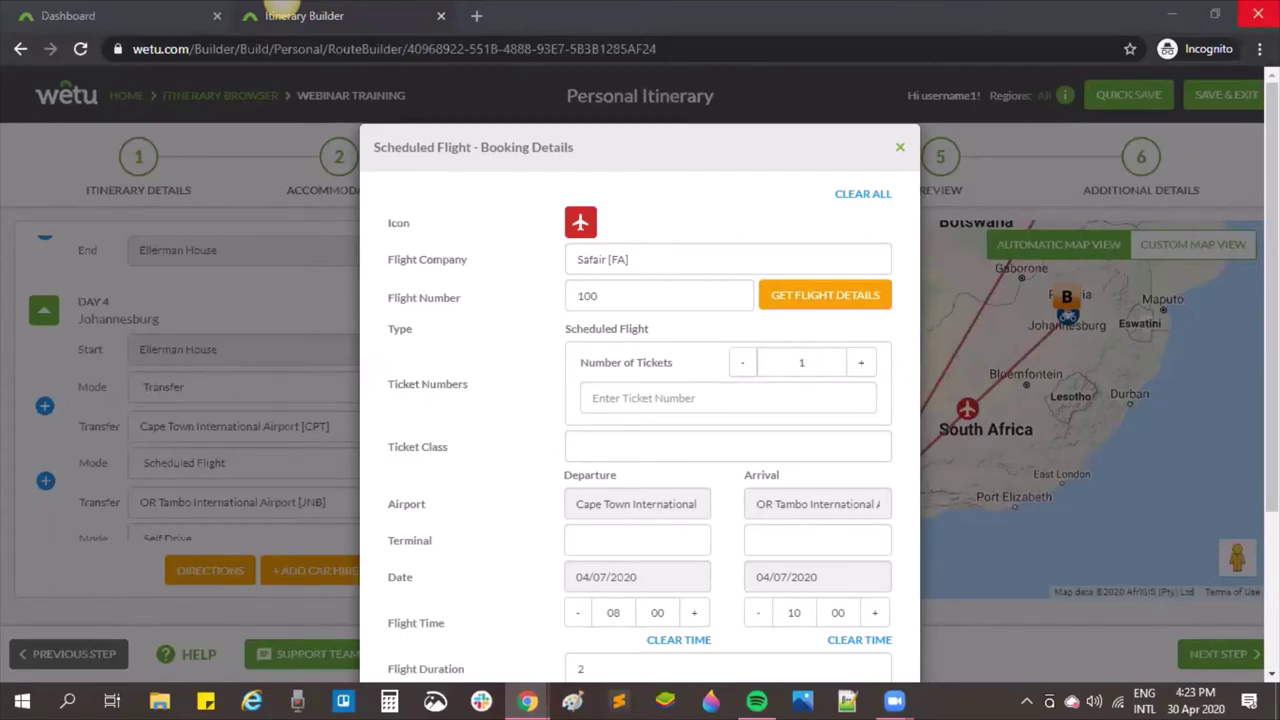
left_click(901, 148)
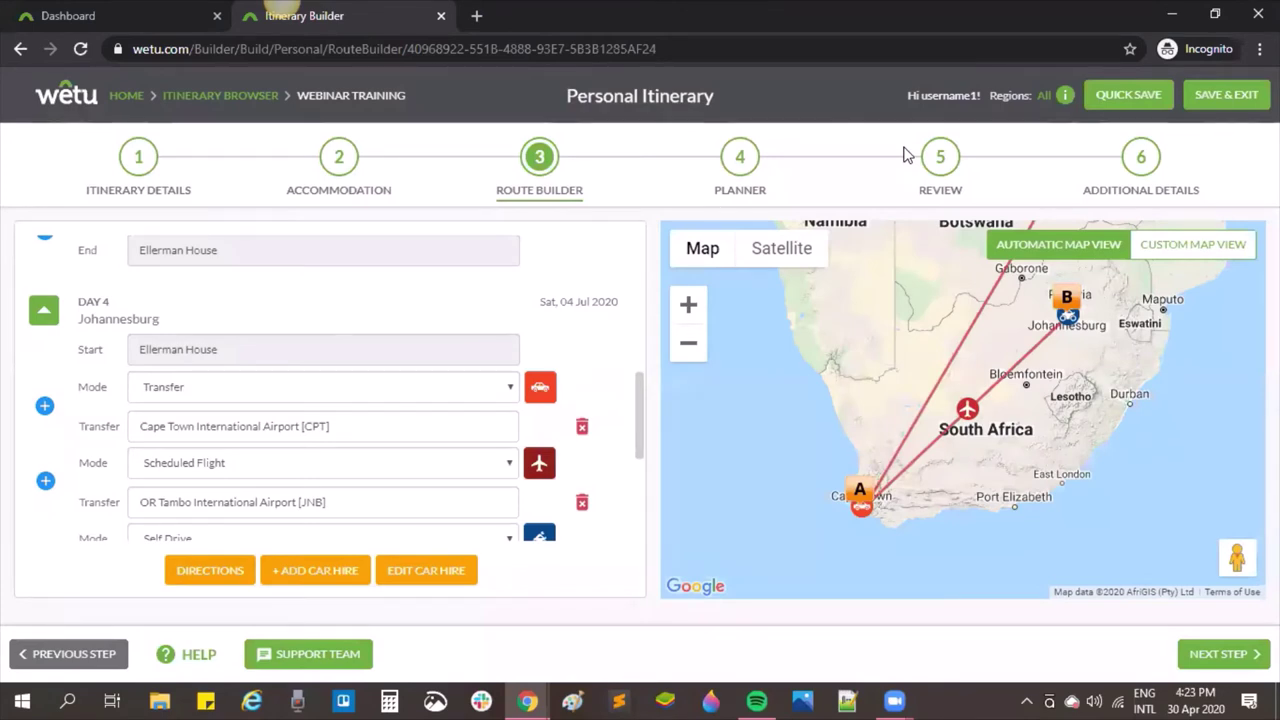
left_click(741, 160)
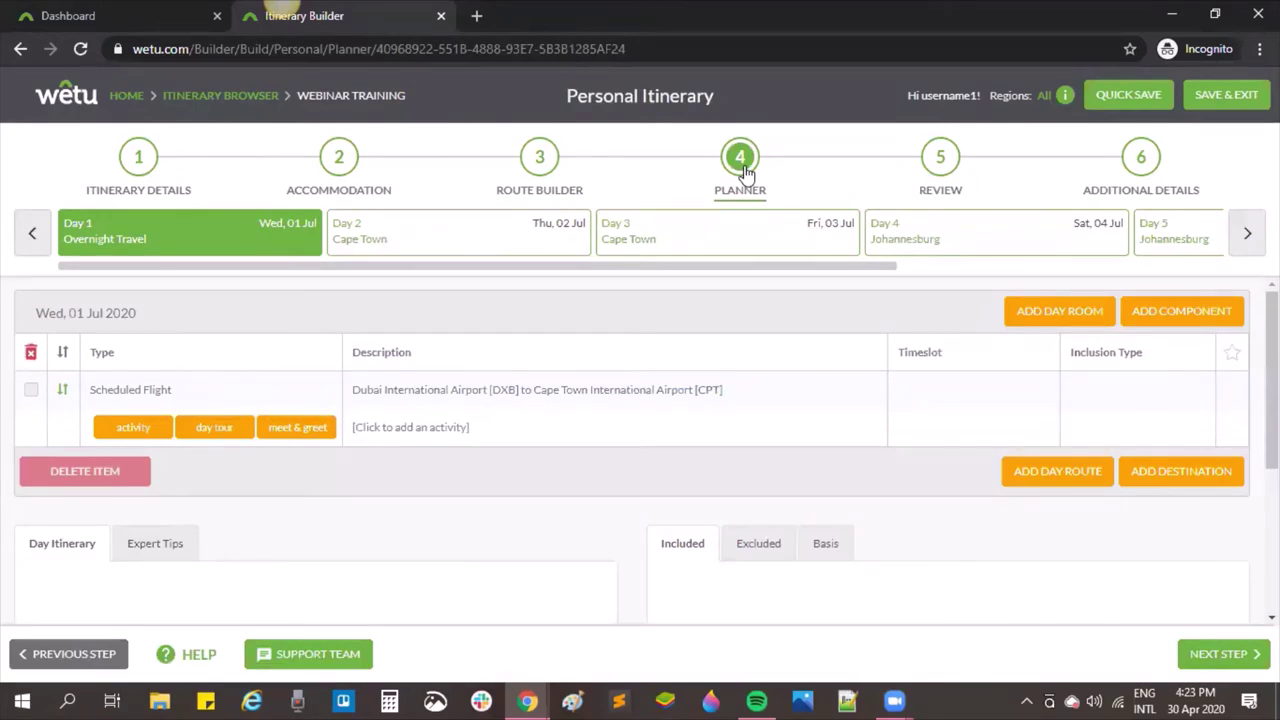
Step: Switch to Day 3 and add Table Mountain as its first activity
left_click(694, 256)
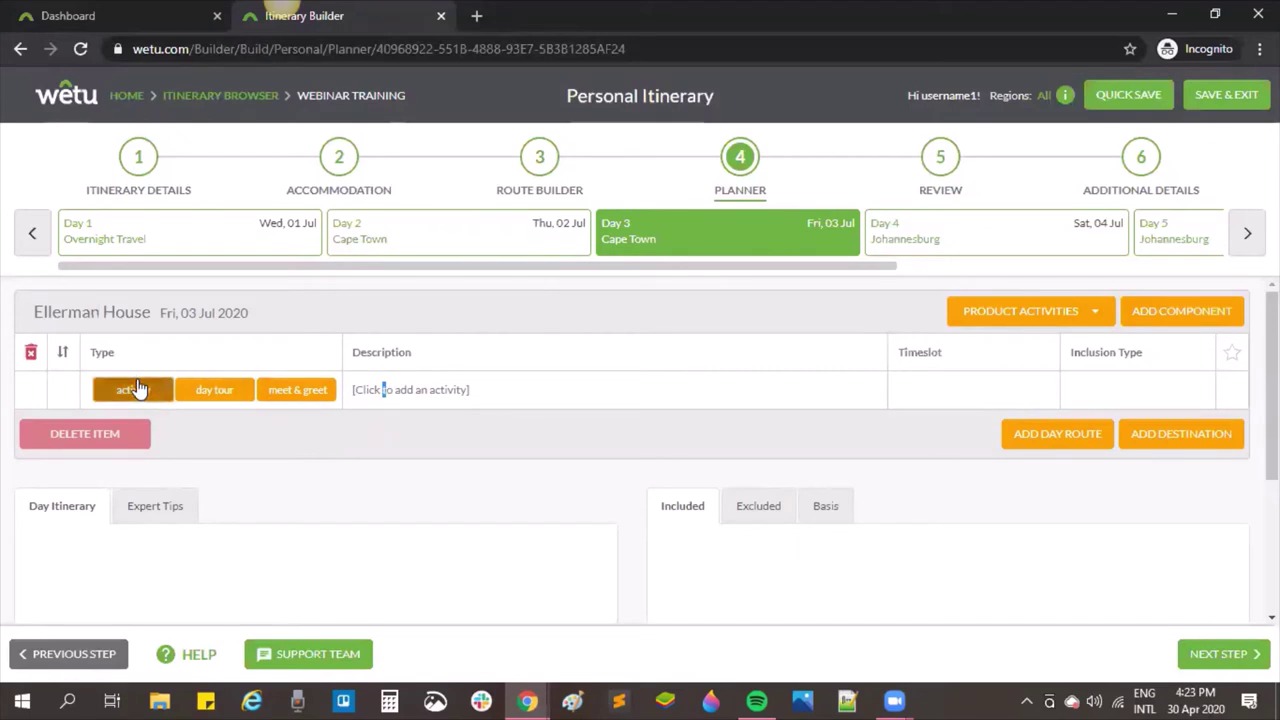
left_click(138, 389)
left_click(368, 388)
type("Tabl")
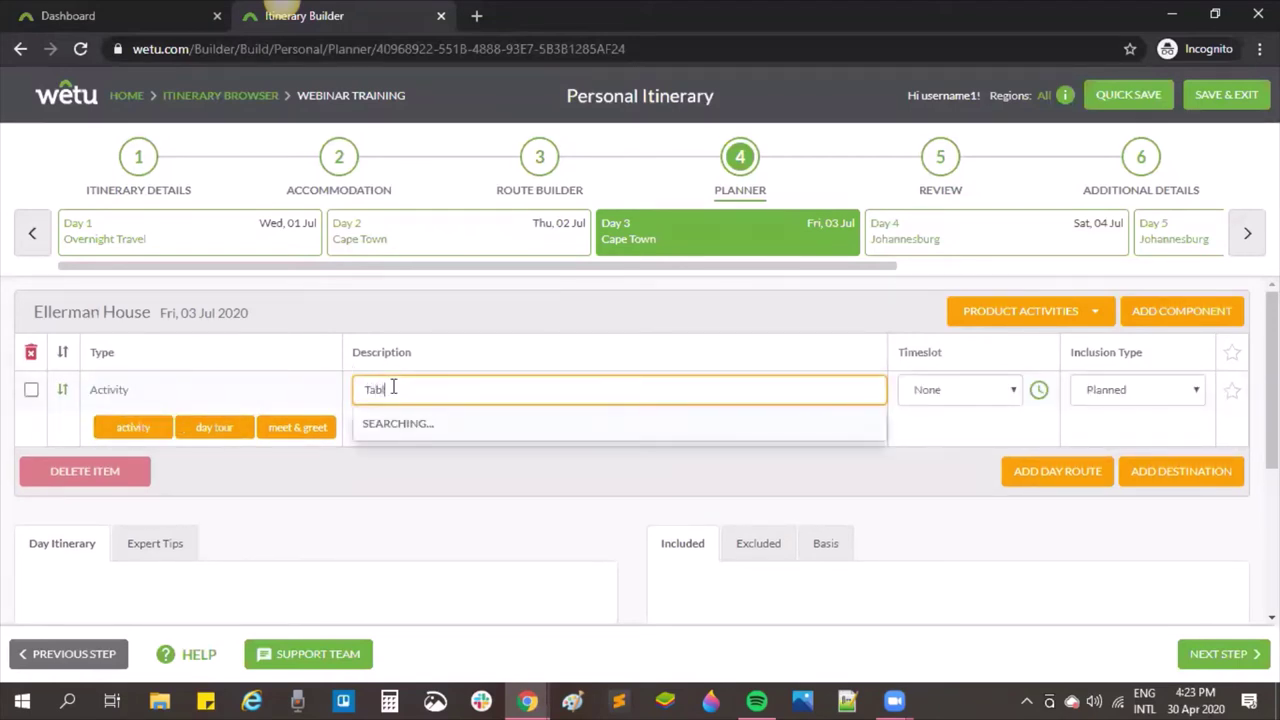
type("e mountain")
left_click(443, 462)
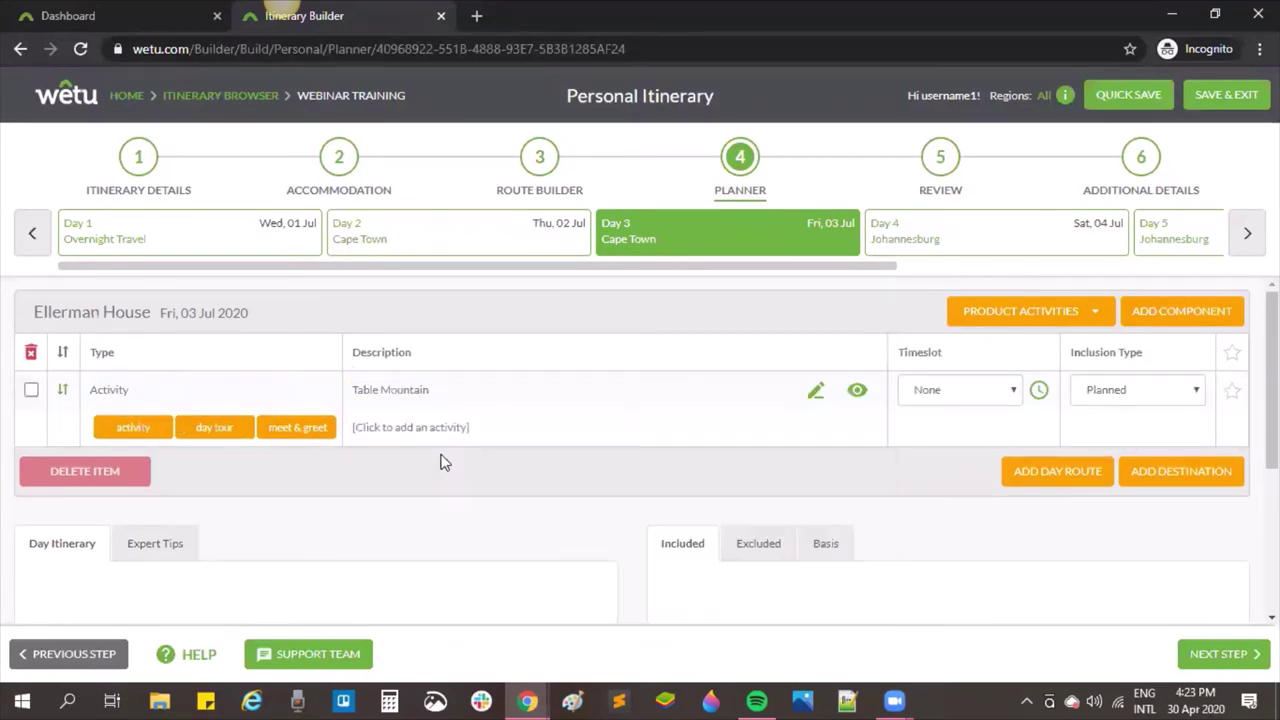
Step: Add Robben Island and V&A Waterfront as further Day 3 activities
left_click(155, 428)
left_click(414, 427)
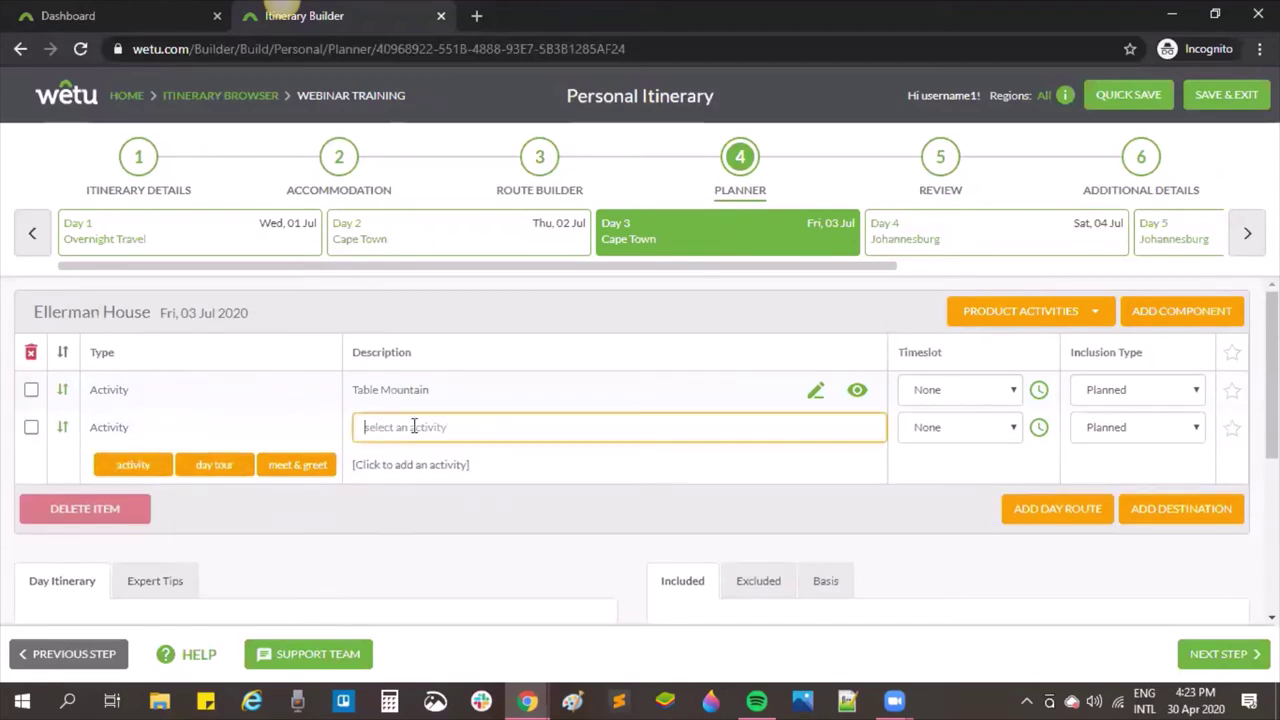
type("robben")
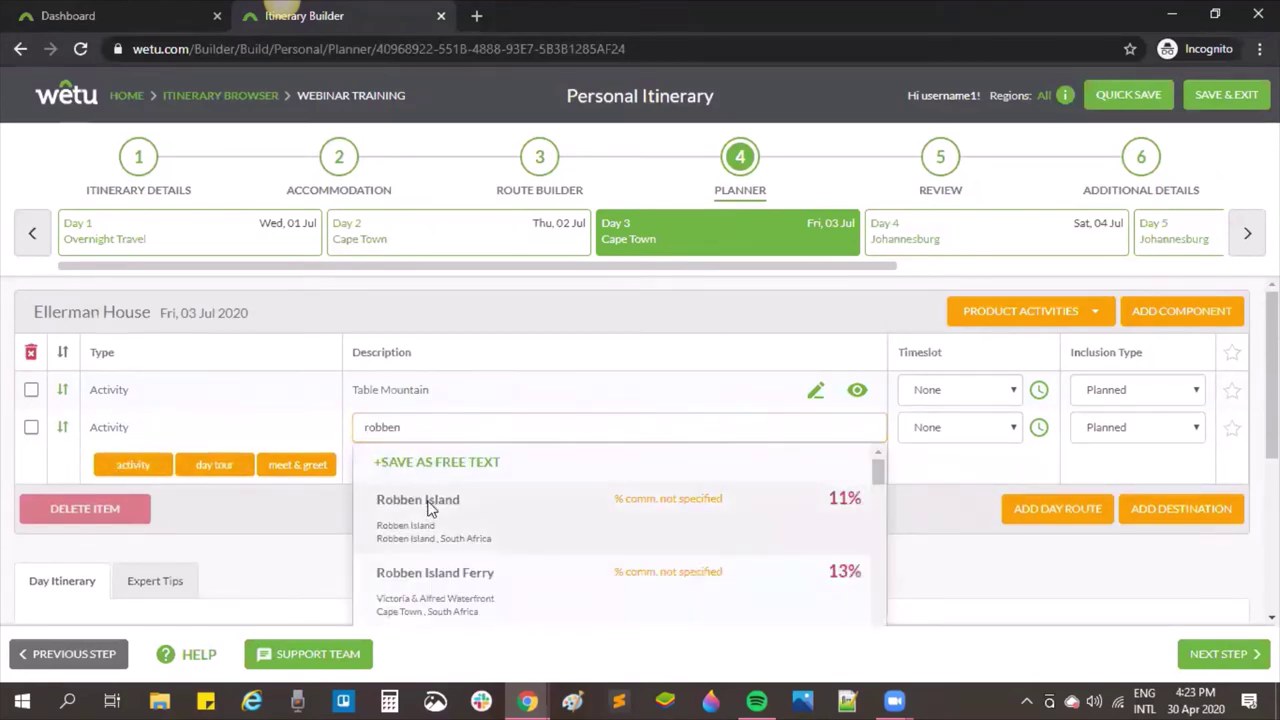
left_click(428, 507)
left_click(131, 465)
left_click(416, 465)
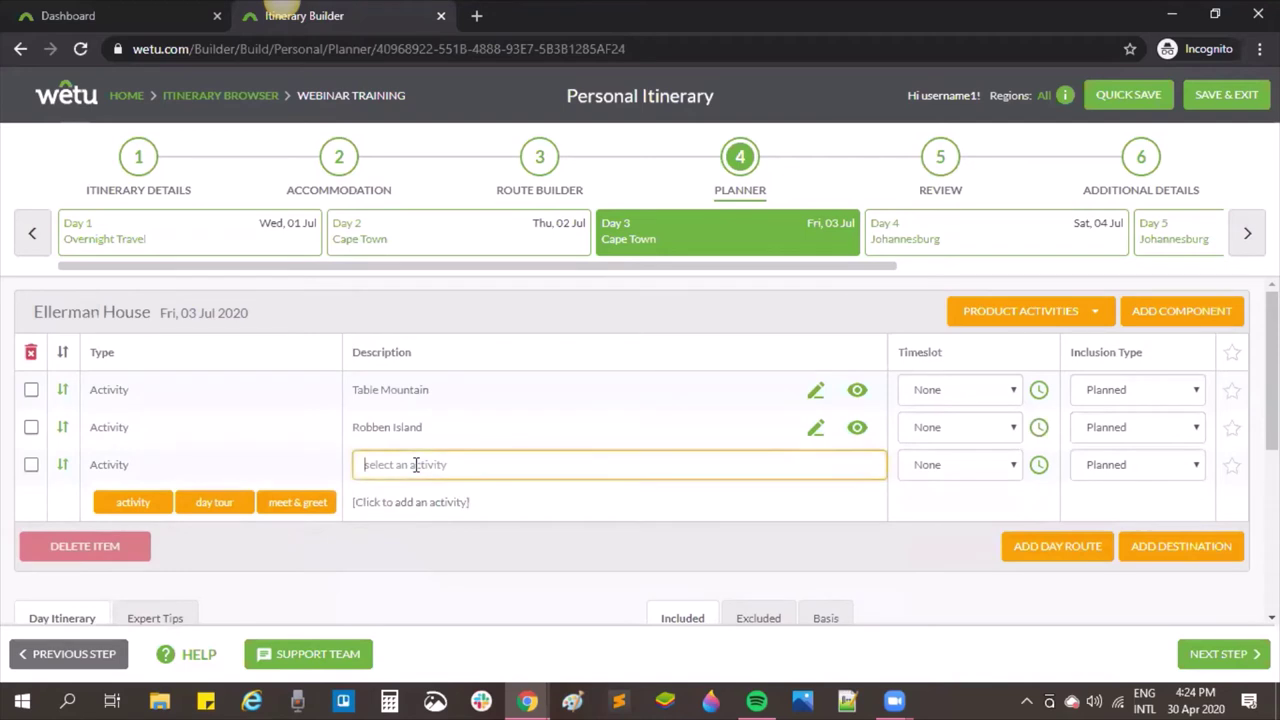
type("V&A")
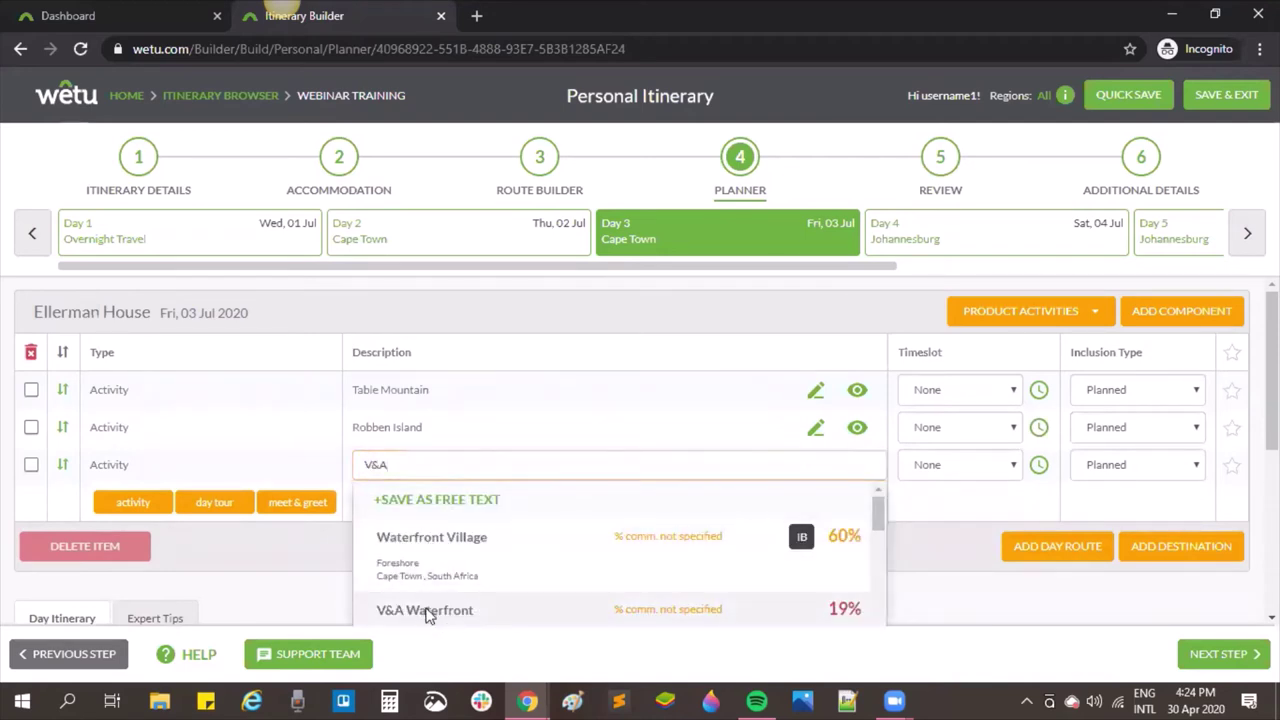
left_click(426, 612)
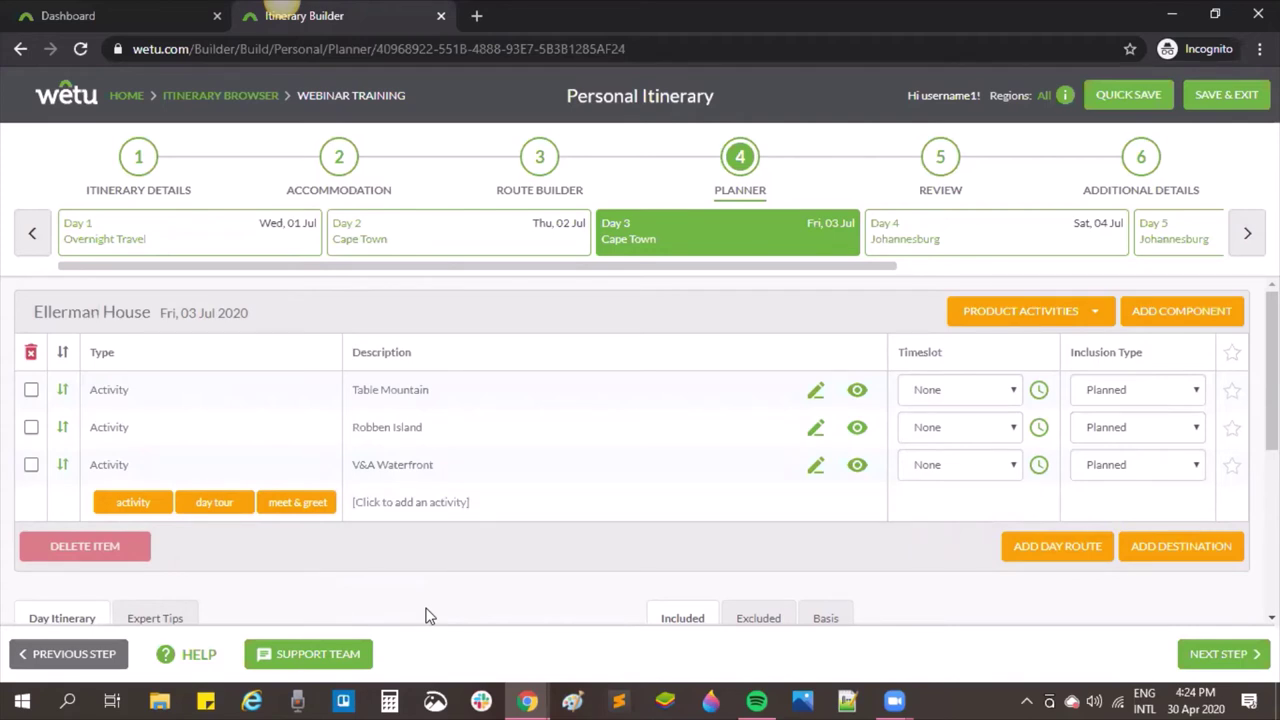
Step: Open the Day Route Builder for Day 3 with ADD DAY ROUTE
left_click(1047, 556)
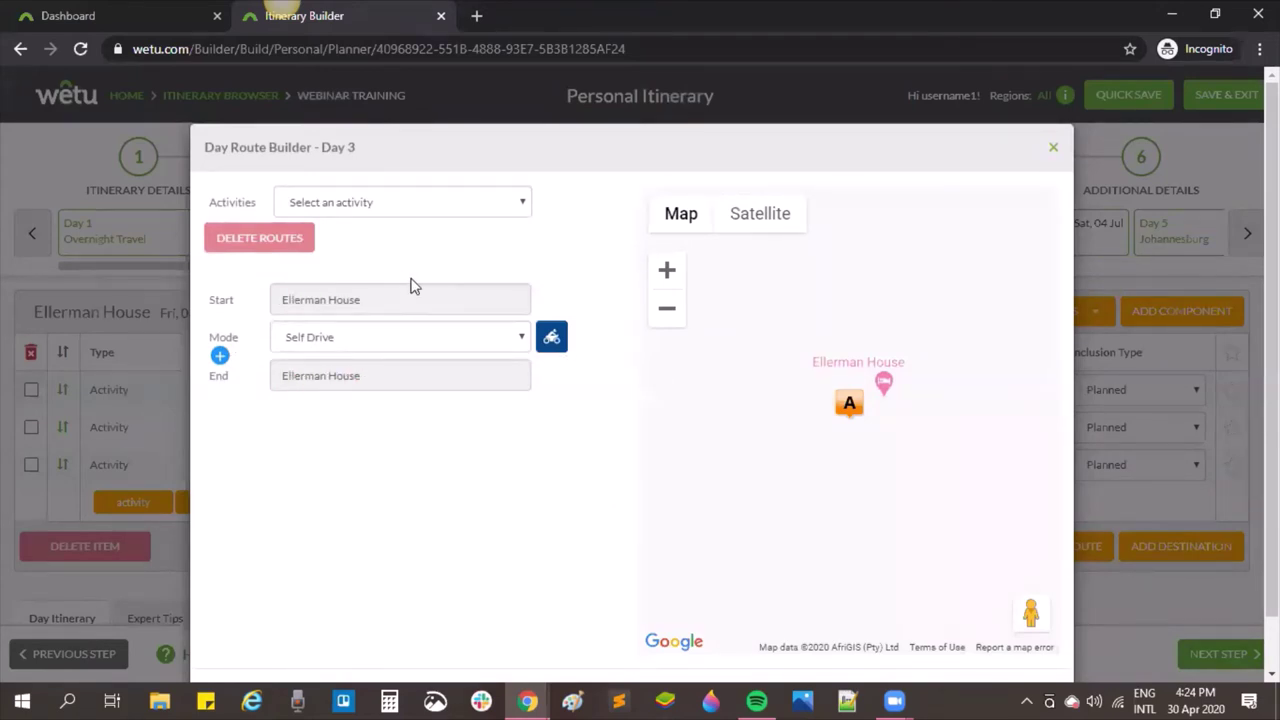
Step: Add Table Mountain, Robben Island and V&A Waterfront as transfer stops from the Activities list
left_click(439, 203)
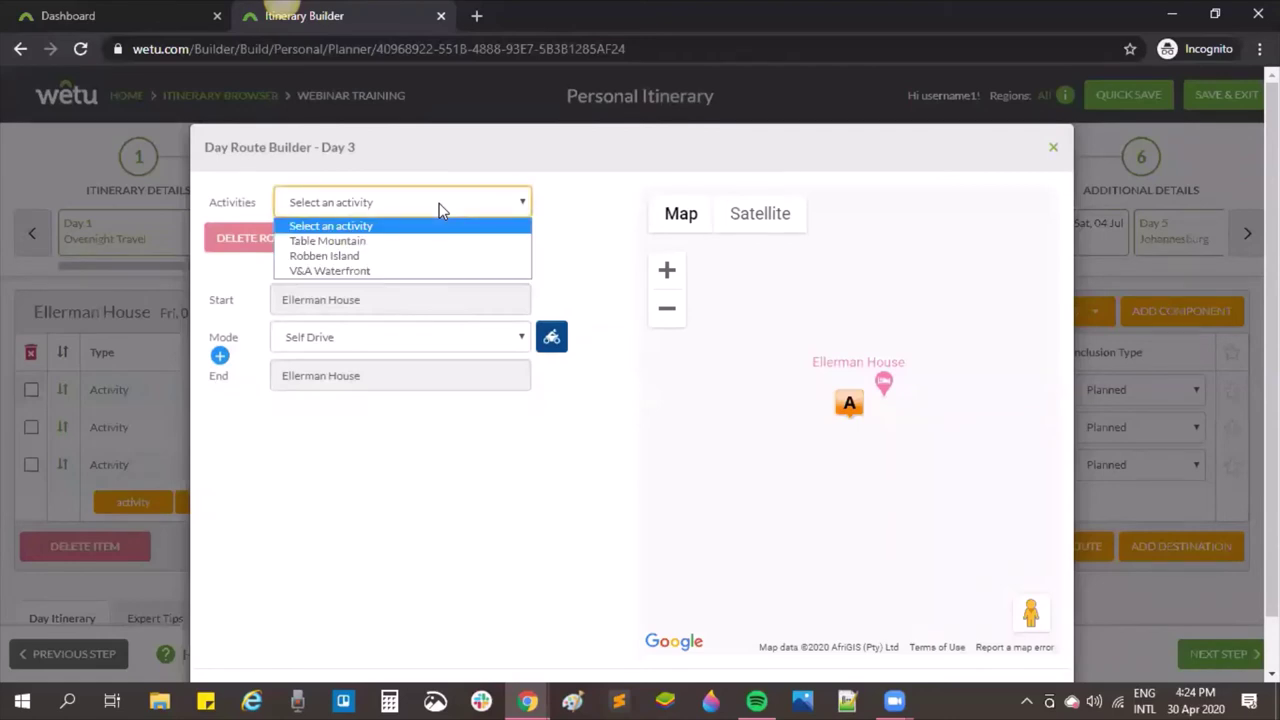
left_click(421, 242)
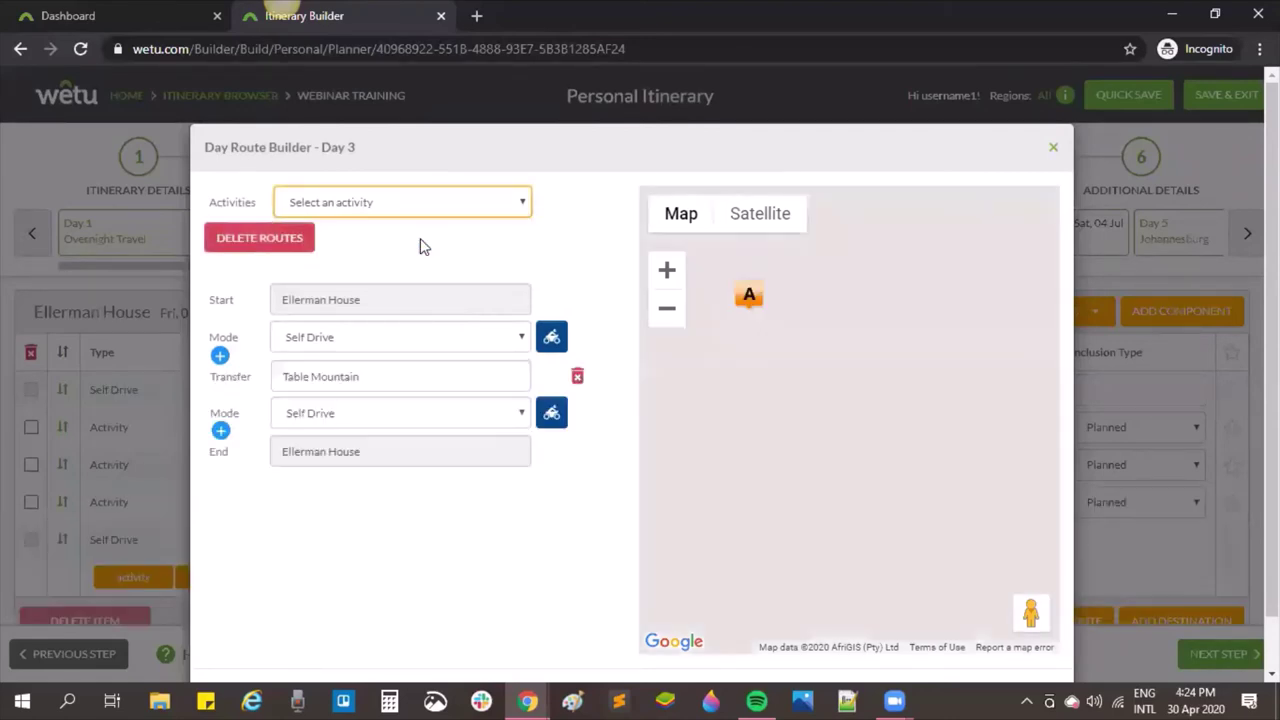
left_click(433, 205)
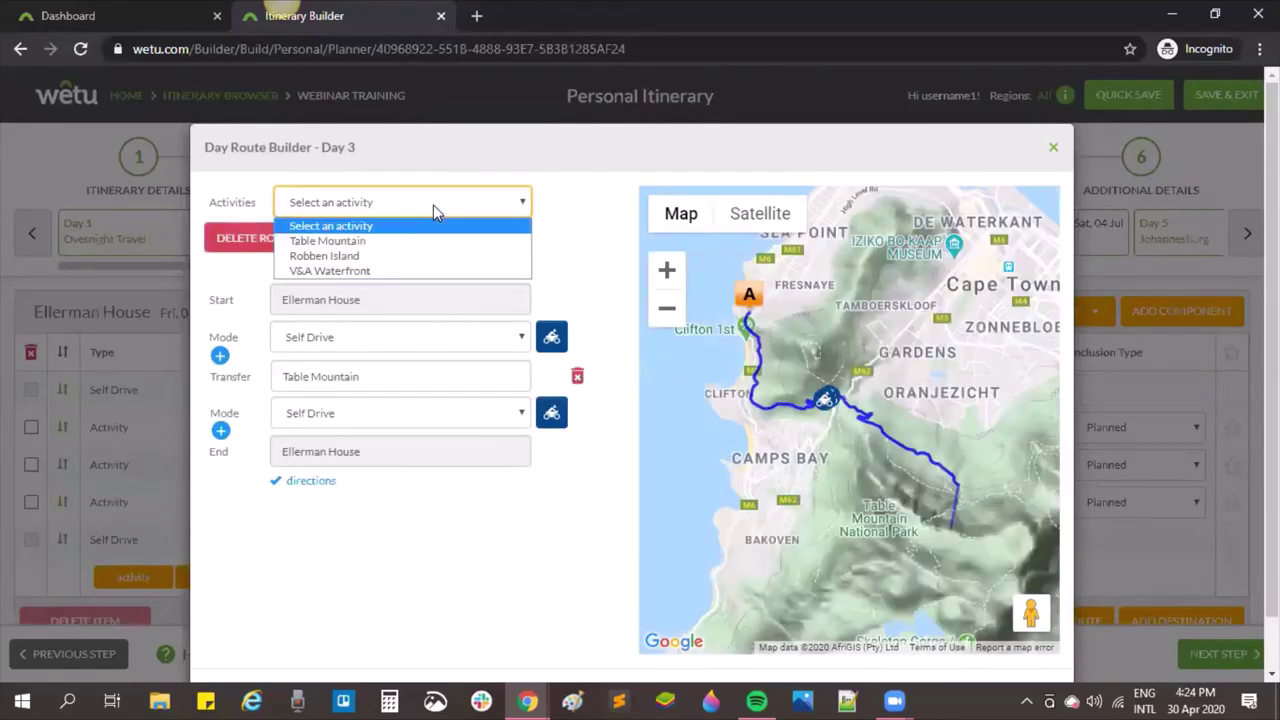
left_click(415, 257)
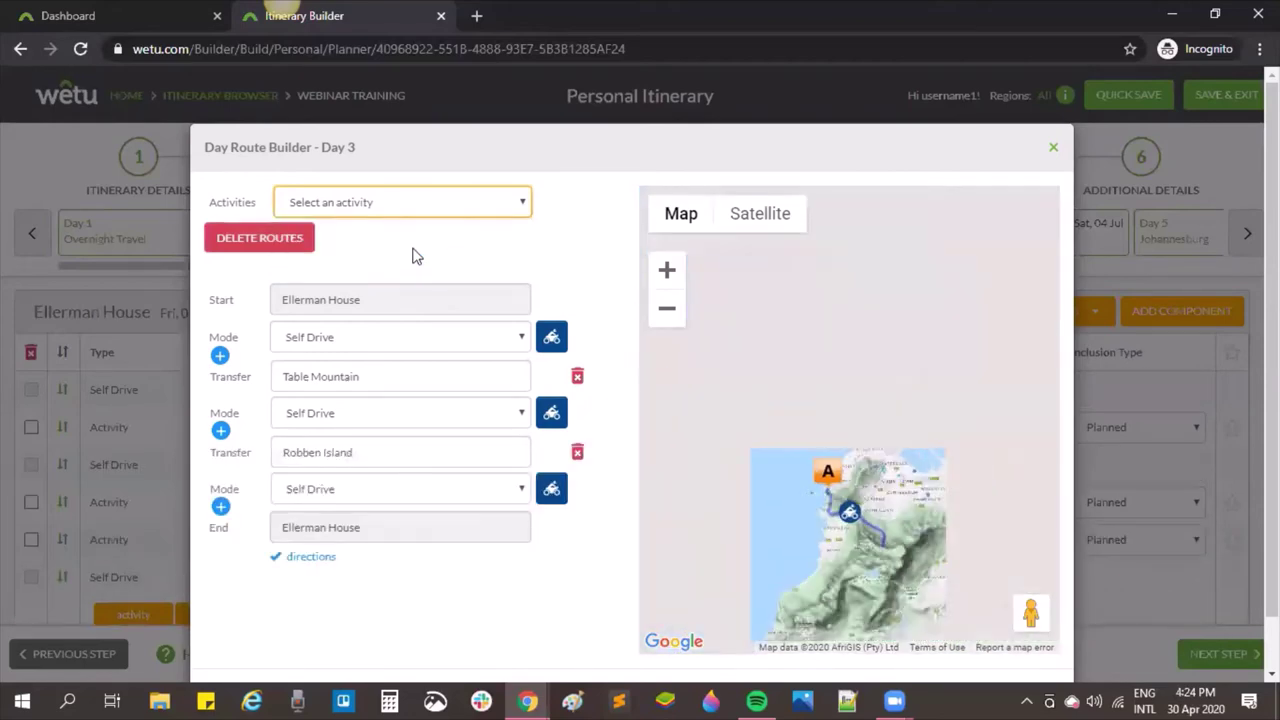
left_click(428, 196)
left_click(430, 271)
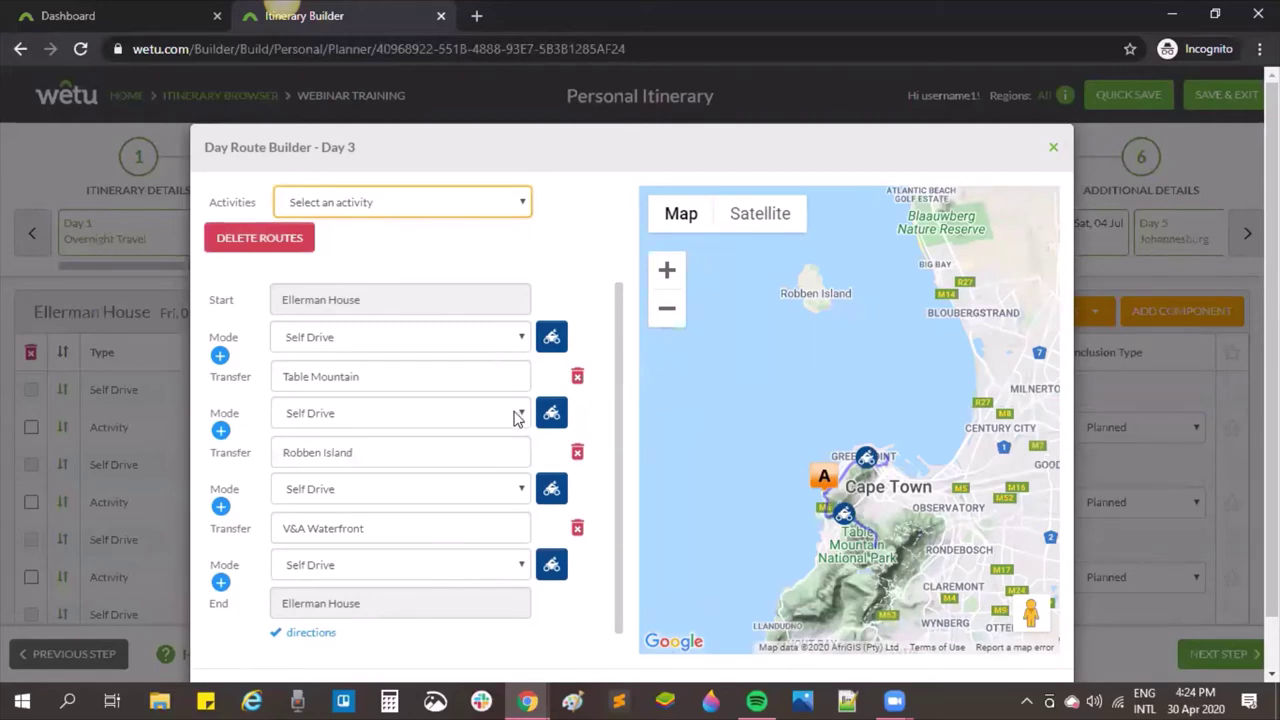
Step: Switch all four Day 3 legs, including the return to Ellerman House, from Self Drive to Transfer
left_click(505, 345)
left_click(468, 376)
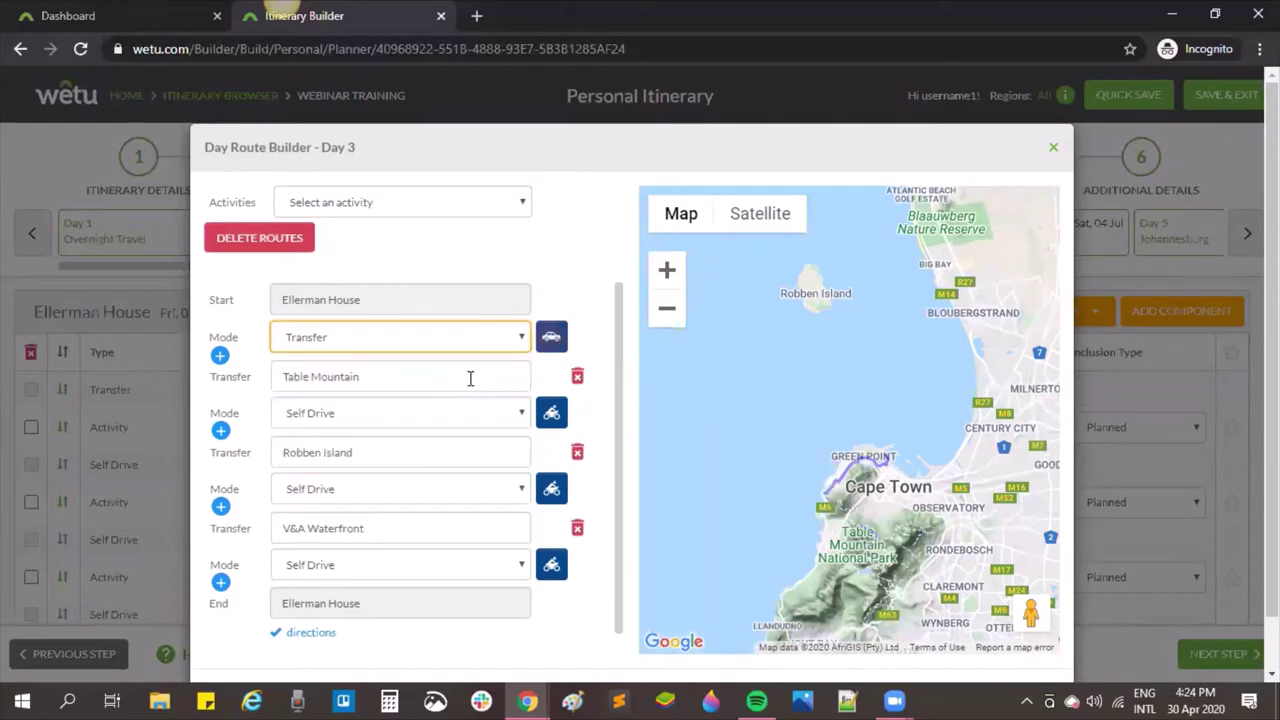
left_click(463, 408)
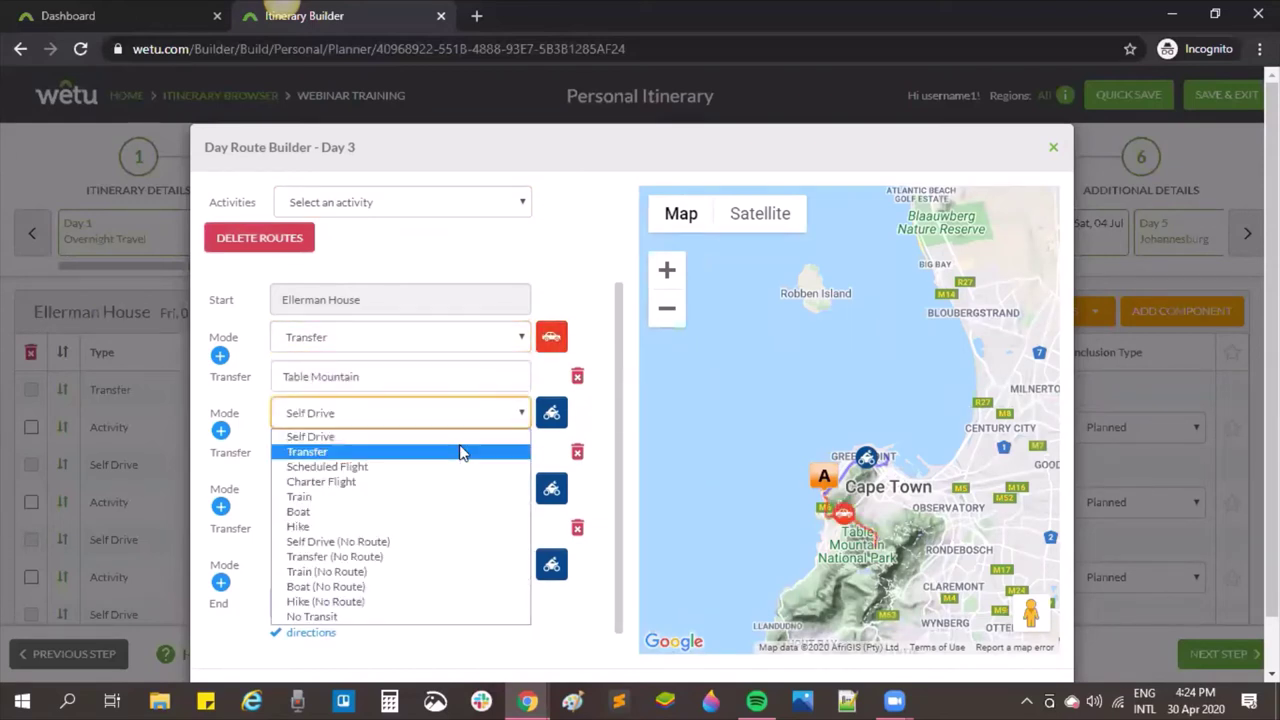
left_click(463, 449)
left_click(447, 500)
left_click(470, 299)
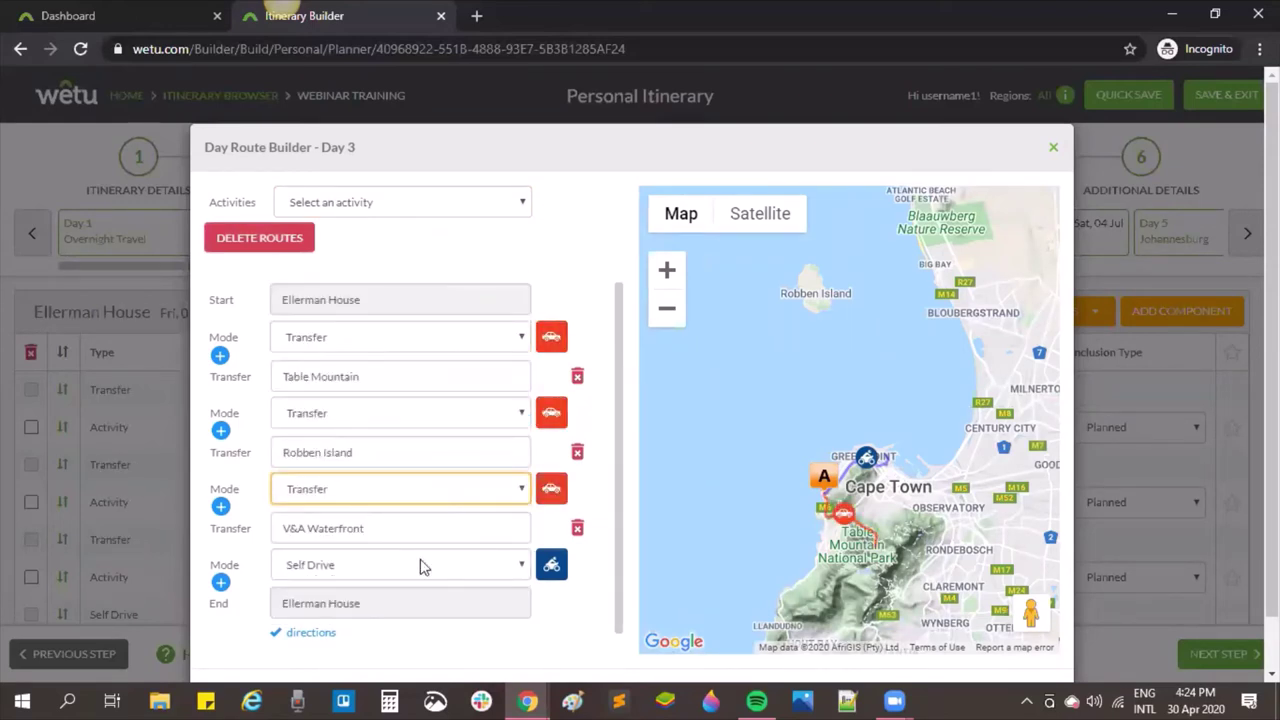
left_click(424, 565)
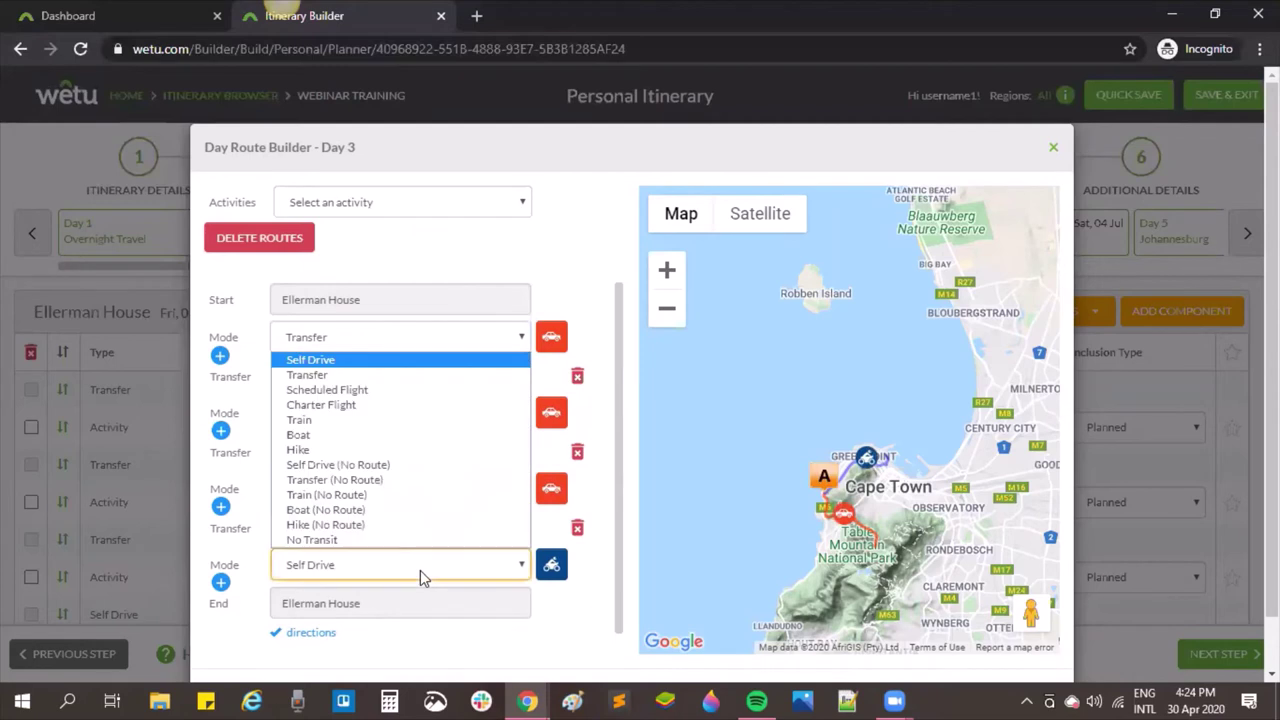
left_click(447, 376)
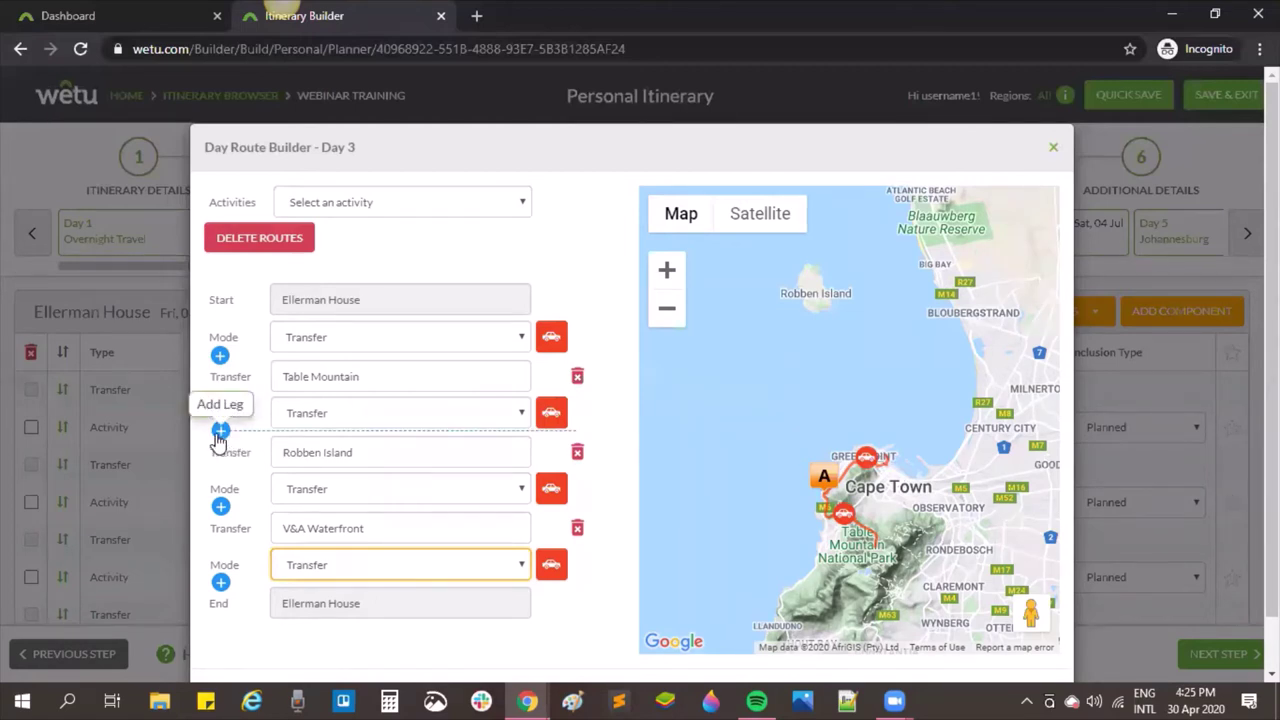
Step: Insert a Robben Island Ferry stop after Table Mountain, ahead of Robben Island
left_click(220, 431)
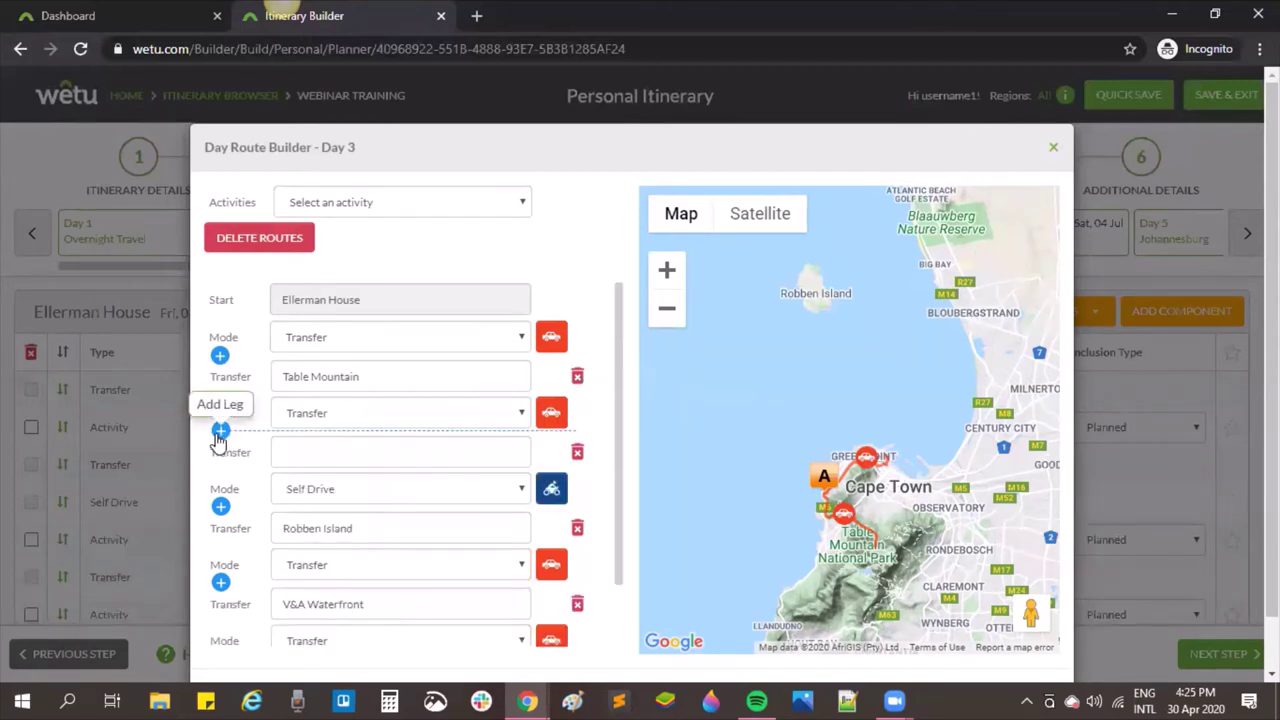
left_click(354, 458)
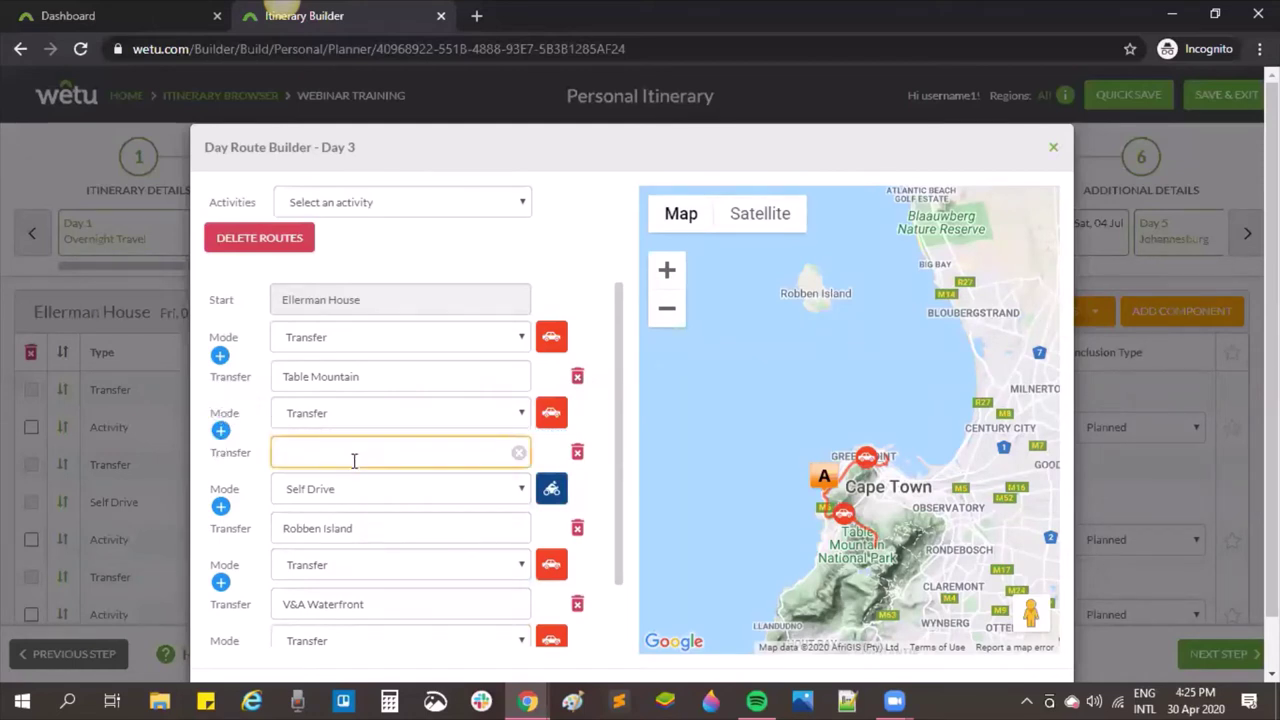
type("robben")
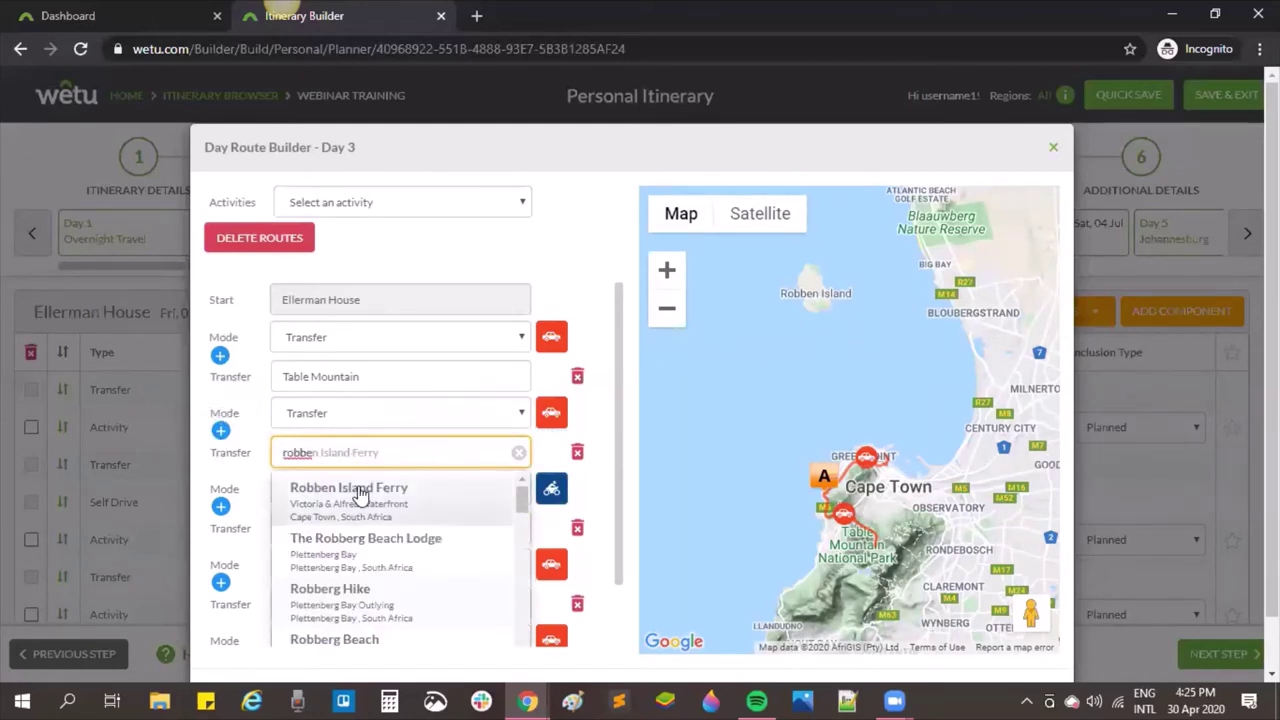
left_click(358, 490)
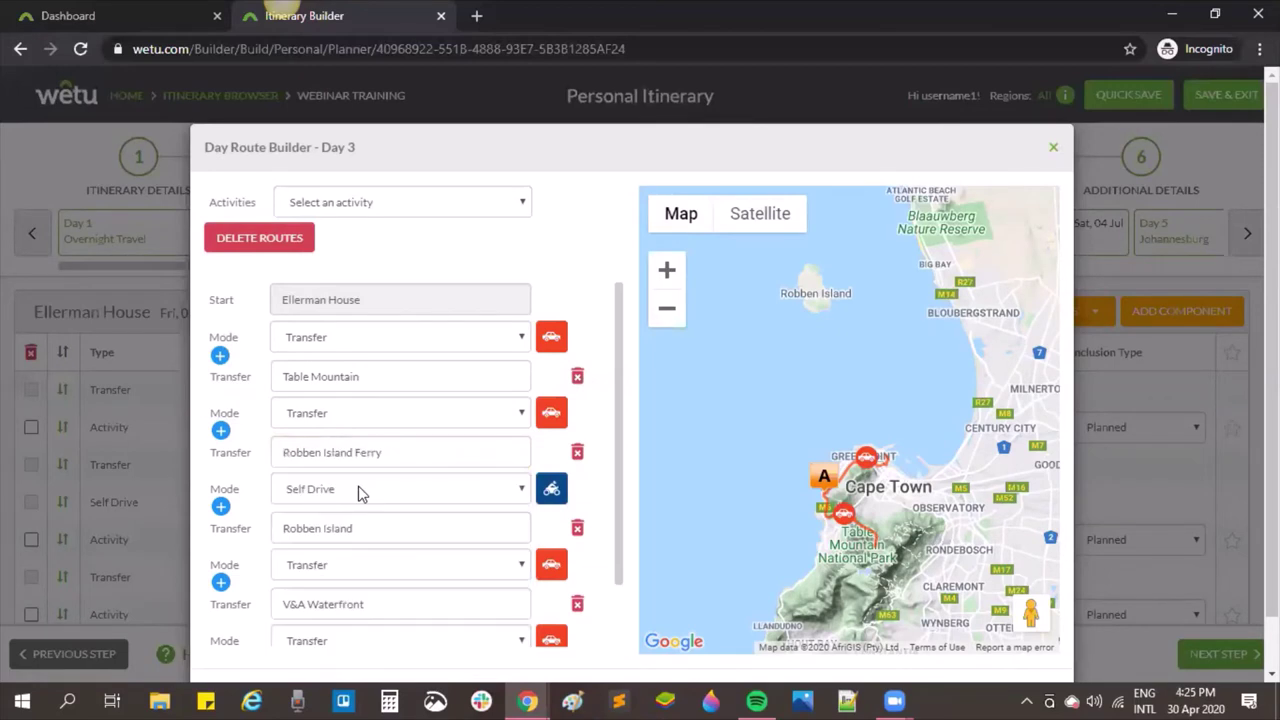
Step: Add a second Robben Island Ferry stop right after Robben Island for the return
left_click(221, 582)
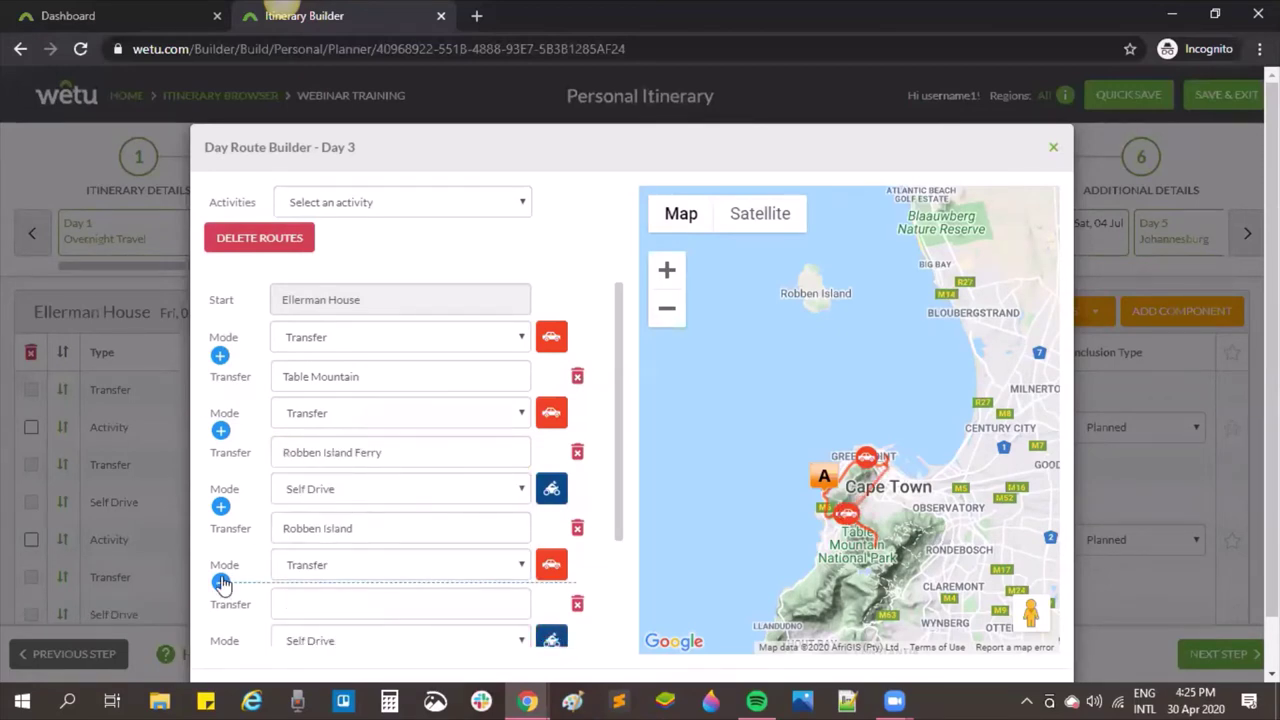
left_click(350, 594)
type("roben")
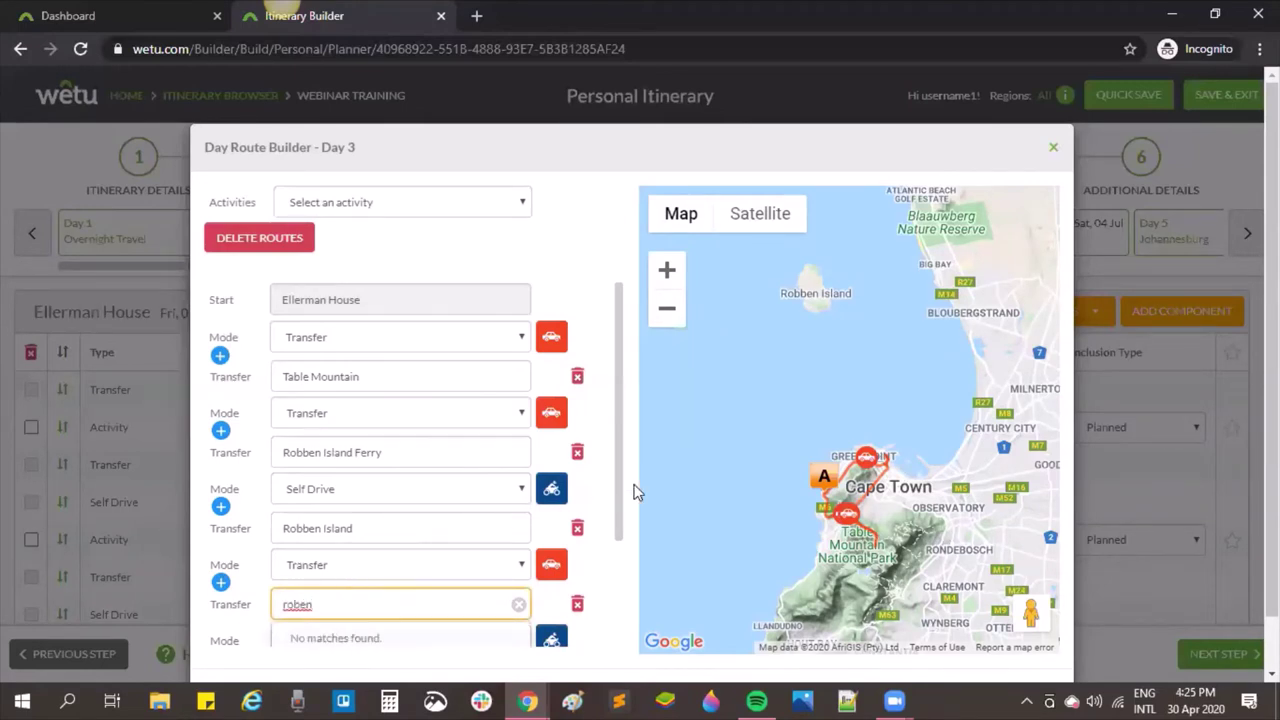
left_click_drag(620, 494, 617, 540)
left_click(440, 540)
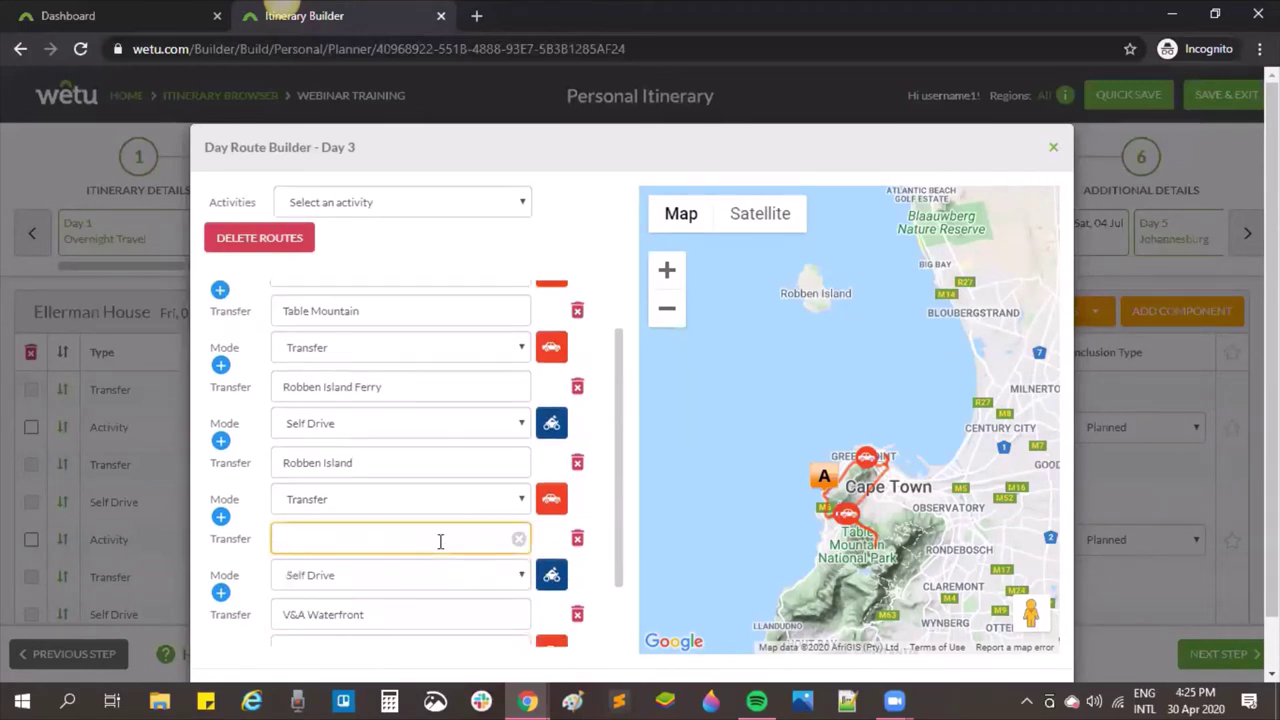
type("robben")
left_click(400, 632)
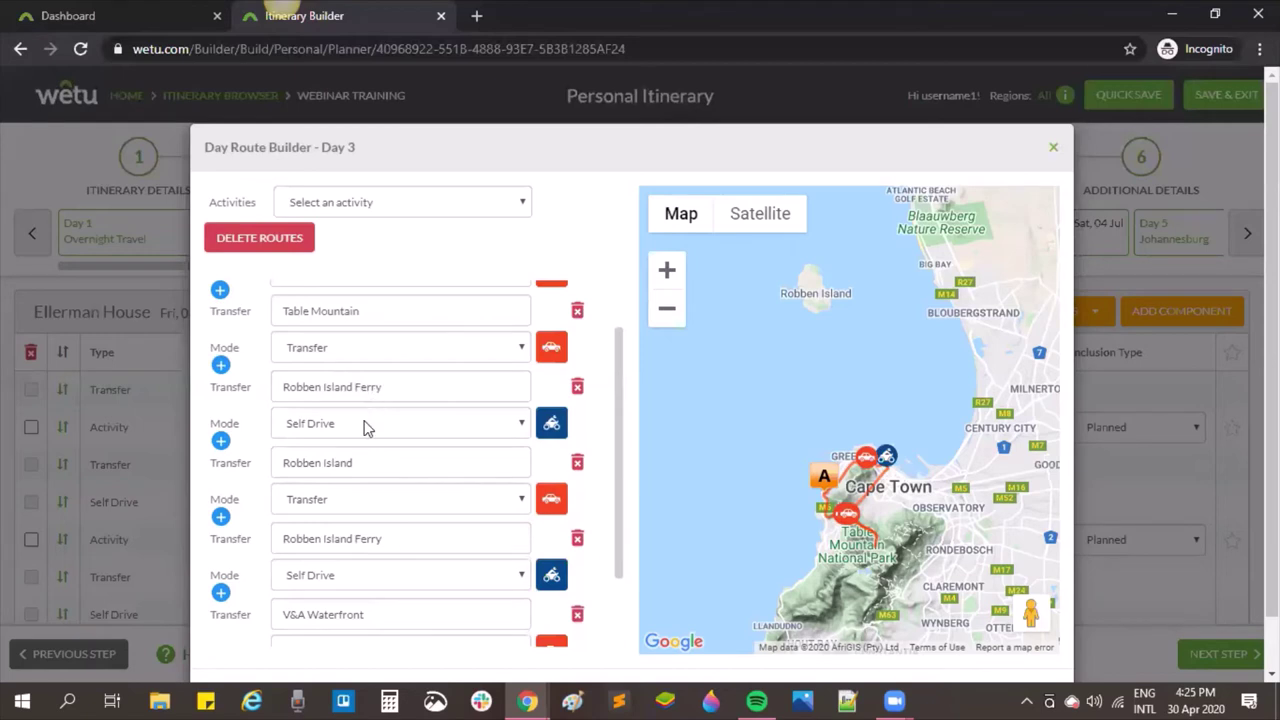
left_click(366, 427)
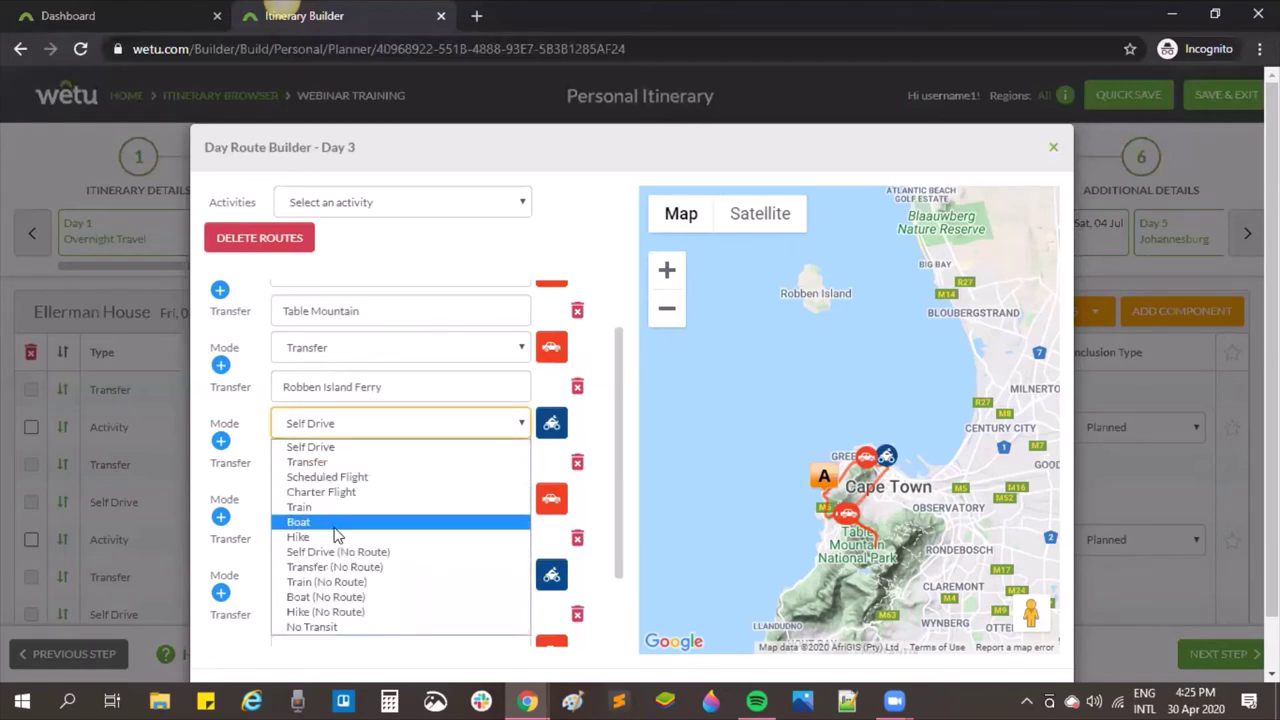
Step: Set the legs to and from Robben Island to Boat (No Route), leaving V&A Waterfront on Self Drive
left_click(334, 597)
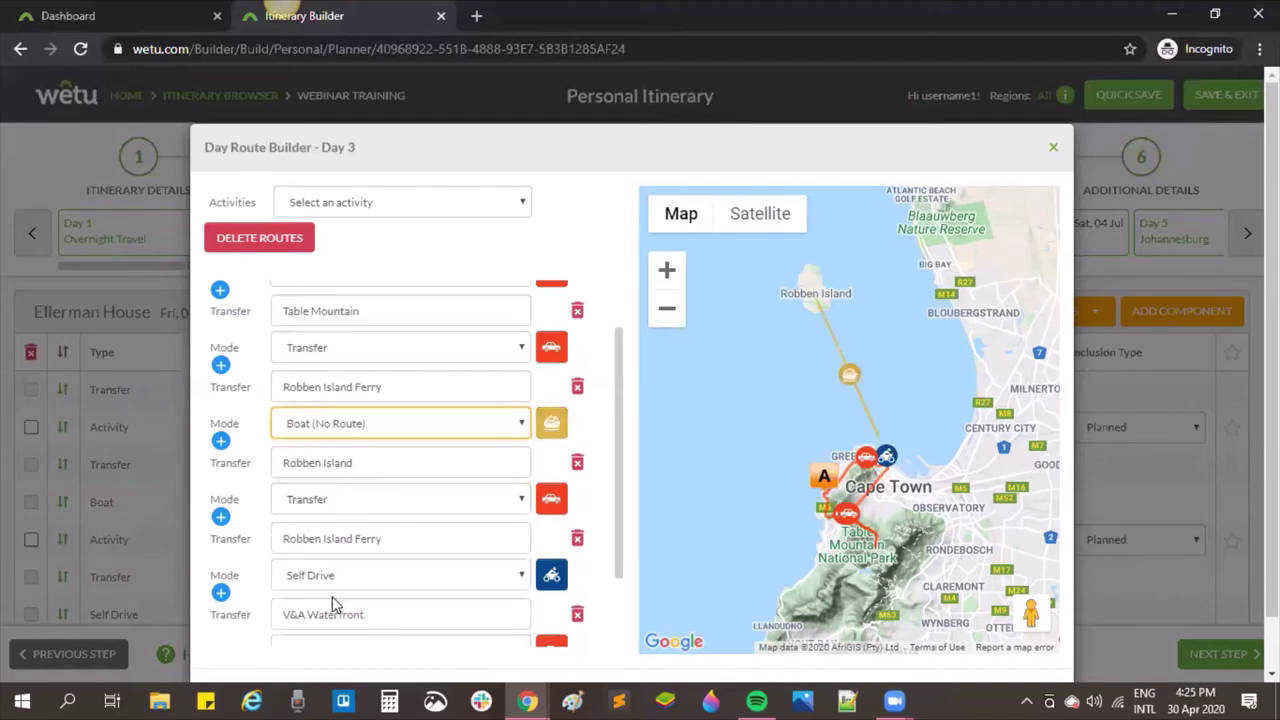
left_click(338, 500)
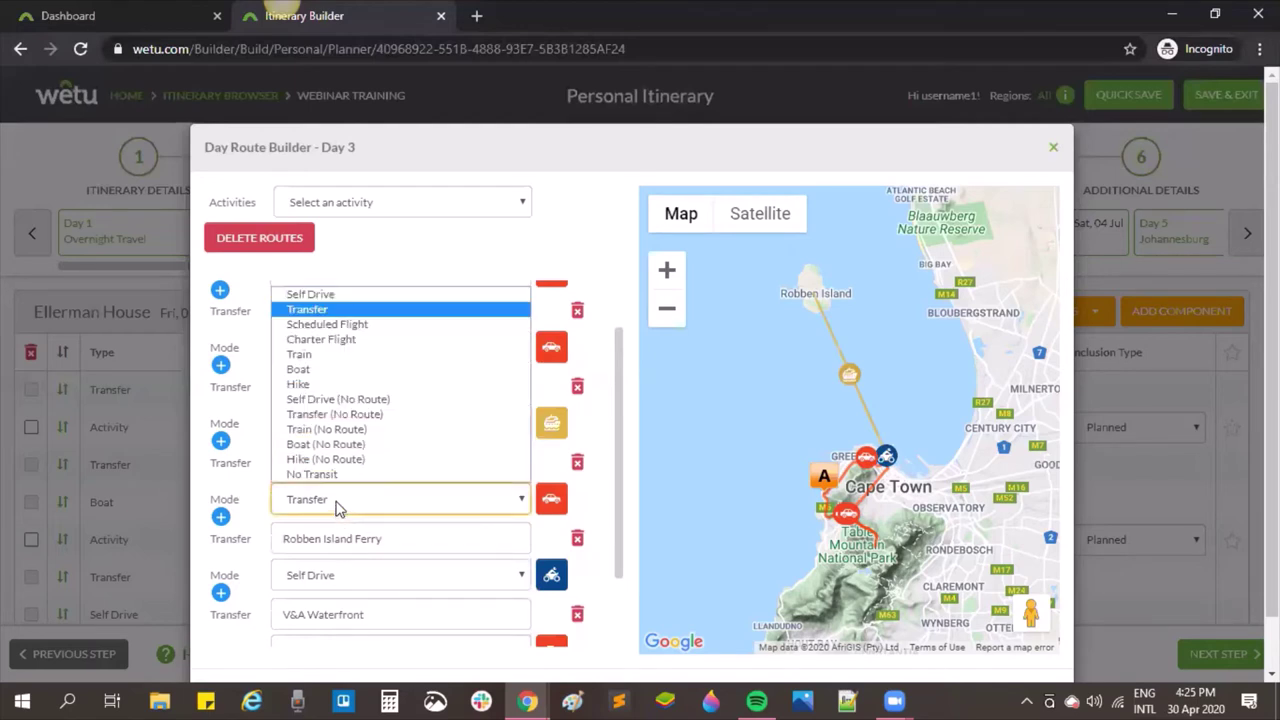
left_click(330, 444)
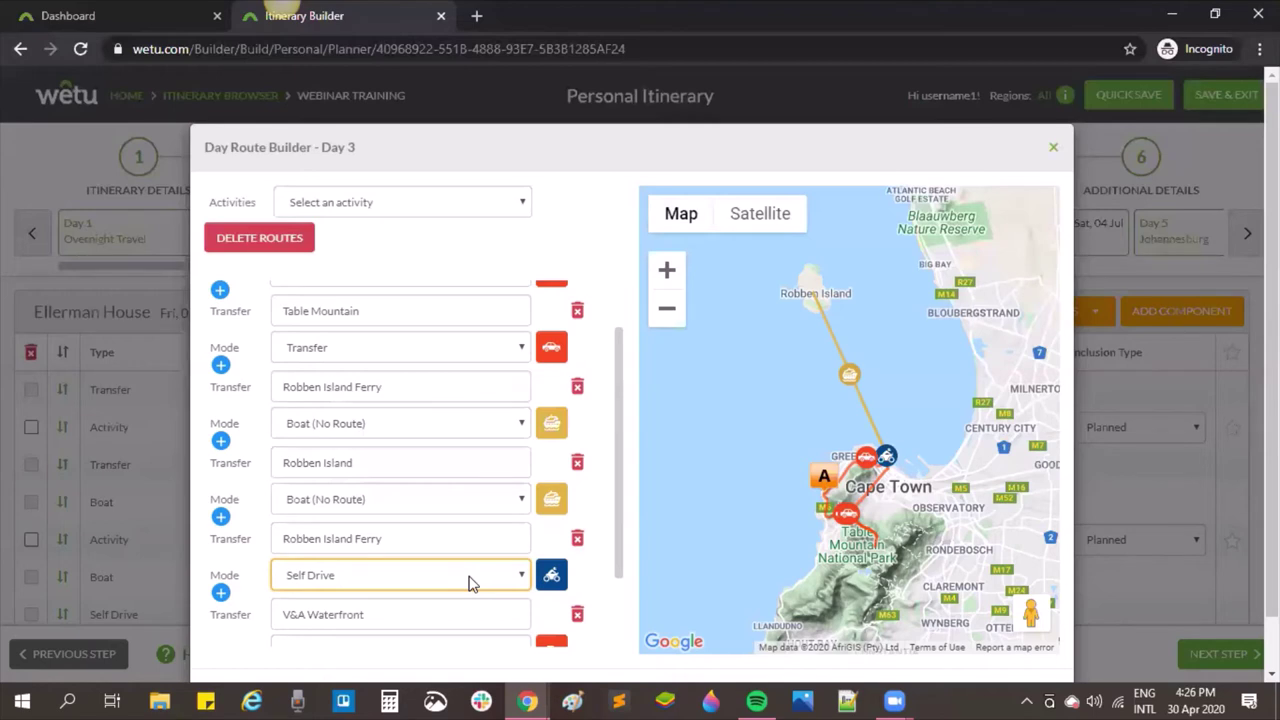
left_click(471, 584)
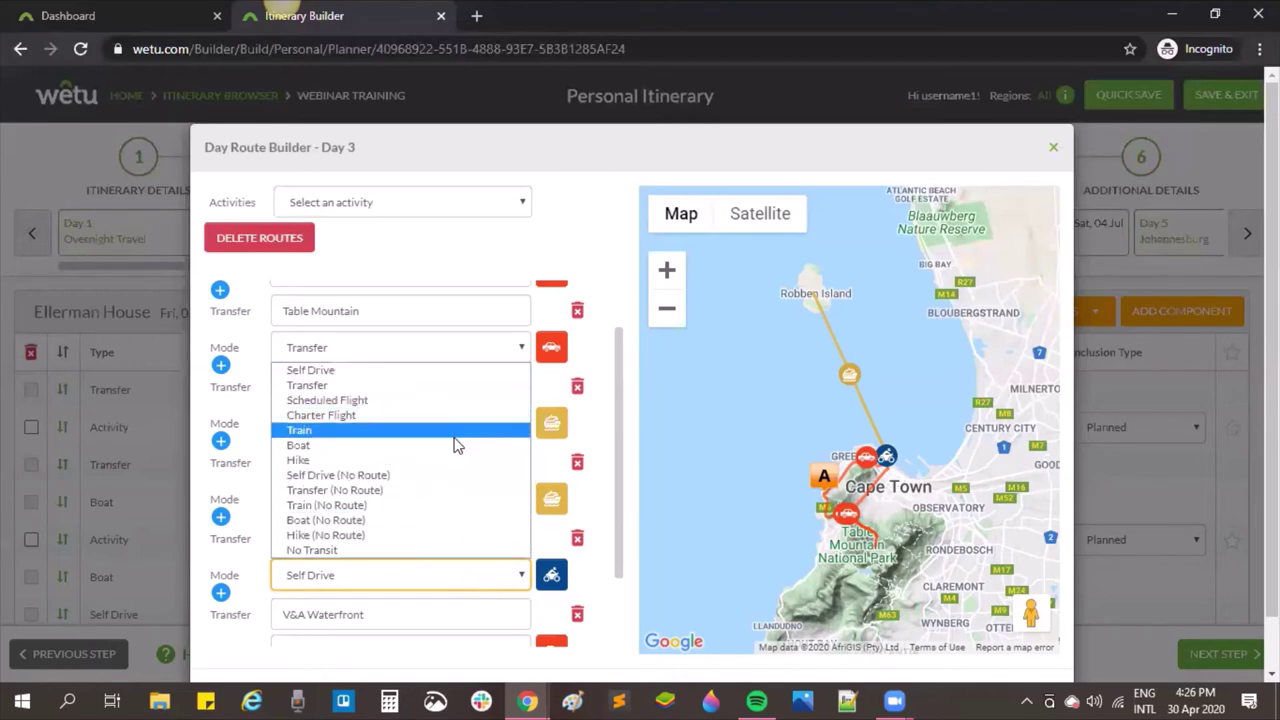
left_click(459, 370)
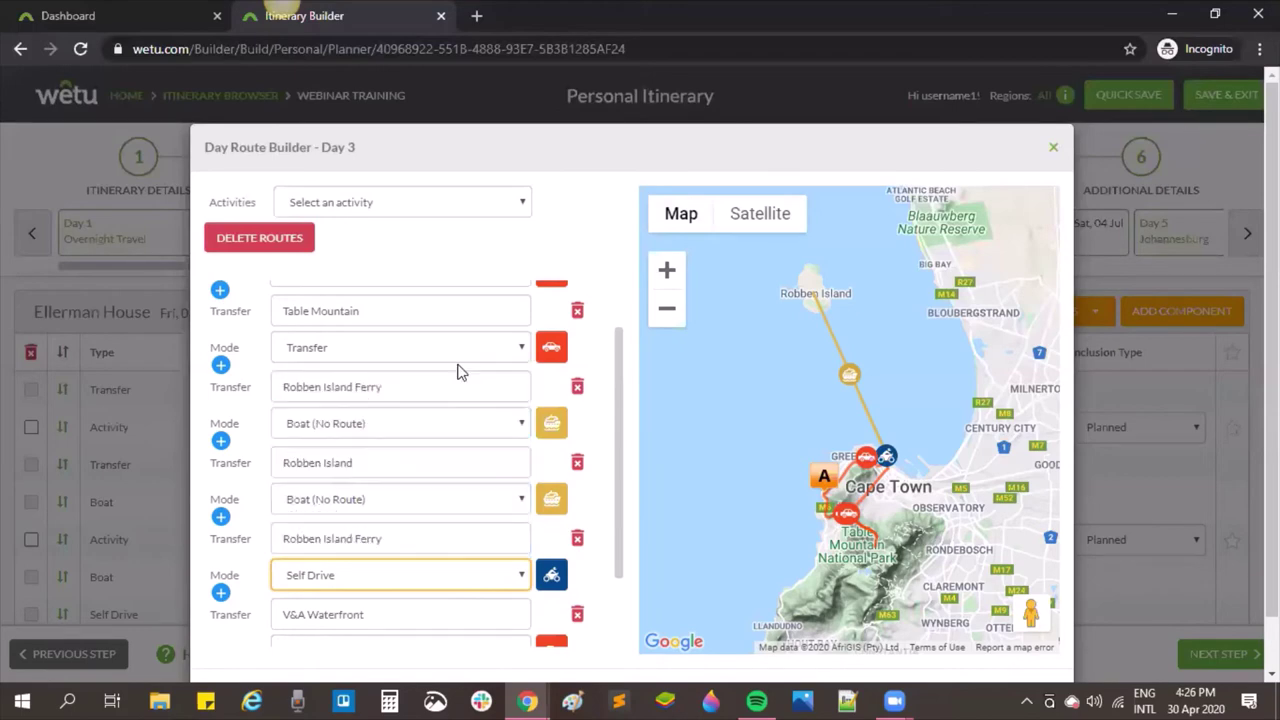
Step: Save the Robben Island Ferry to V&A Waterfront leg as a bicycle route in its route details
left_click(556, 583)
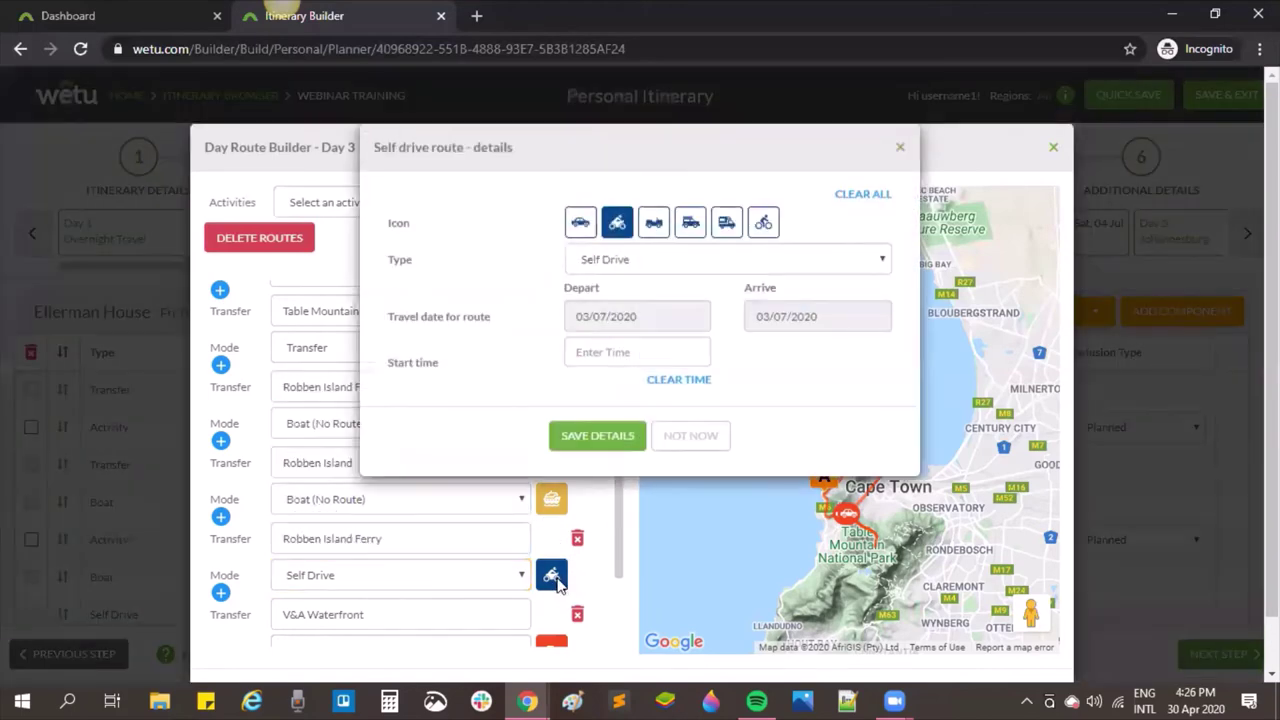
left_click(758, 262)
left_click(758, 262)
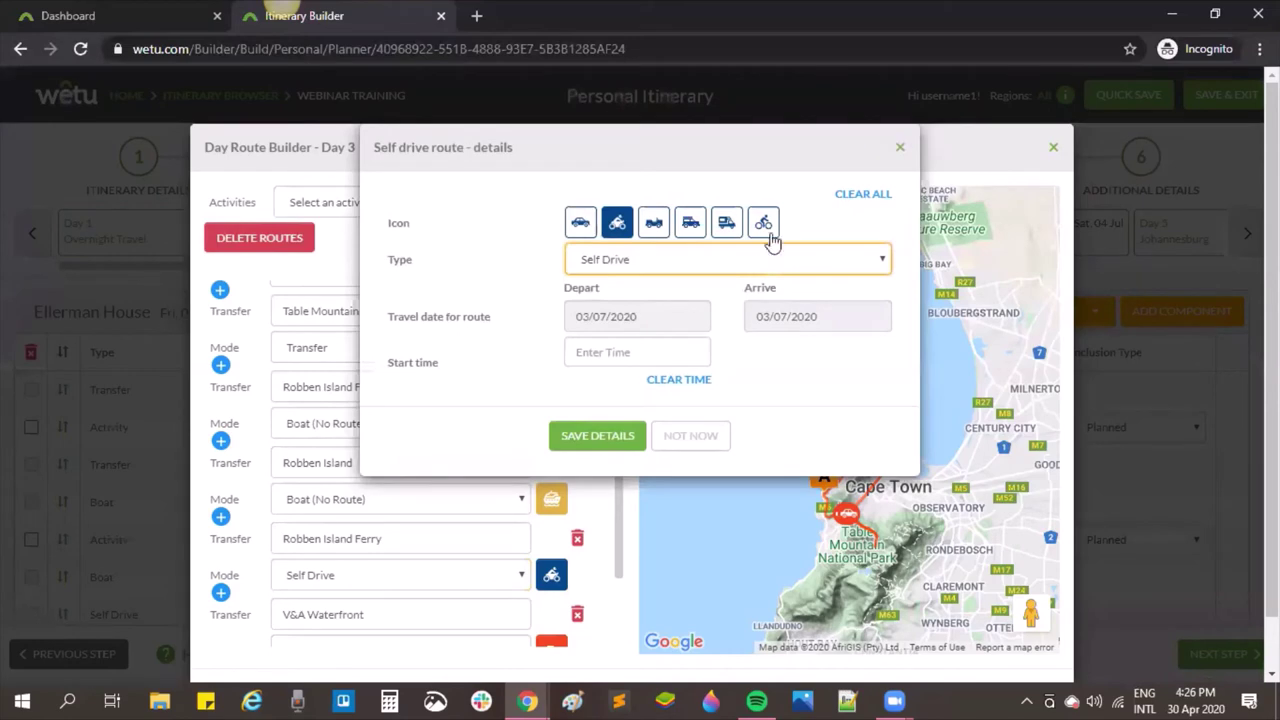
left_click(763, 224)
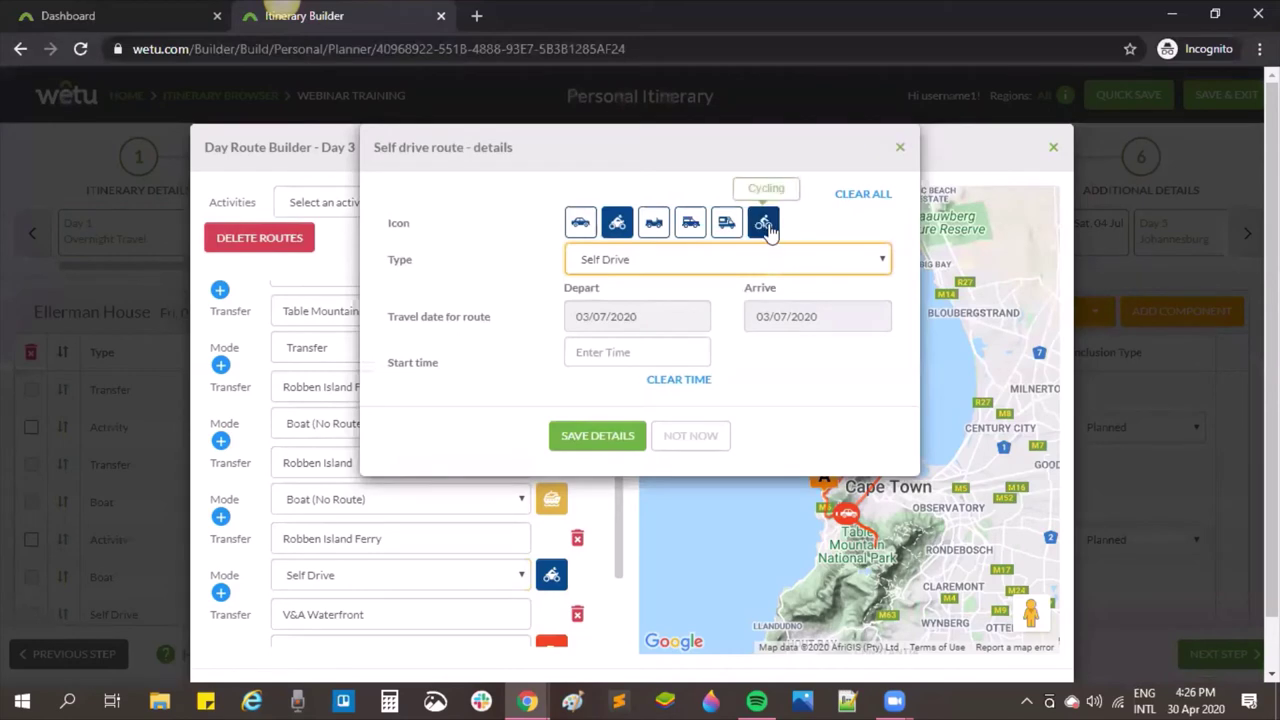
left_click(611, 449)
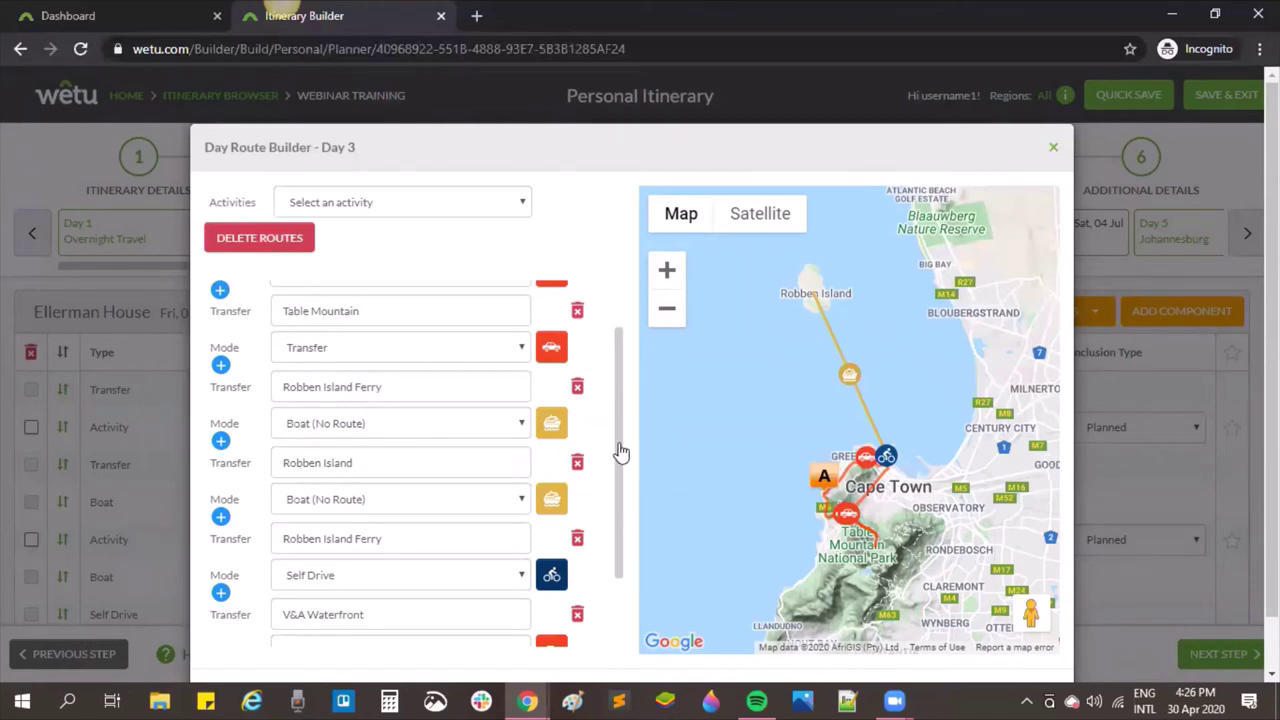
left_click_drag(618, 452, 611, 392)
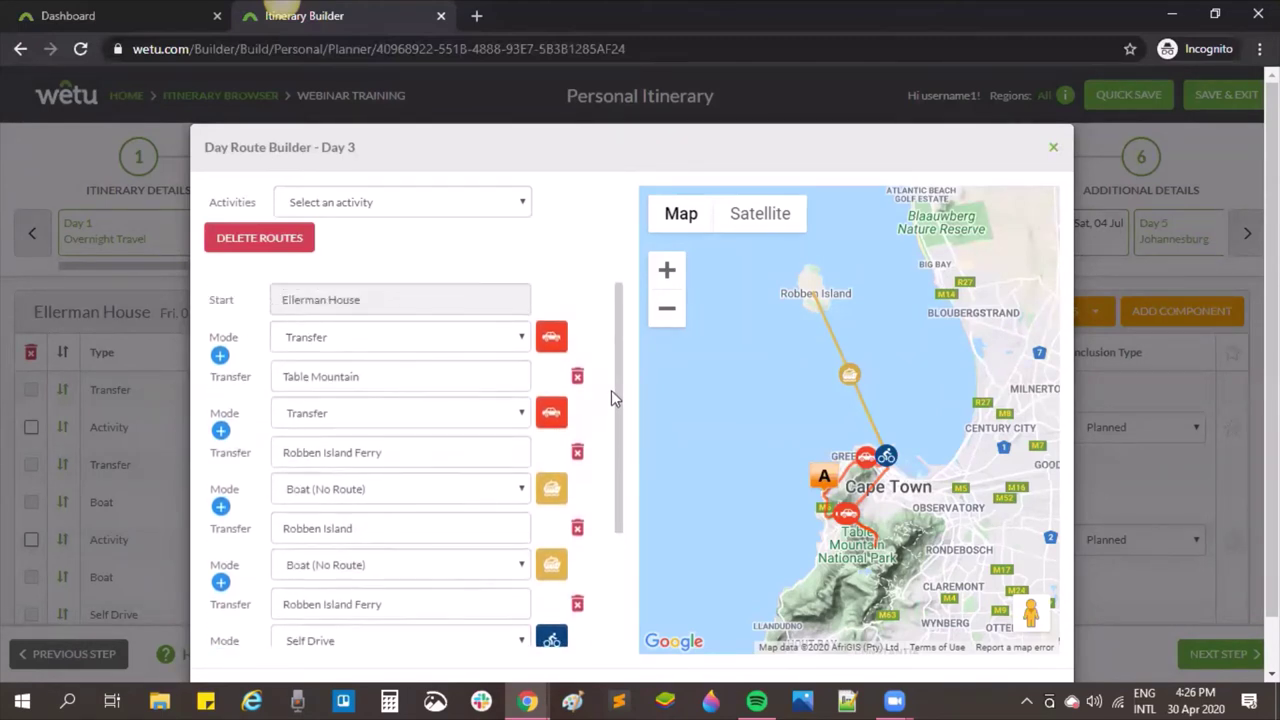
left_click(551, 341)
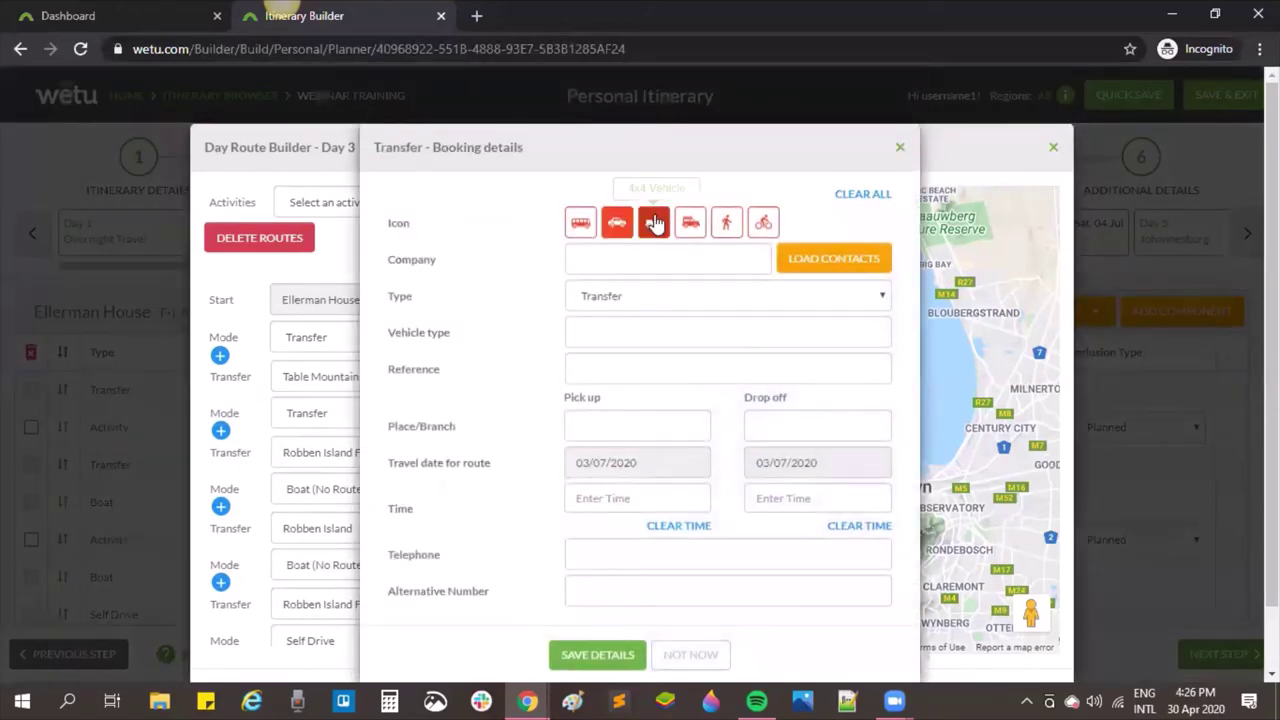
left_click(666, 660)
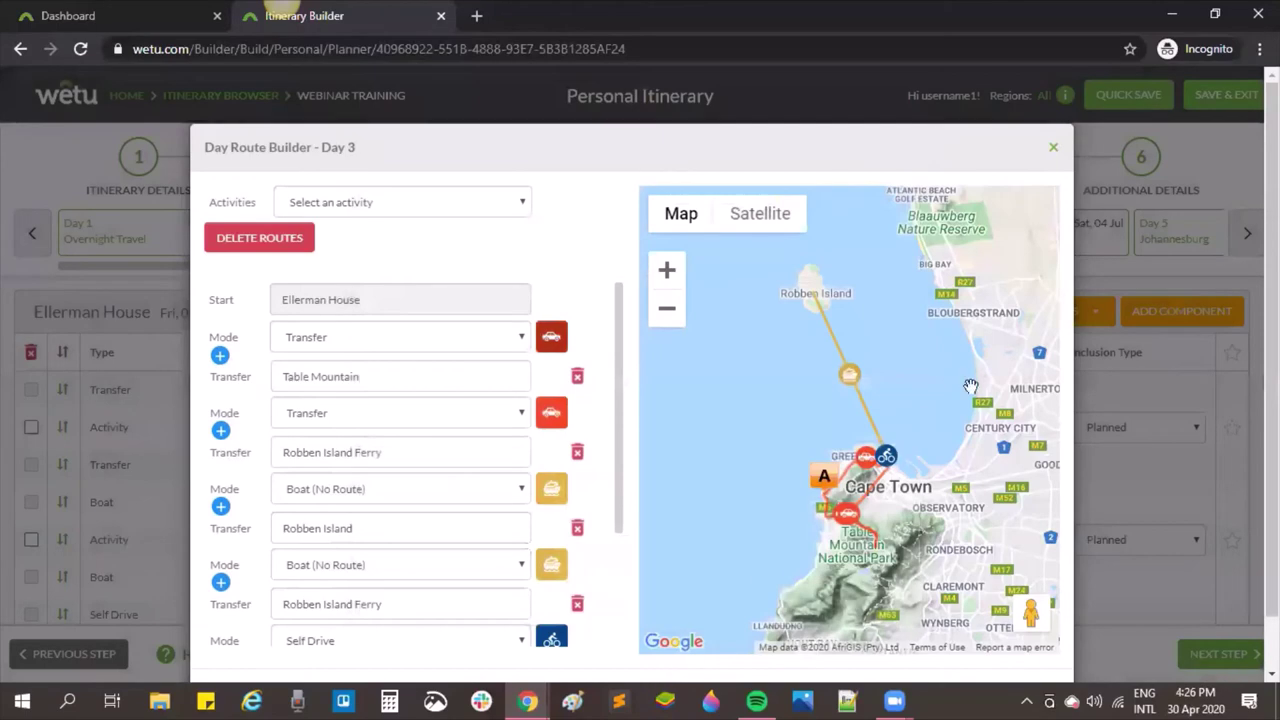
scroll(700, 500, "down", 1)
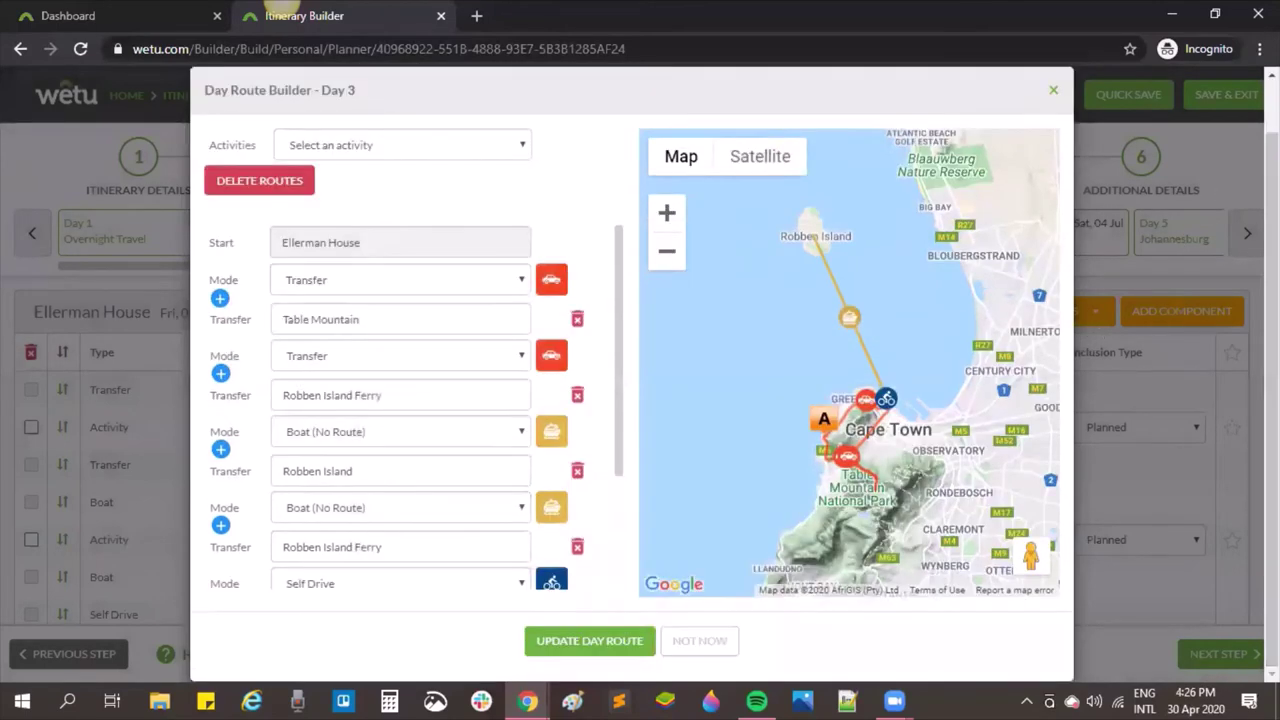
Step: Update the Day 3 route, quick-save the itinerary, and move on to step 6 Additional Details
left_click(617, 642)
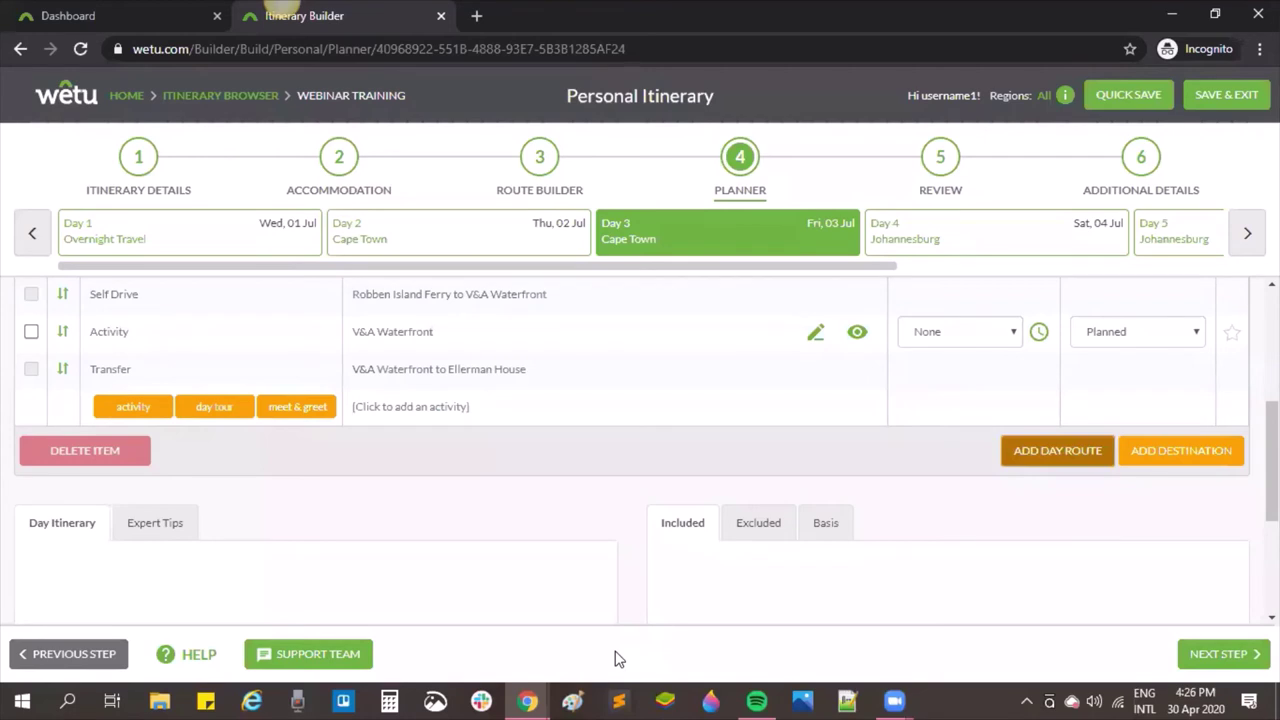
left_click(1128, 96)
left_click(1141, 157)
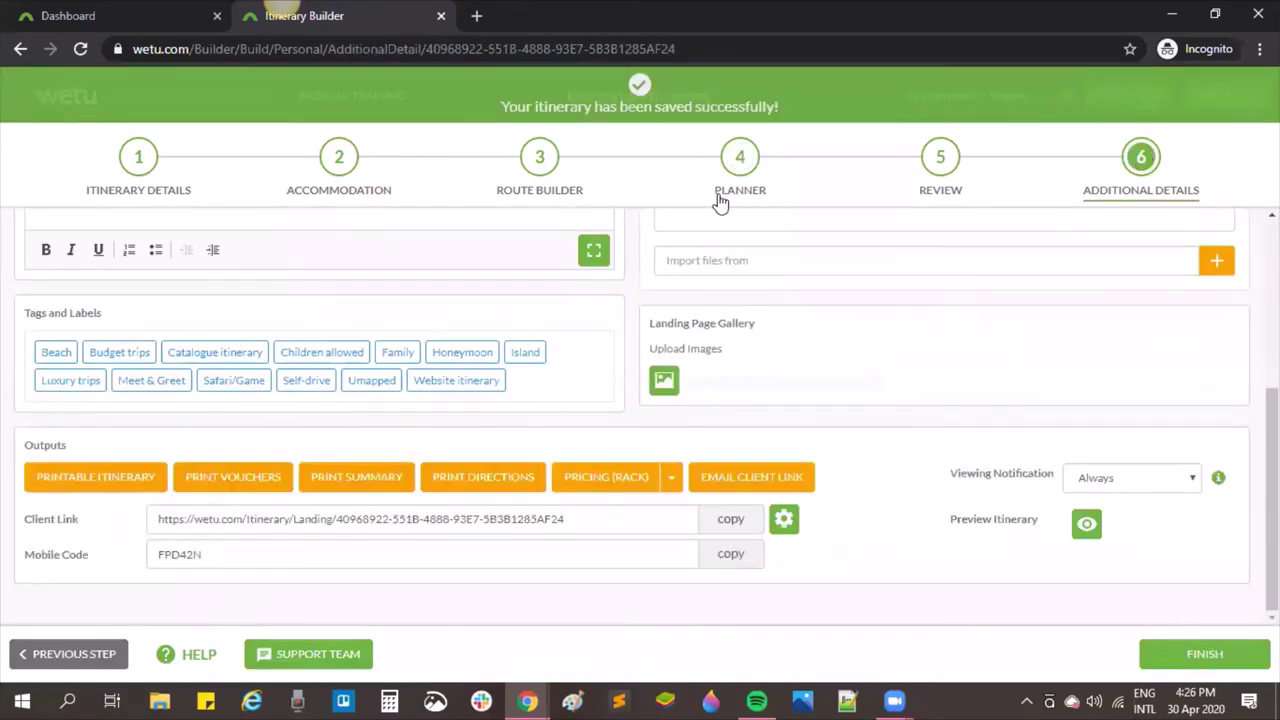
Step: Return to step 3 Route Builder, showing Day 1 Dubai and the overnight flight to Cape Town
left_click(541, 167)
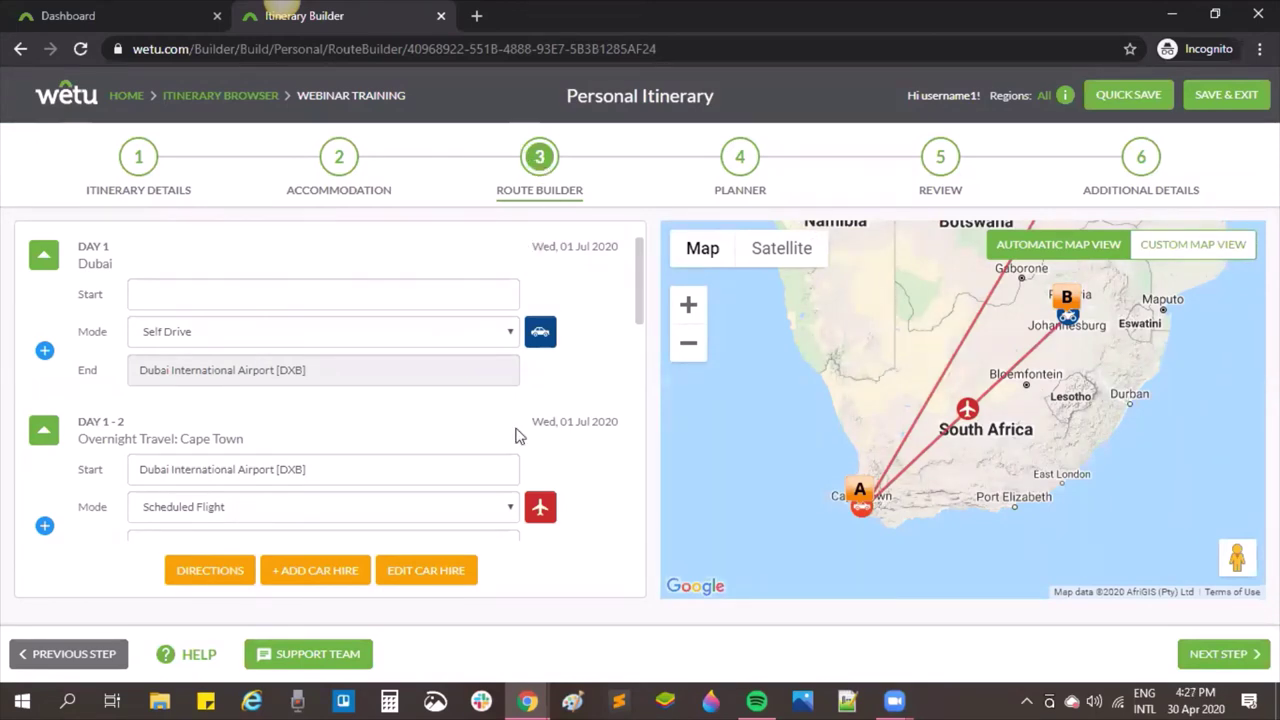
Step: Present the 'Looking at the Route Builder' deck full screen from slide 8, 'Send your Questions'
mouse_move(545, 698)
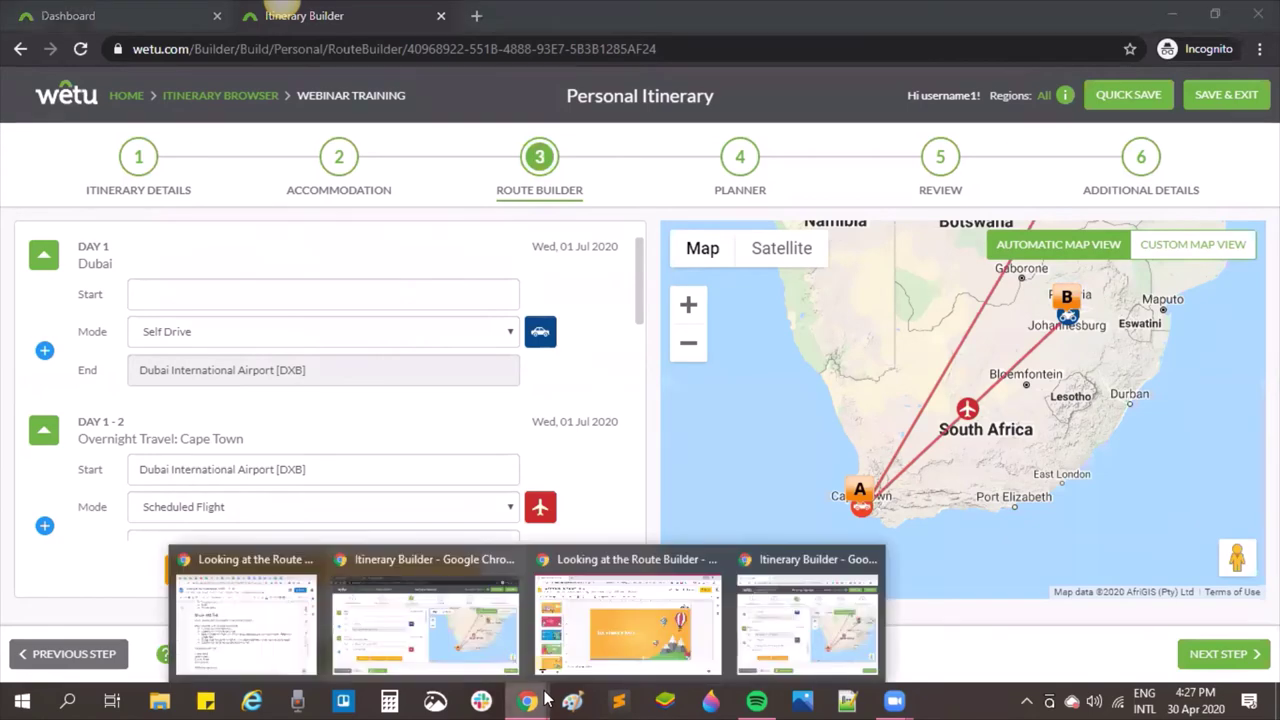
left_click(639, 607)
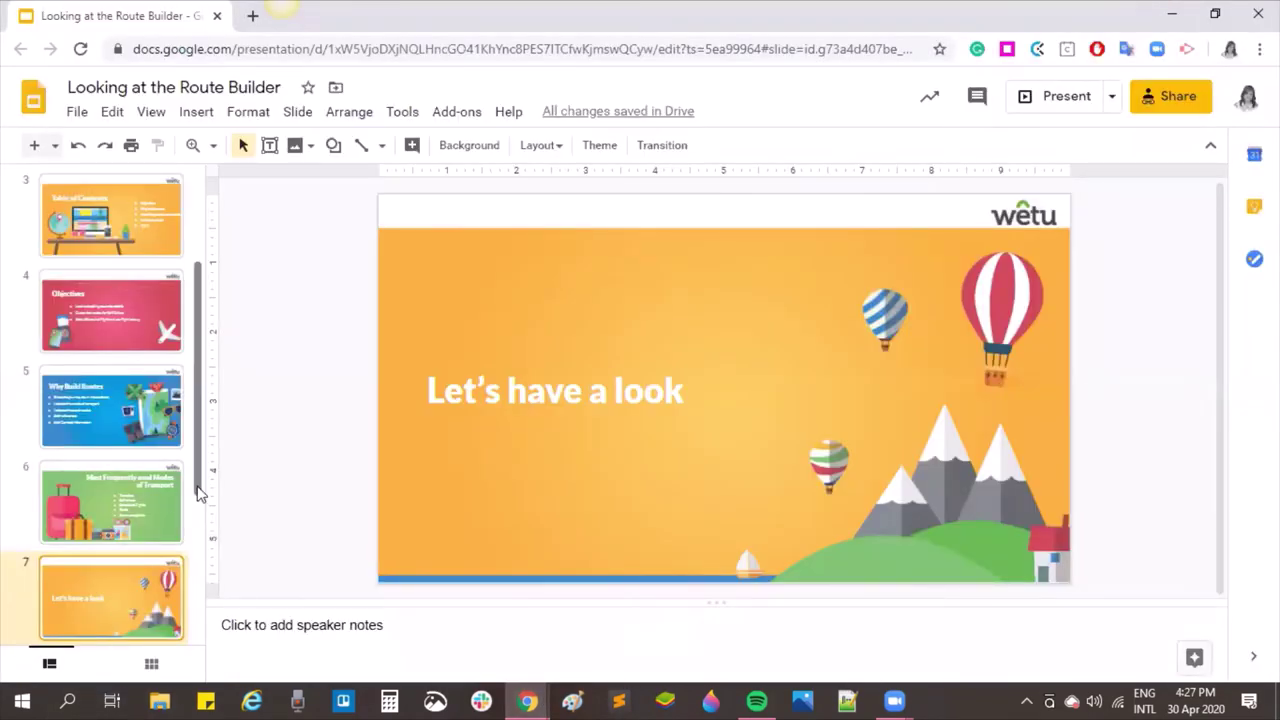
left_click_drag(197, 492, 197, 557)
left_click(144, 568)
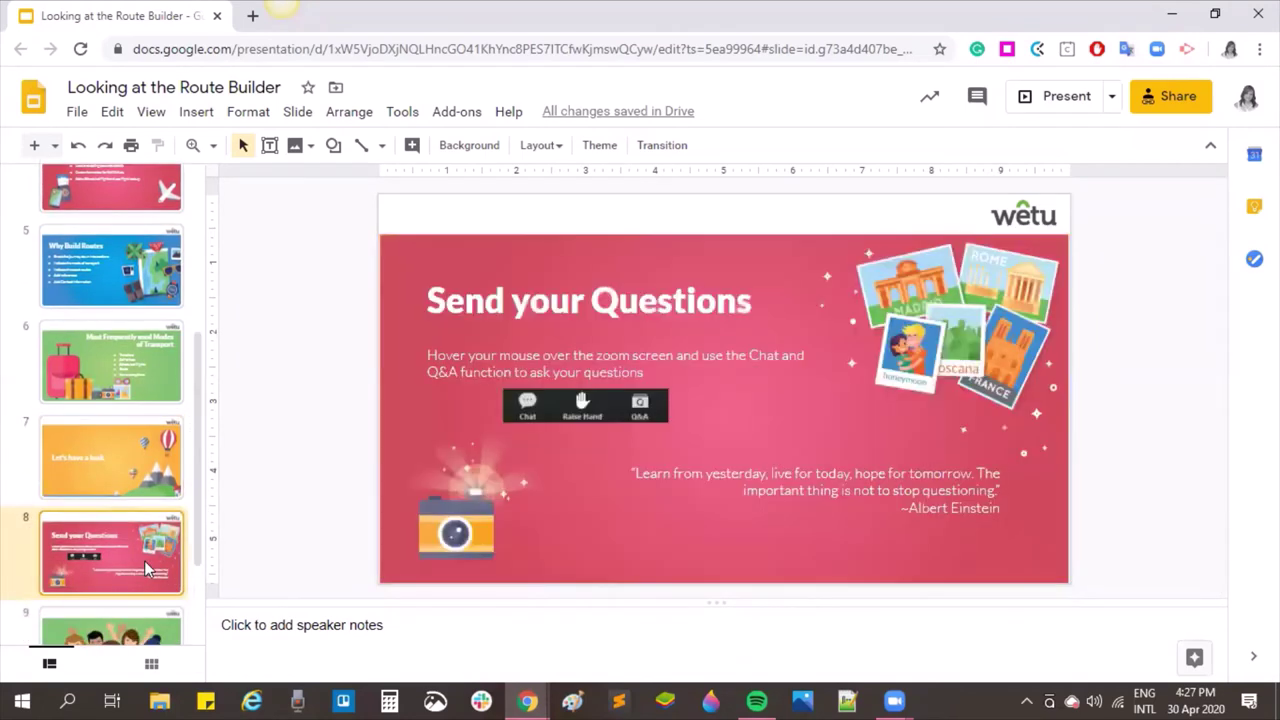
left_click(1066, 96)
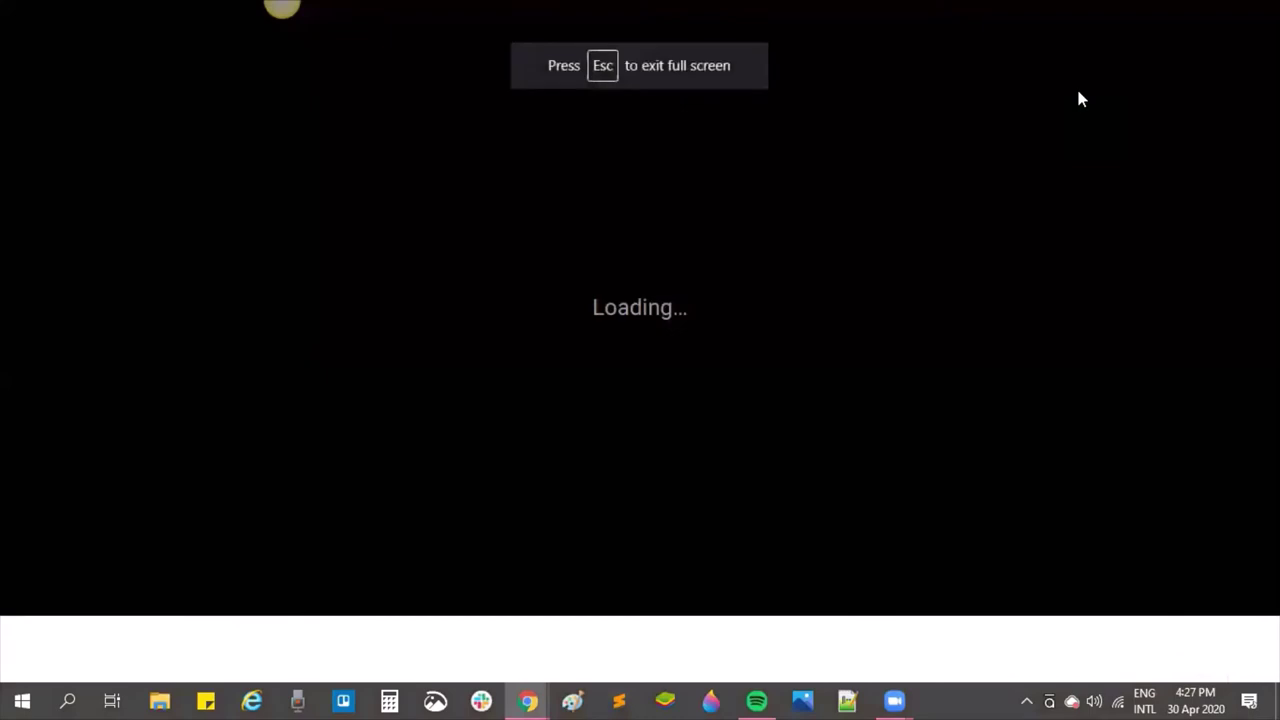
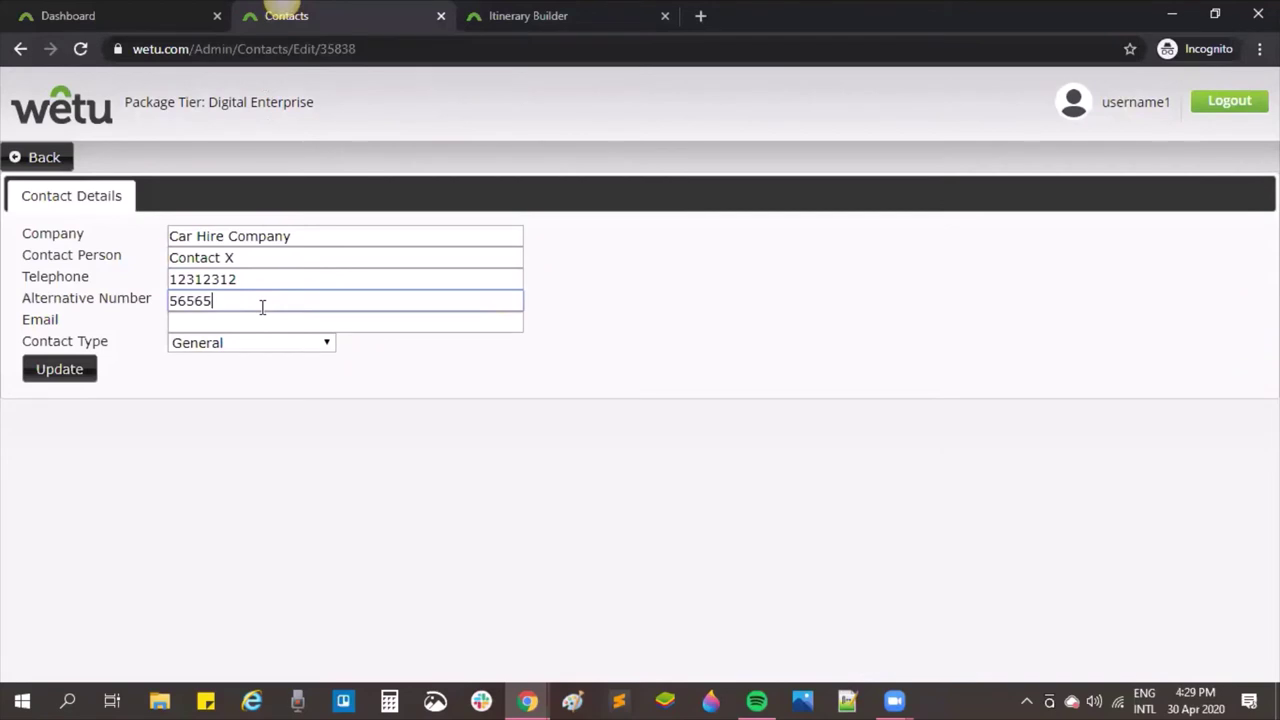
Step: Add the contact's e-mail address to the Car Hire Company contact and save it
left_click(240, 322)
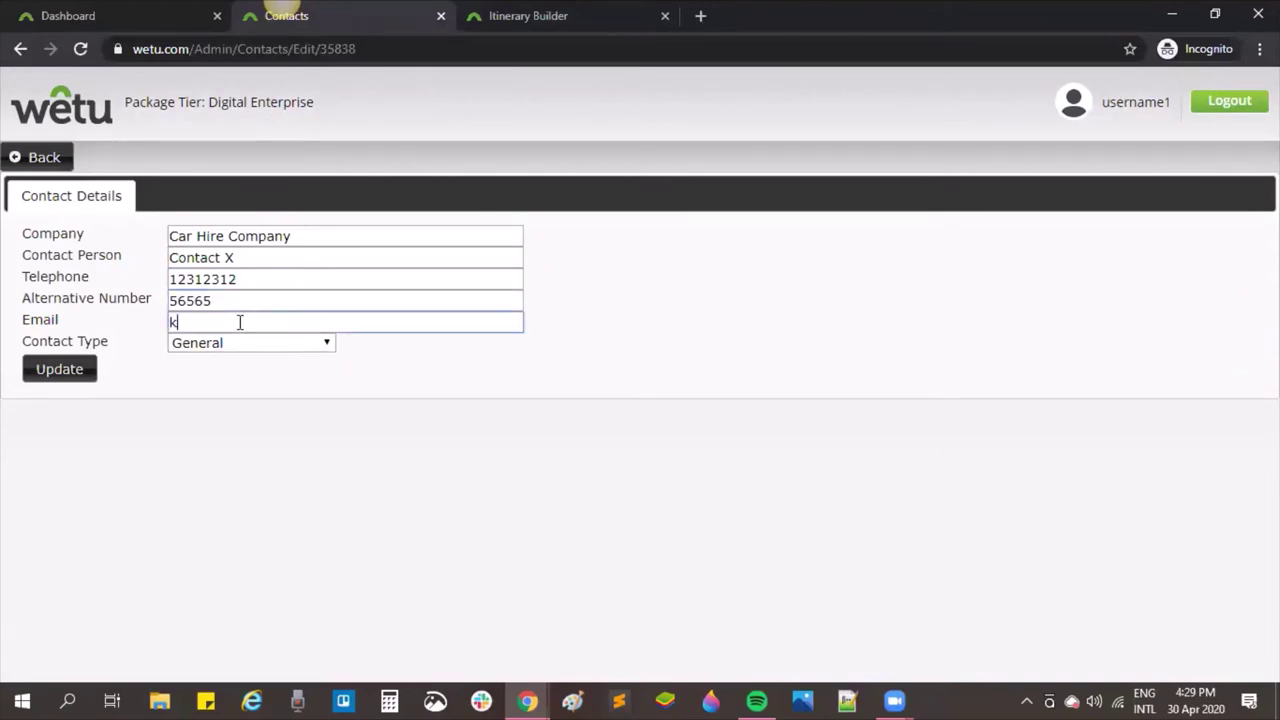
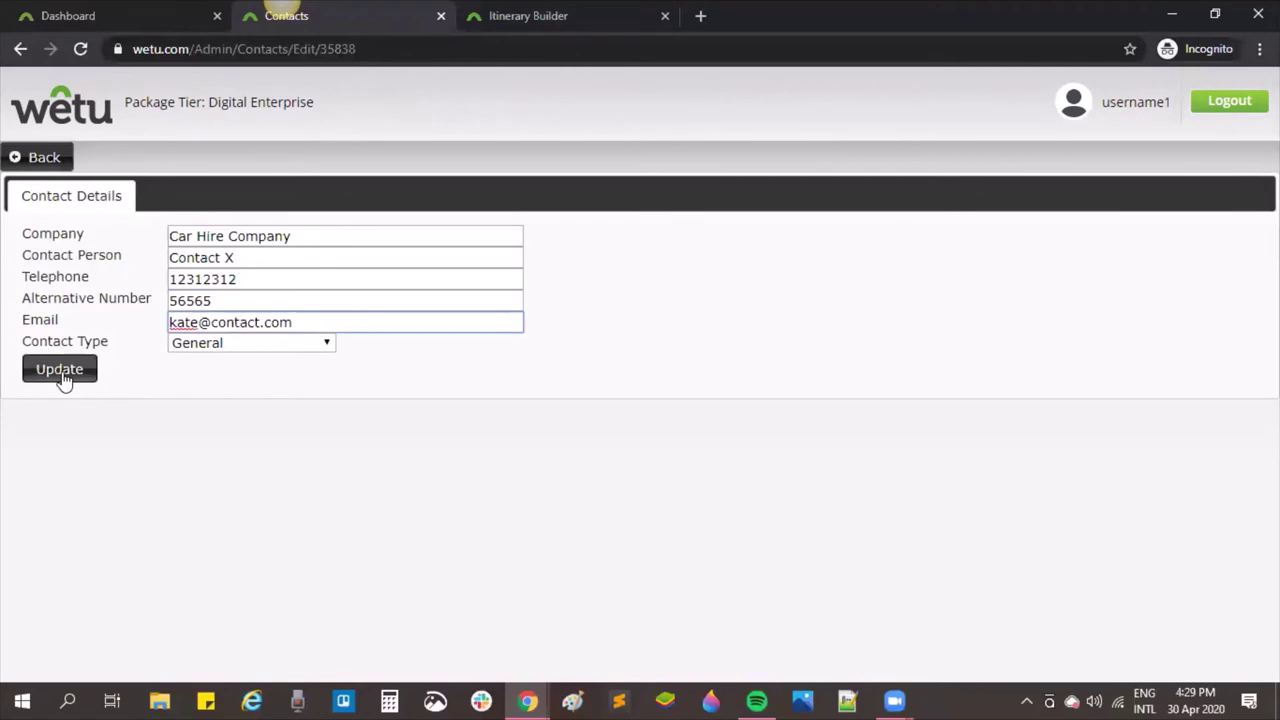
left_click(62, 380)
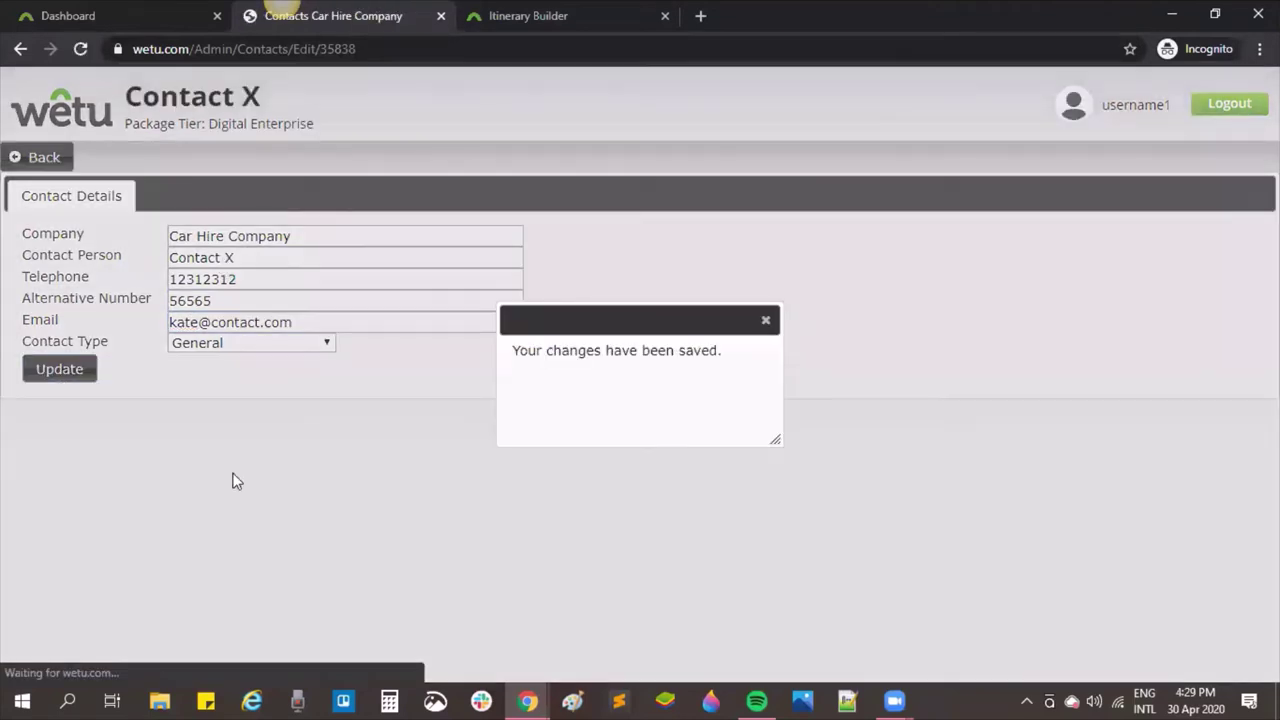
Step: Dismiss the saved confirmation, go back to the contacts list, then to the dashboard
left_click(766, 322)
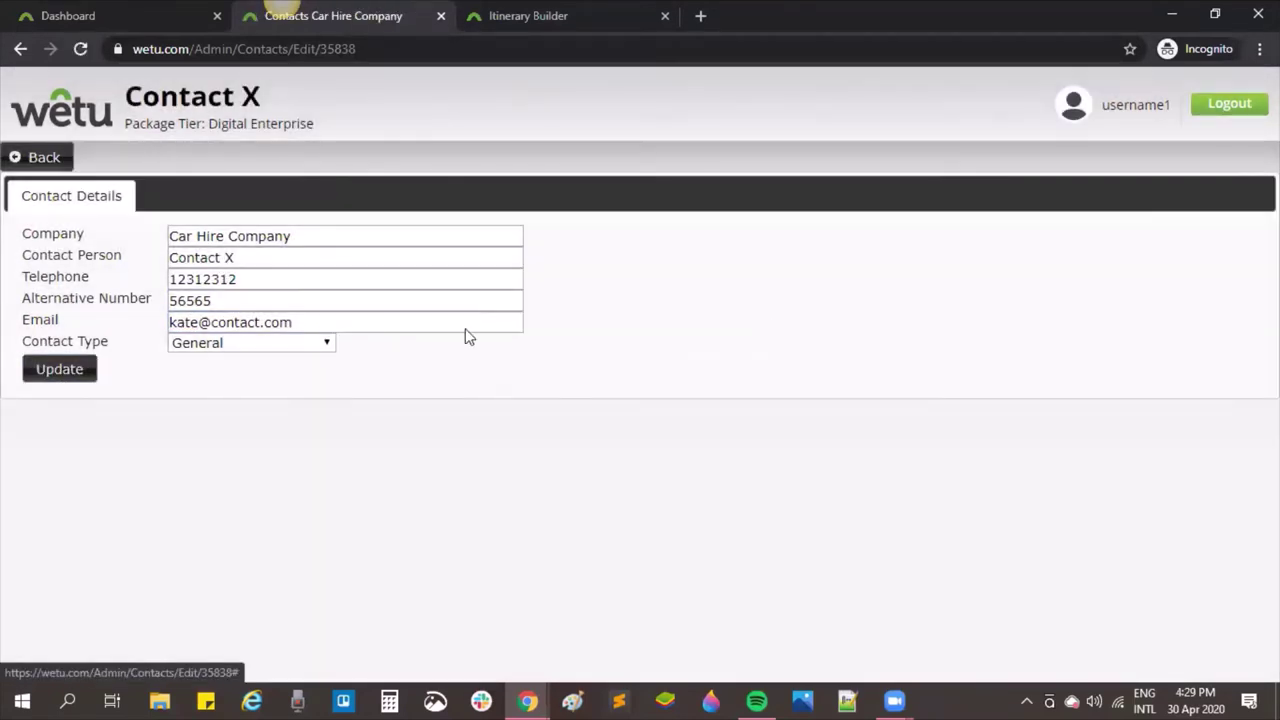
left_click(52, 160)
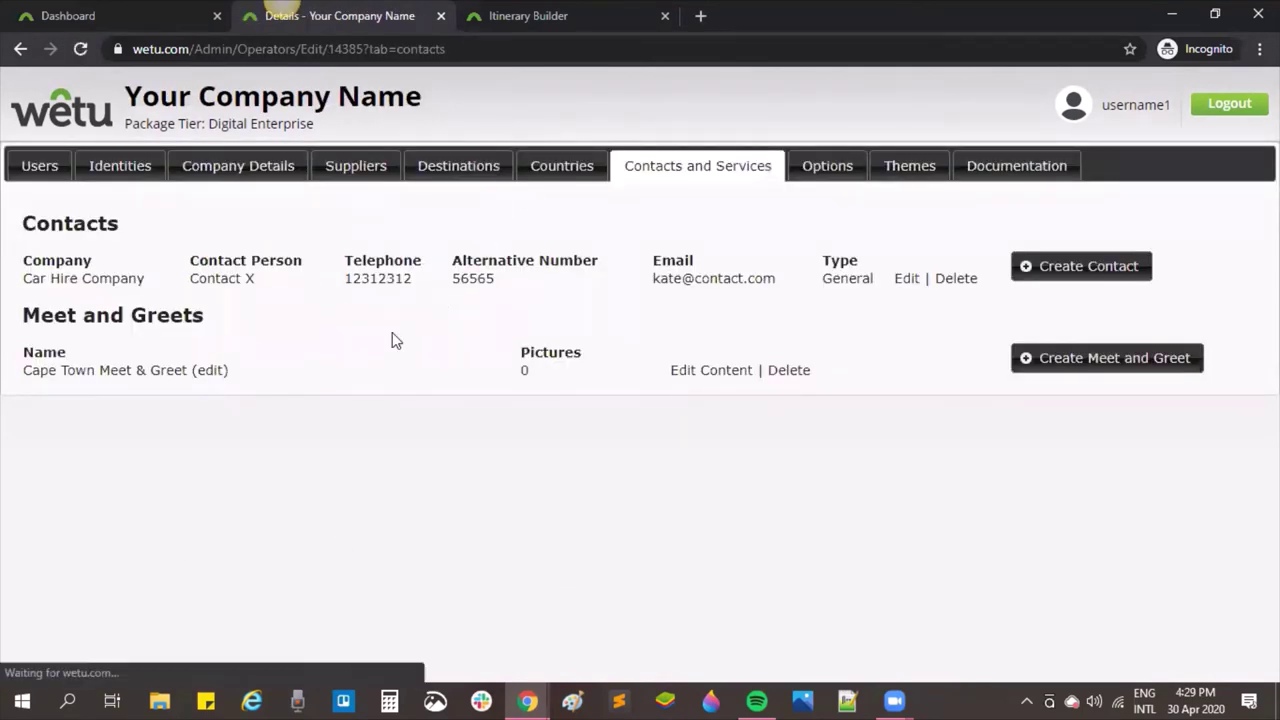
left_click(58, 14)
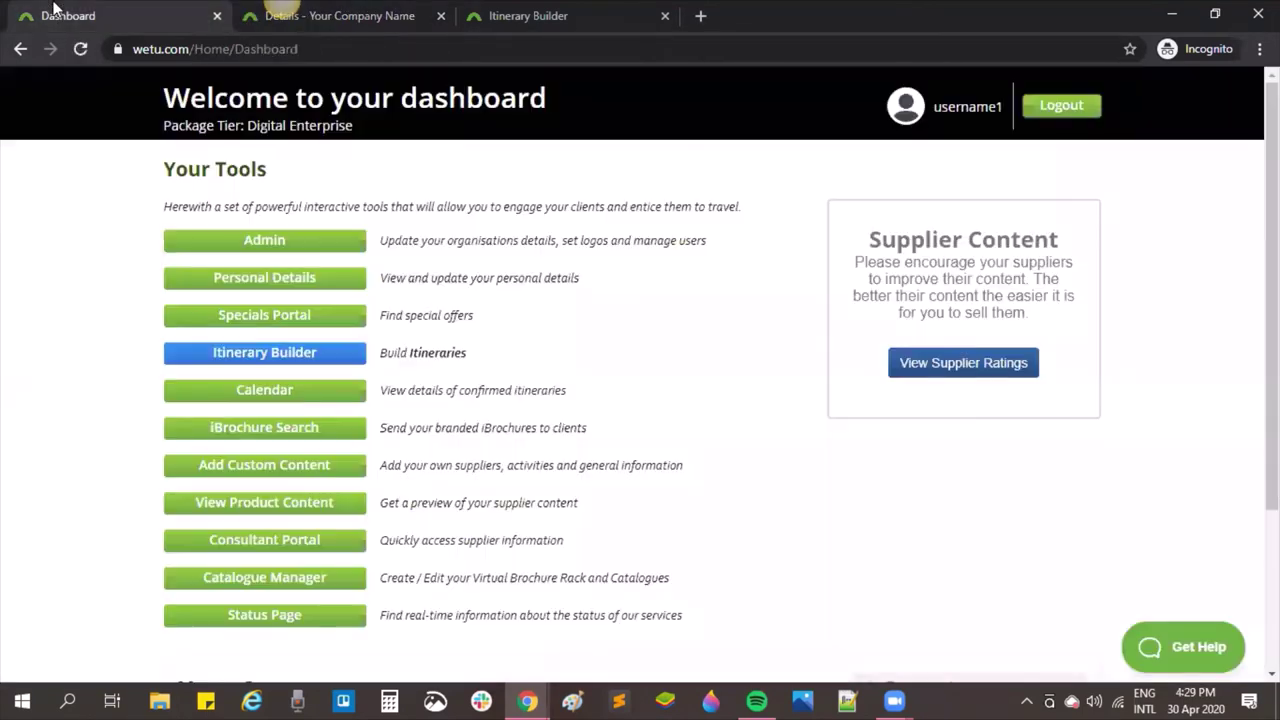
Step: Open the Webinar Training personal itinerary for editing in its Route Builder step
left_click(266, 356)
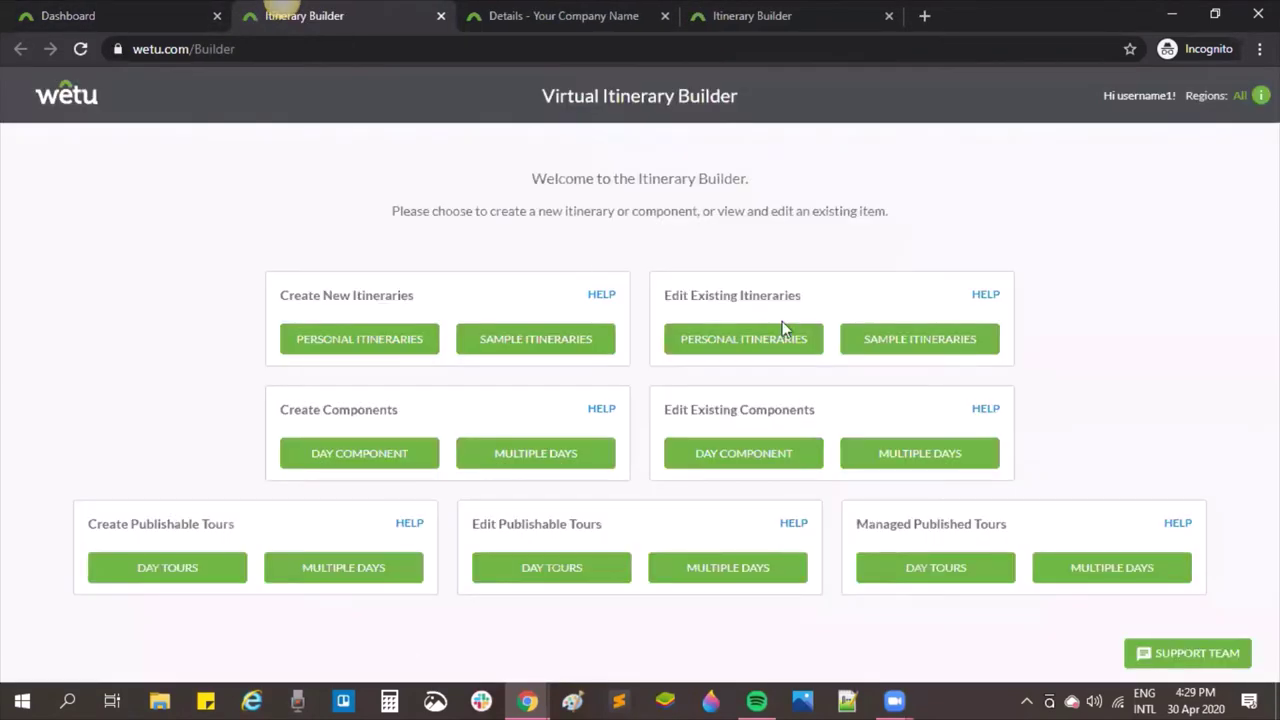
left_click(782, 334)
left_click(172, 232)
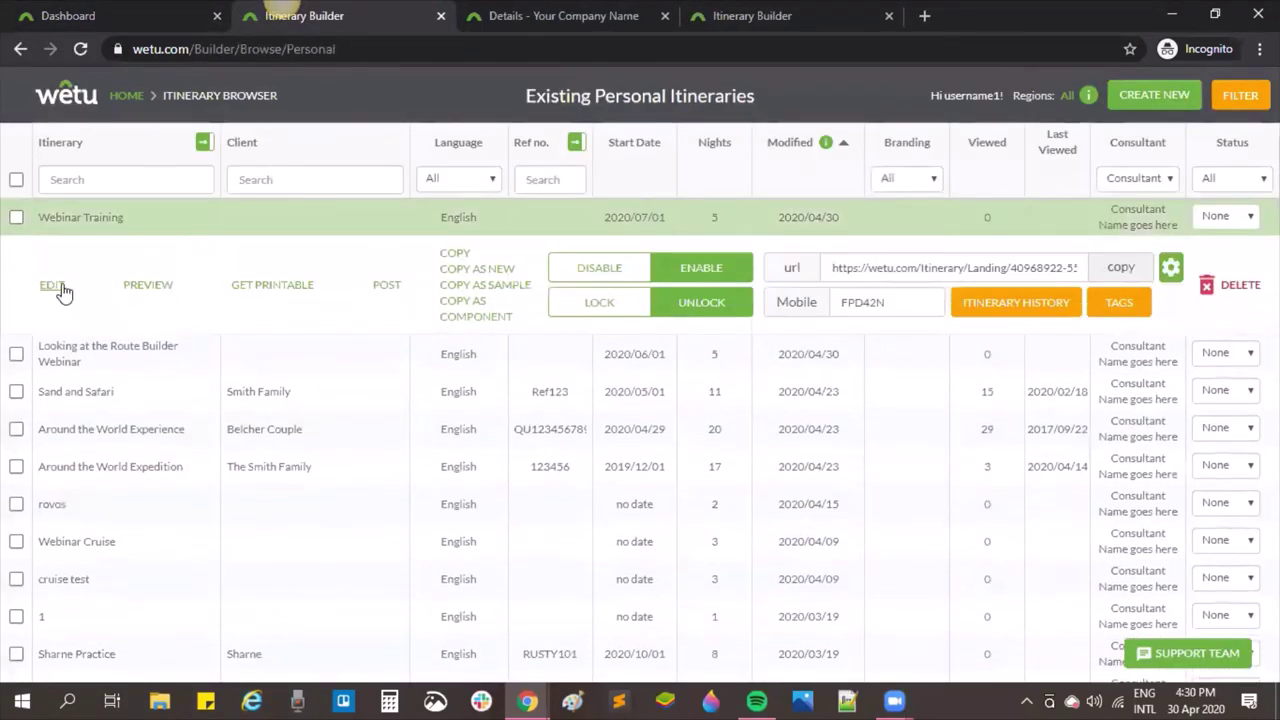
left_click(60, 288)
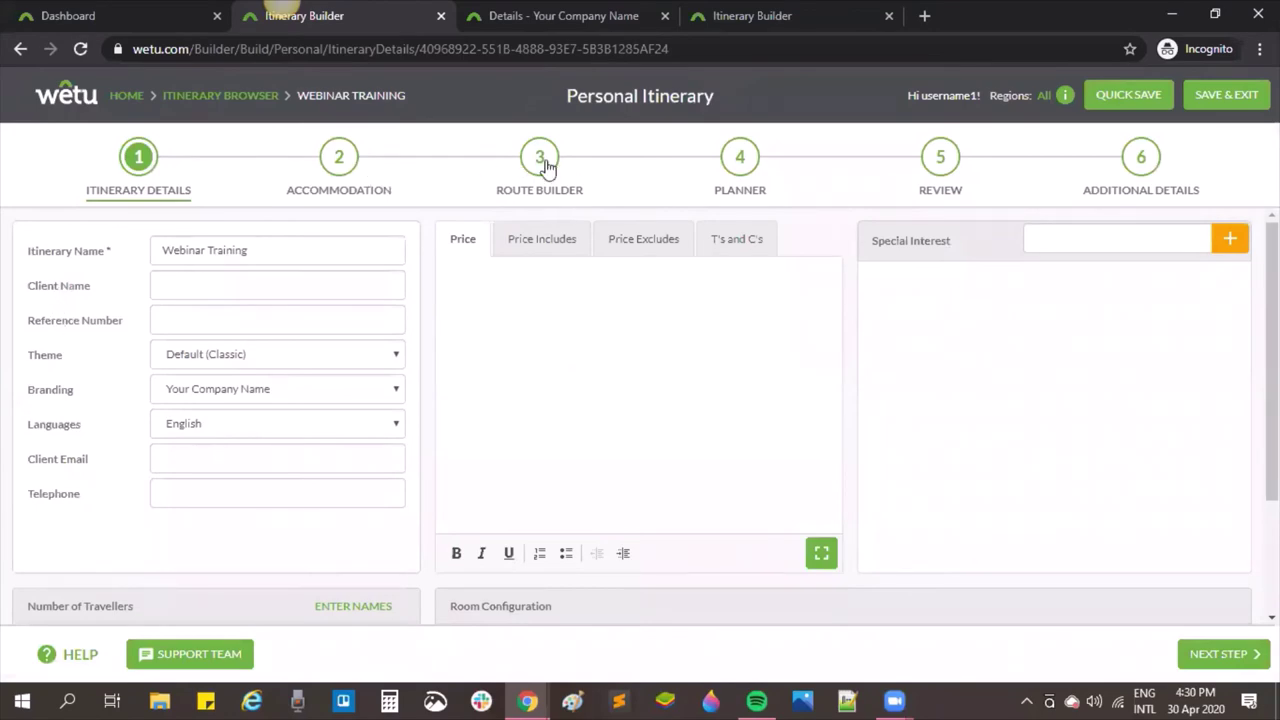
left_click(540, 158)
Step: Replace the Avis car hire booking with the loaded Car Hire Company contact and save
left_click(410, 590)
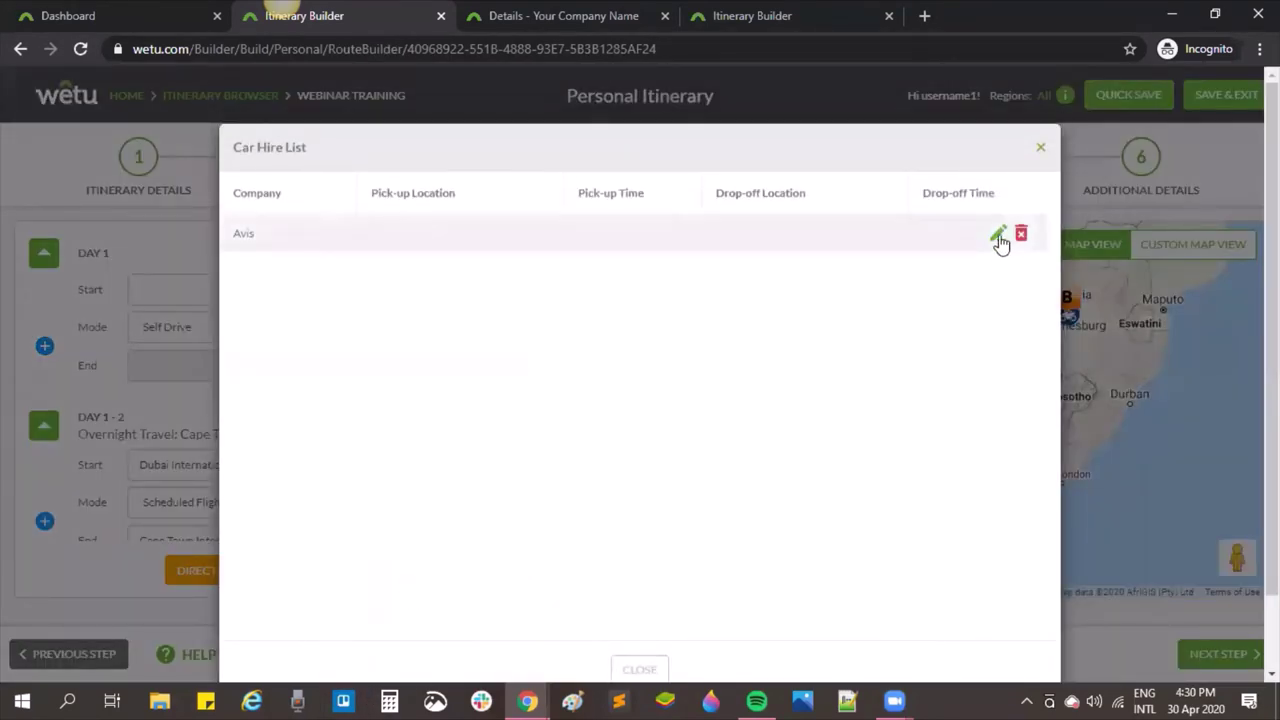
left_click(1000, 238)
left_click(833, 226)
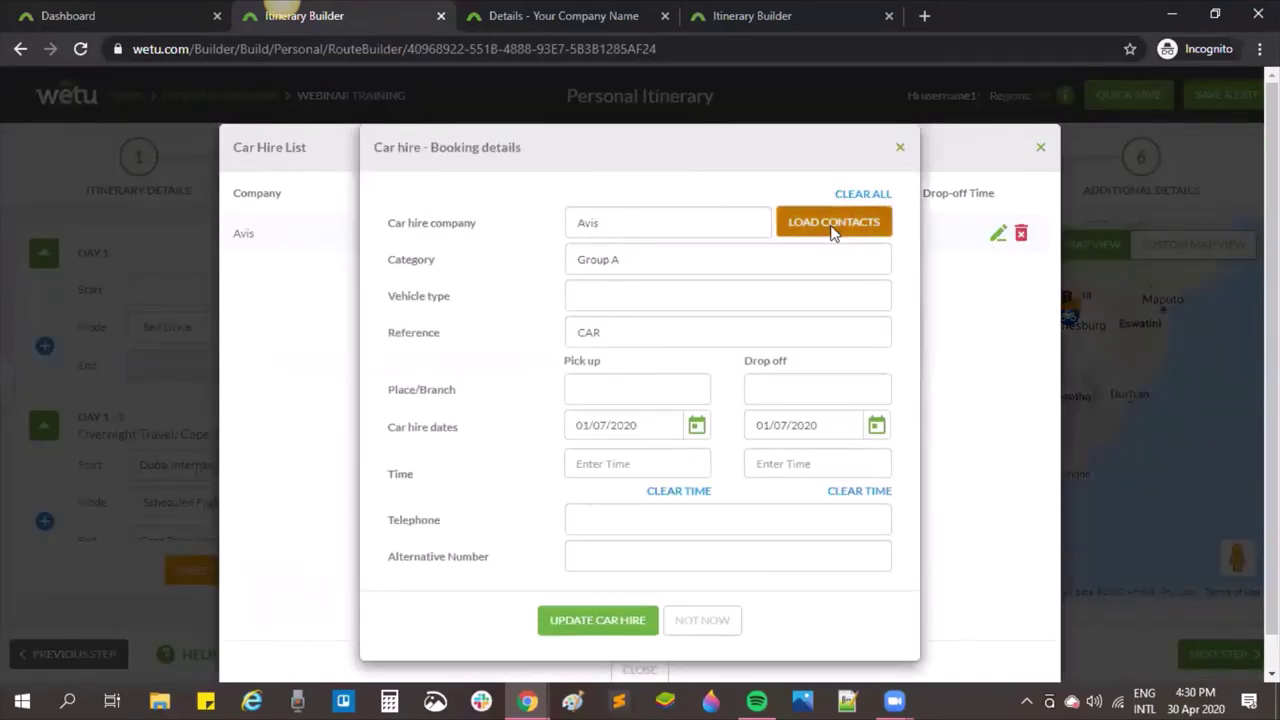
left_click(503, 270)
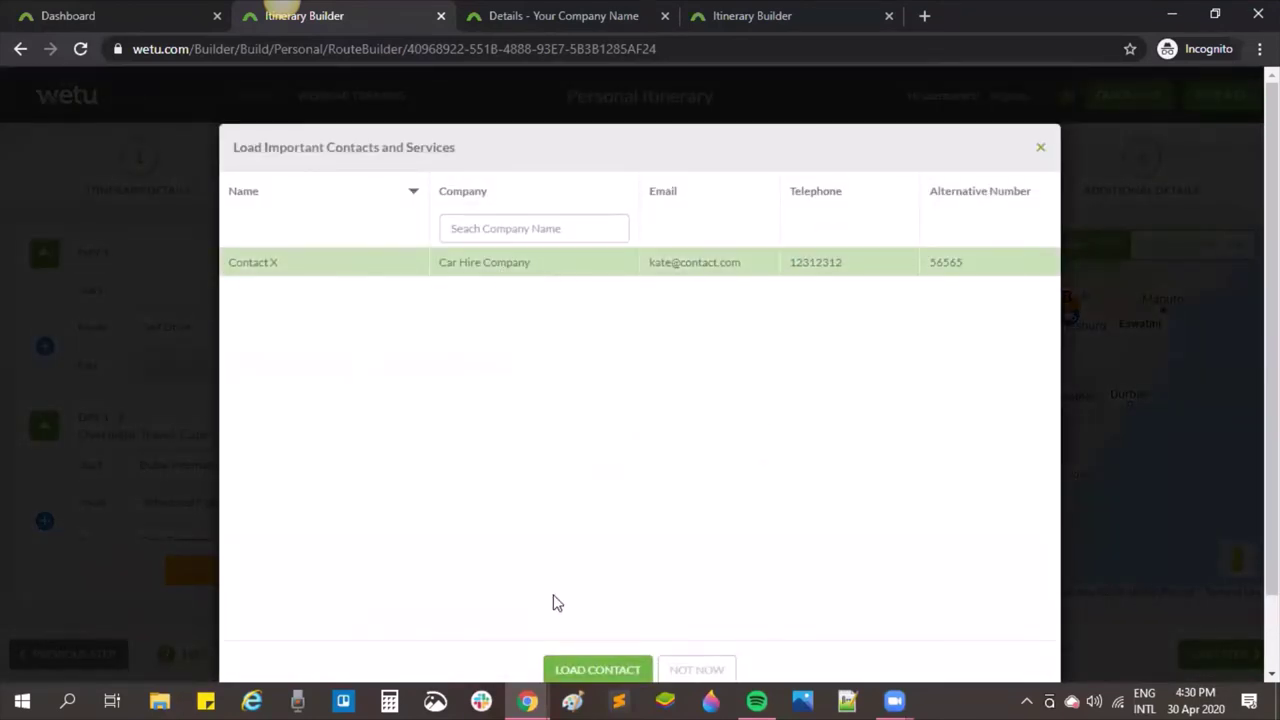
left_click(586, 669)
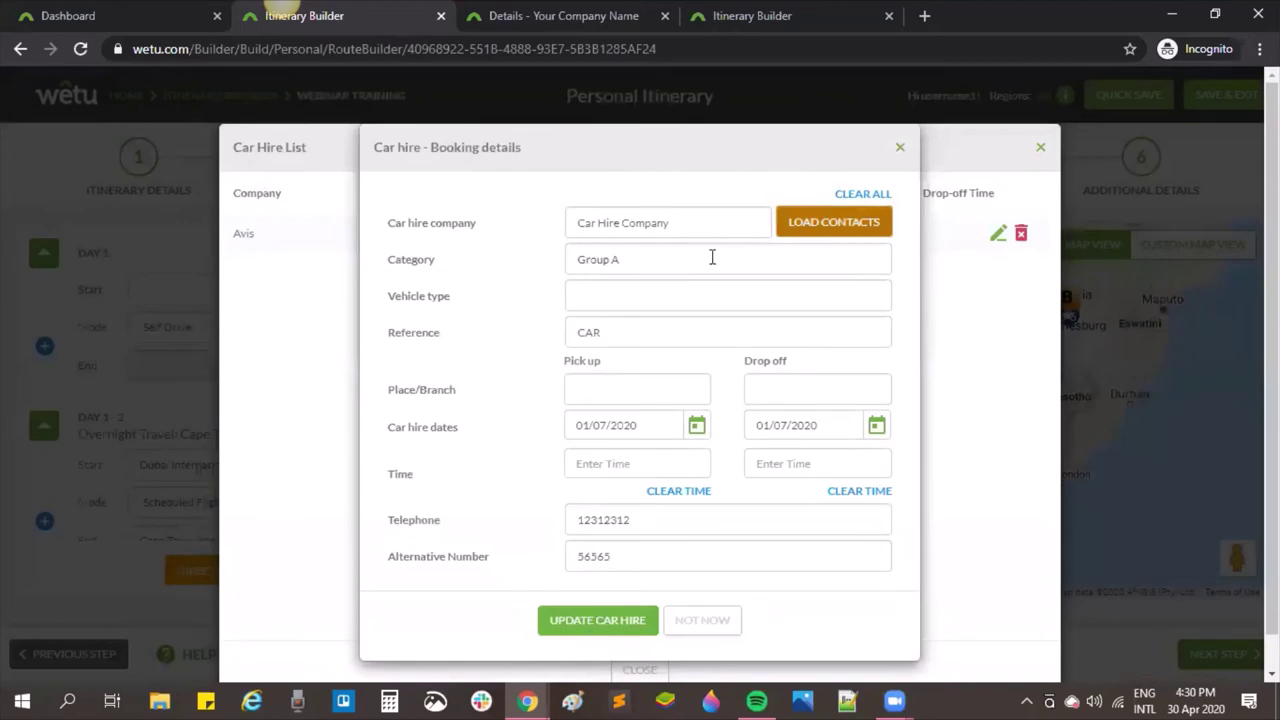
left_click(576, 624)
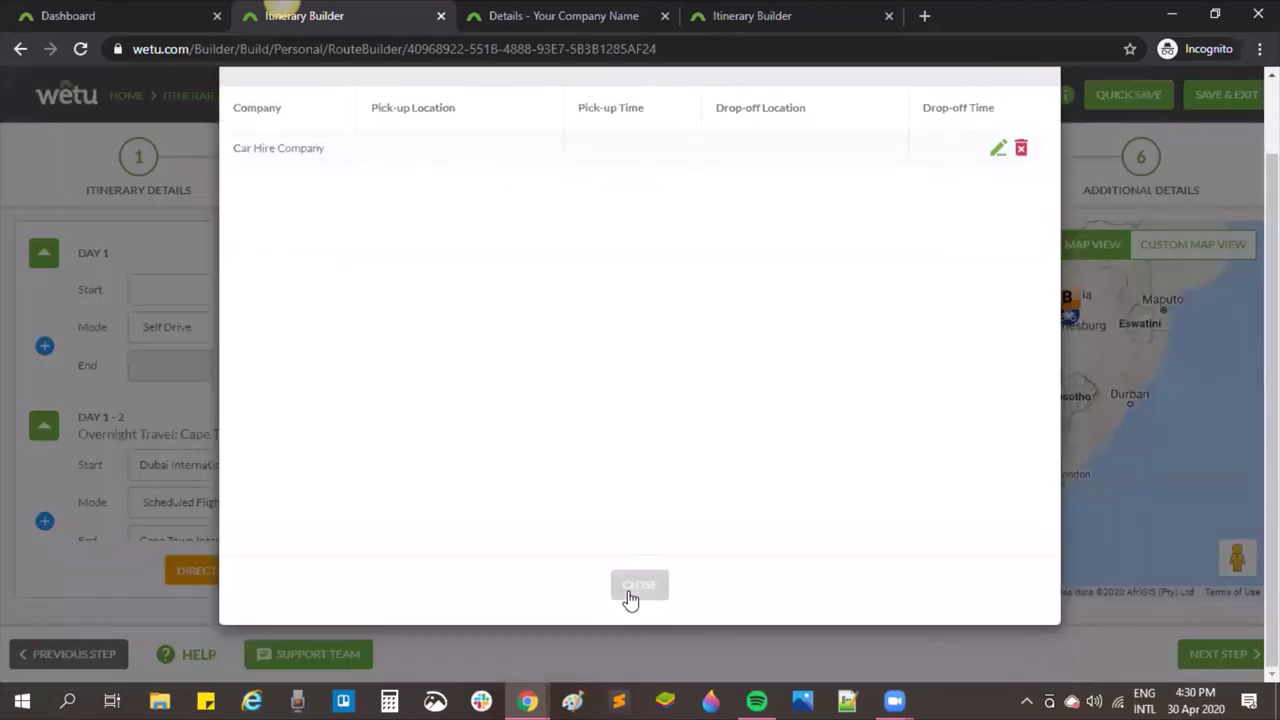
left_click(630, 590)
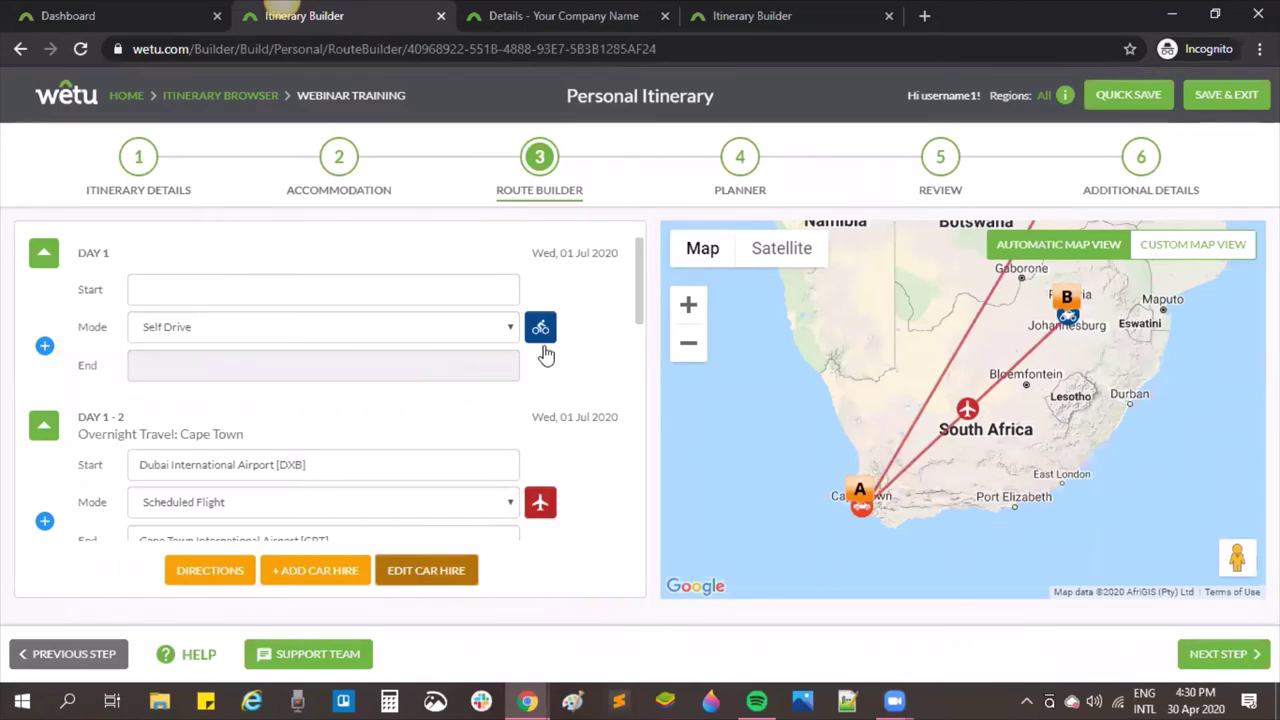
scroll(530, 476, "down", 2)
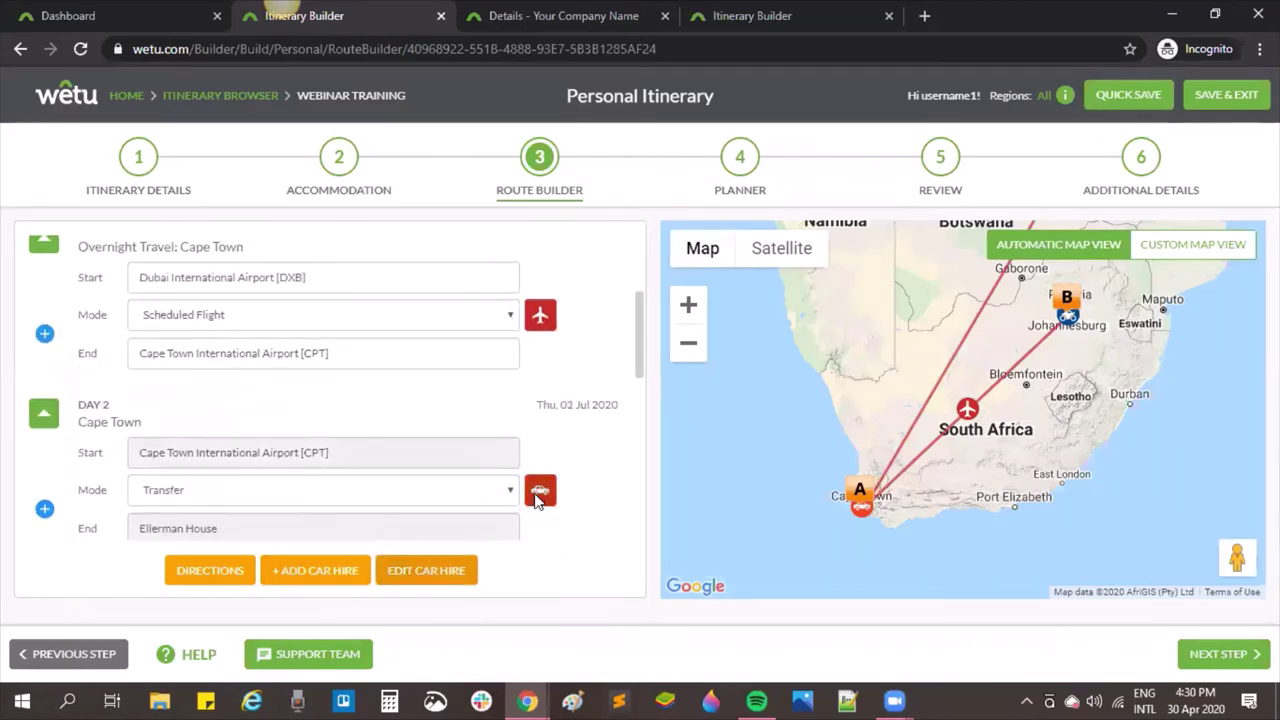
left_click(540, 488)
left_click(845, 259)
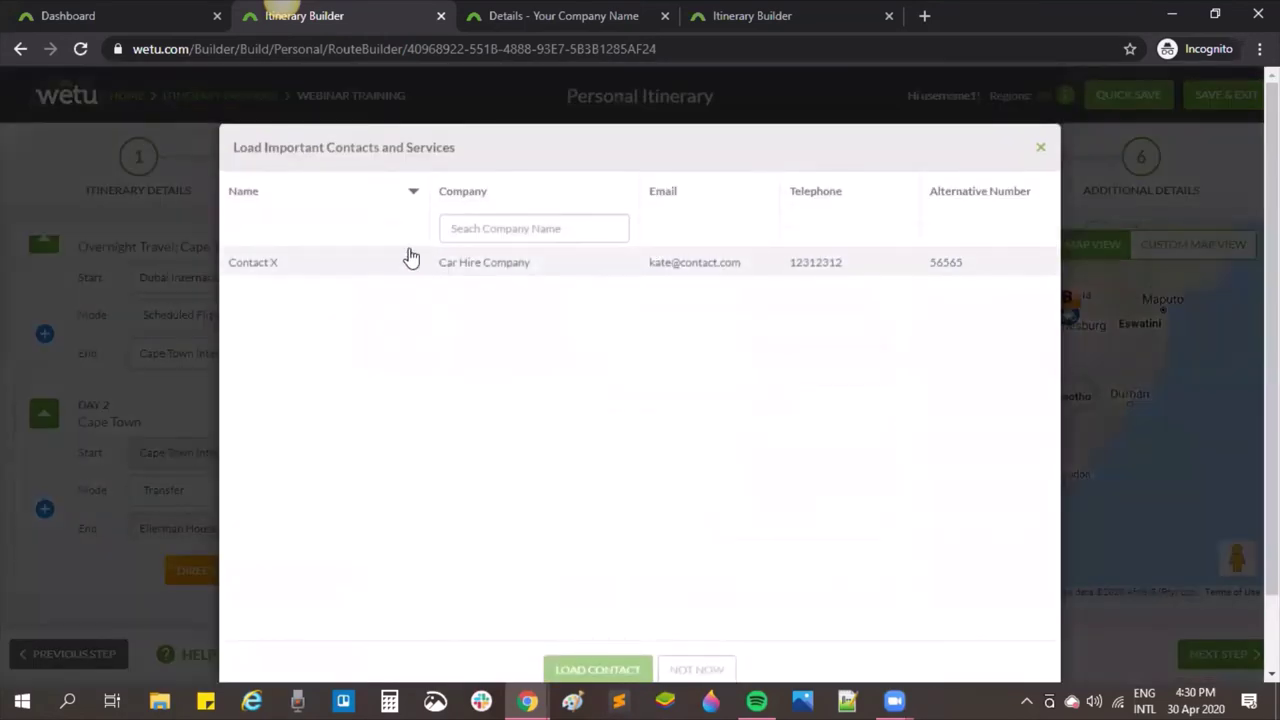
left_click(690, 668)
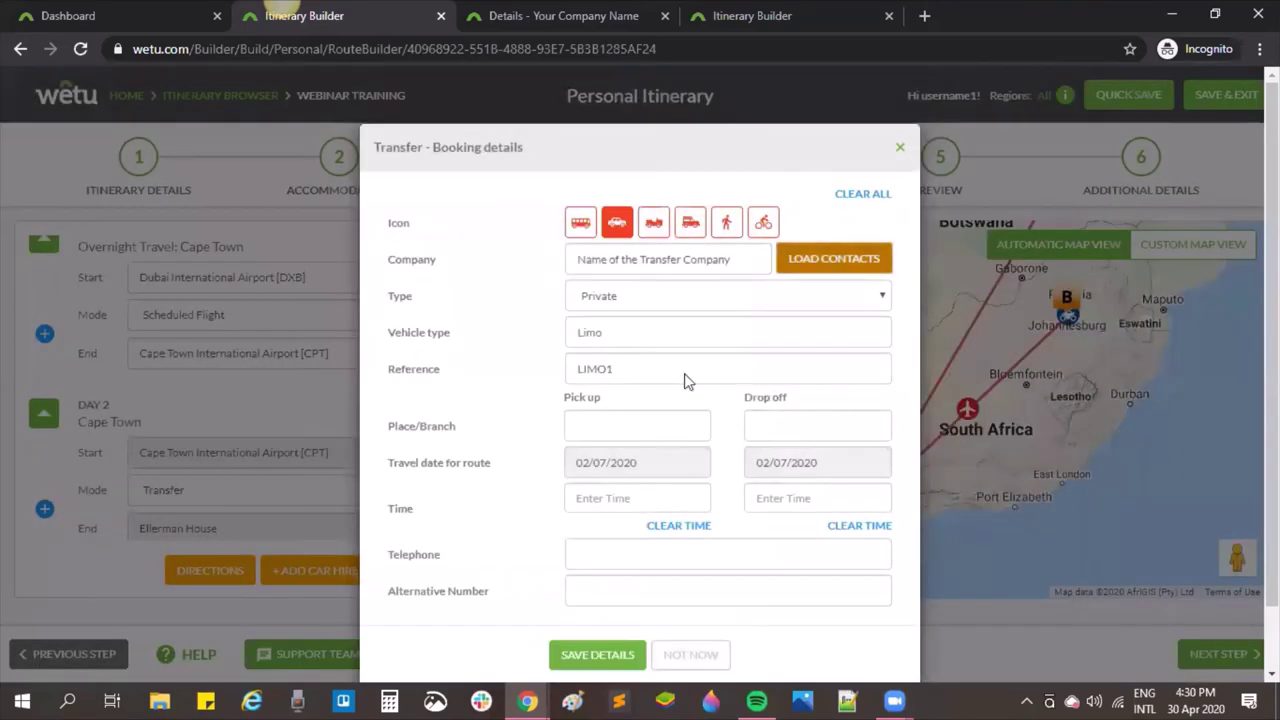
left_click(680, 662)
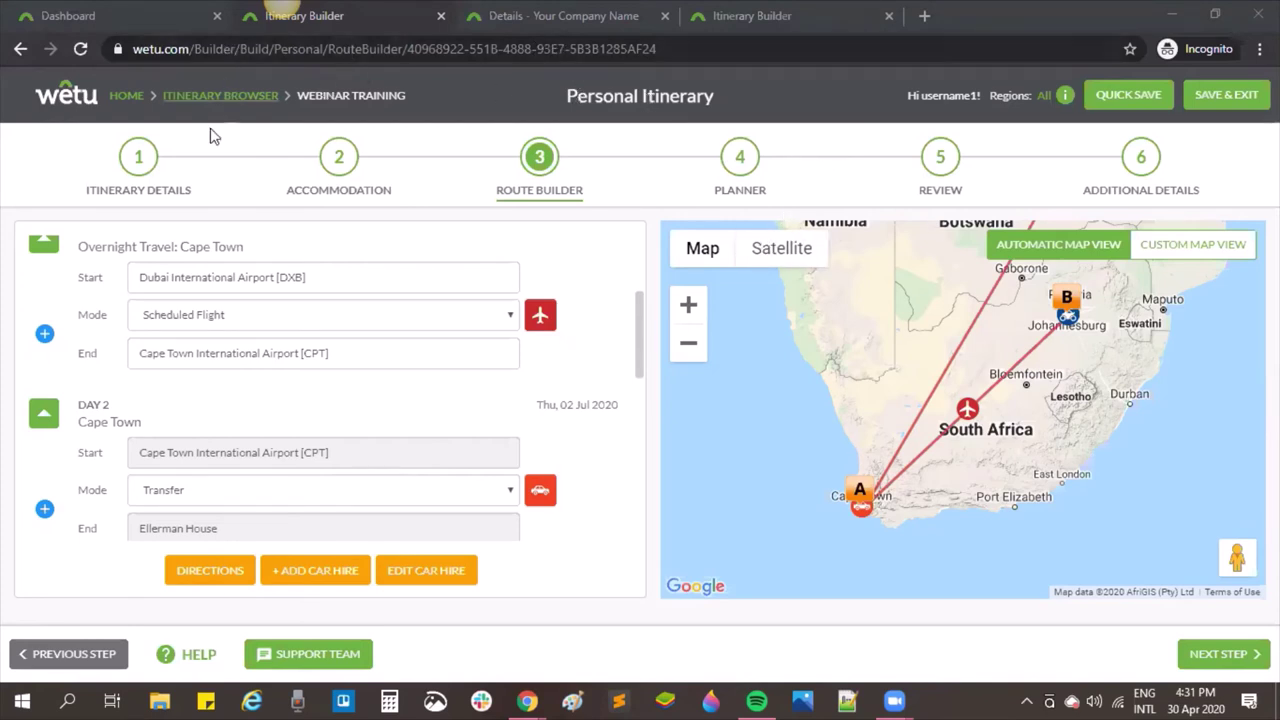
Step: Enter 'All Flights are added as booked by the client' under Itinerary Details' Price Excludes
left_click(140, 160)
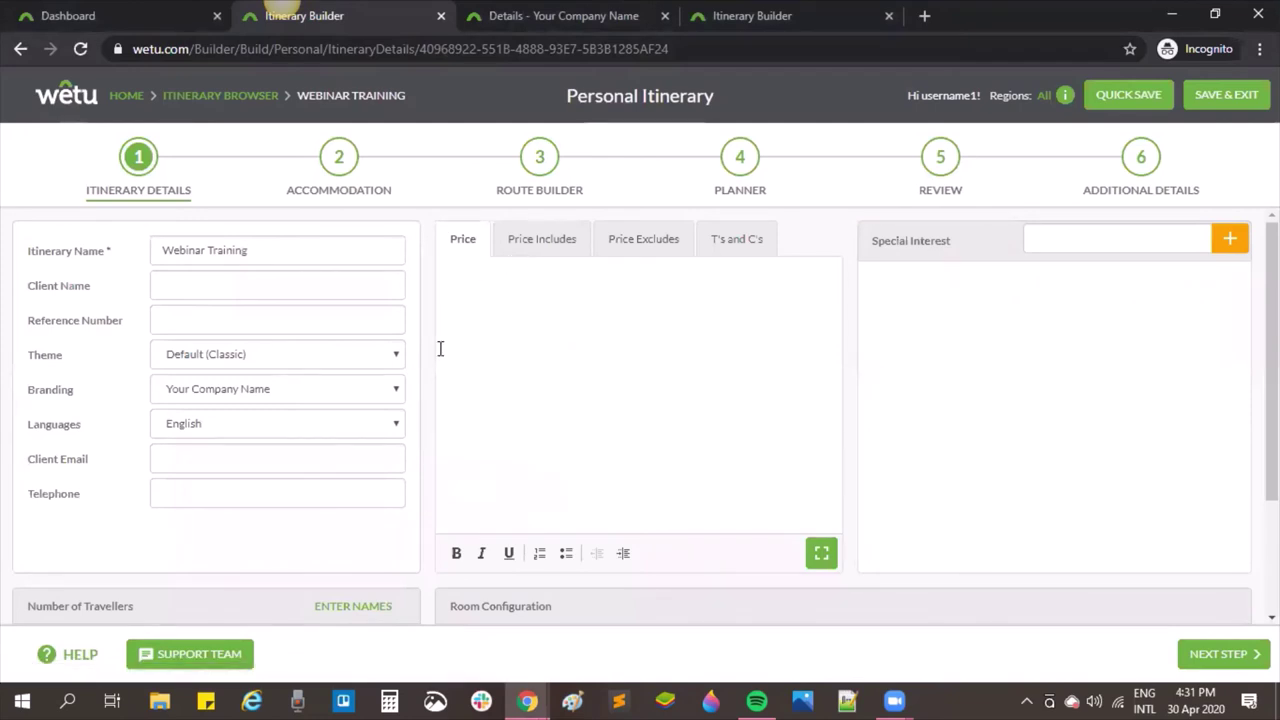
left_click(675, 238)
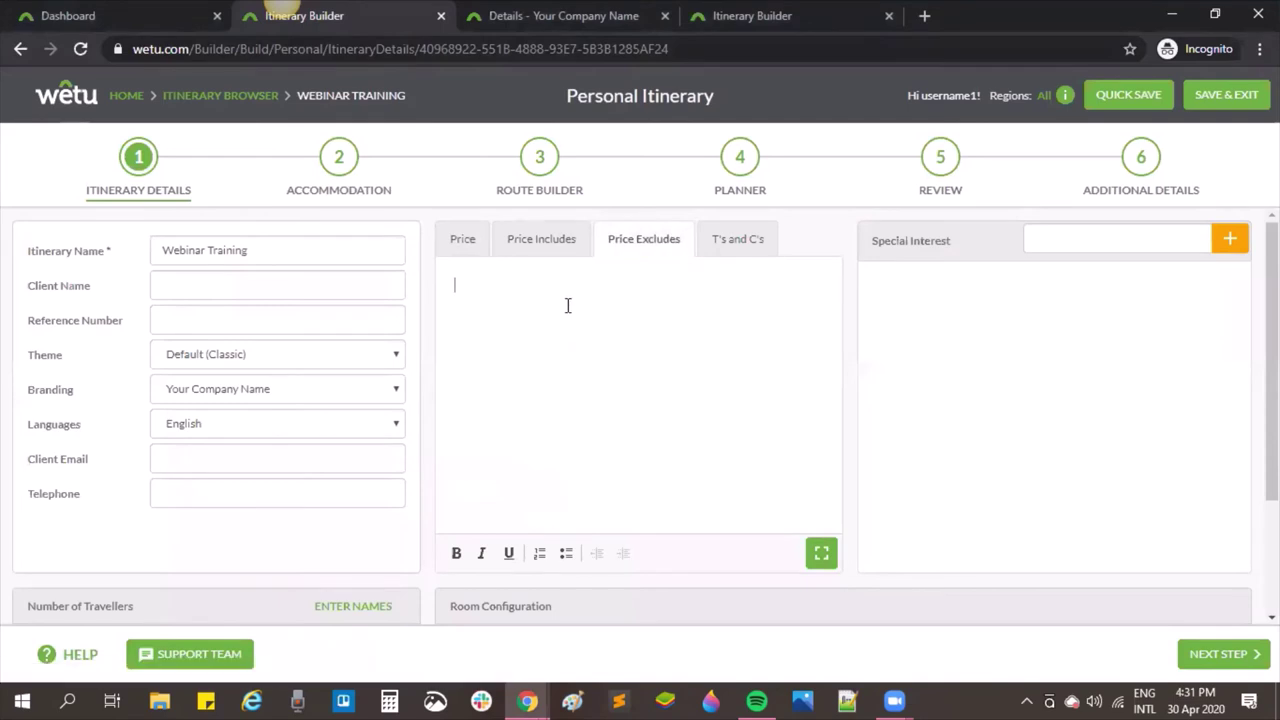
type("All Flights are added as")
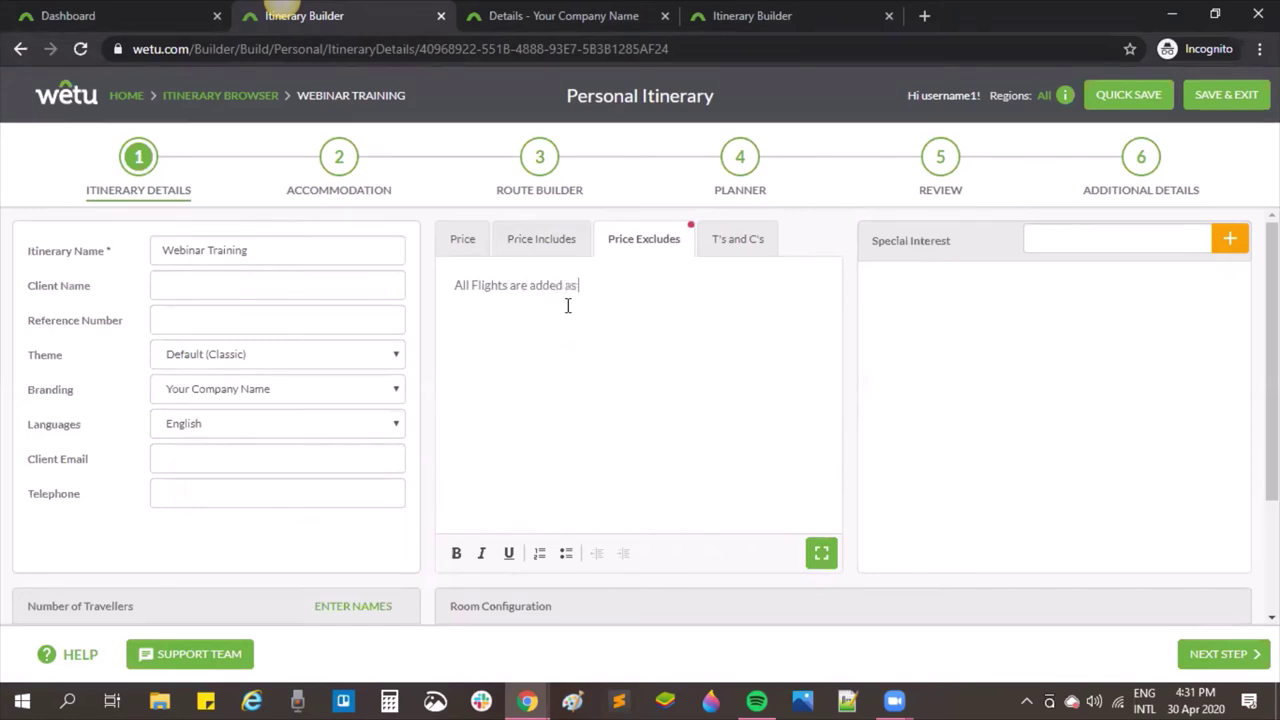
type(" booked by the client")
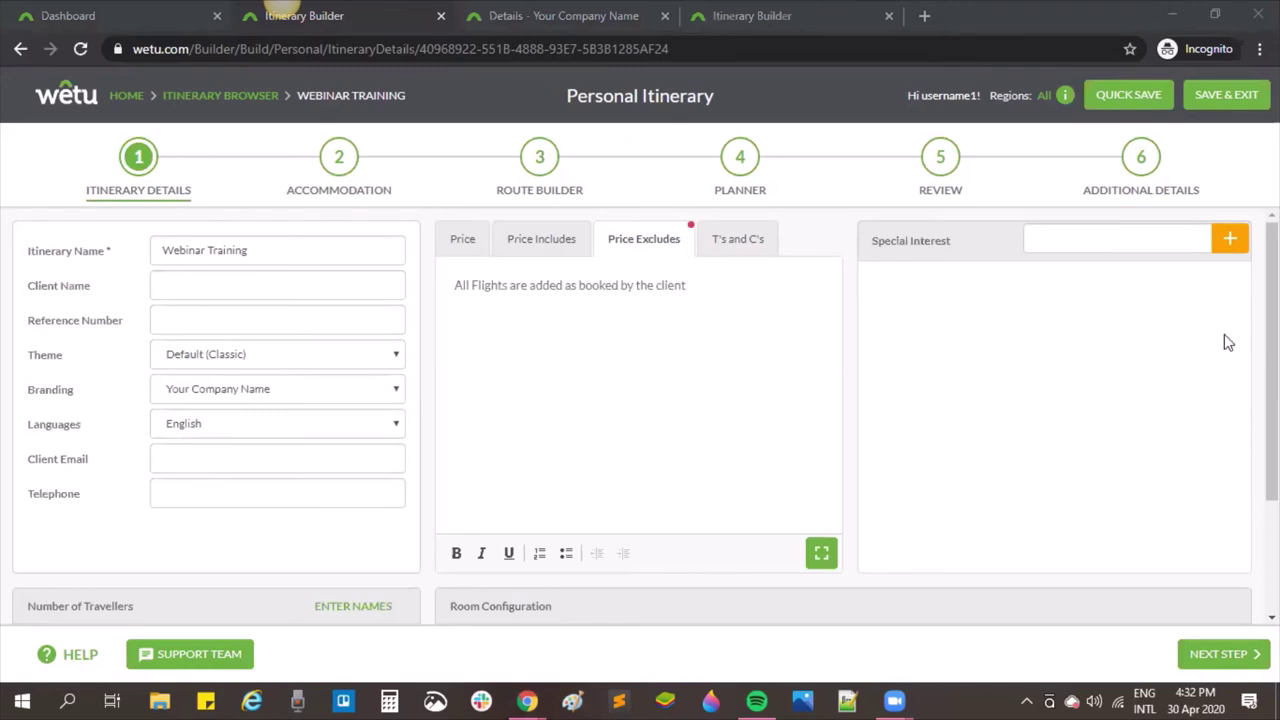
Step: Add Photography as a special interest on the itinerary
left_click(1055, 236)
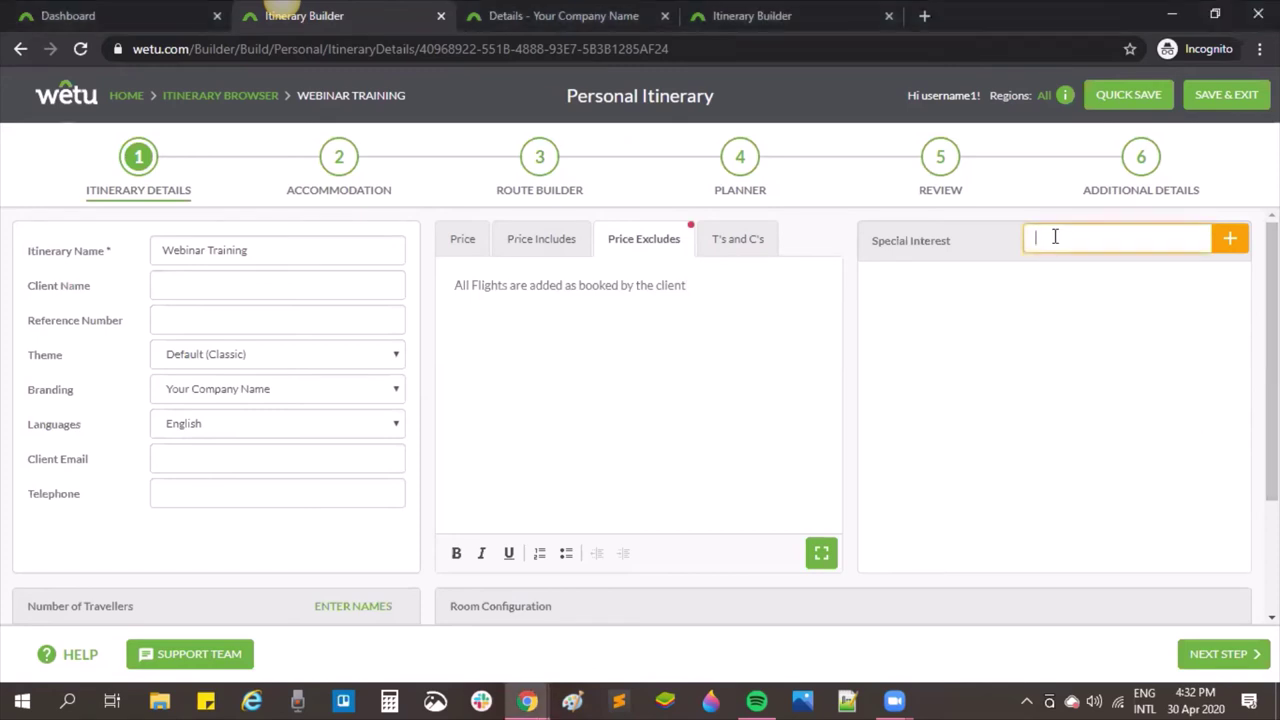
type("Photography")
key("Return")
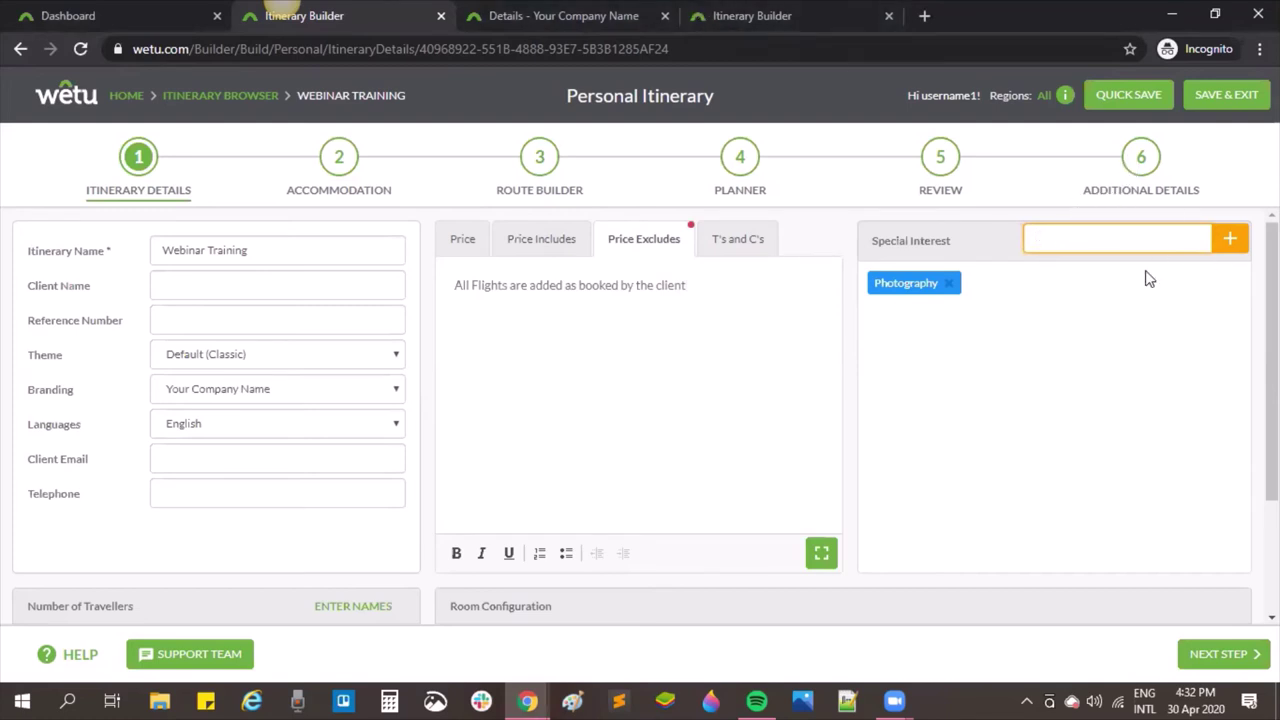
key("alt+Tab")
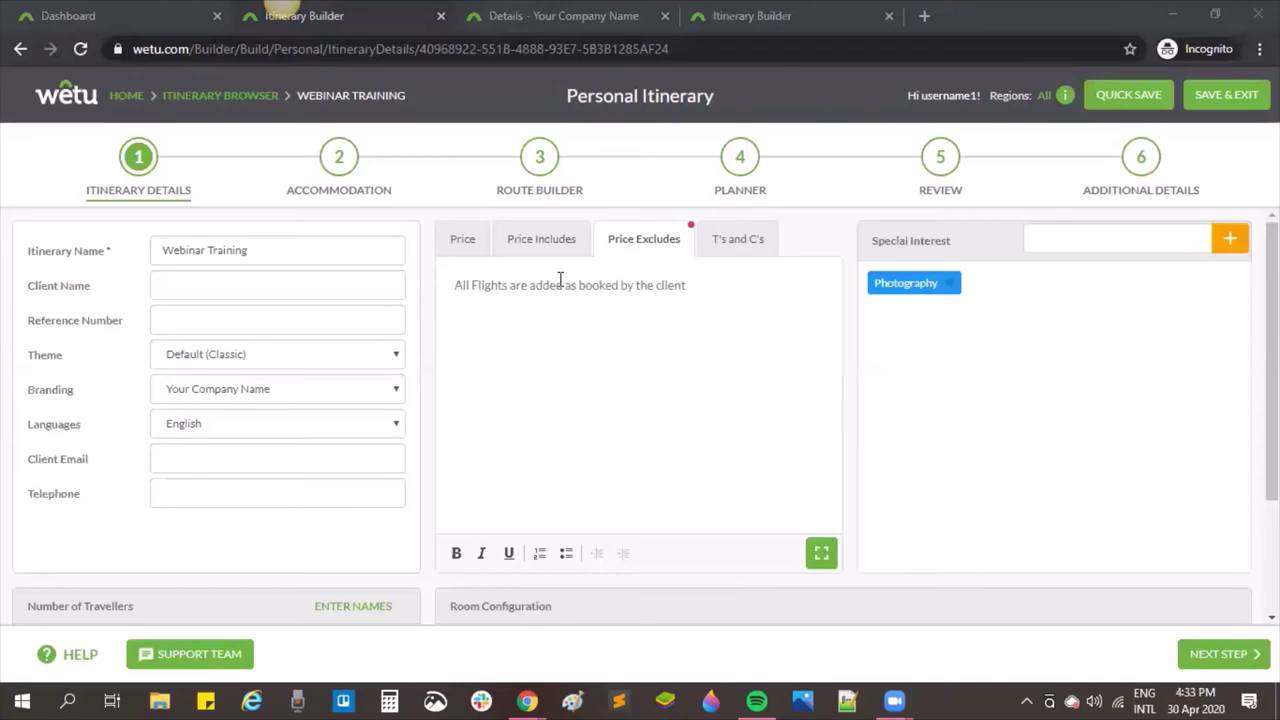
Step: Review and save the Day 1 flight's booking details, then move to the additional details step
left_click(538, 176)
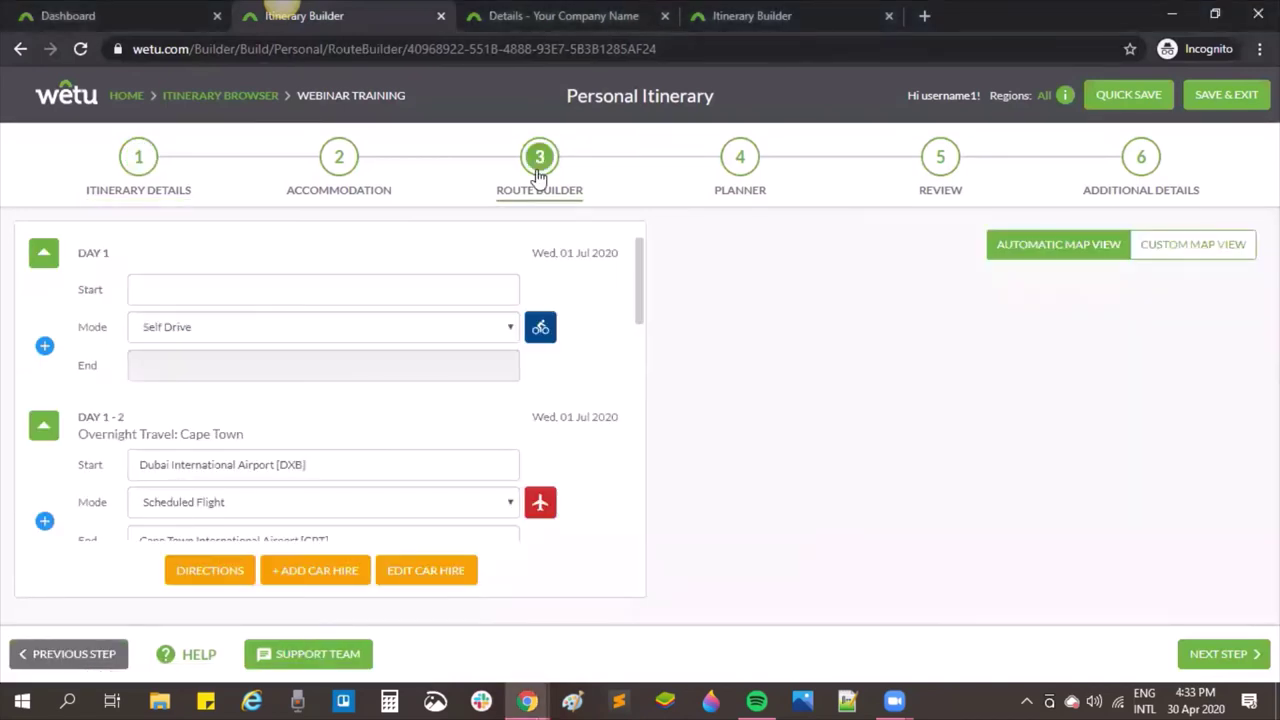
left_click_drag(637, 294, 641, 330)
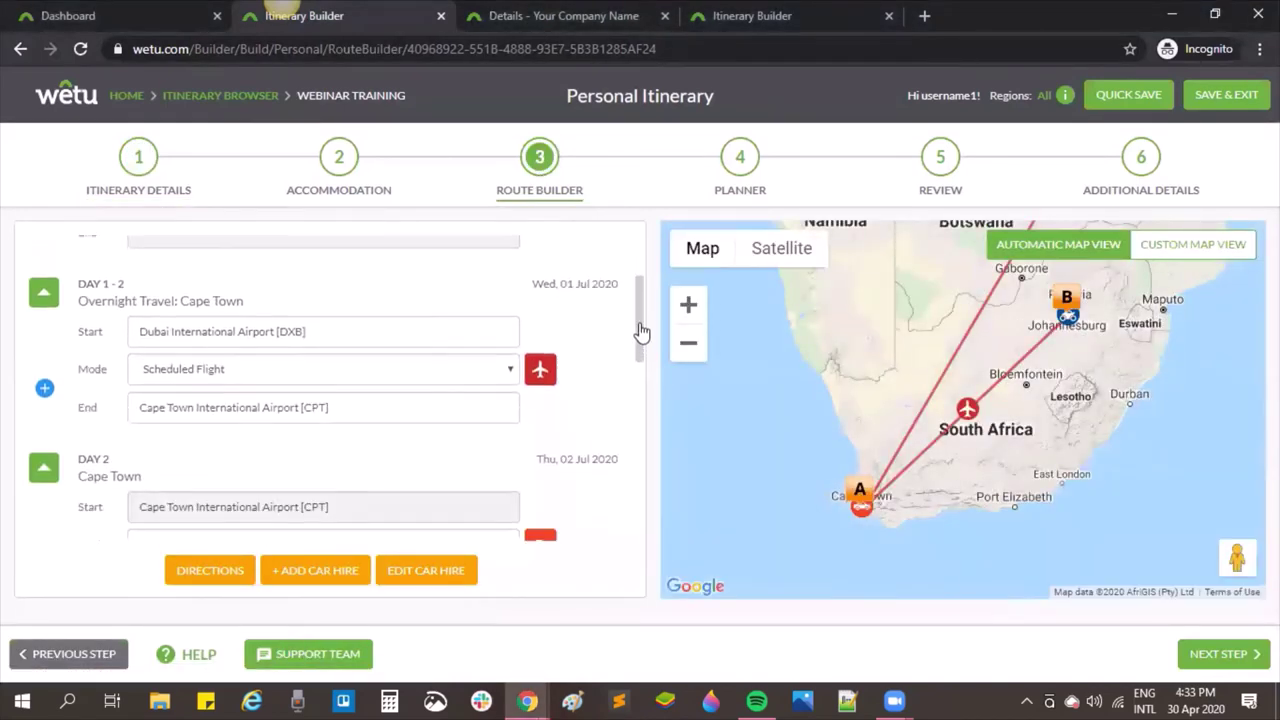
left_click(540, 369)
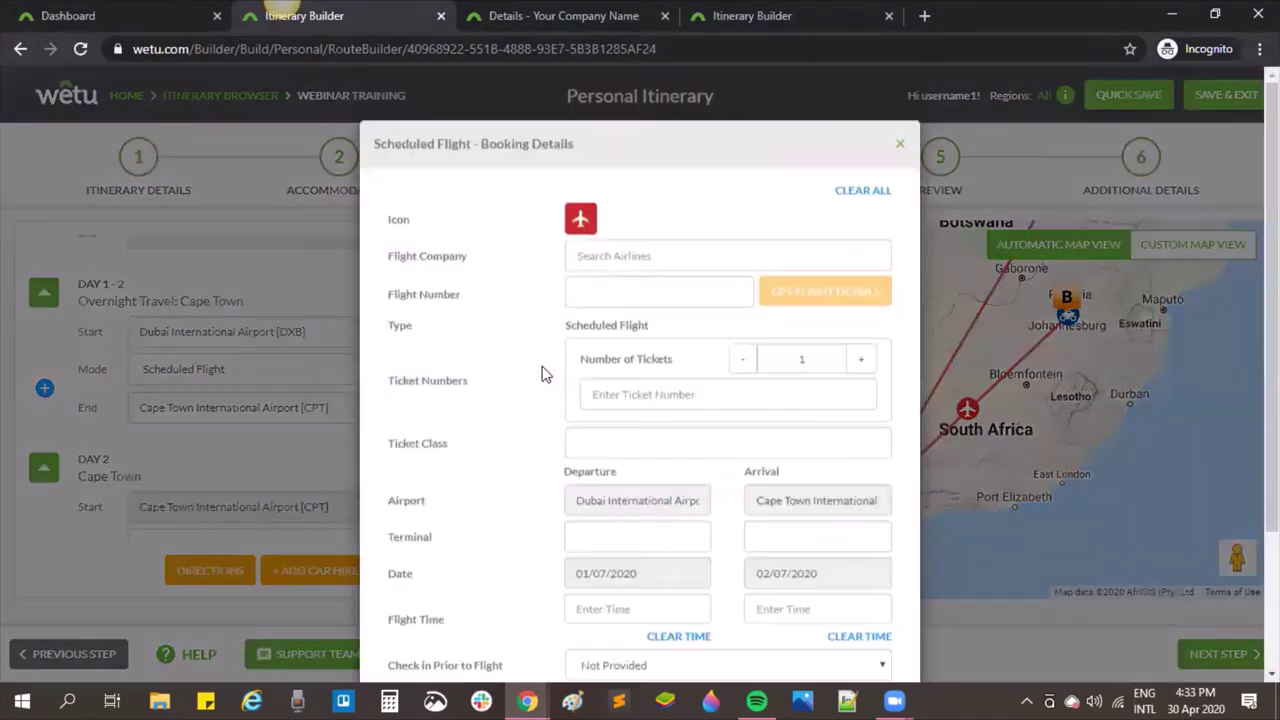
left_click(641, 260)
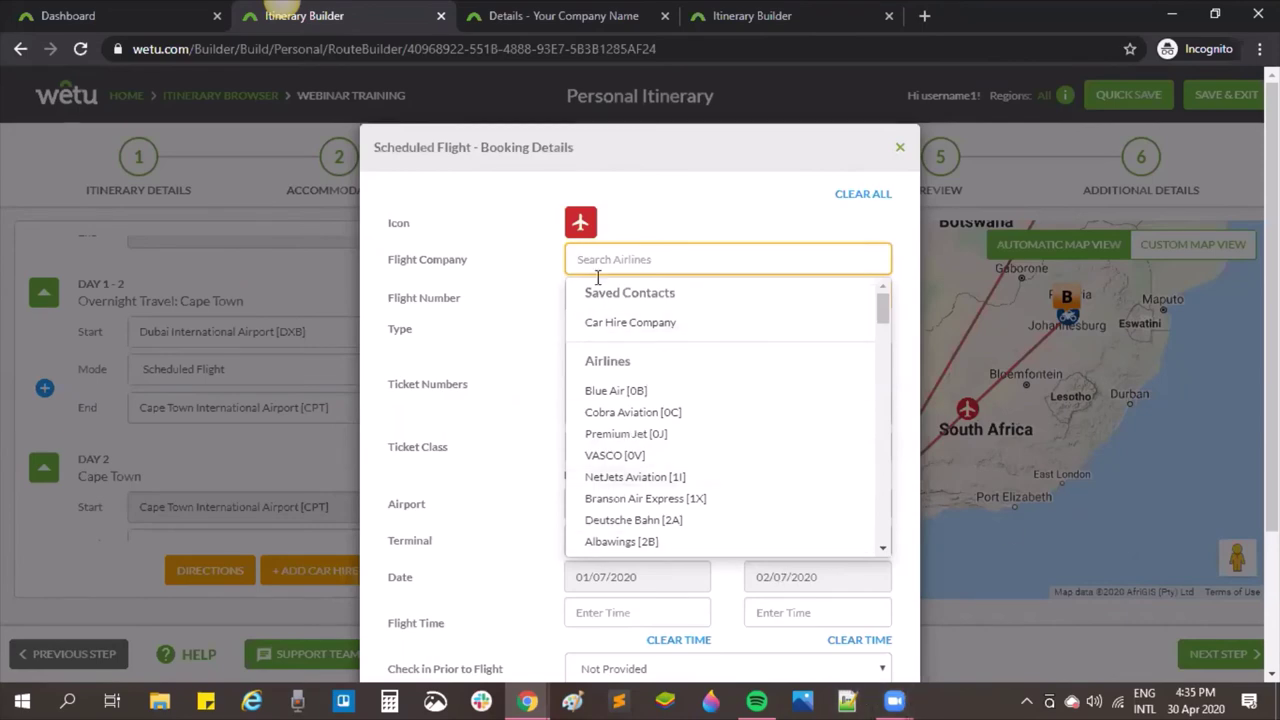
left_click(517, 350)
scroll(497, 415, "down", 2)
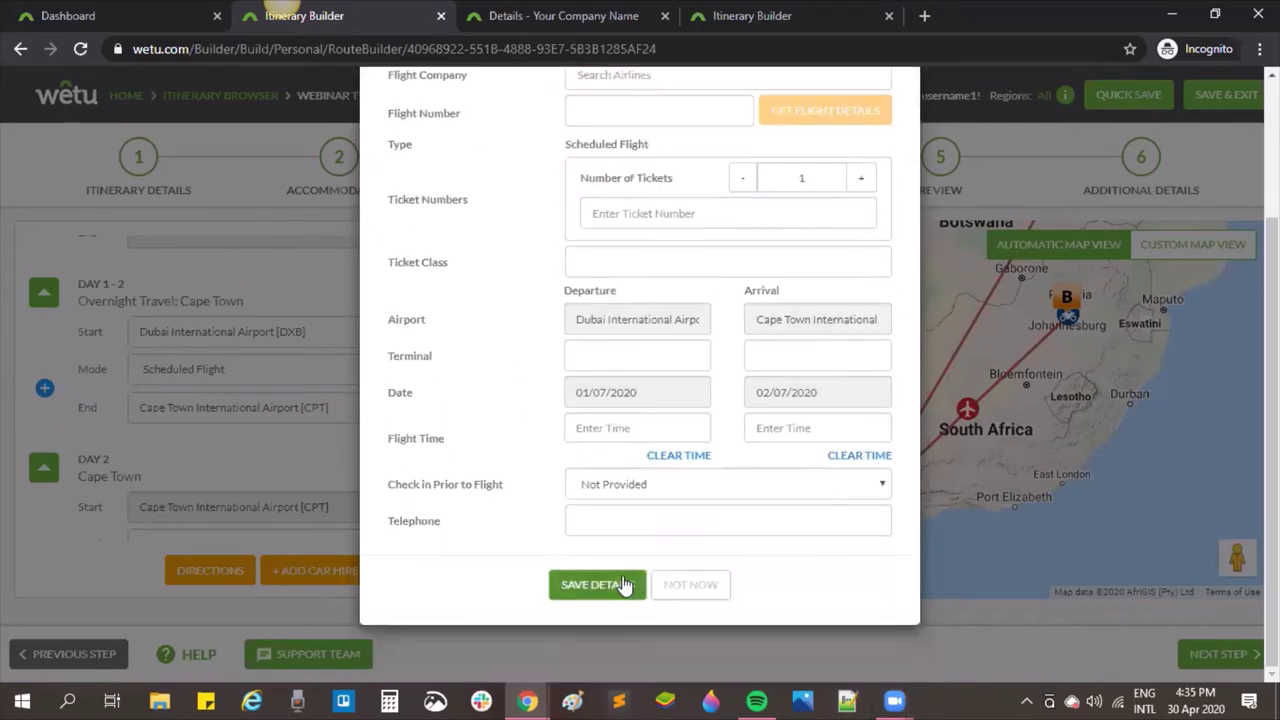
left_click(597, 584)
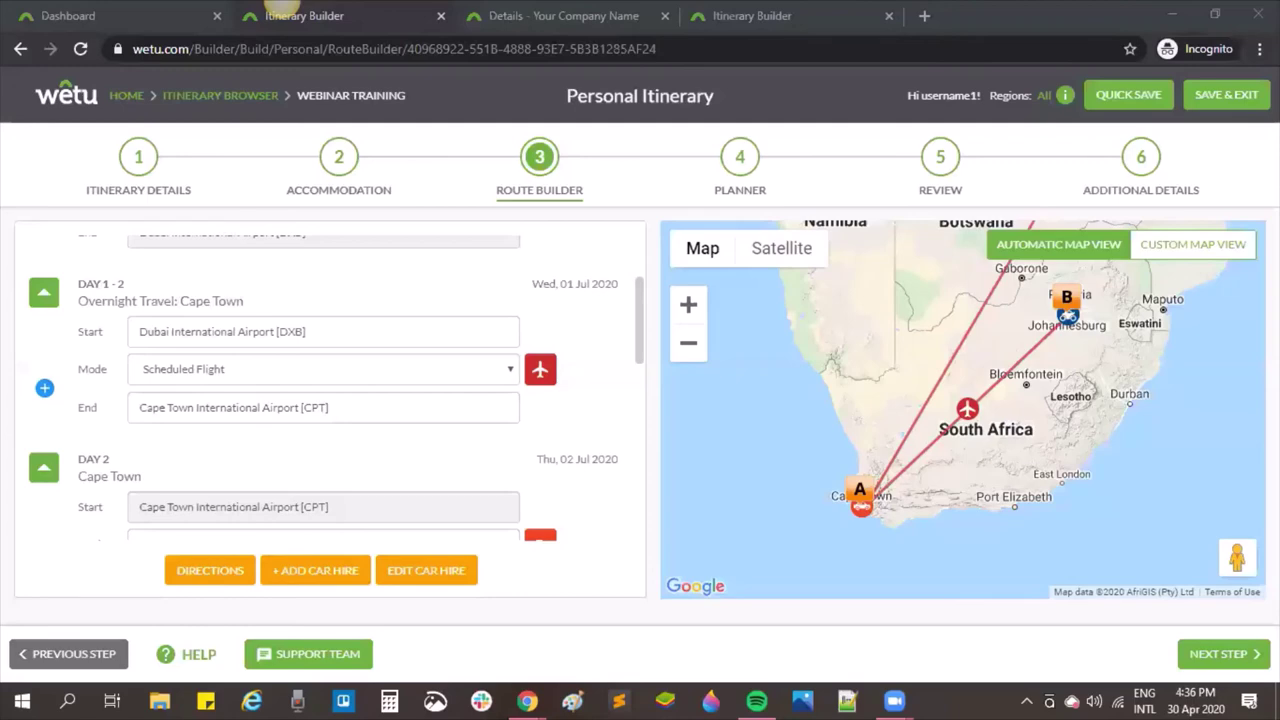
left_click(1148, 188)
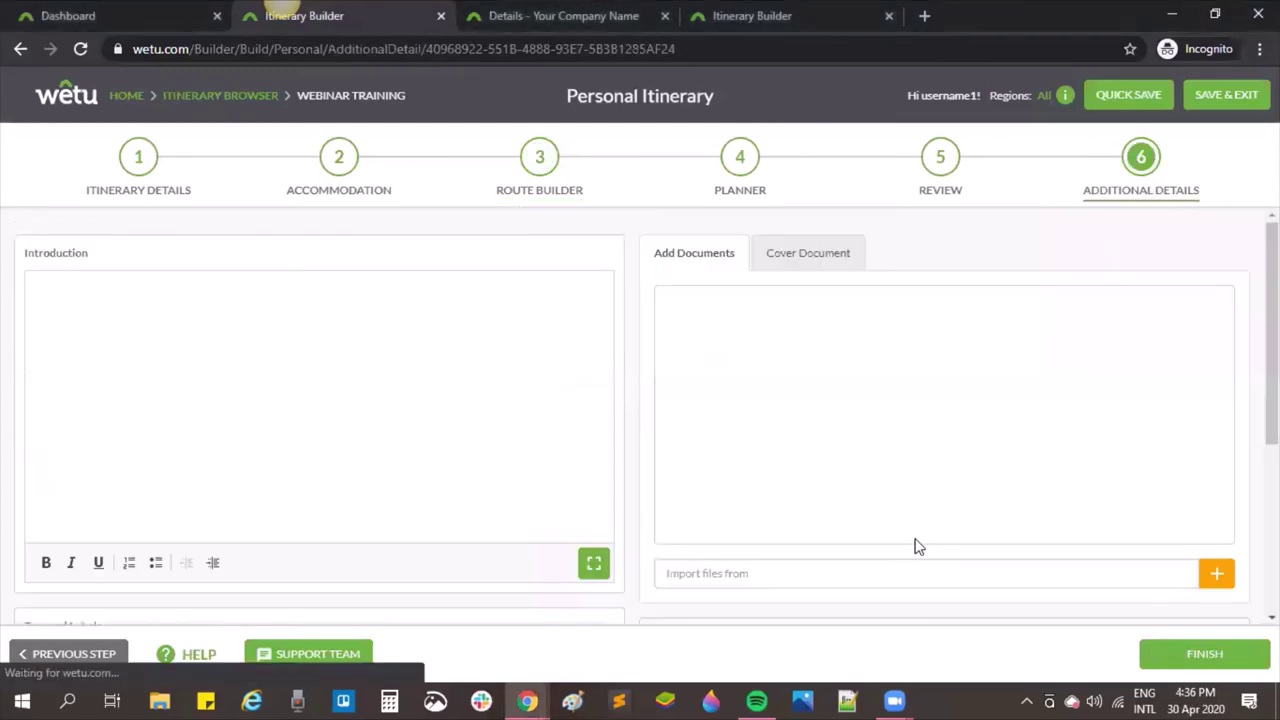
scroll(1005, 494, "down", 5)
Step: Open the Webinar Training client preview in a new tab and enter its overview
left_click(1086, 523)
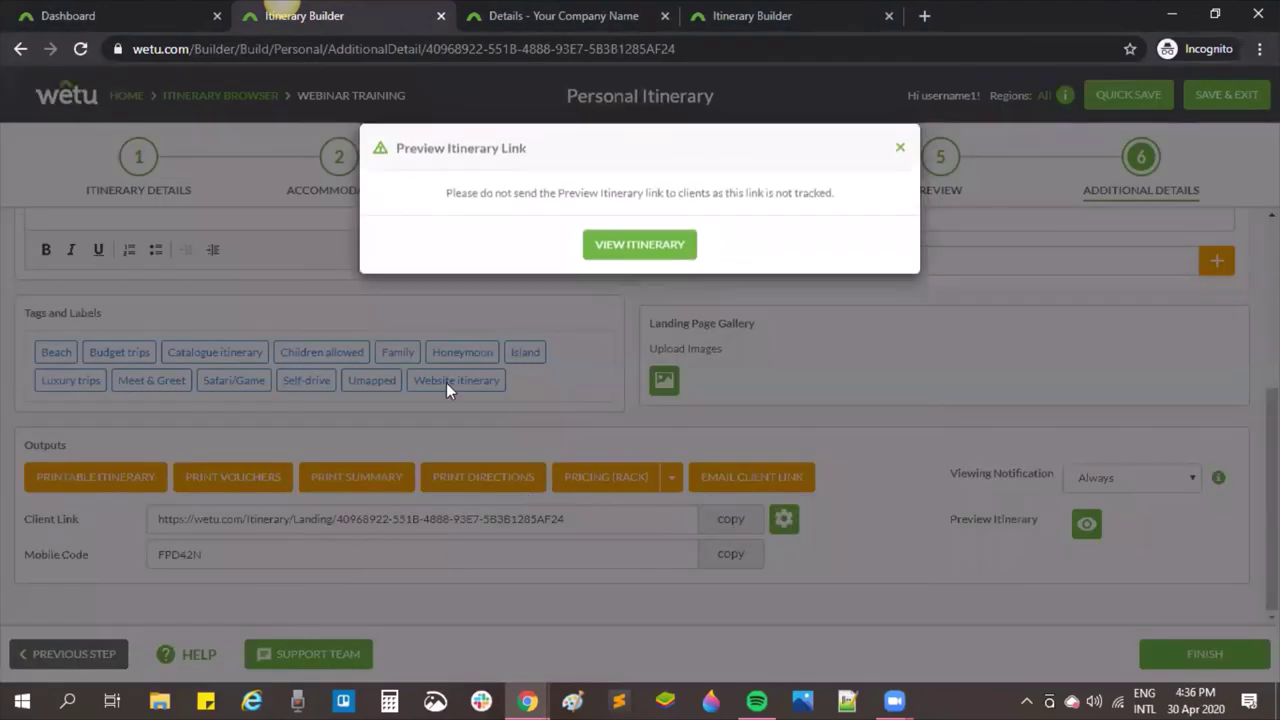
left_click(645, 248)
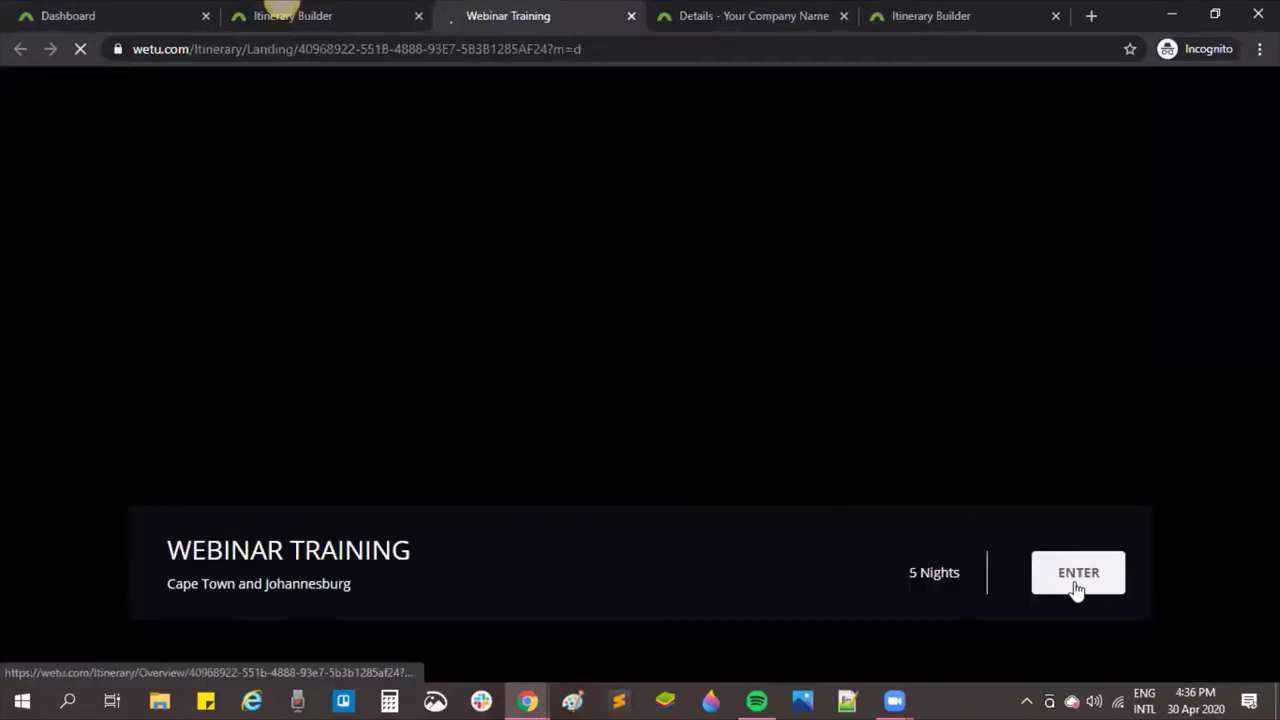
left_click(1077, 586)
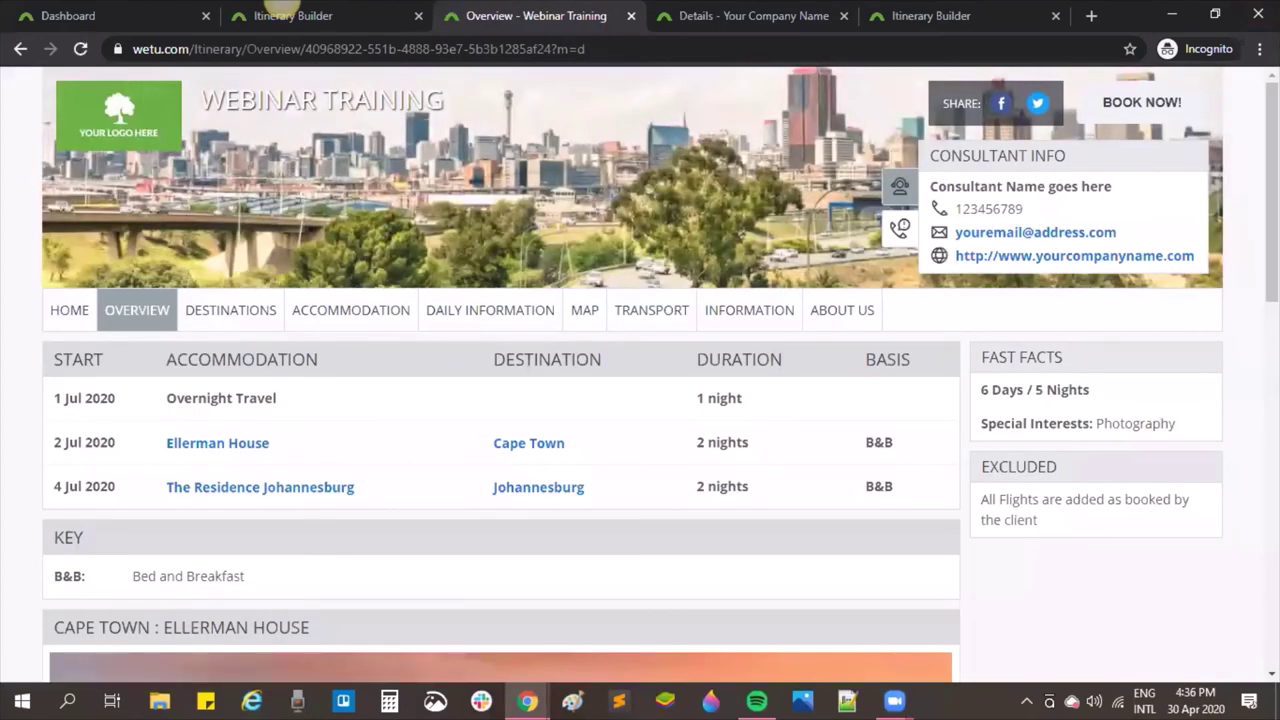
Step: Check the preview's Transport page, including the +1 arrival and 4 Jul 2020 Safair flight
left_click(643, 318)
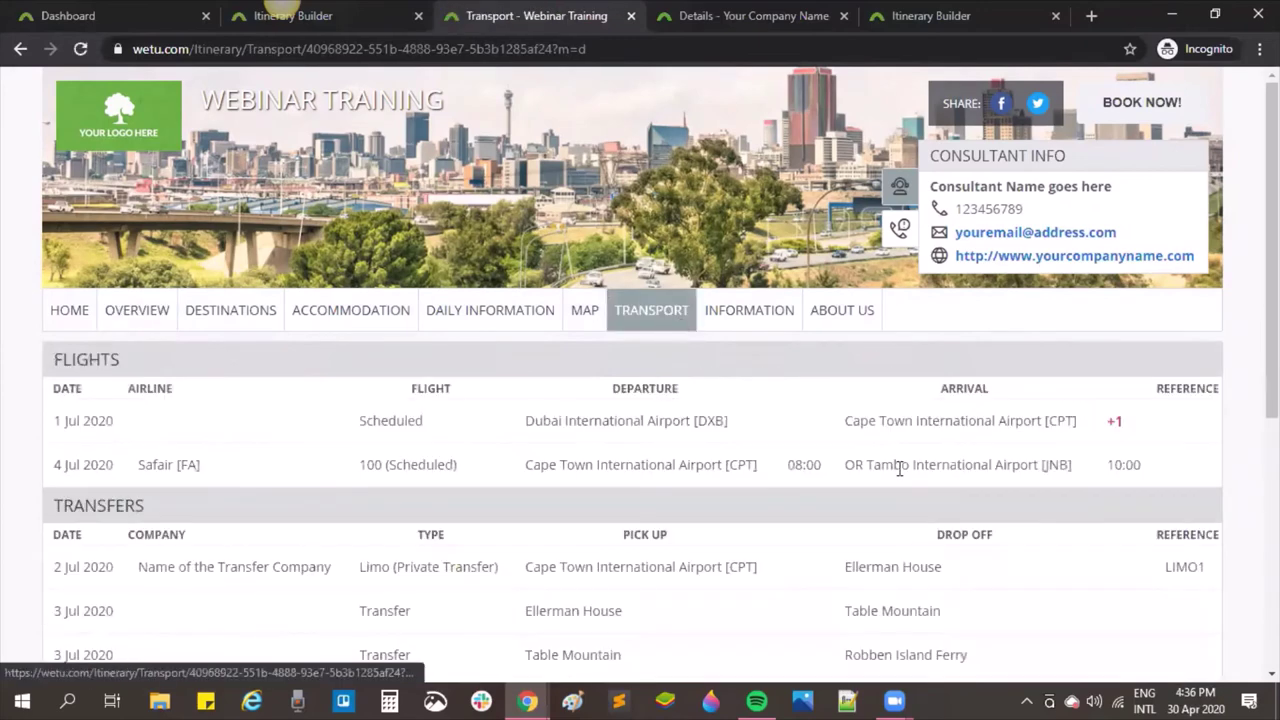
left_click_drag(1138, 424, 1108, 424)
left_click(1118, 424)
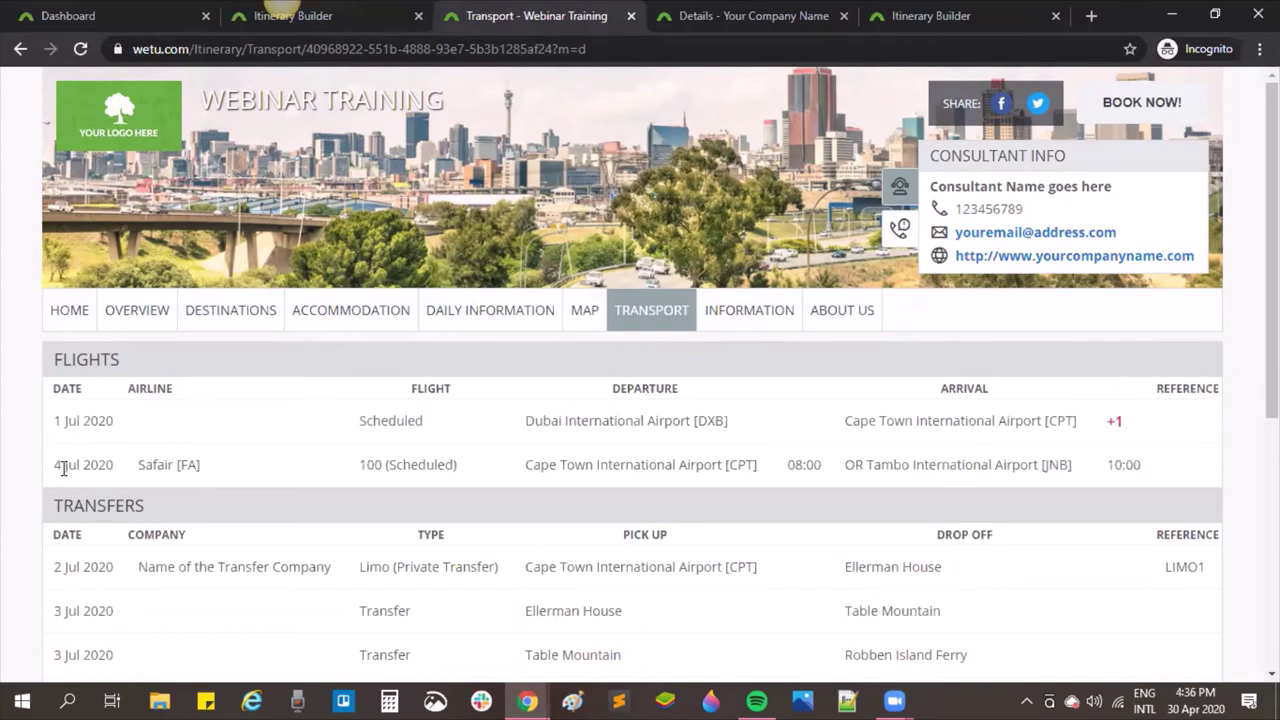
left_click_drag(53, 466, 161, 479)
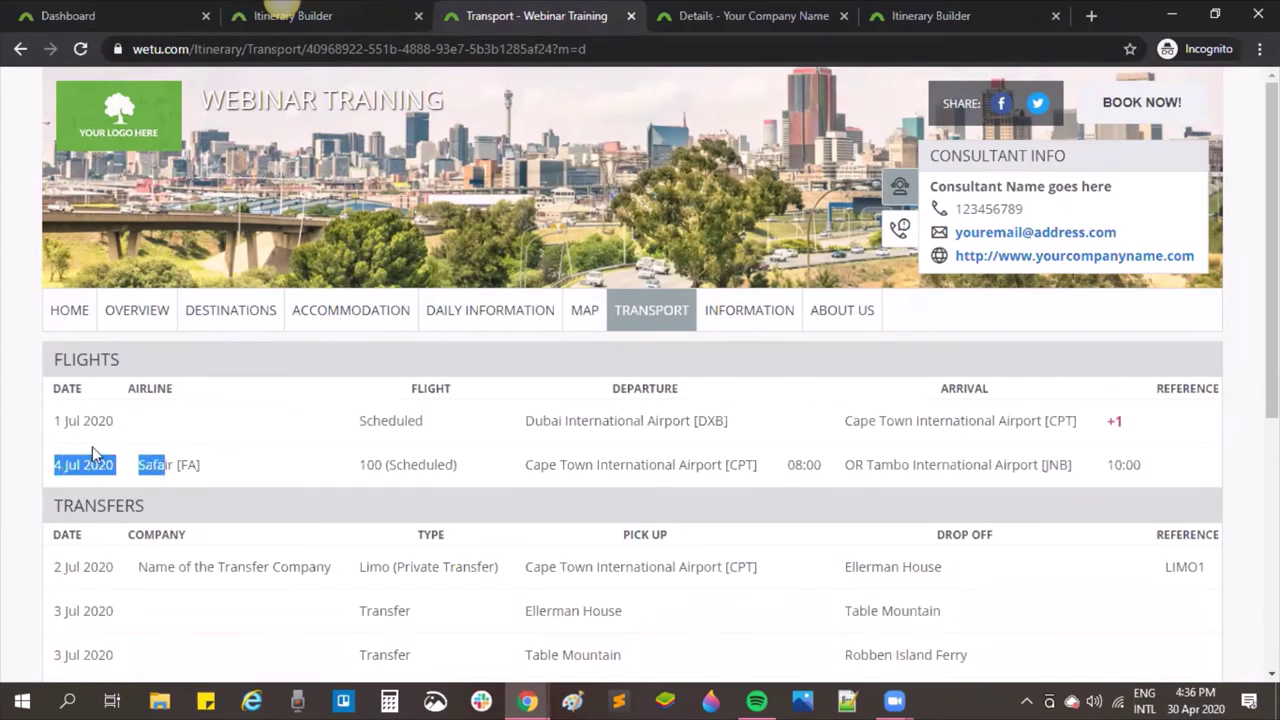
left_click(1150, 472)
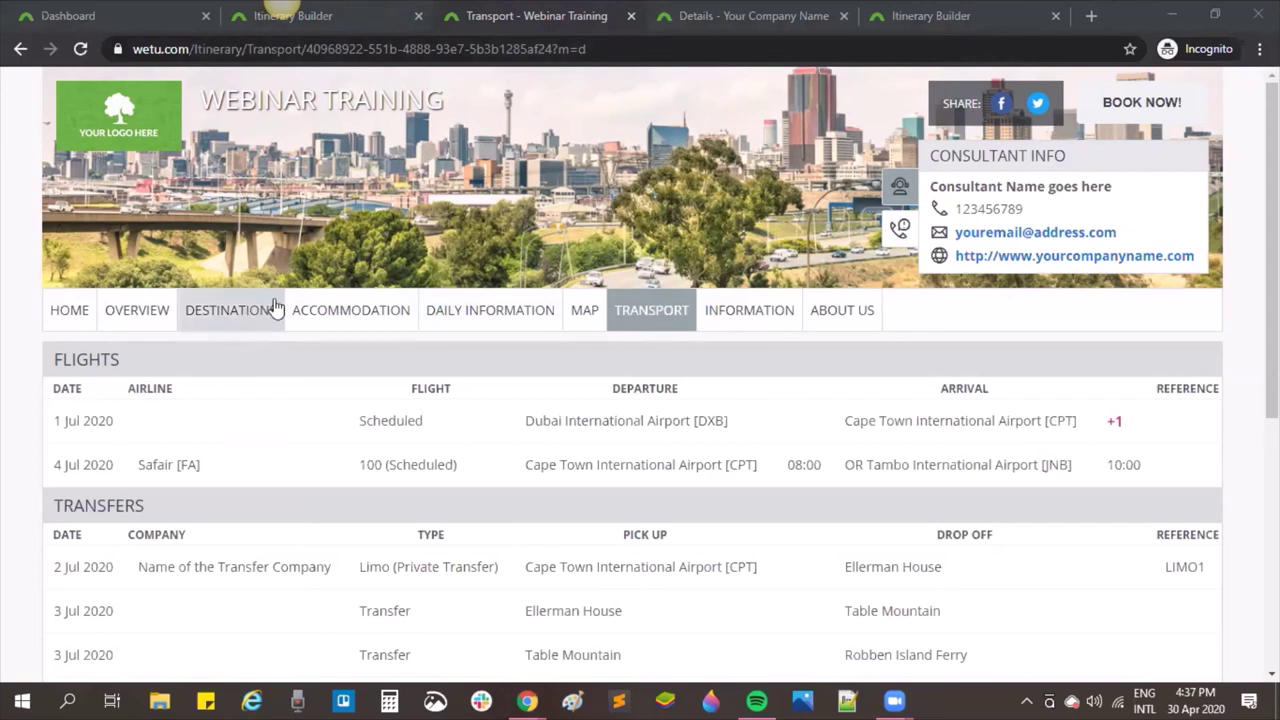
left_click(532, 24)
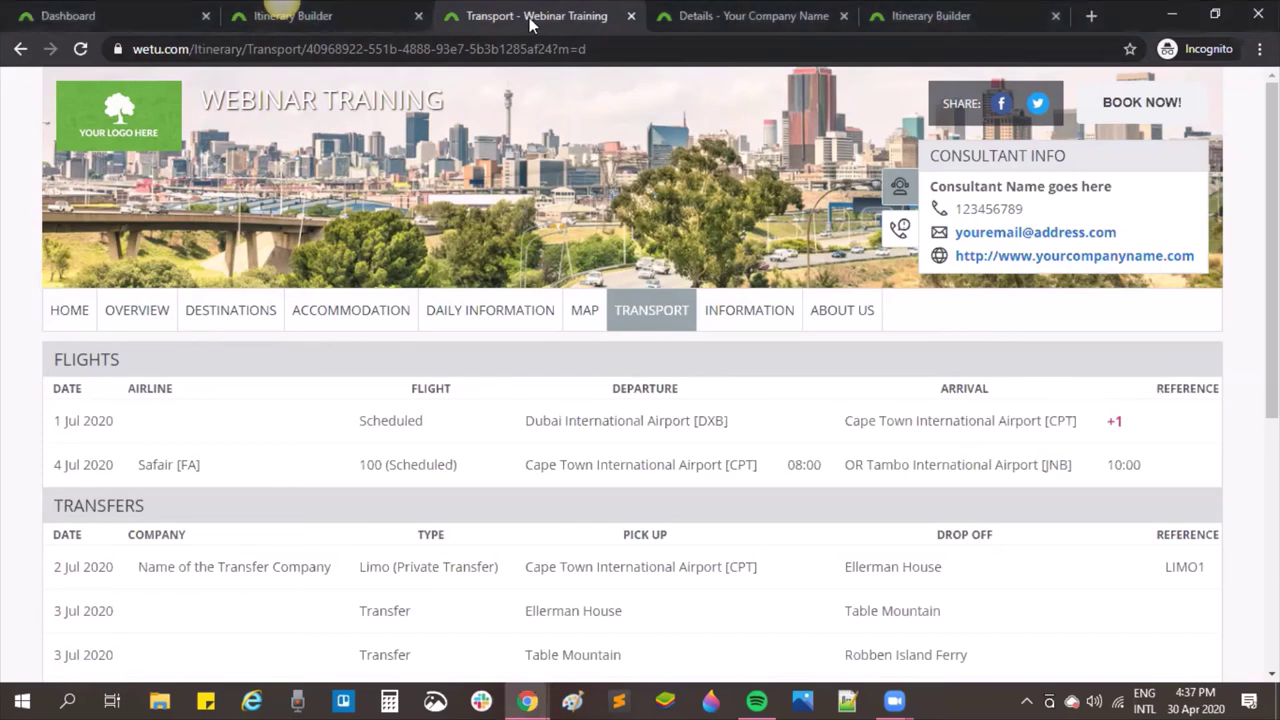
Step: Back in the Route Builder, delete the extra Cape Town flight leg and the OR Tambo transfer leg
left_click(290, 16)
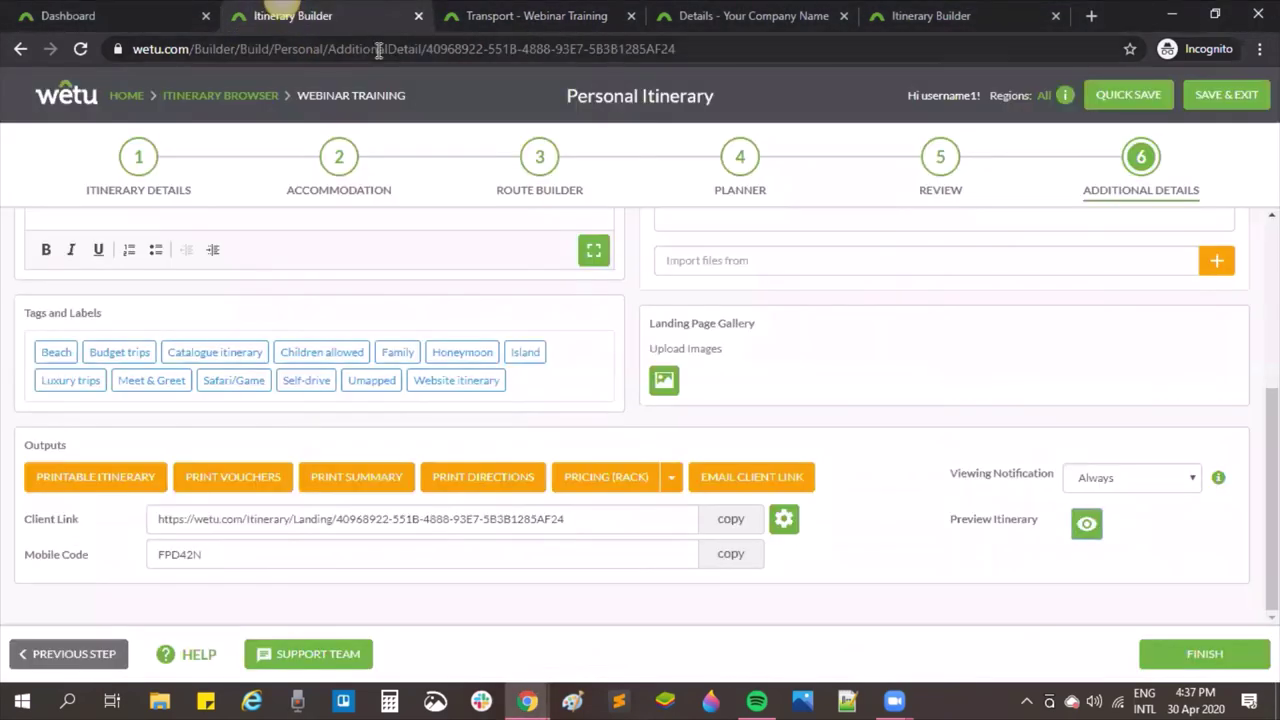
left_click(530, 160)
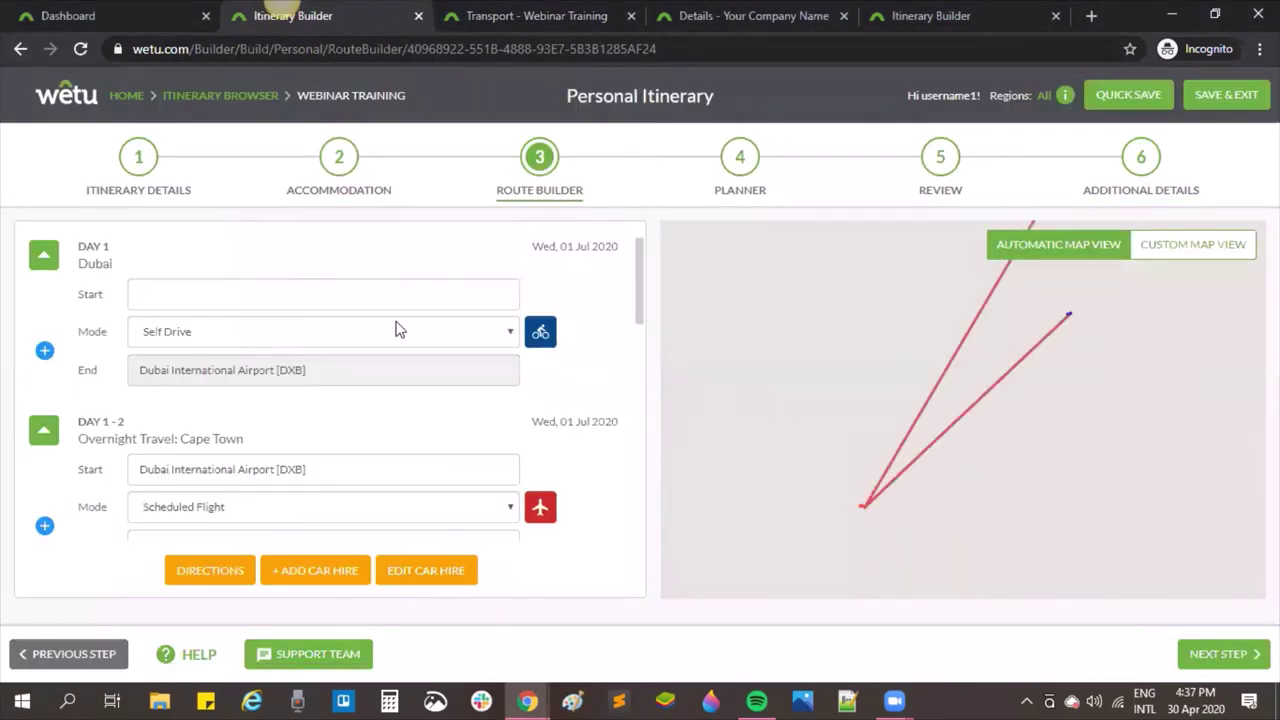
scroll(395, 329, "down", 3)
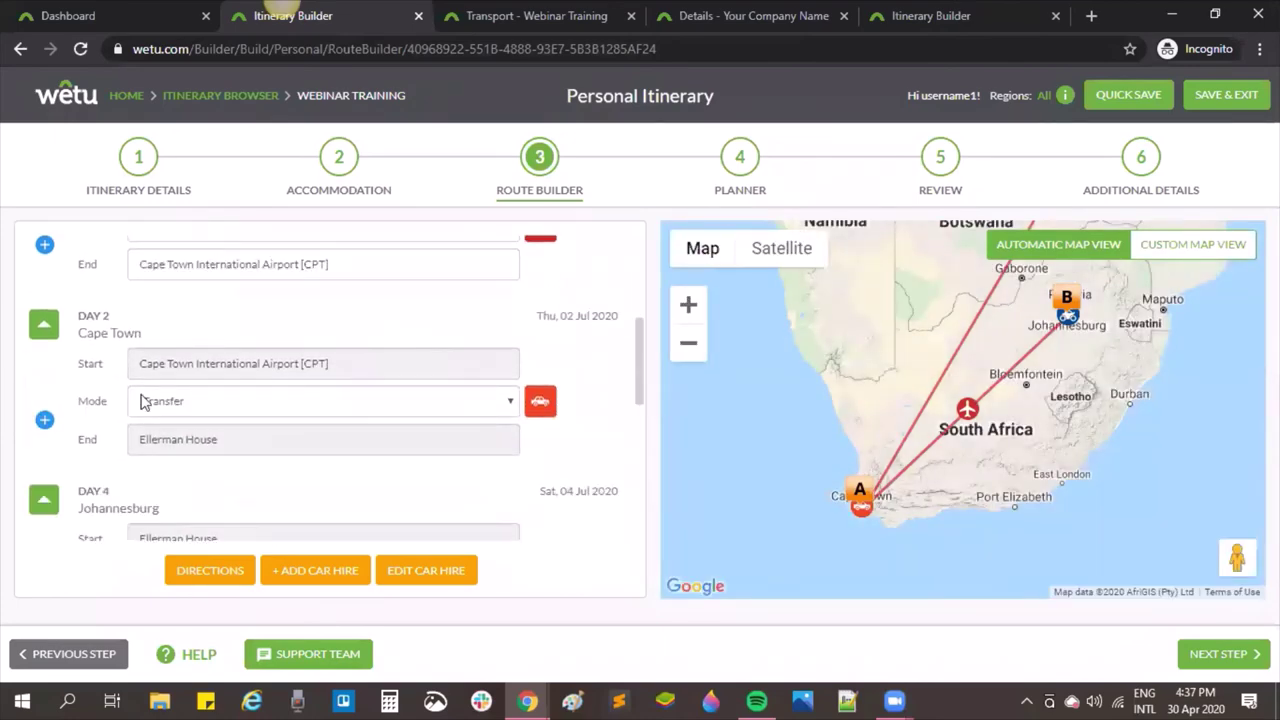
scroll(113, 365, "down", 2)
scroll(113, 365, "down", 1)
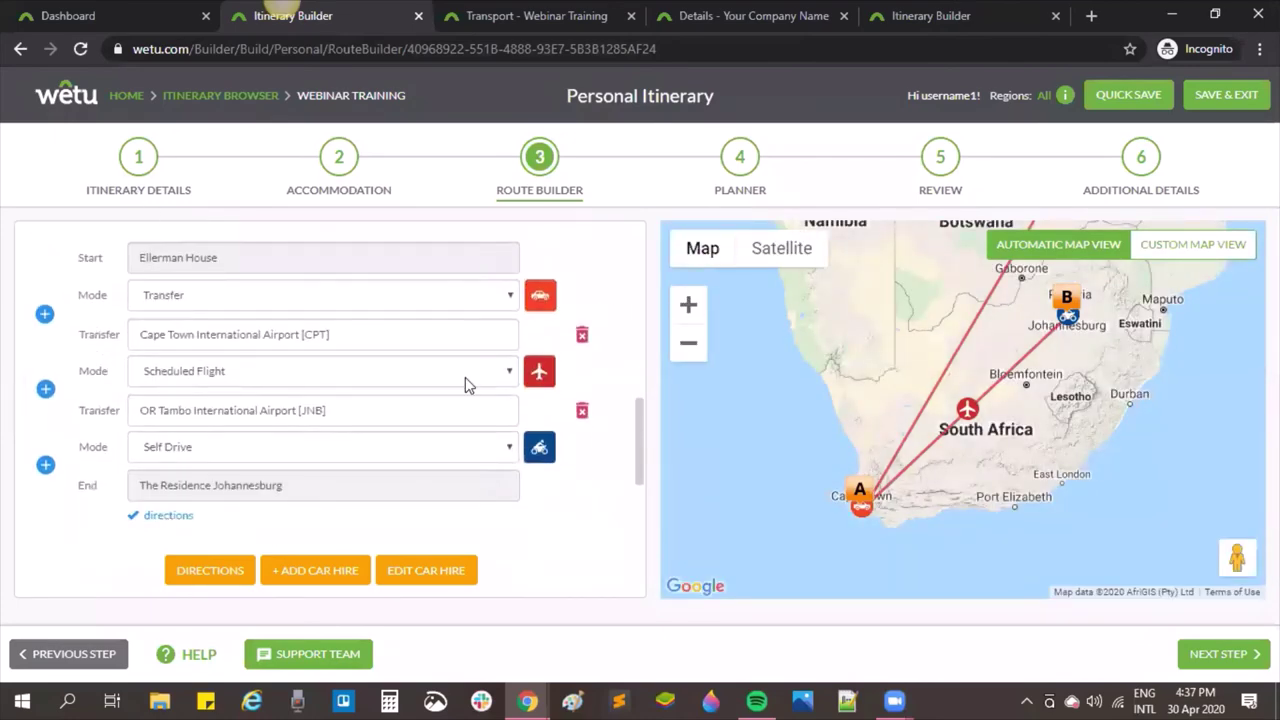
left_click(582, 334)
left_click(597, 245)
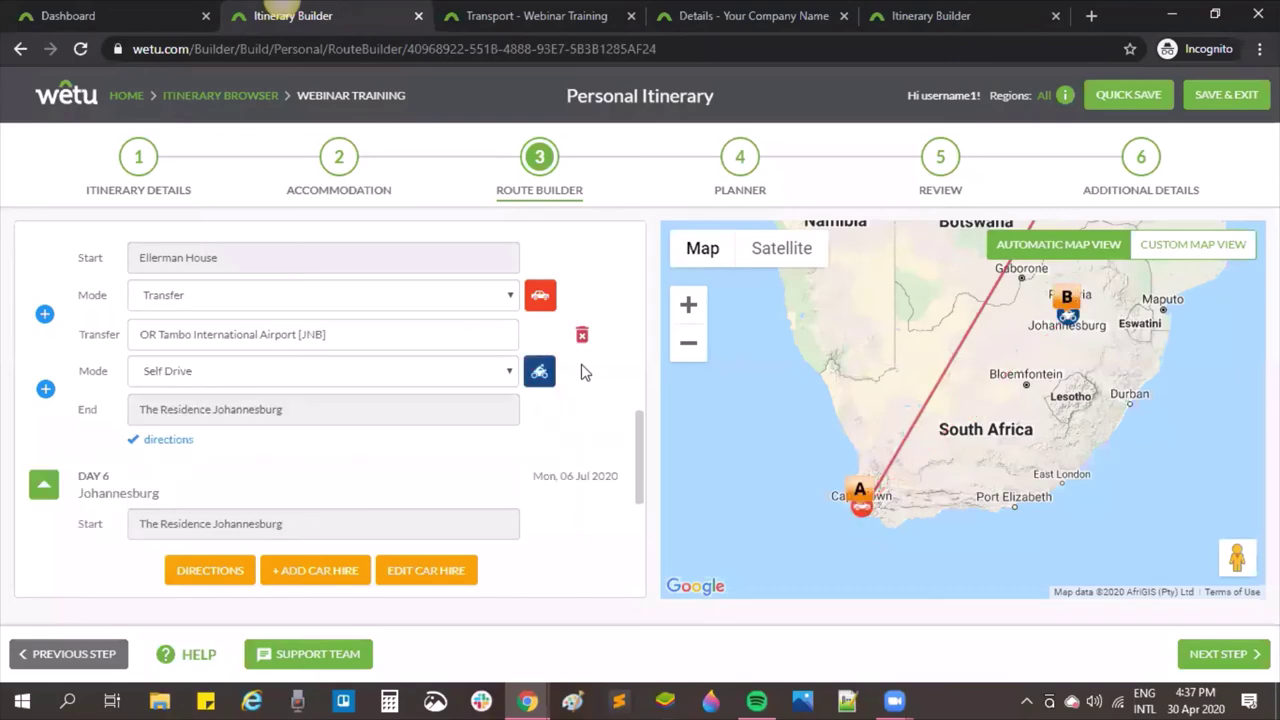
left_click(582, 336)
left_click(597, 243)
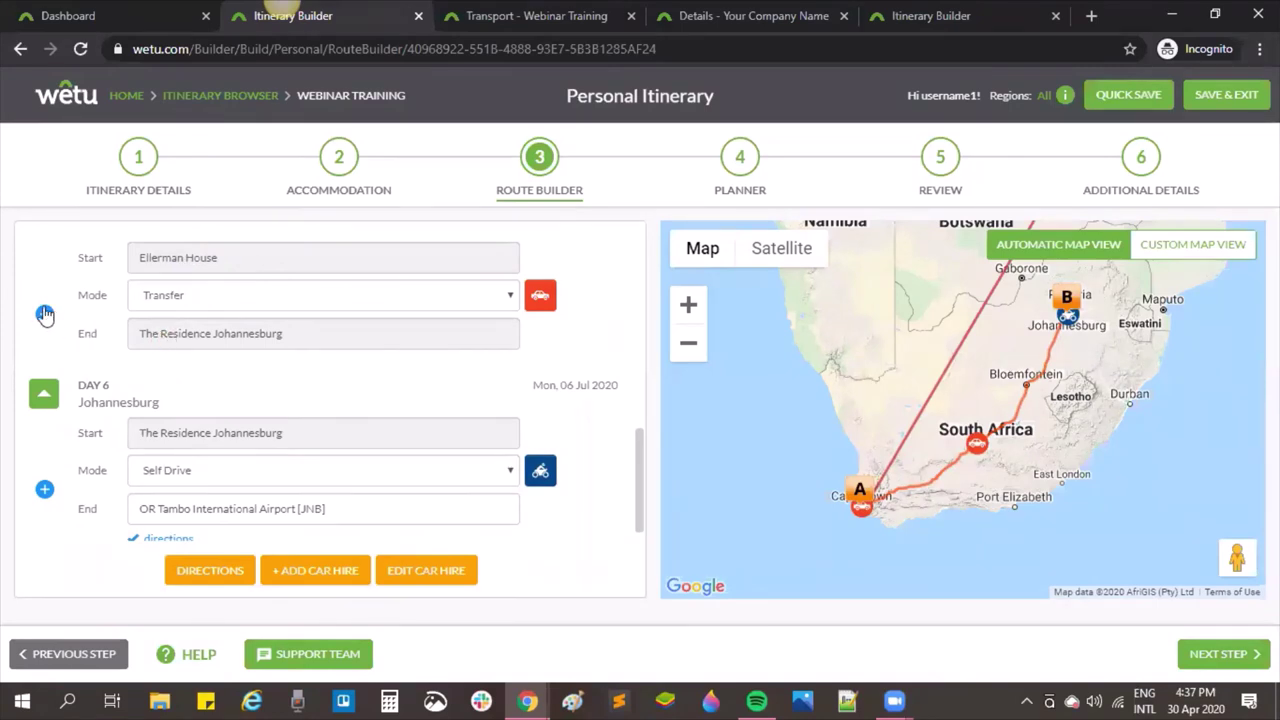
Step: Insert Cape Town Railway Station as a new stop after Ellerman House
left_click(45, 316)
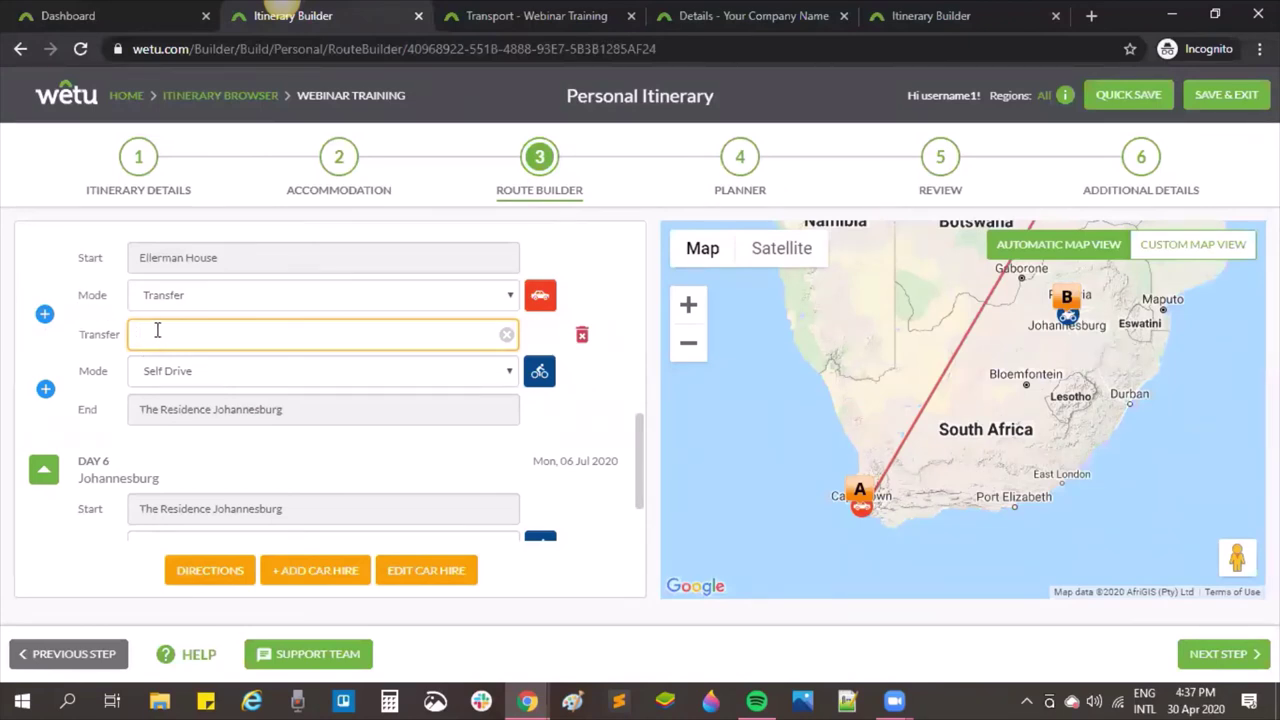
type("pe Town Station")
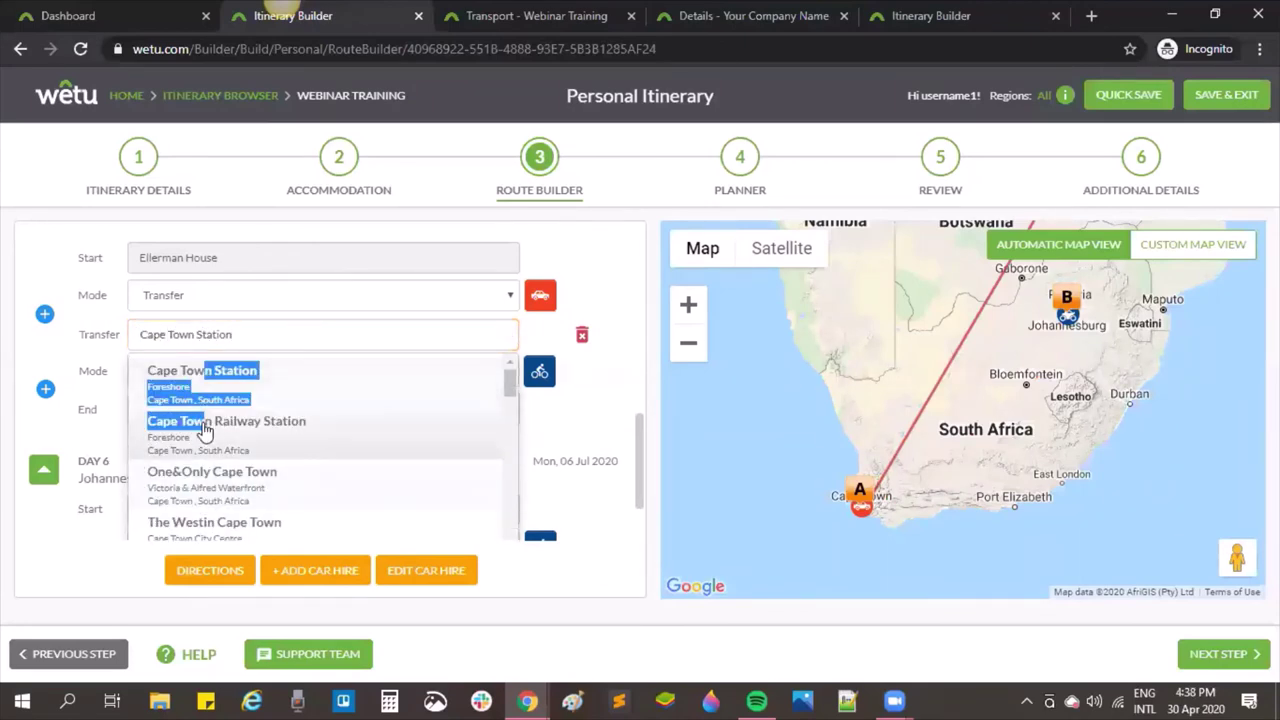
left_click(212, 422)
Step: Add another leg, try a Johannesburg station stop, then clear that entry
left_click(44, 389)
left_click(262, 406)
type("Johannesburg stant")
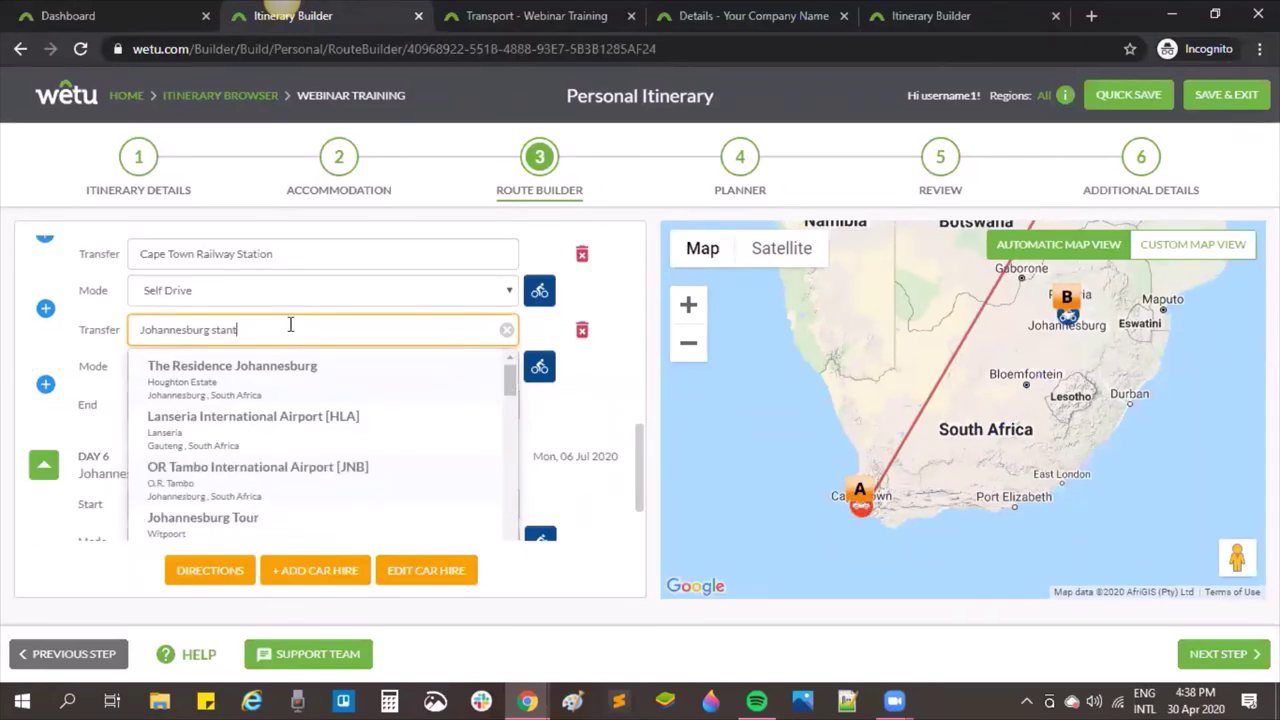
scroll(306, 445, "down", 5)
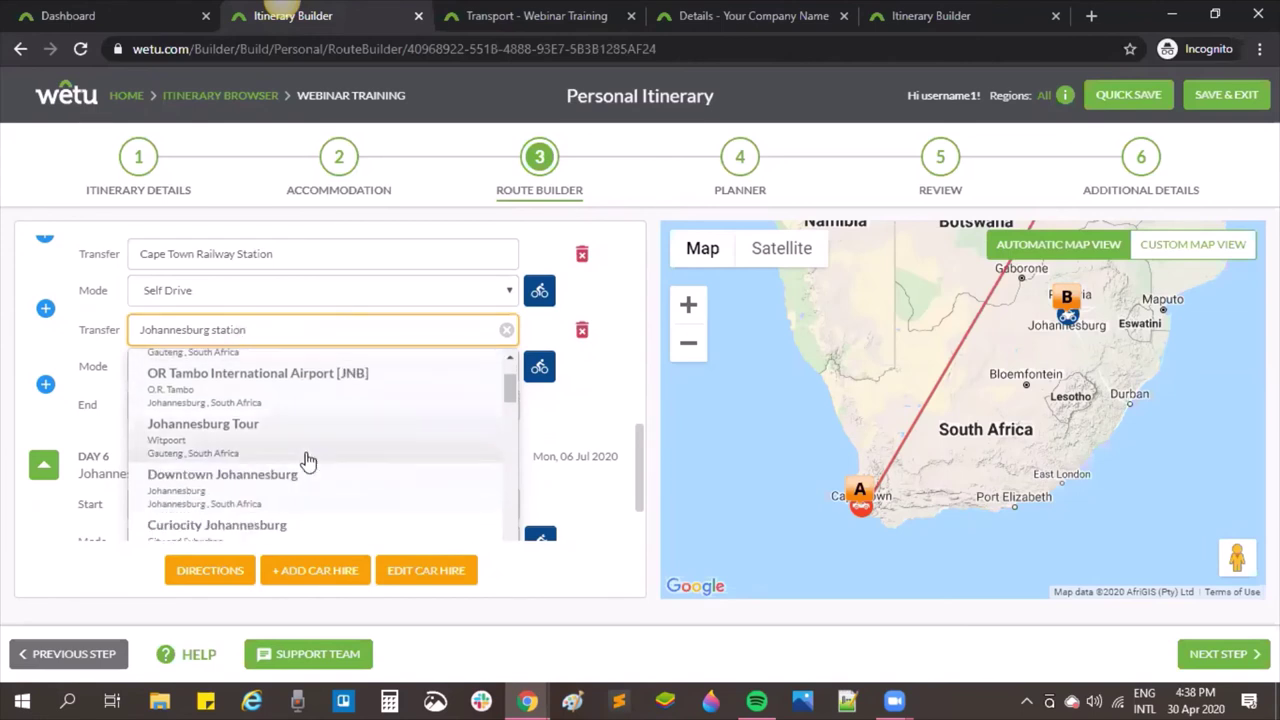
scroll(300, 470, "down", 3)
scroll(295, 468, "up", 6)
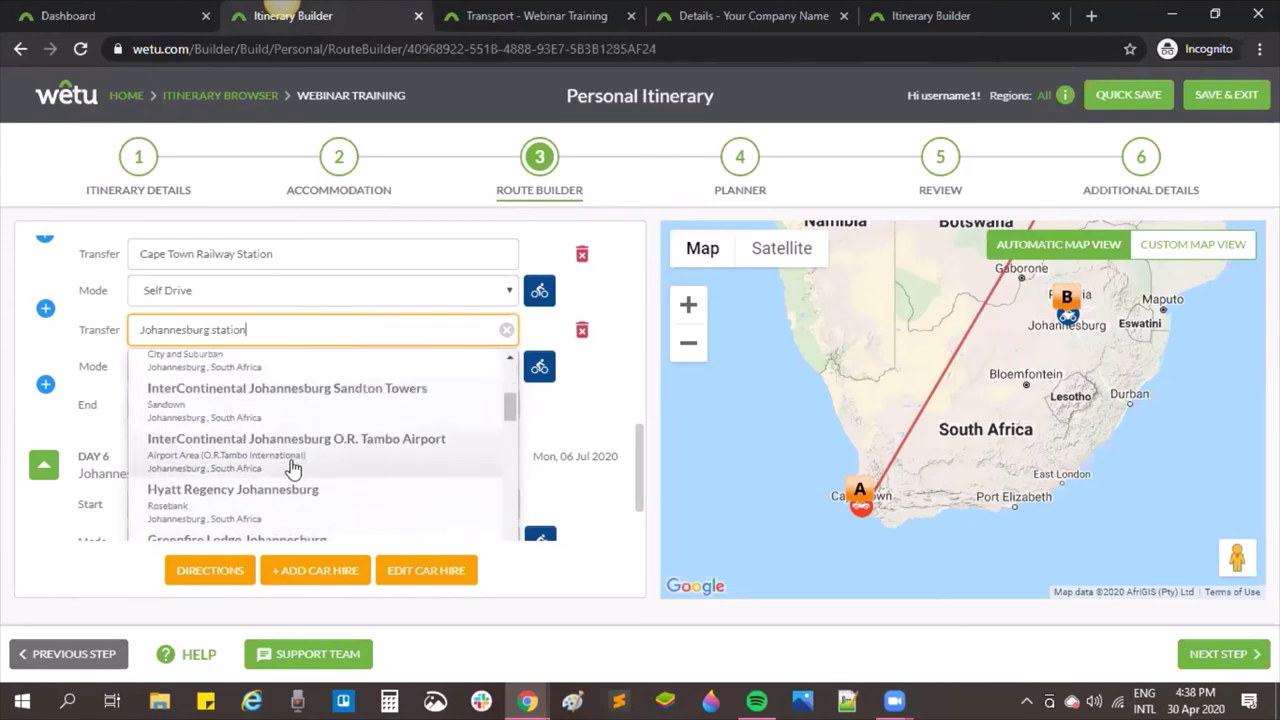
scroll(293, 468, "up", 3)
scroll(290, 475, "down", 2)
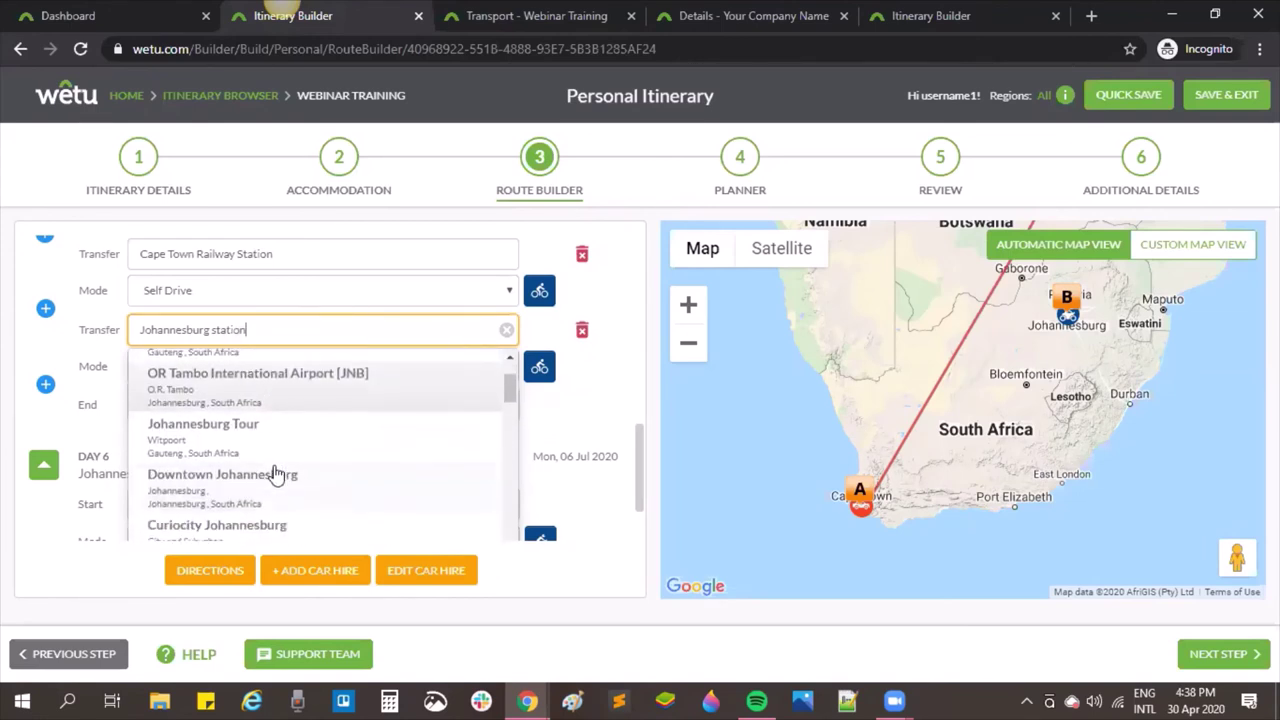
scroll(338, 521, "down", 2)
scroll(338, 521, "up", 2)
scroll(340, 521, "up", 3)
scroll(340, 521, "up", 2)
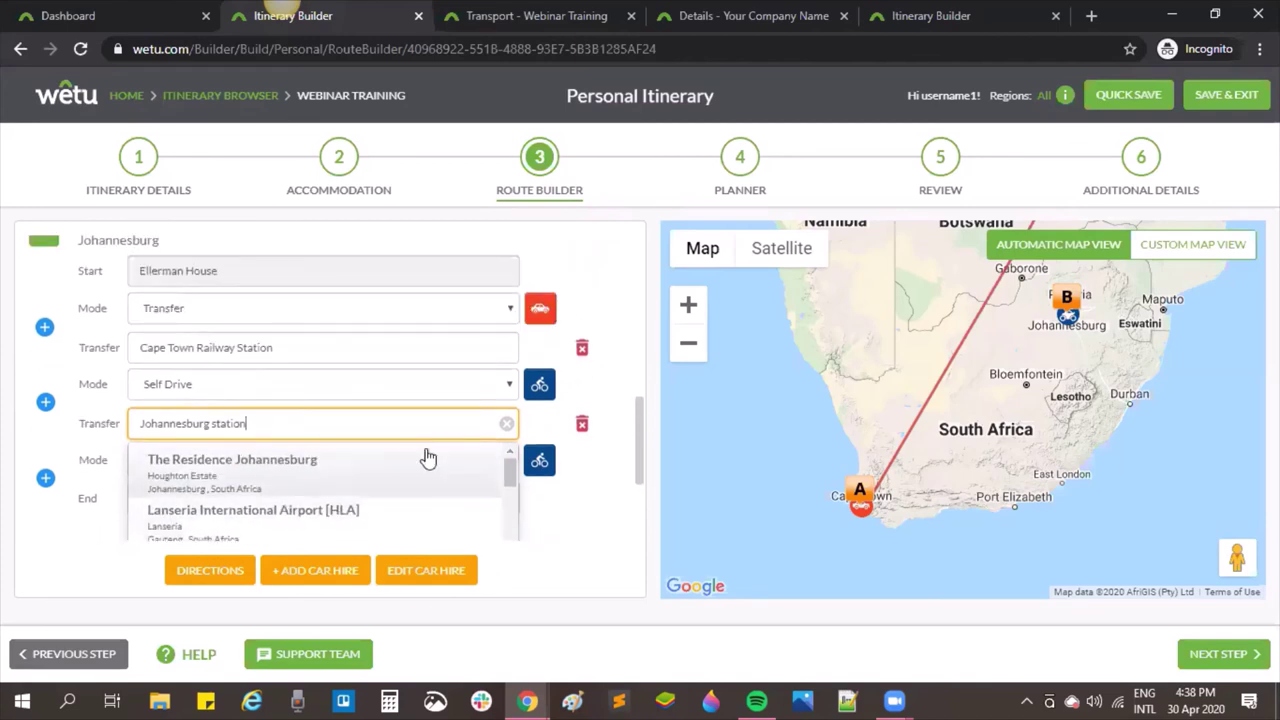
left_click(507, 424)
Step: Delete both empty transfer legs and the Cape Town Railway Station leg, then go to the Planner
left_click(48, 404)
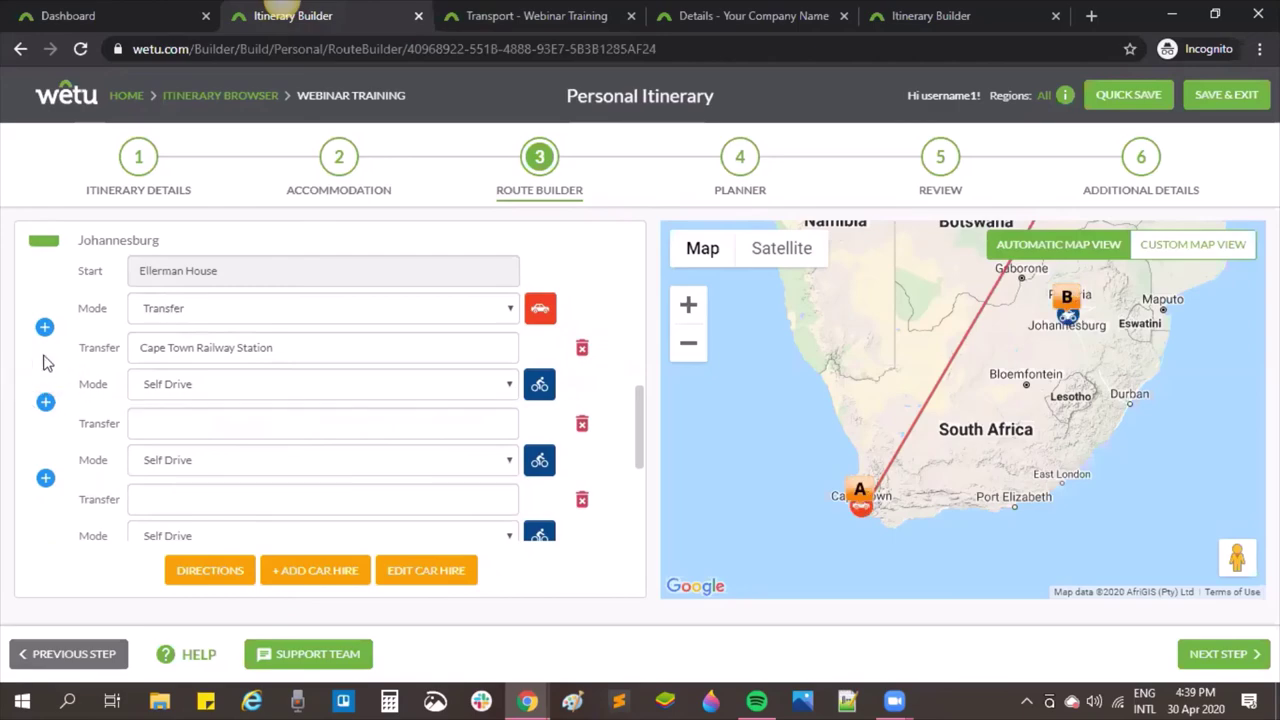
left_click(581, 424)
left_click(614, 249)
left_click(583, 424)
left_click(600, 247)
left_click(583, 349)
left_click(590, 249)
scroll(229, 380, "up", 2)
left_click(739, 194)
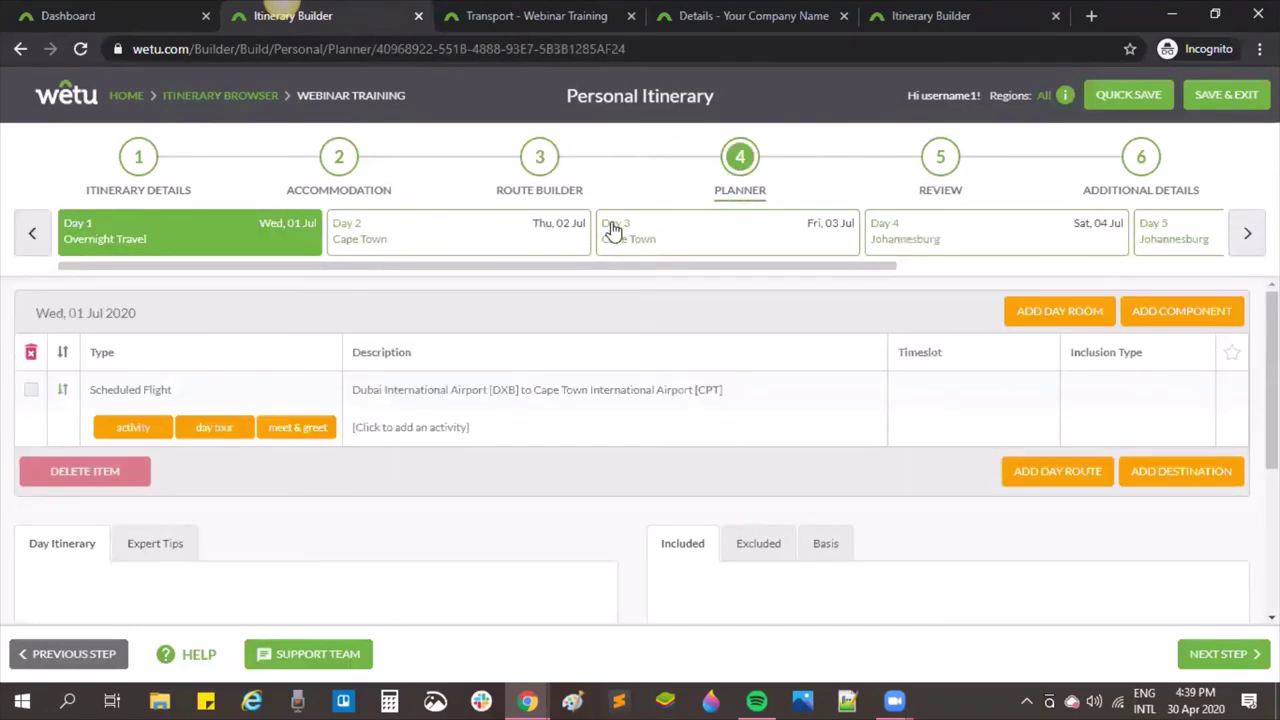
Step: Search 'boulder' to add Boulders Beach as a Day 2 Cape Town activity and open Add Day Route
left_click(512, 238)
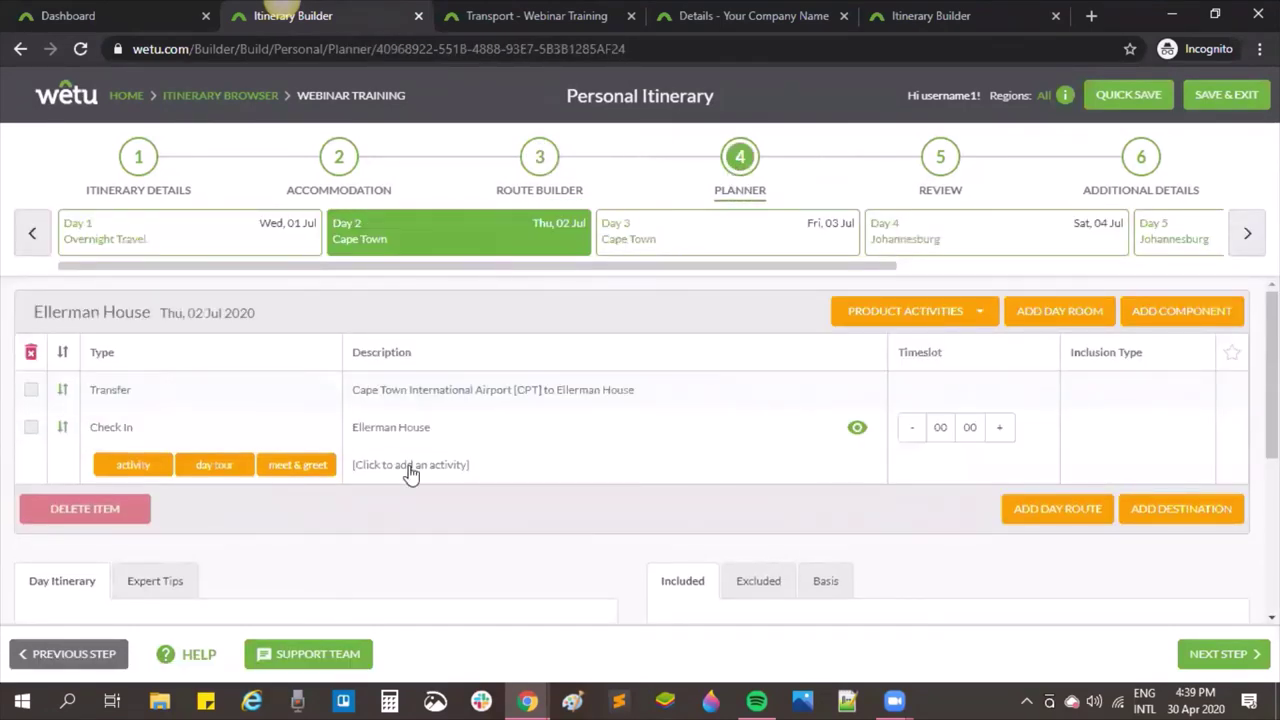
left_click(411, 466)
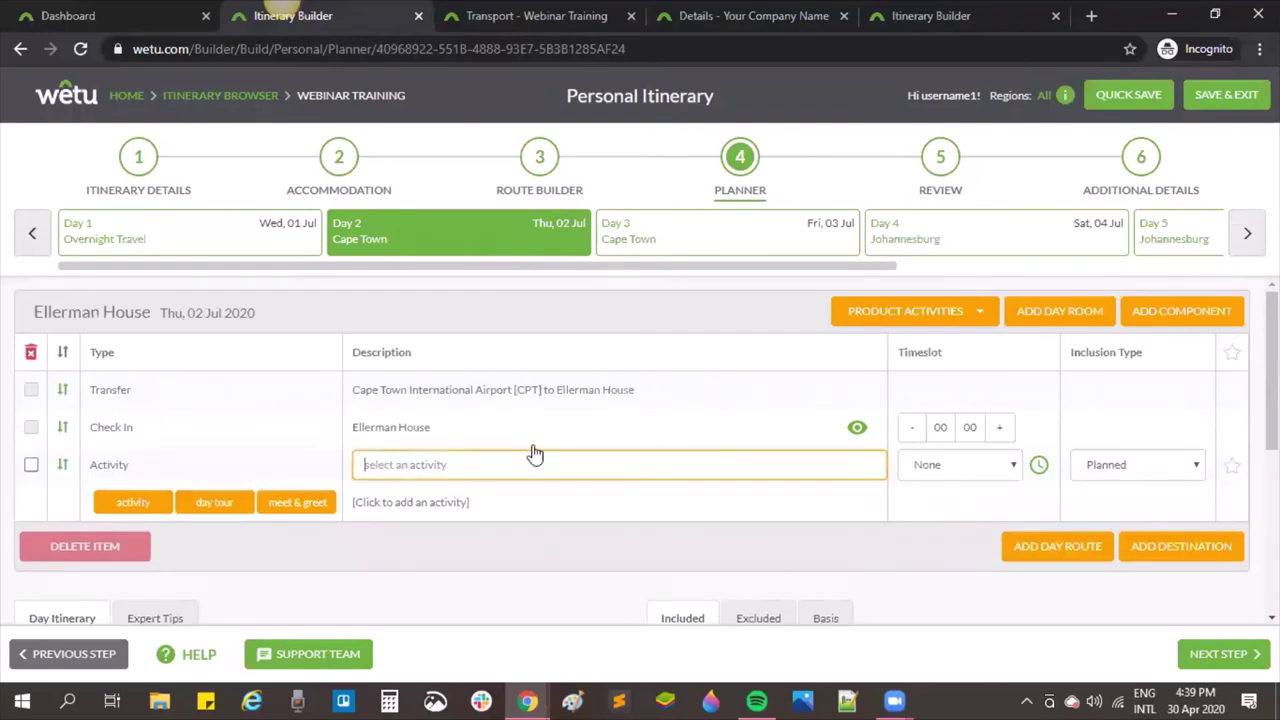
type("boulders")
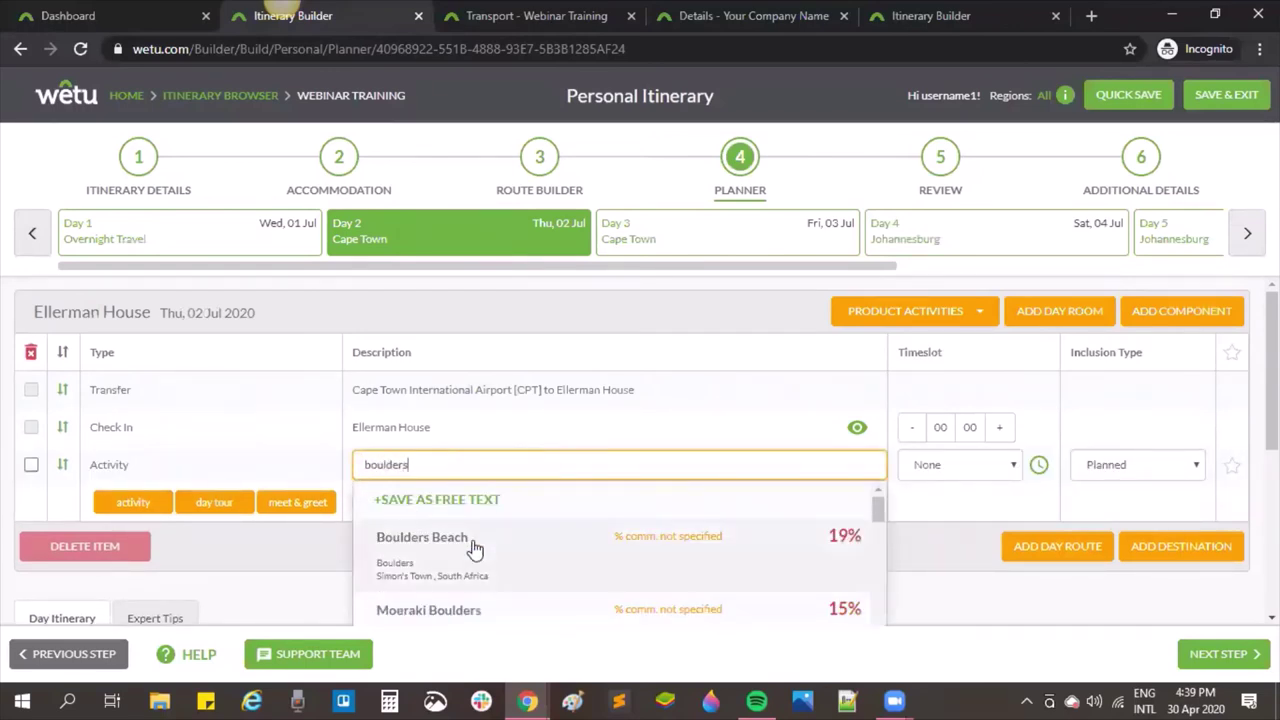
left_click(472, 550)
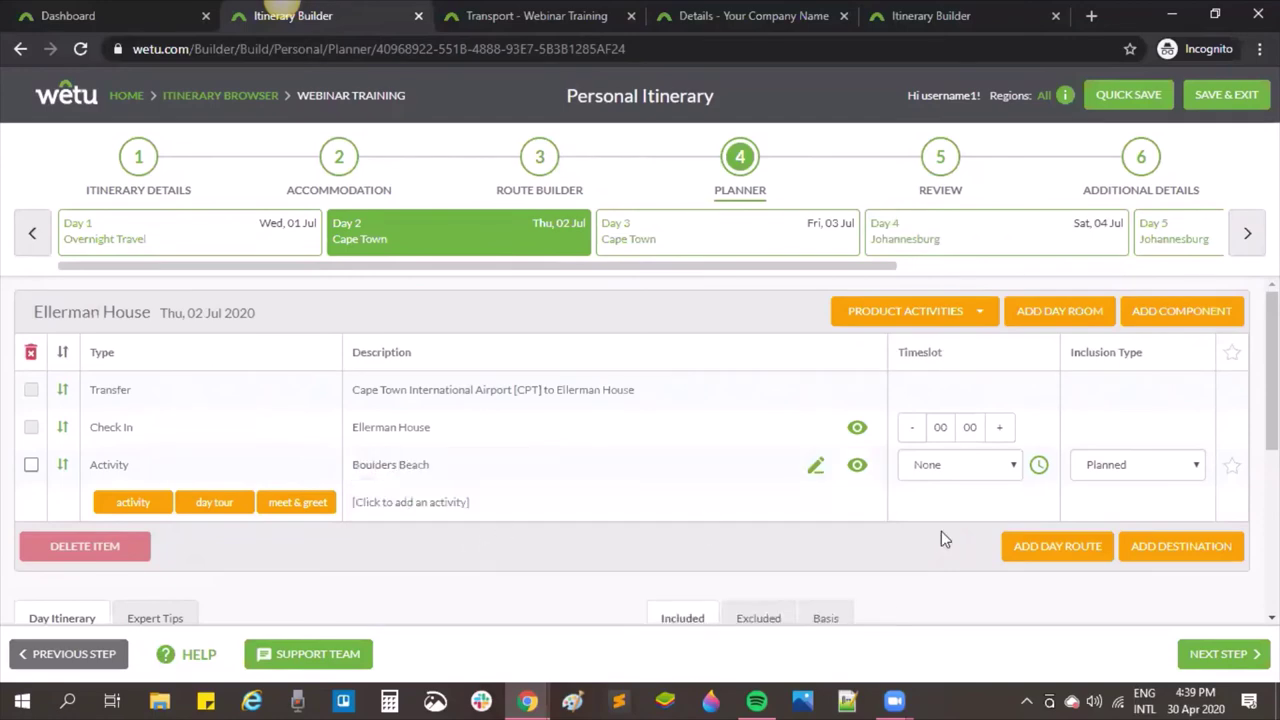
left_click(1057, 546)
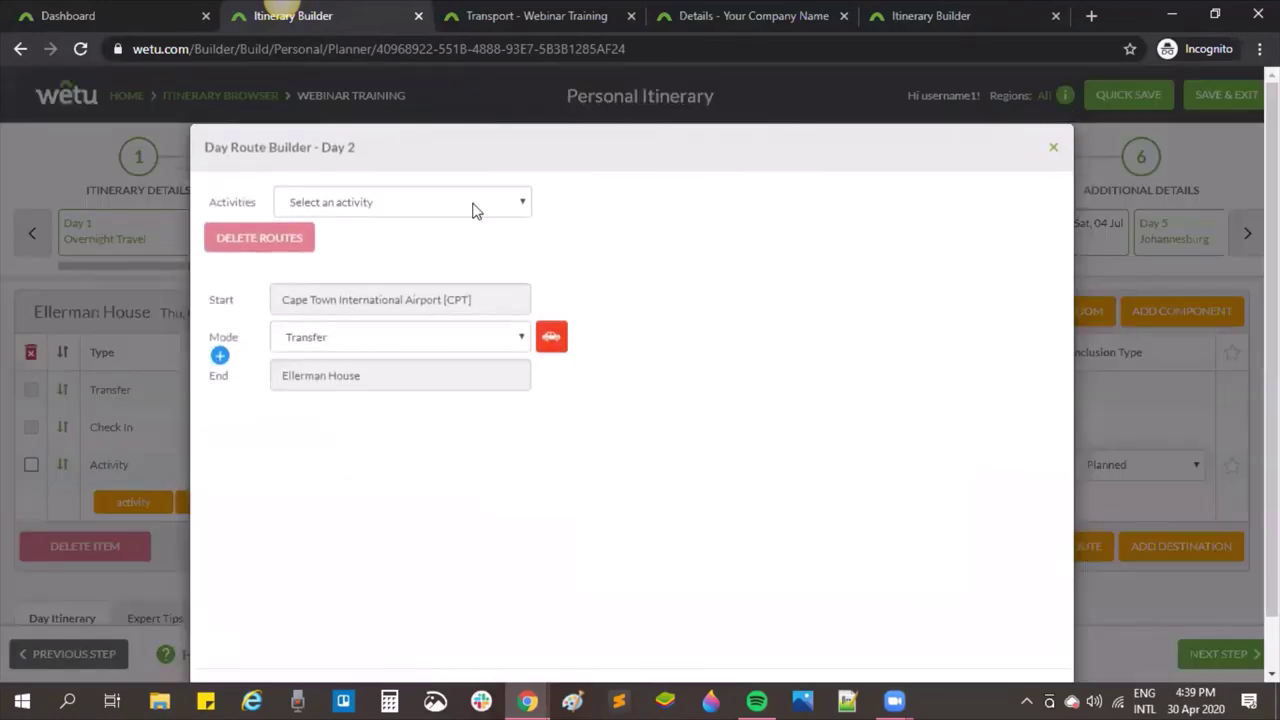
Step: Make Boulders Beach the first stop of the Day 2 route, keeping its transport mode
left_click(474, 206)
left_click(336, 241)
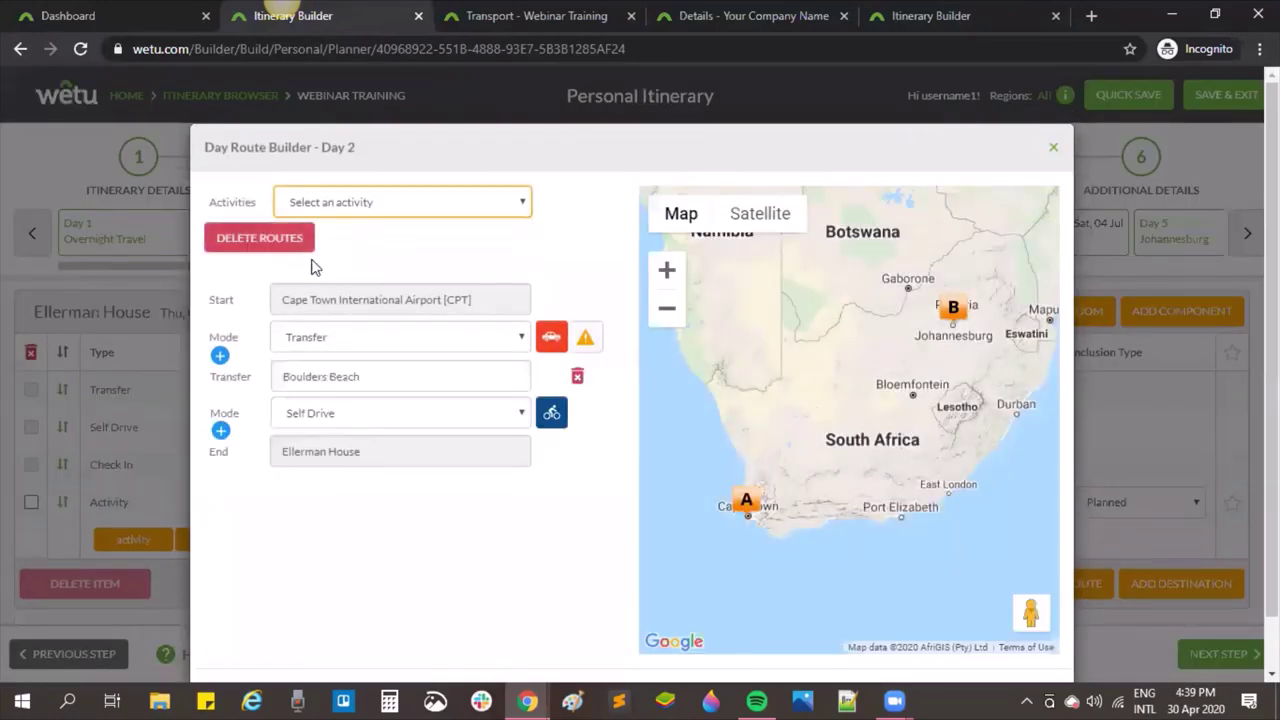
left_click(367, 340)
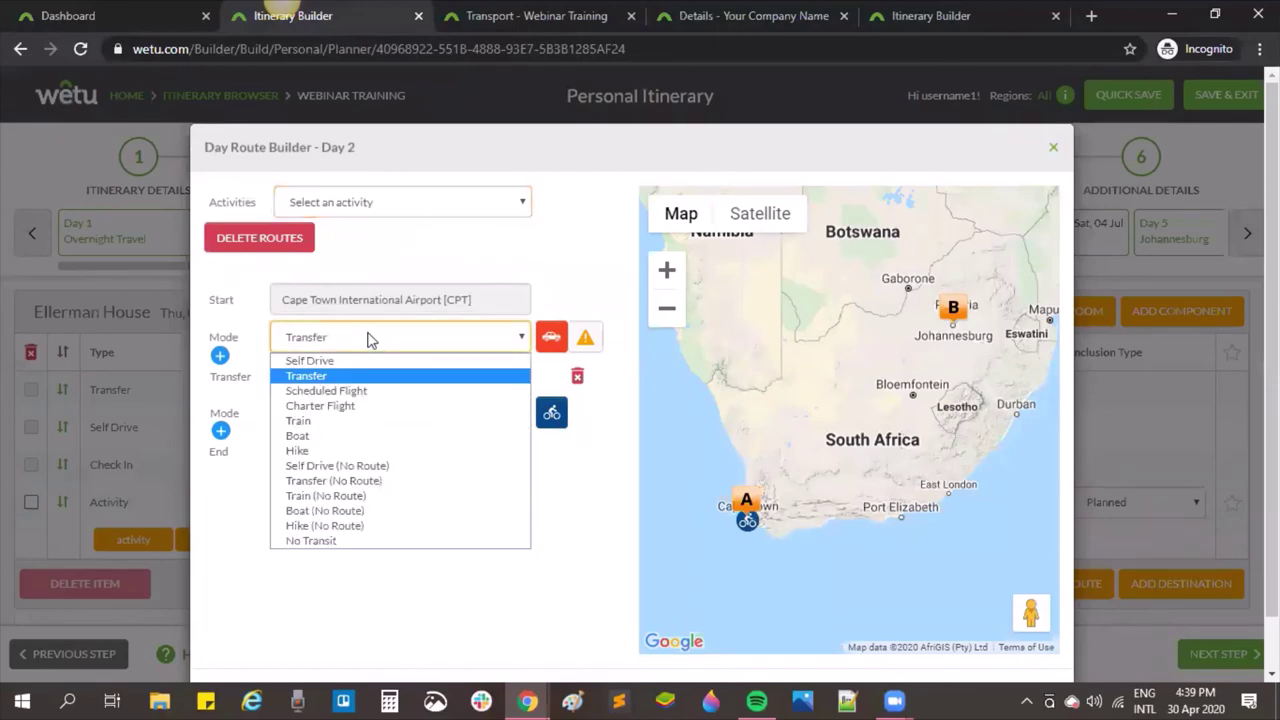
left_click(340, 338)
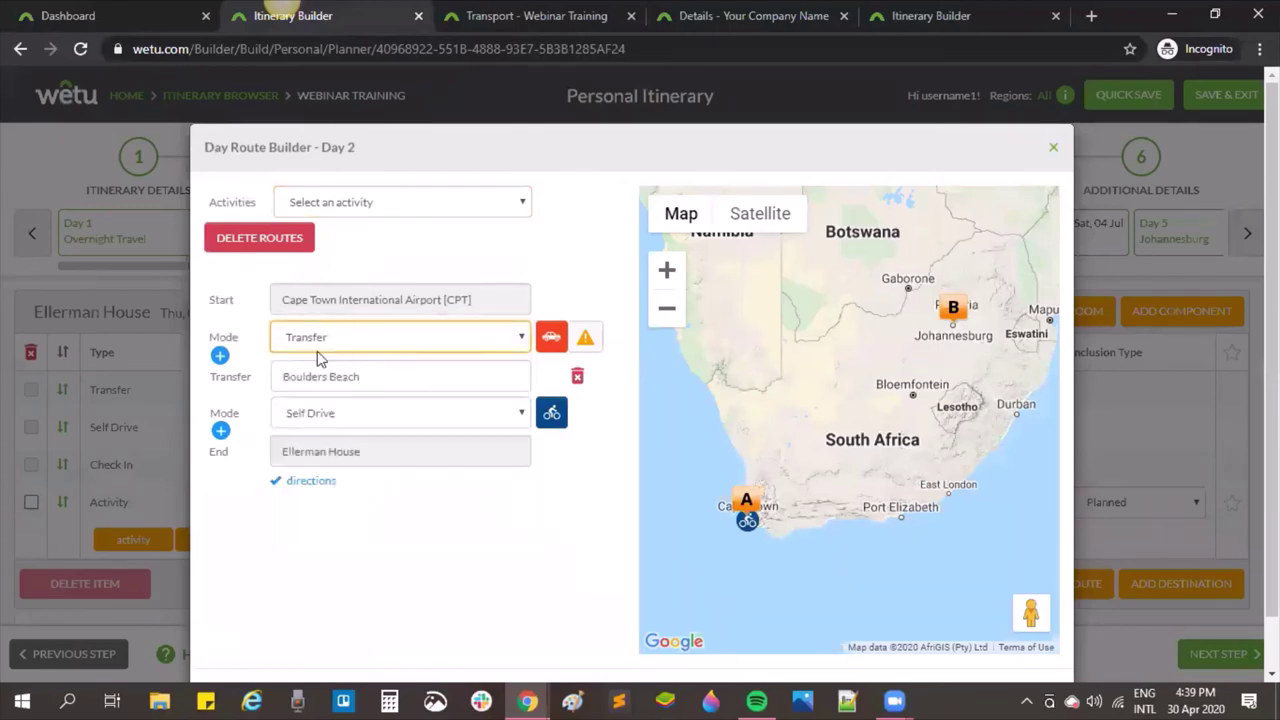
Step: Add Cape Town Station as the next stop and set that leg to travel by train
left_click(220, 355)
left_click(376, 375)
type("cape town rail")
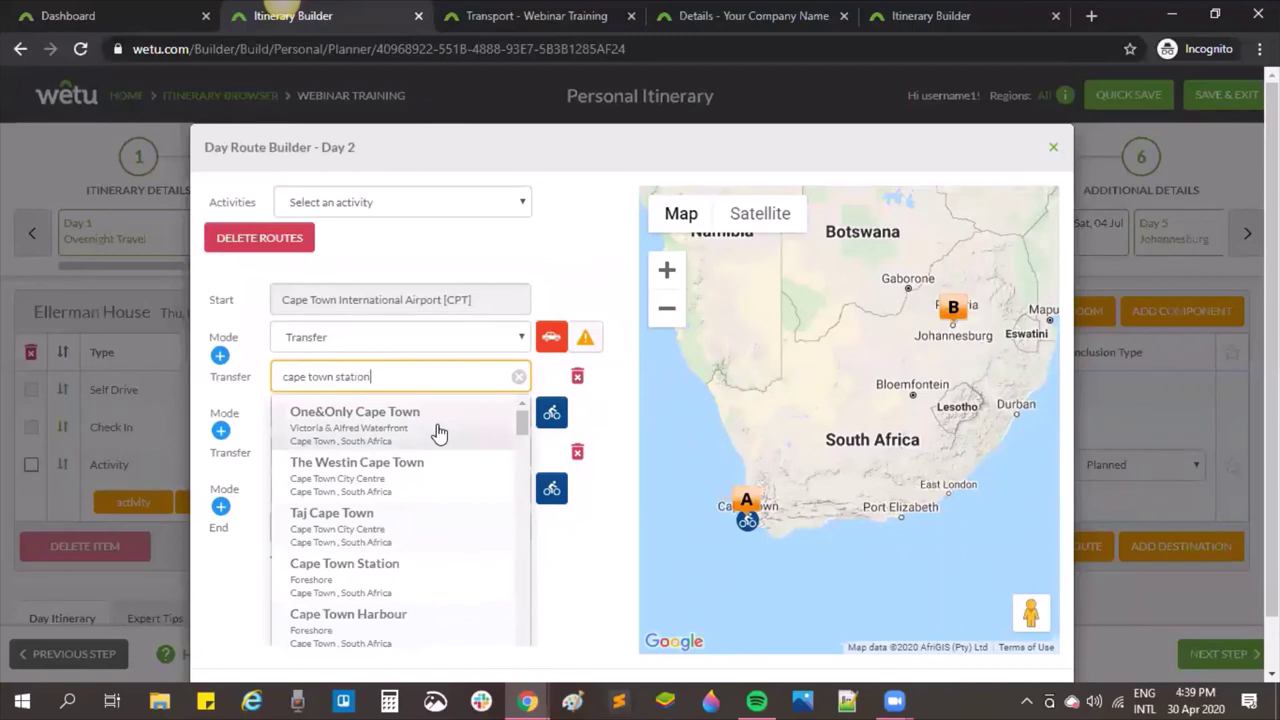
scroll(415, 433, "down", 2)
scroll(415, 433, "up", 2)
scroll(415, 432, "down", 1)
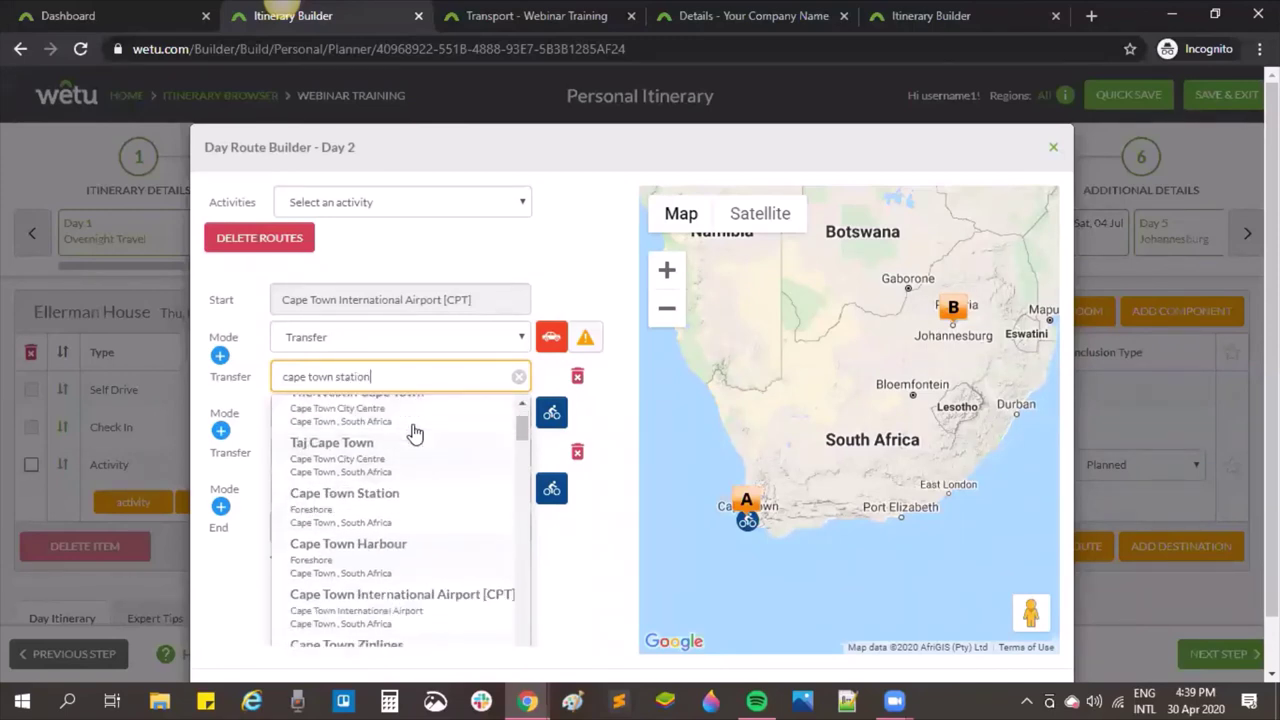
scroll(412, 450, "down", 2)
left_click(400, 477)
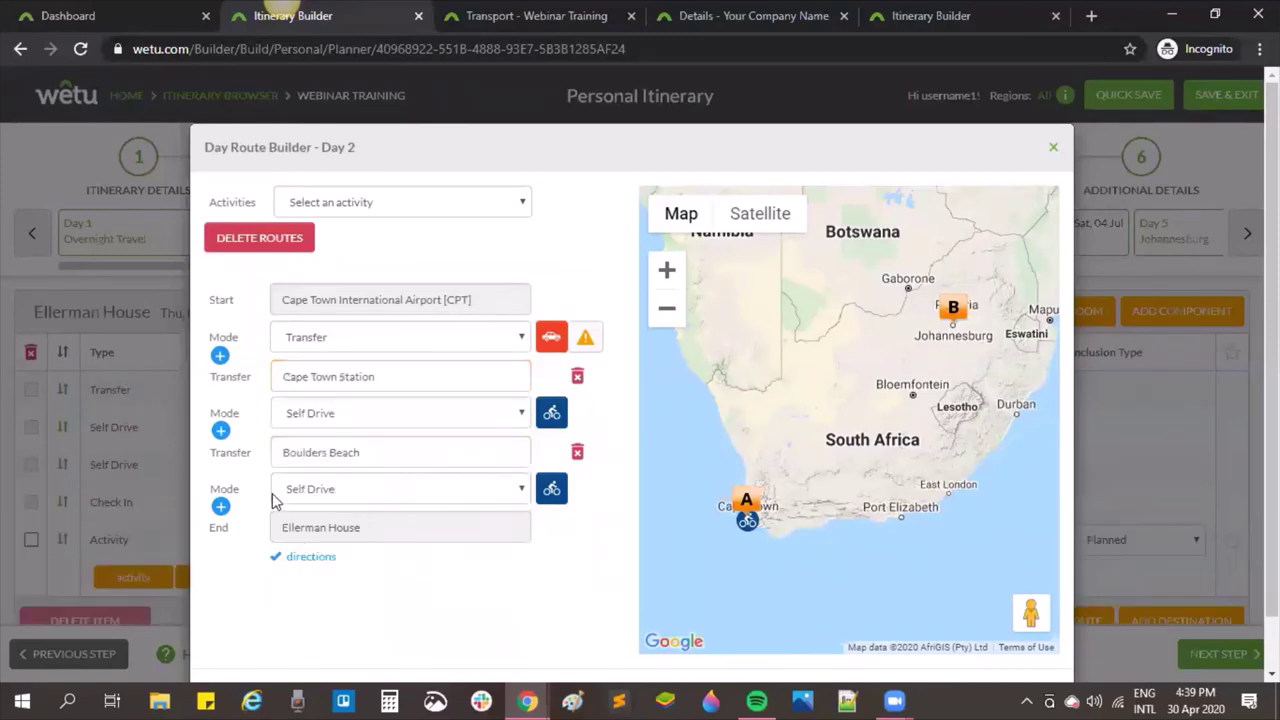
left_click(311, 416)
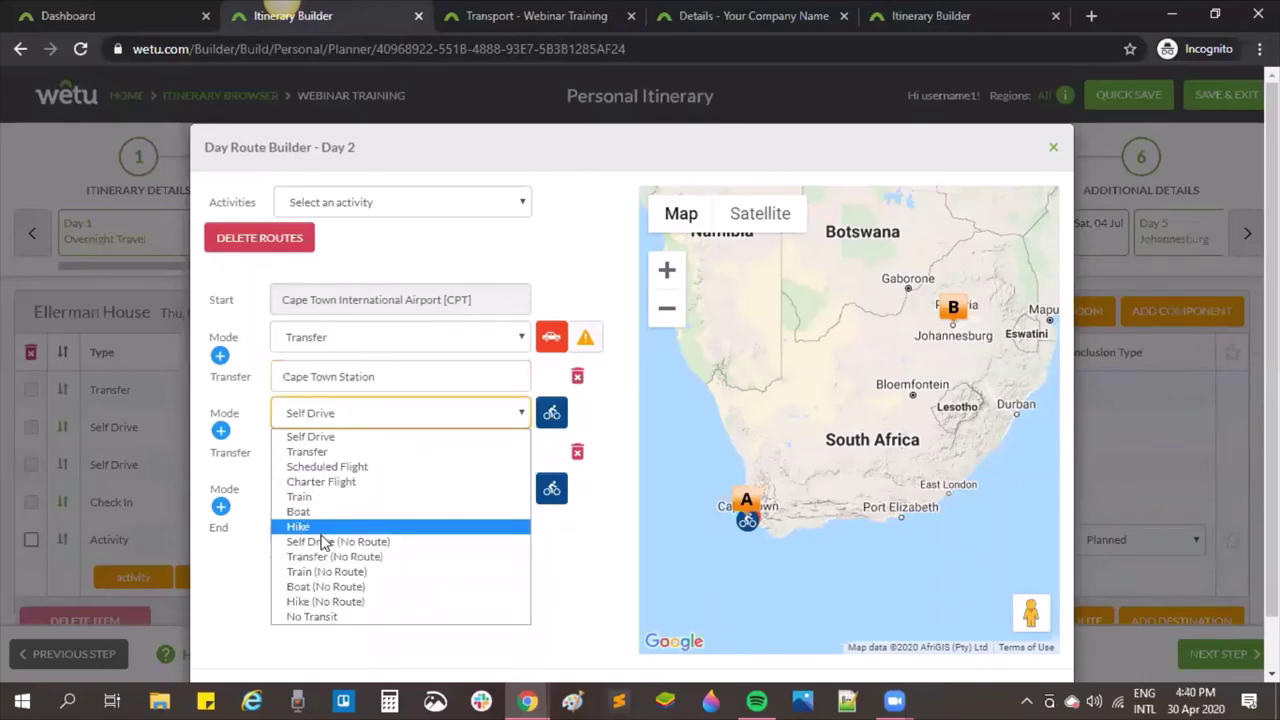
left_click(320, 497)
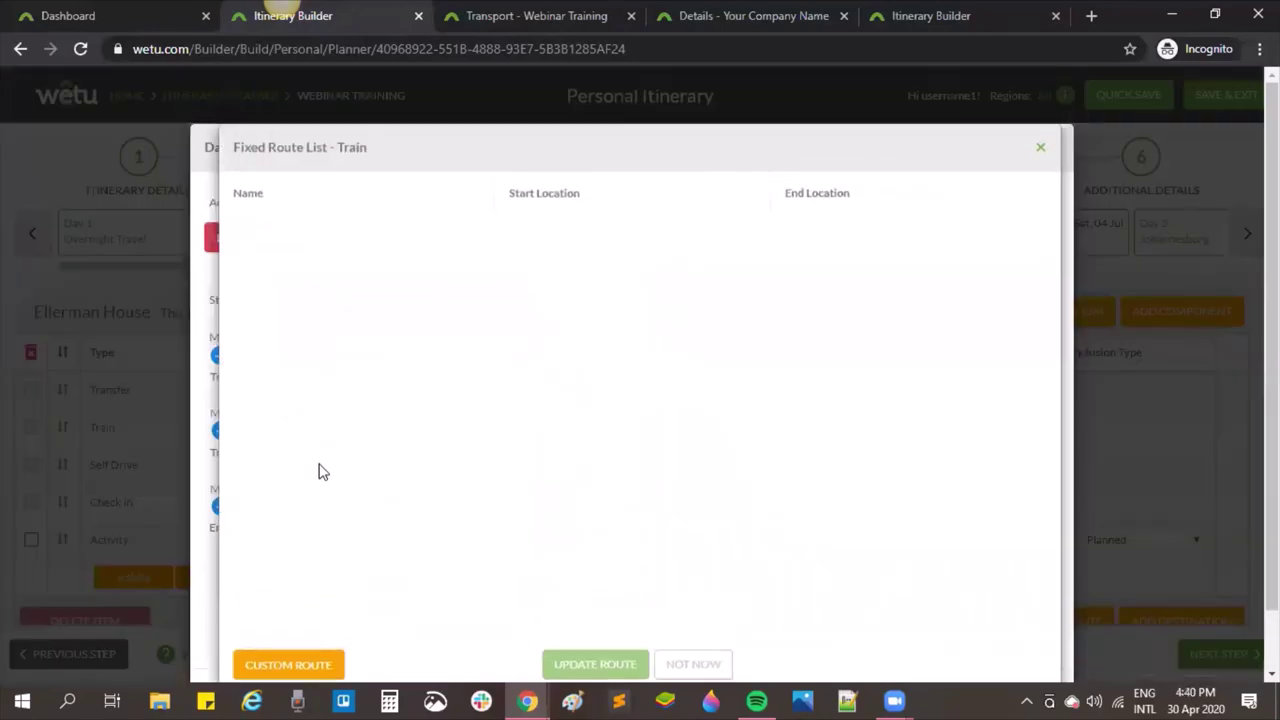
left_click(1037, 143)
Step: Search 'simons station' and add aha Simons Town Quayside Hotel as the following stop
left_click(220, 431)
left_click(451, 458)
type("simons town")
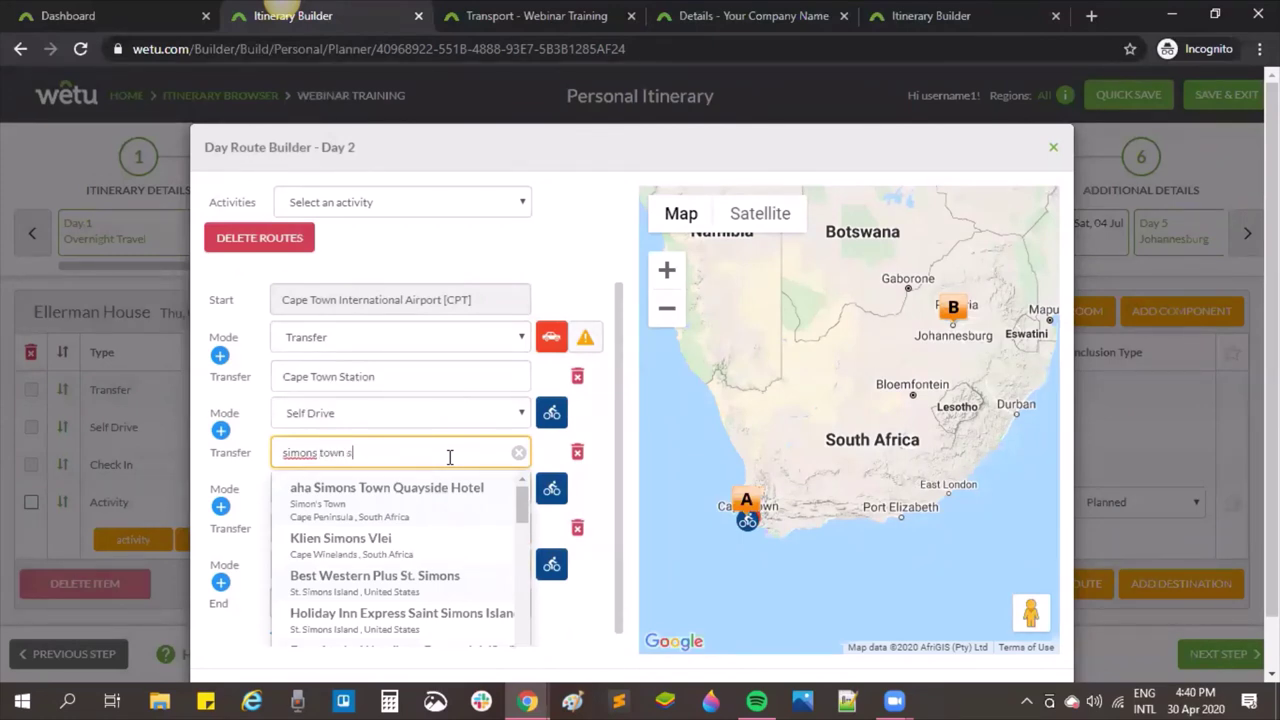
type("station")
scroll(437, 551, "down", 5)
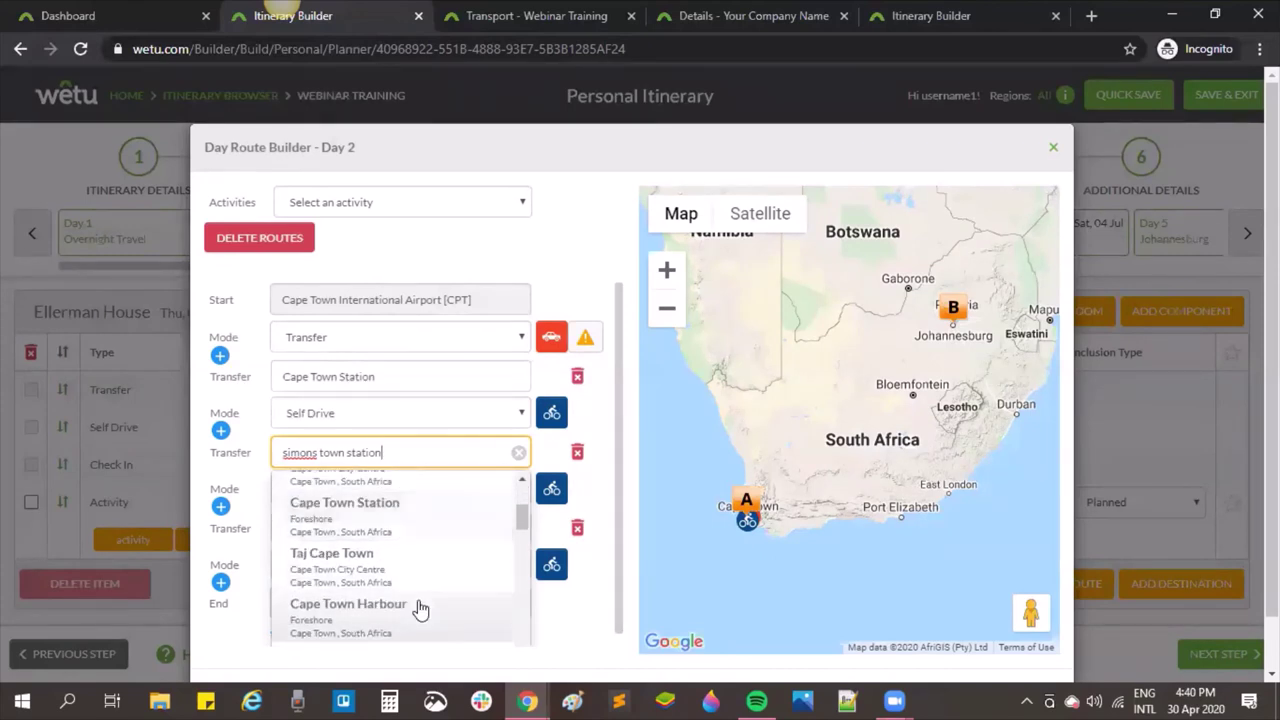
scroll(420, 608, "down", 2)
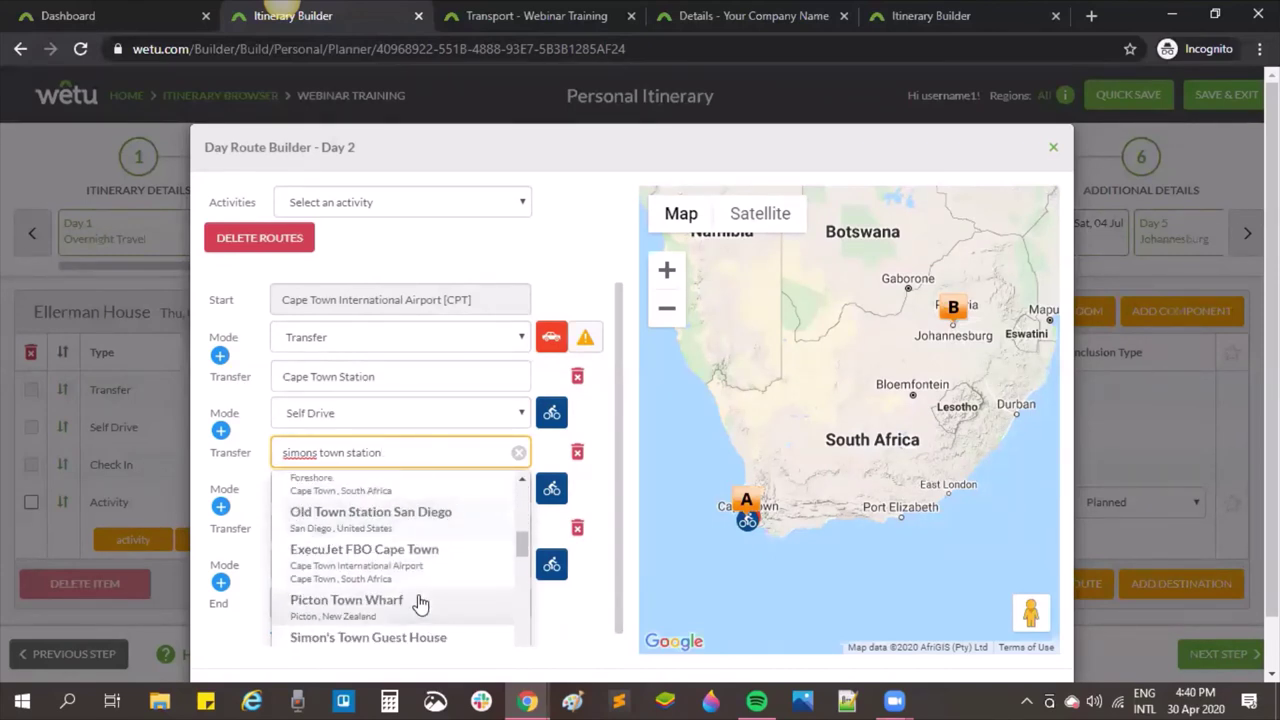
scroll(420, 600, "down", 2)
scroll(425, 585, "down", 3)
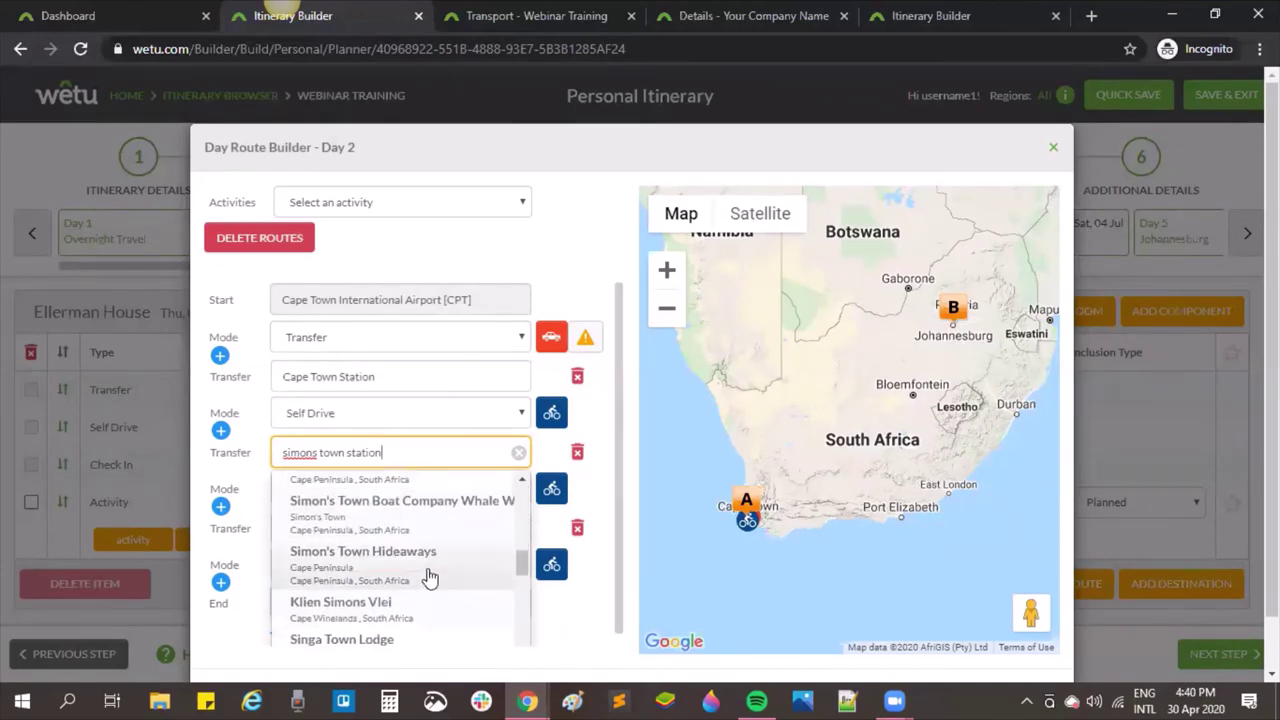
scroll(430, 578, "down", 8)
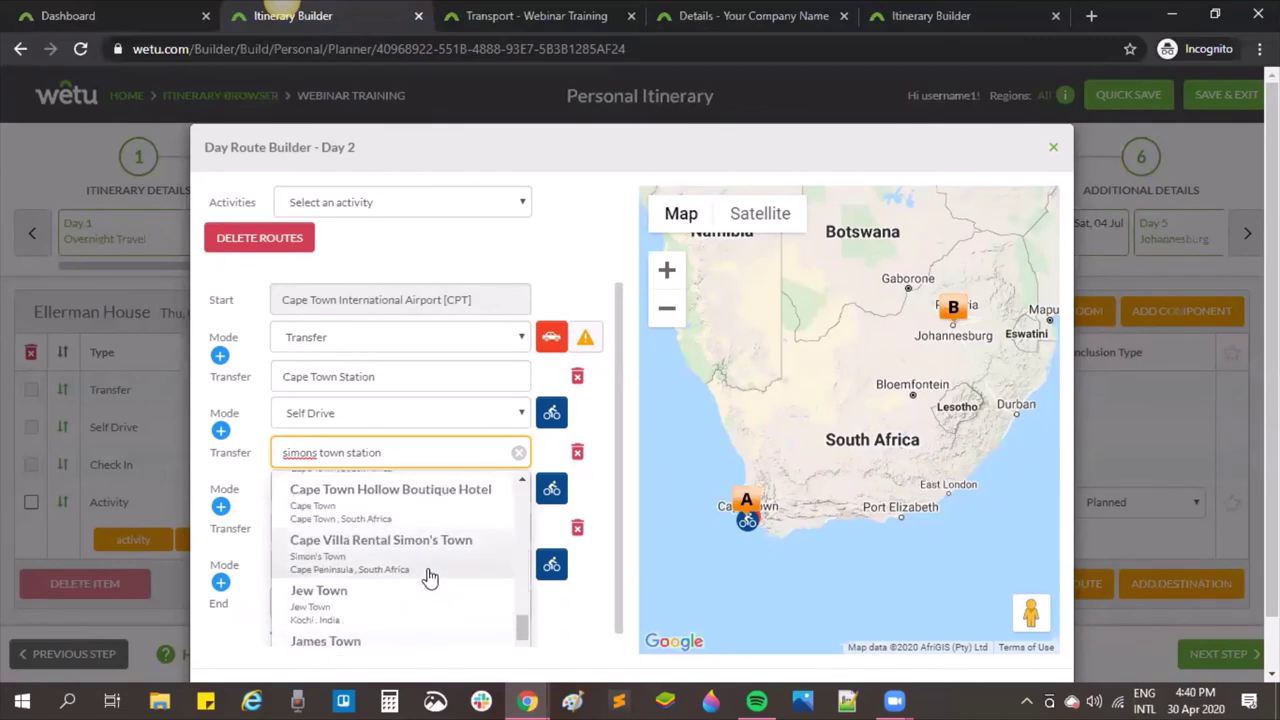
left_click(400, 490)
left_click(394, 413)
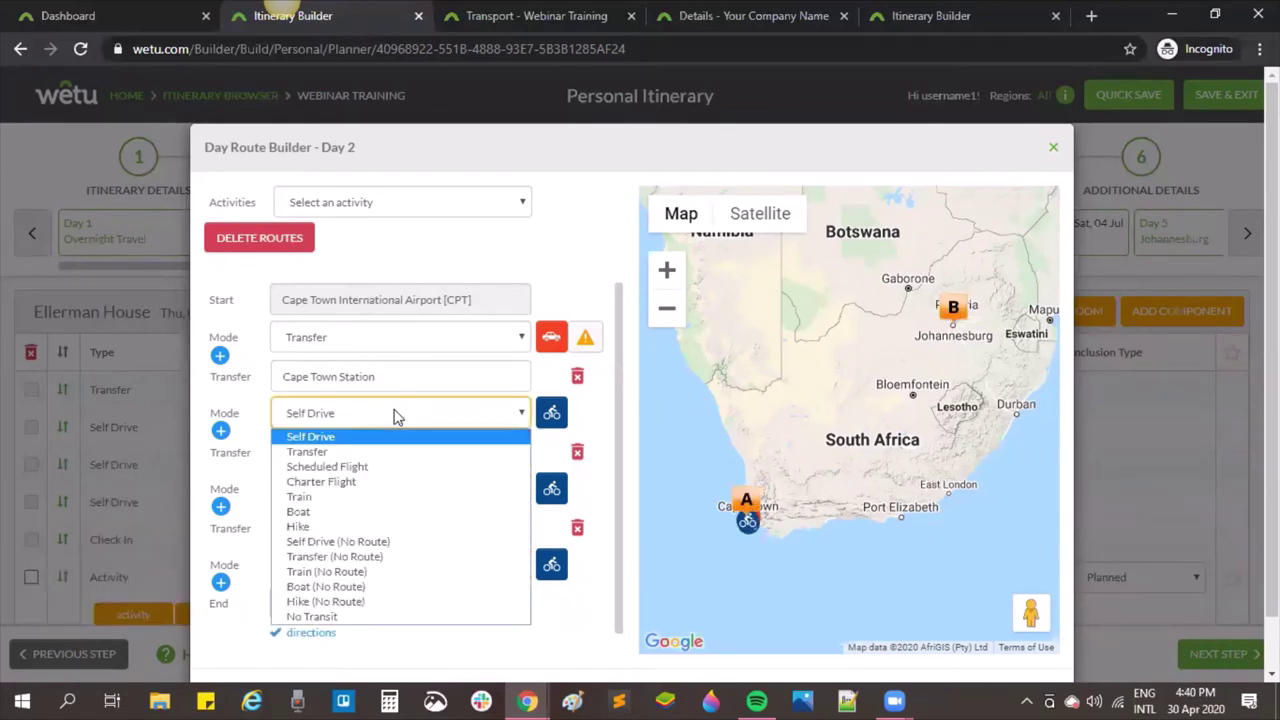
Step: Set the leg from Cape Town Station to train and browse the fixed train route list
left_click(326, 497)
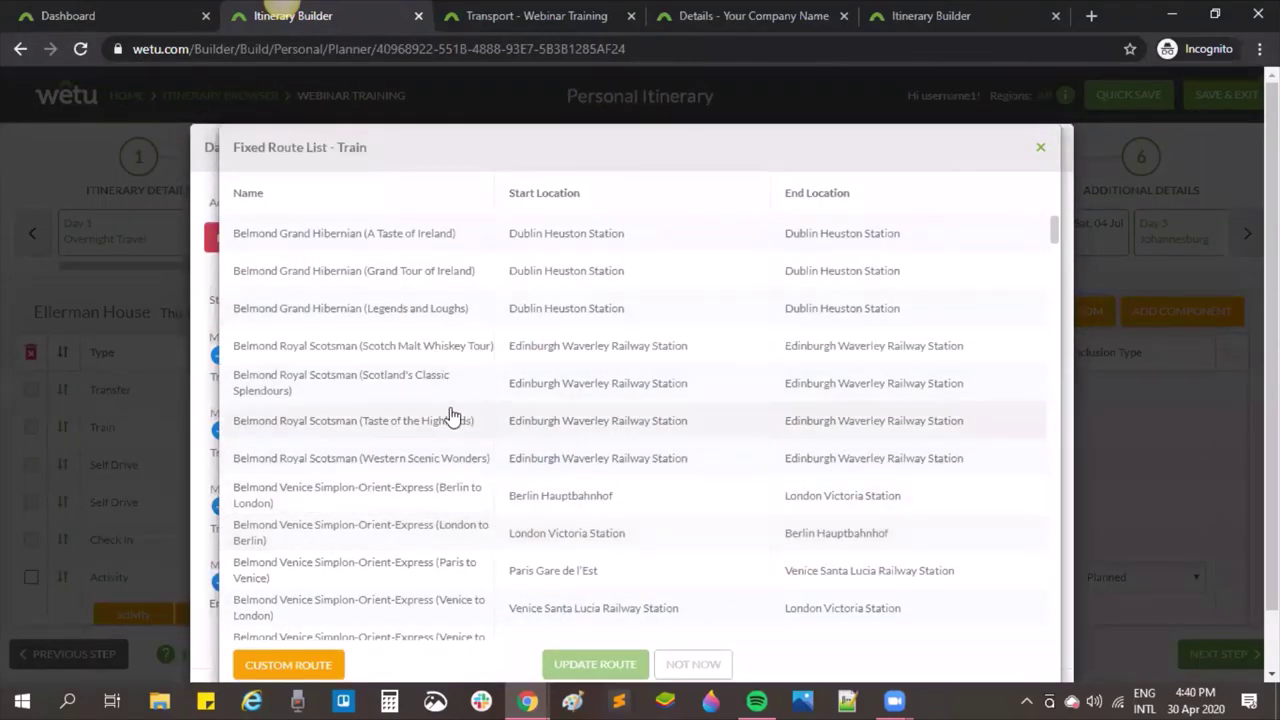
scroll(452, 416, "down", 2)
scroll(452, 416, "down", 6)
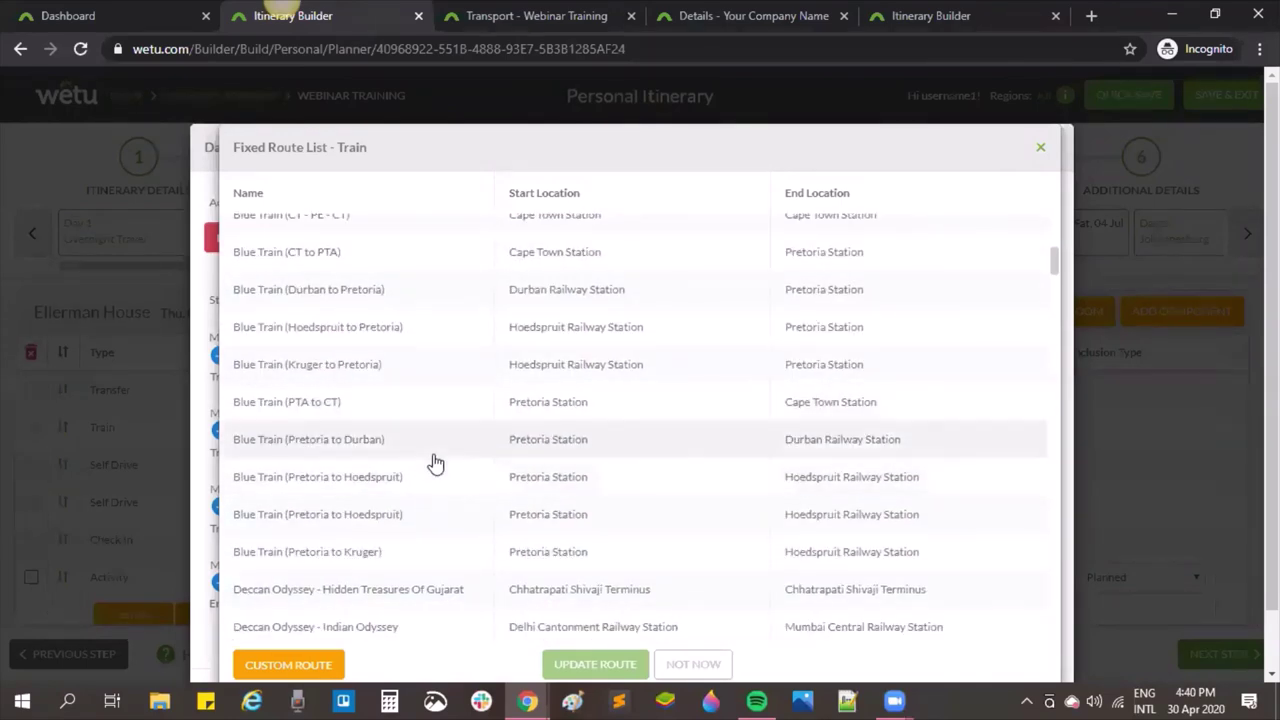
scroll(431, 464, "down", 1)
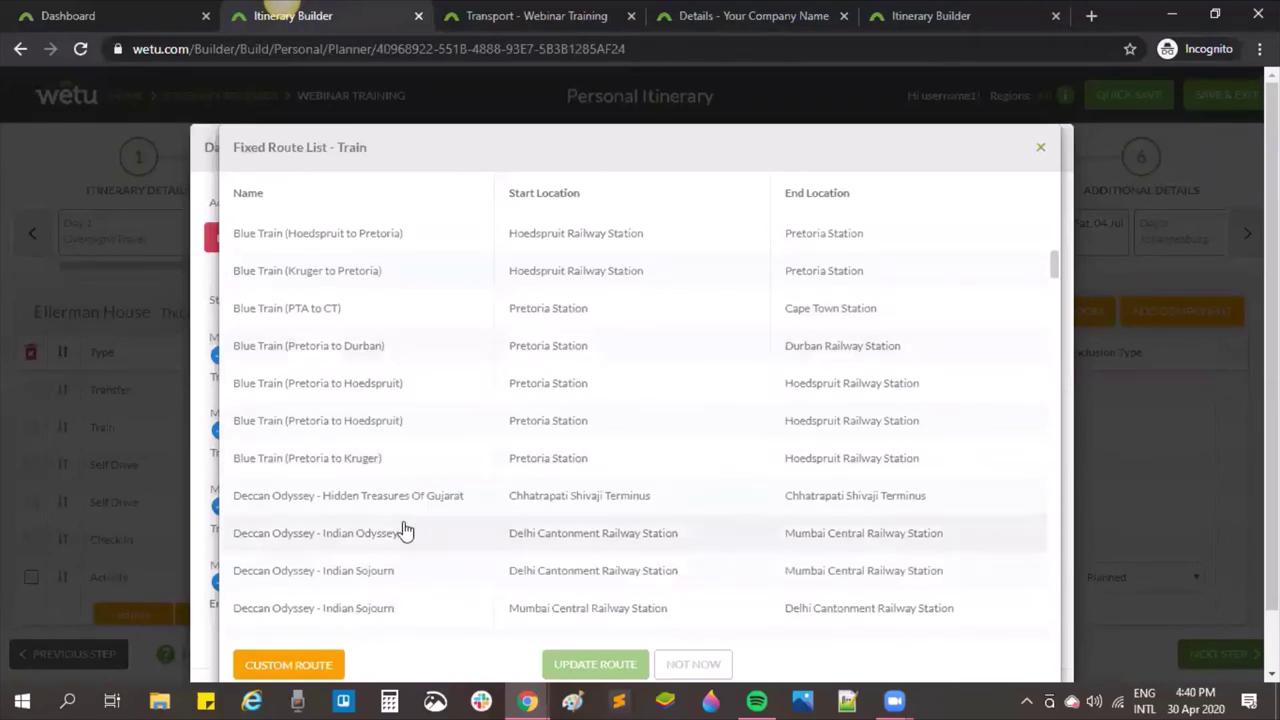
Step: Start a custom train route at Cape Town Station, placing points east along the railway to Woodstock station
left_click(294, 660)
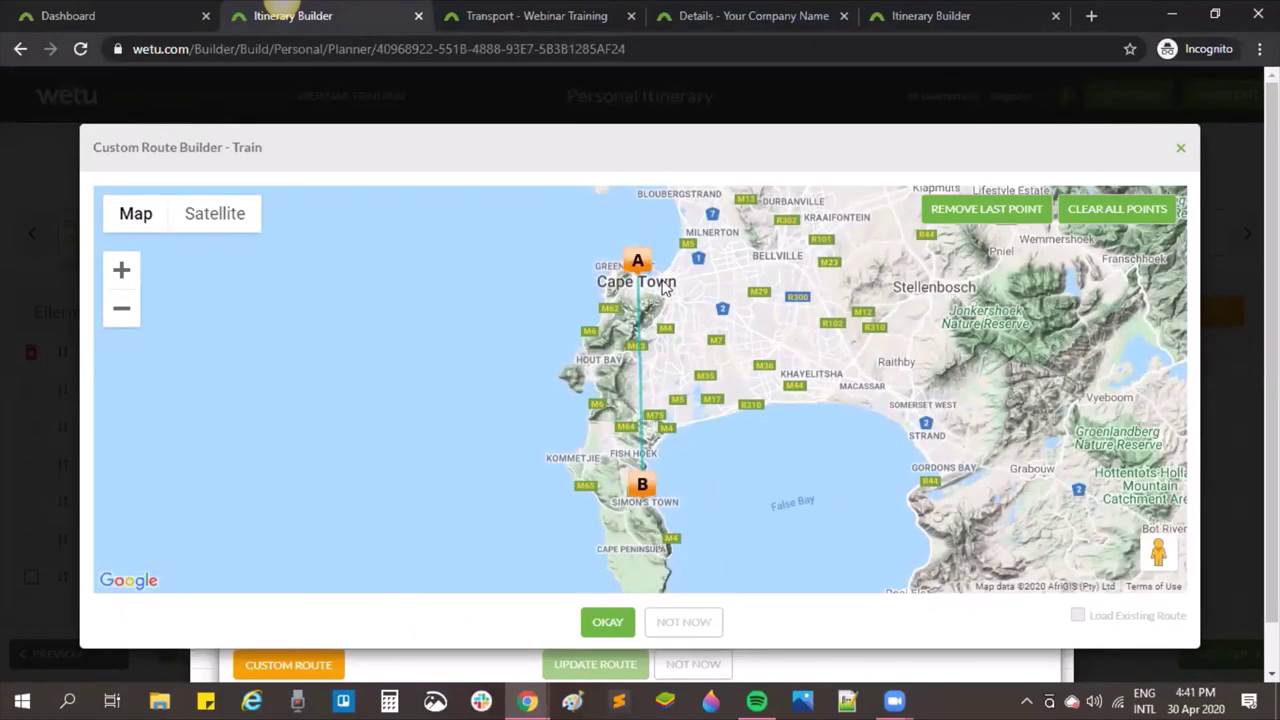
scroll(640, 292, "up", 3)
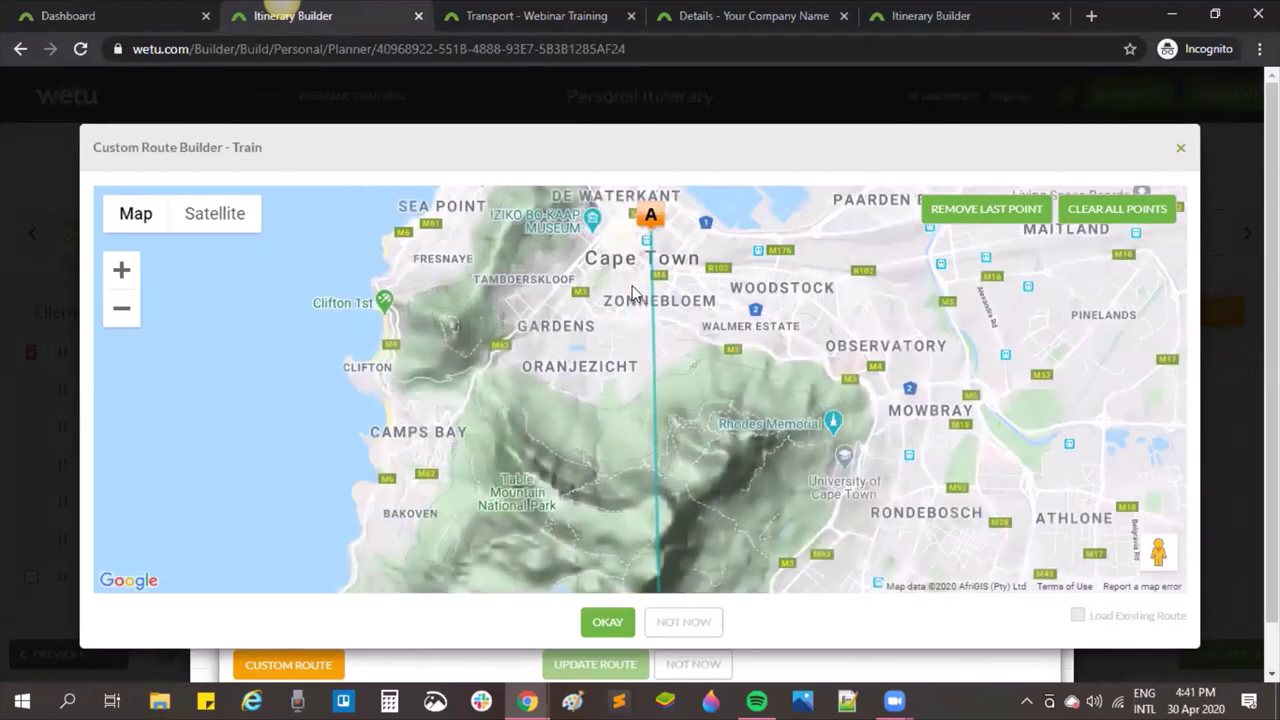
scroll(645, 285, "up", 1)
left_click_drag(589, 309, 388, 544)
scroll(484, 420, "up", 3)
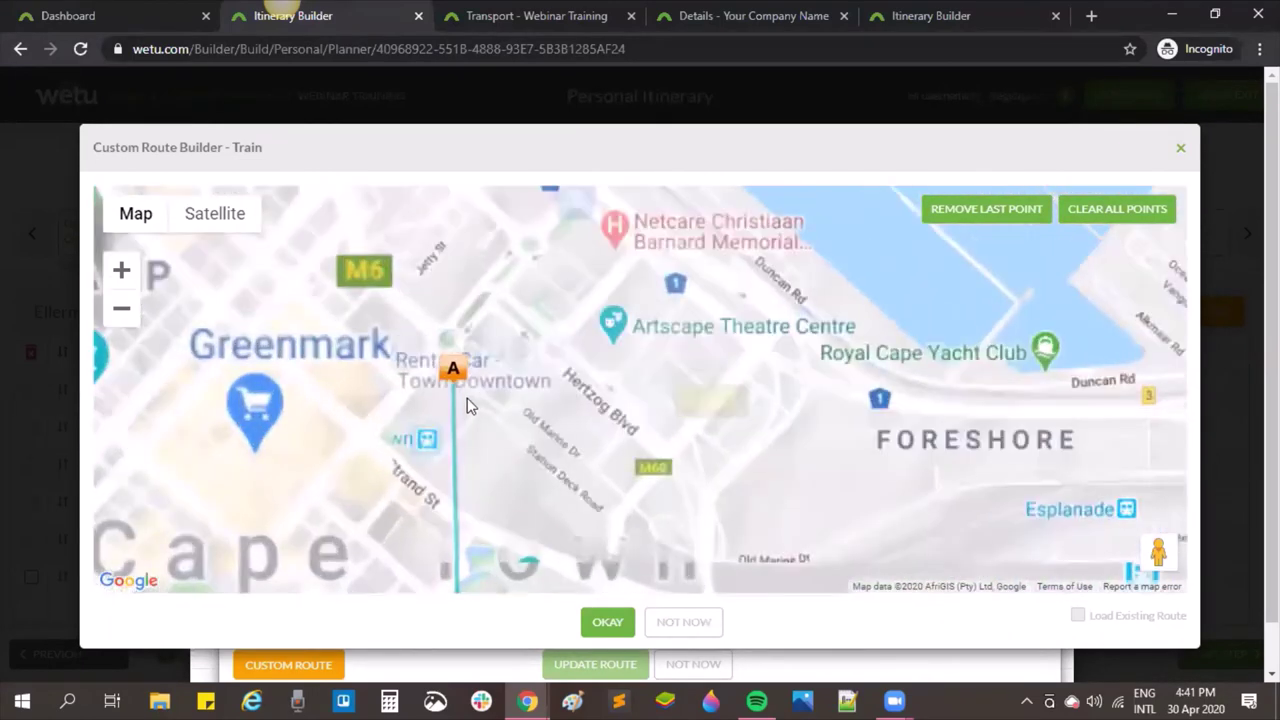
mouse_move(386, 477)
left_mouse_down()
mouse_move(452, 483)
mouse_move(352, 403)
left_mouse_up()
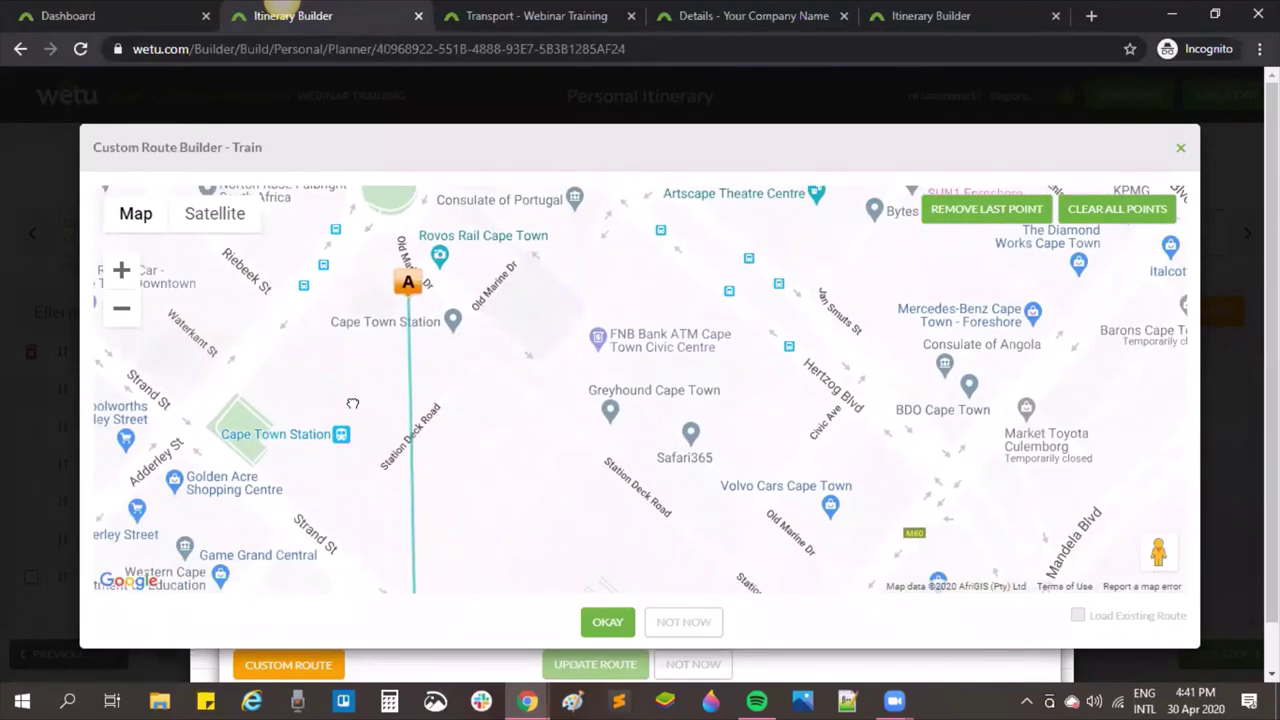
scroll(352, 403, "down", 2)
left_click(385, 428)
left_click(412, 451)
left_click(517, 488)
left_click(698, 511)
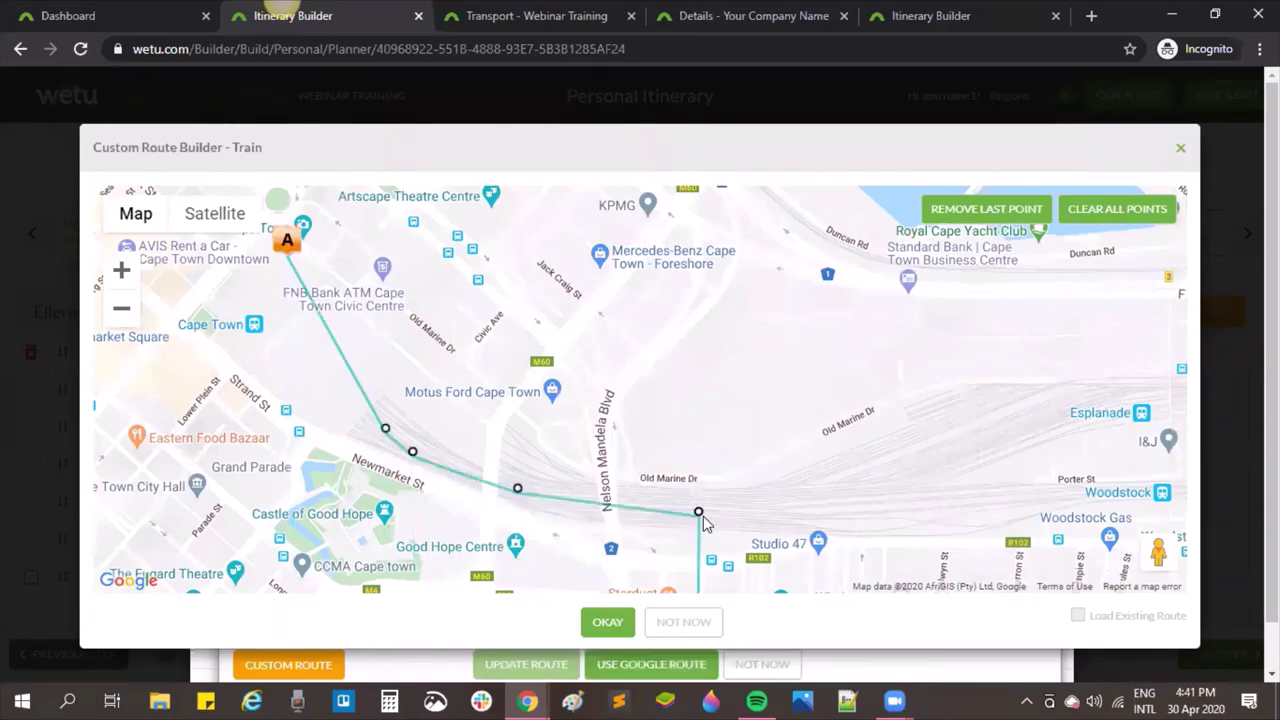
left_click(957, 513)
left_click(1075, 507)
Step: Continue the route through Woodstock, past the Old Biscuit Mill and beyond Salt River
scroll(1060, 490, "down", 1)
left_click_drag(1143, 497, 600, 385)
left_click(599, 376)
left_click(685, 382)
left_click(813, 420)
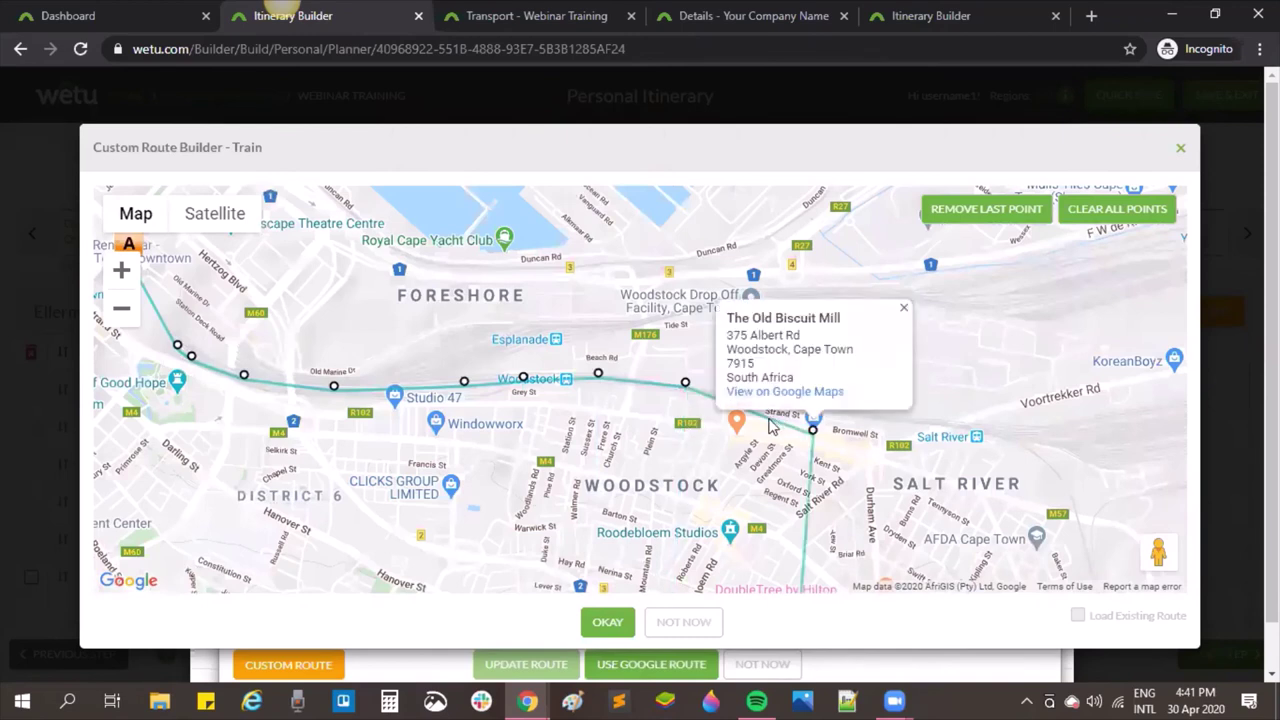
left_click(903, 308)
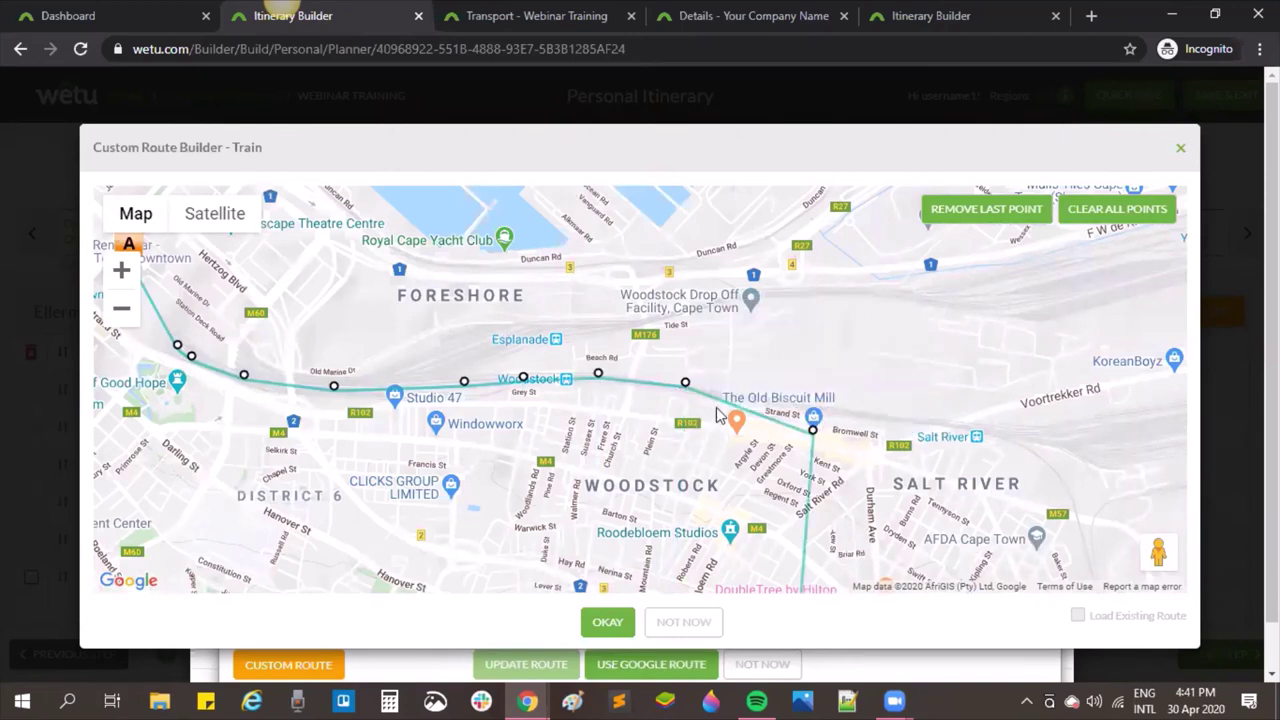
left_click(894, 413)
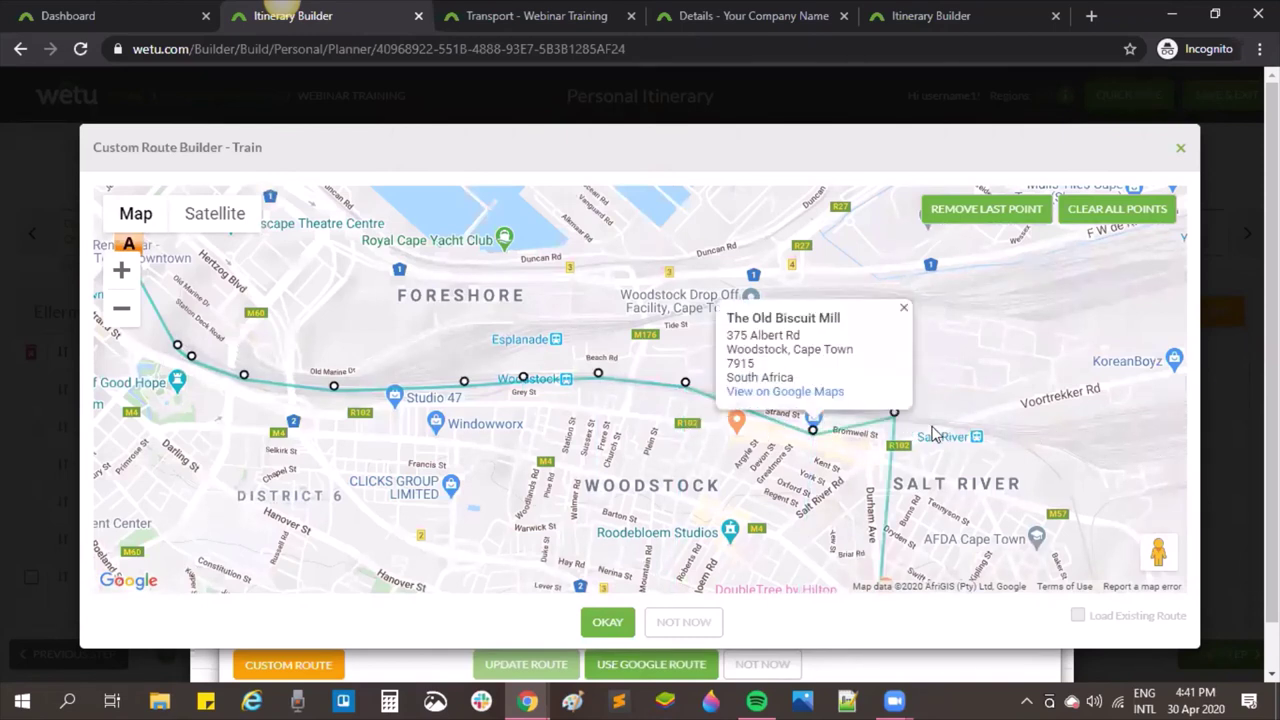
left_click(951, 421)
left_click(1057, 431)
Step: Extend the route via Voortrekker Rd and Koeberg to Maitland, then bend it south past Ndabeni
left_click_drag(1100, 444, 336, 447)
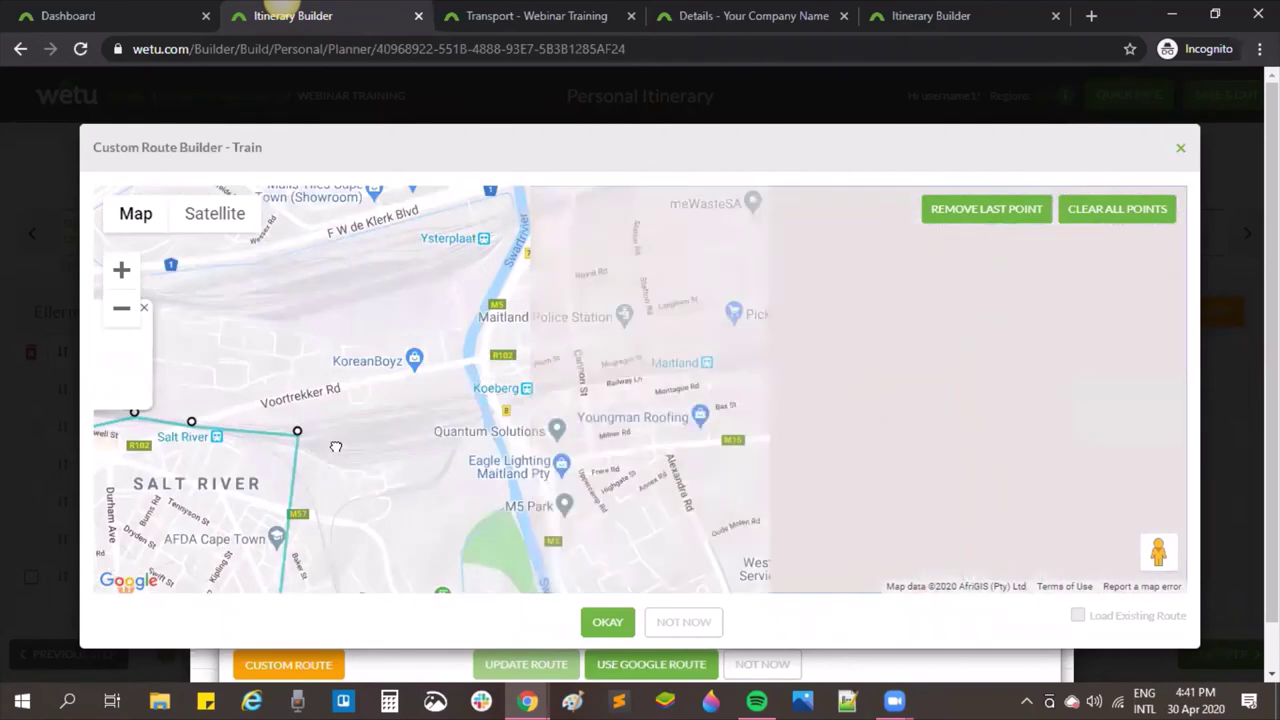
left_click(417, 431)
left_click(546, 383)
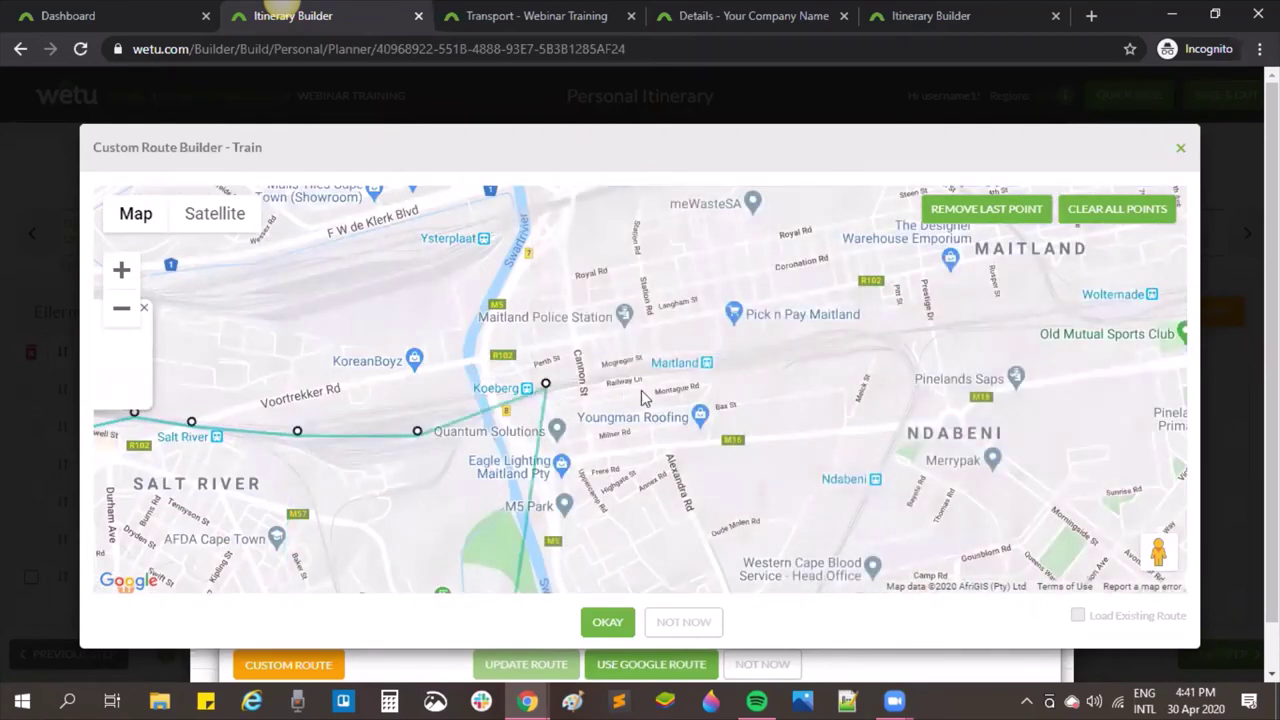
left_click(743, 369)
left_click(830, 344)
scroll(836, 350, "down", 2)
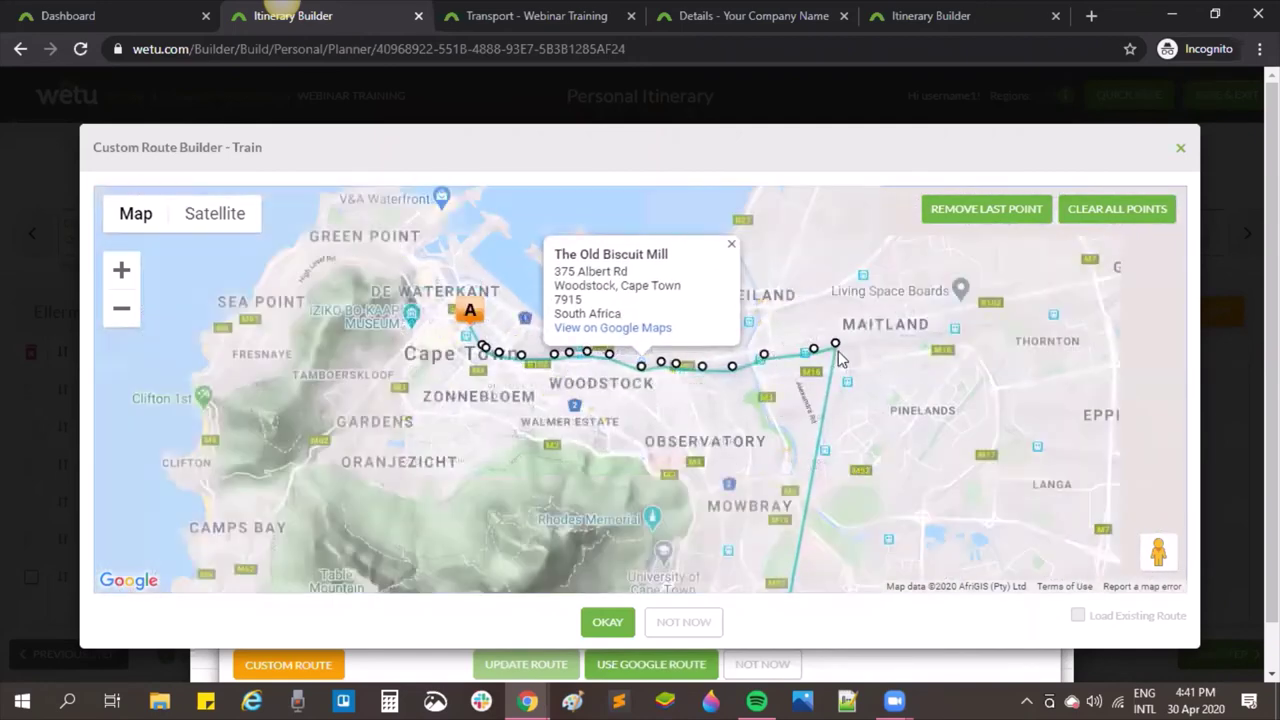
scroll(838, 352, "up", 2)
left_click(876, 354)
left_click(848, 417)
left_click(825, 478)
Step: Bring Observatory and Mowbray into view and accept the drawn custom train route
scroll(810, 496, "down", 1)
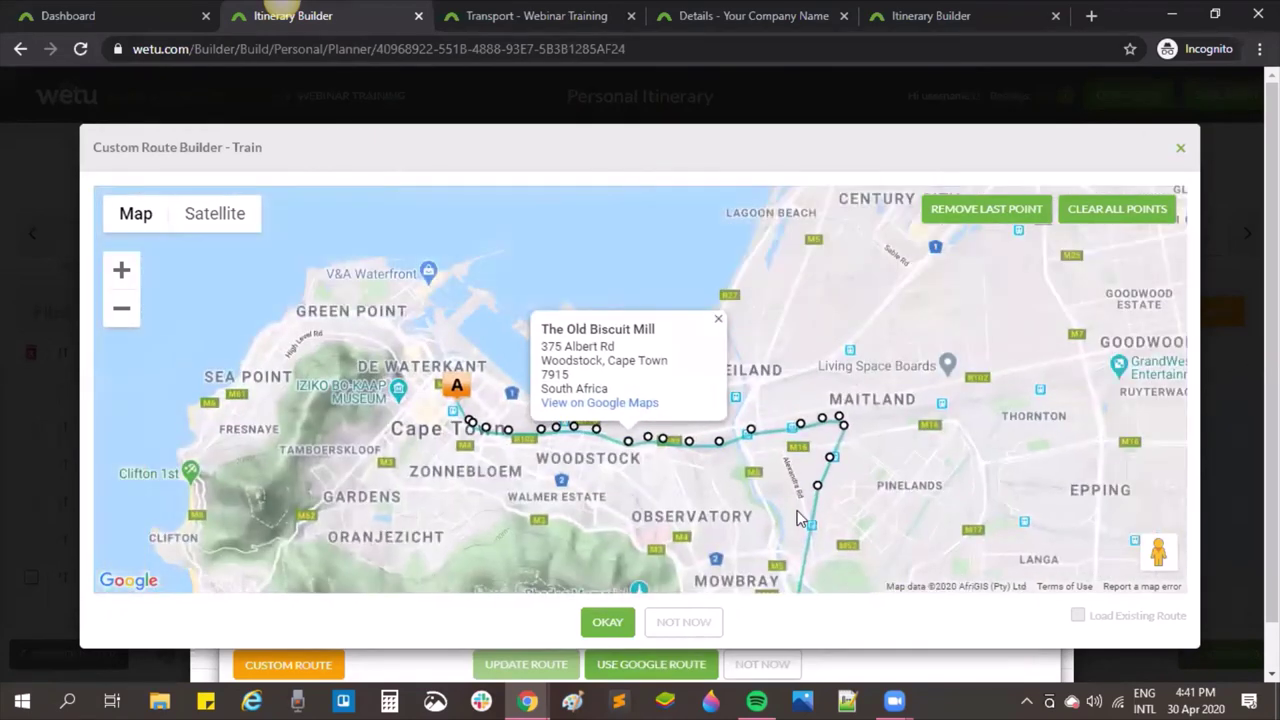
scroll(805, 525, "up", 1)
left_click_drag(930, 265, 898, 158)
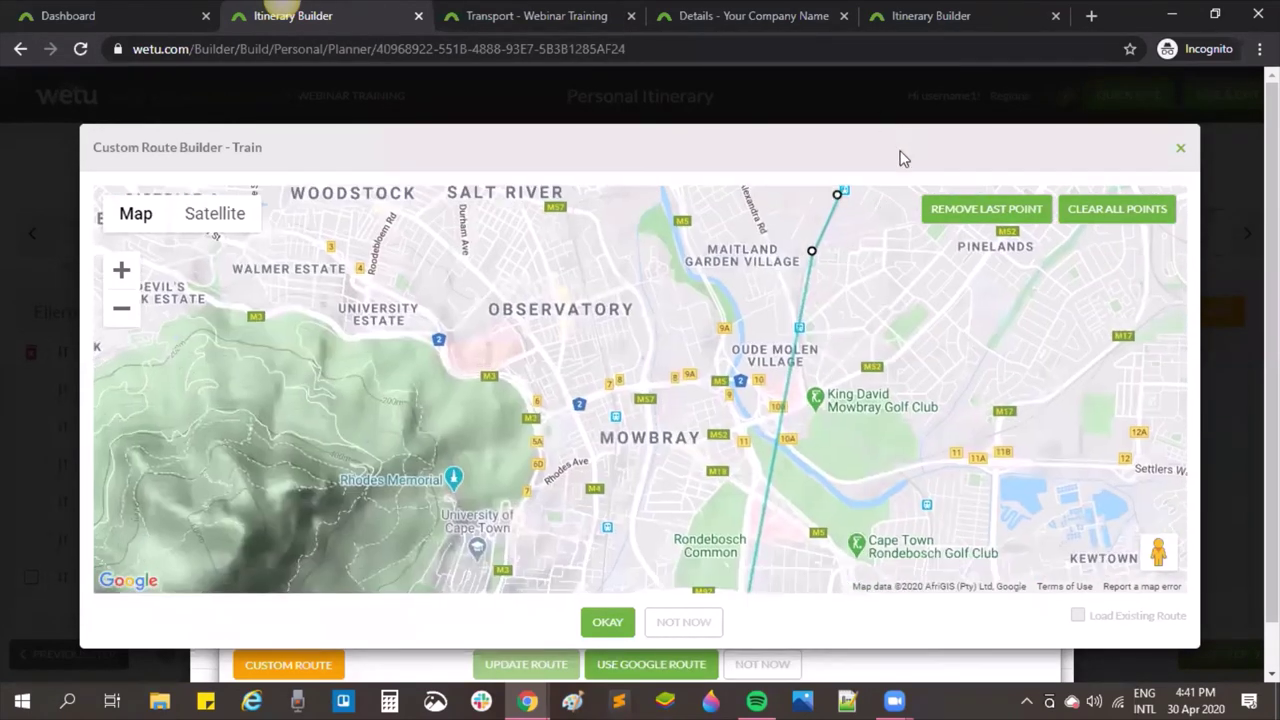
left_click(607, 632)
Step: Review the hand-drawn train route on the Day Route Builder map and apply it to Day 2
scroll(718, 503, "up", 3)
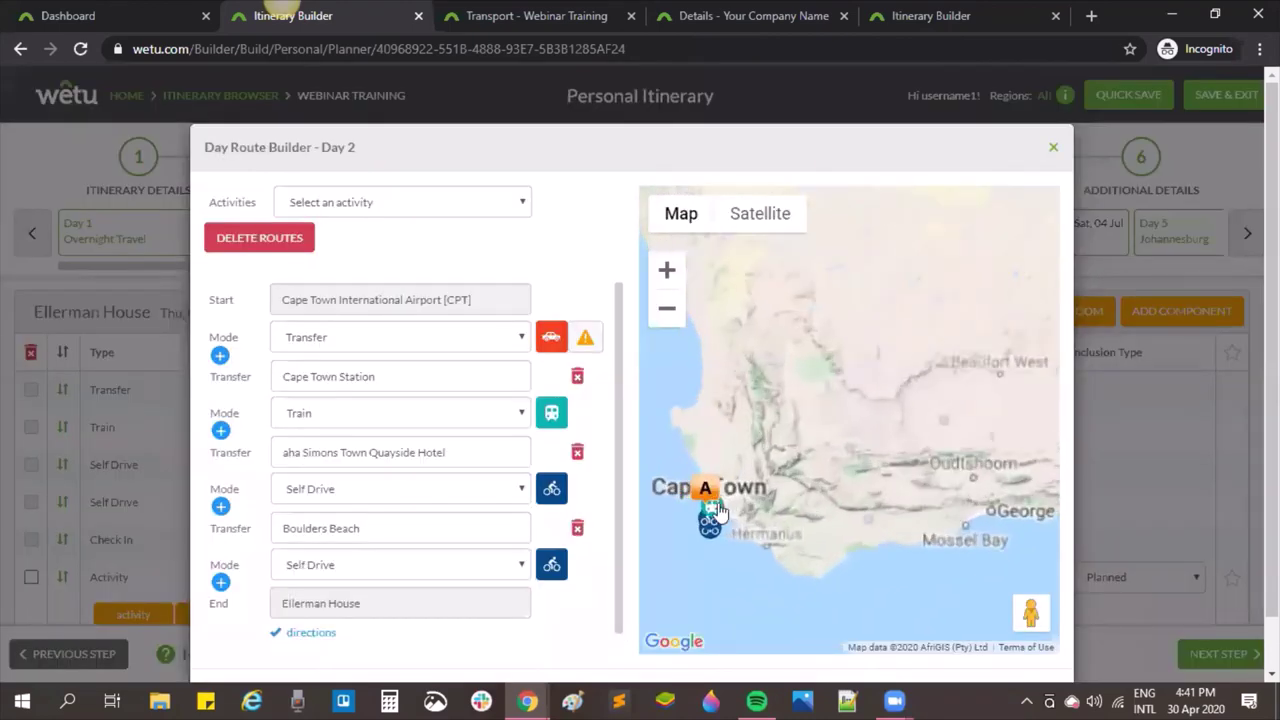
scroll(718, 503, "up", 2)
left_click_drag(871, 514, 700, 457)
scroll(700, 457, "up", 3)
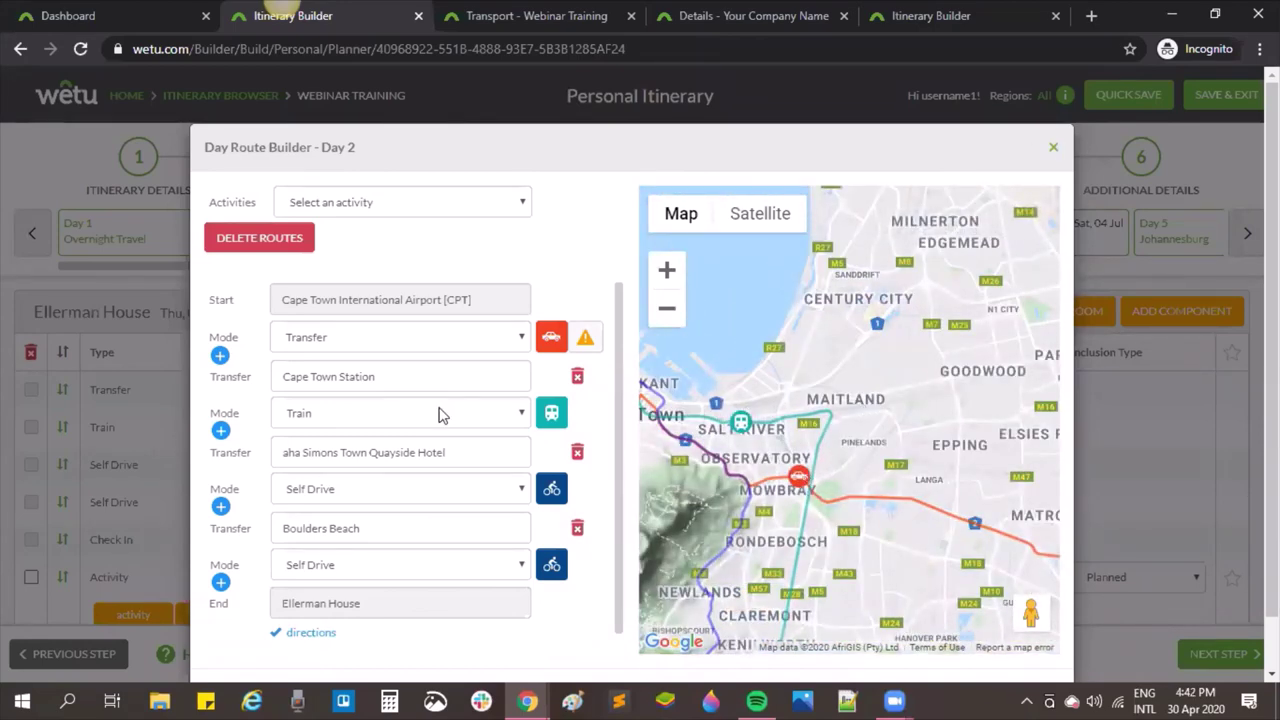
scroll(437, 413, "down", 1)
scroll(560, 672, "down", 2)
left_click(590, 637)
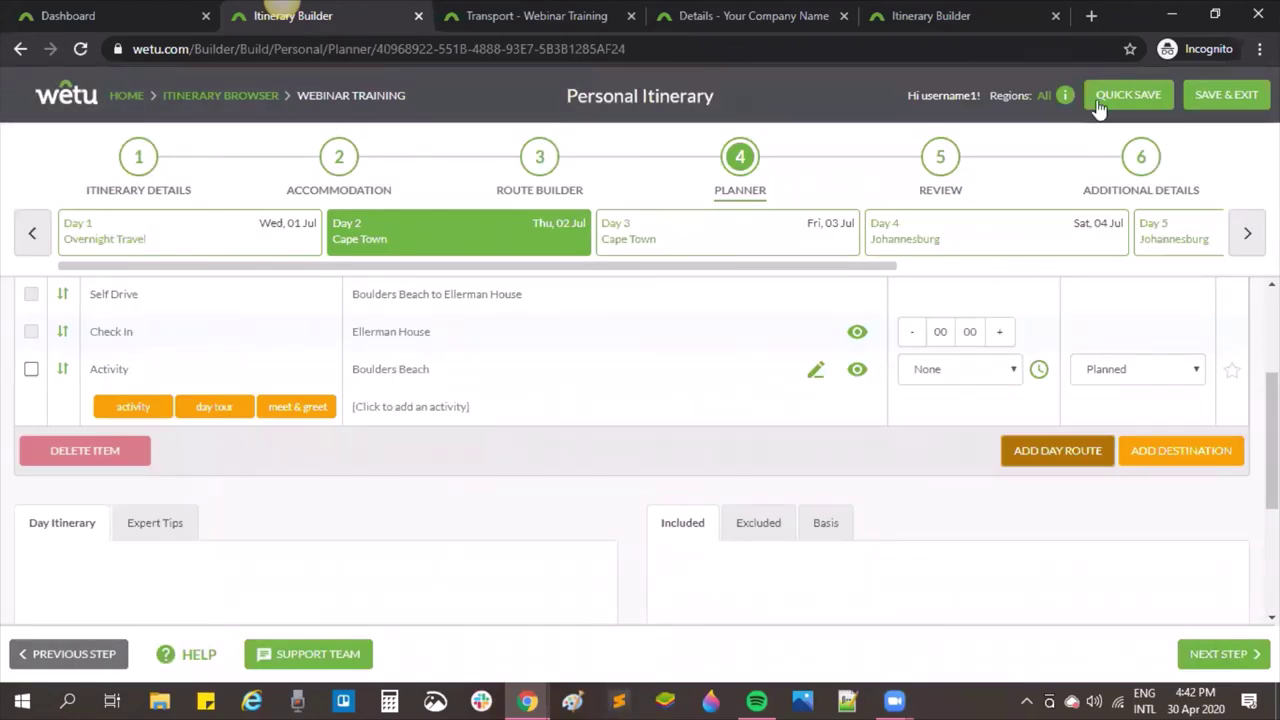
Step: Quick-save the Webinar Training itinerary, open Itinerary Builder in a new tab, and return to the Day 2 planner
left_click(1128, 95)
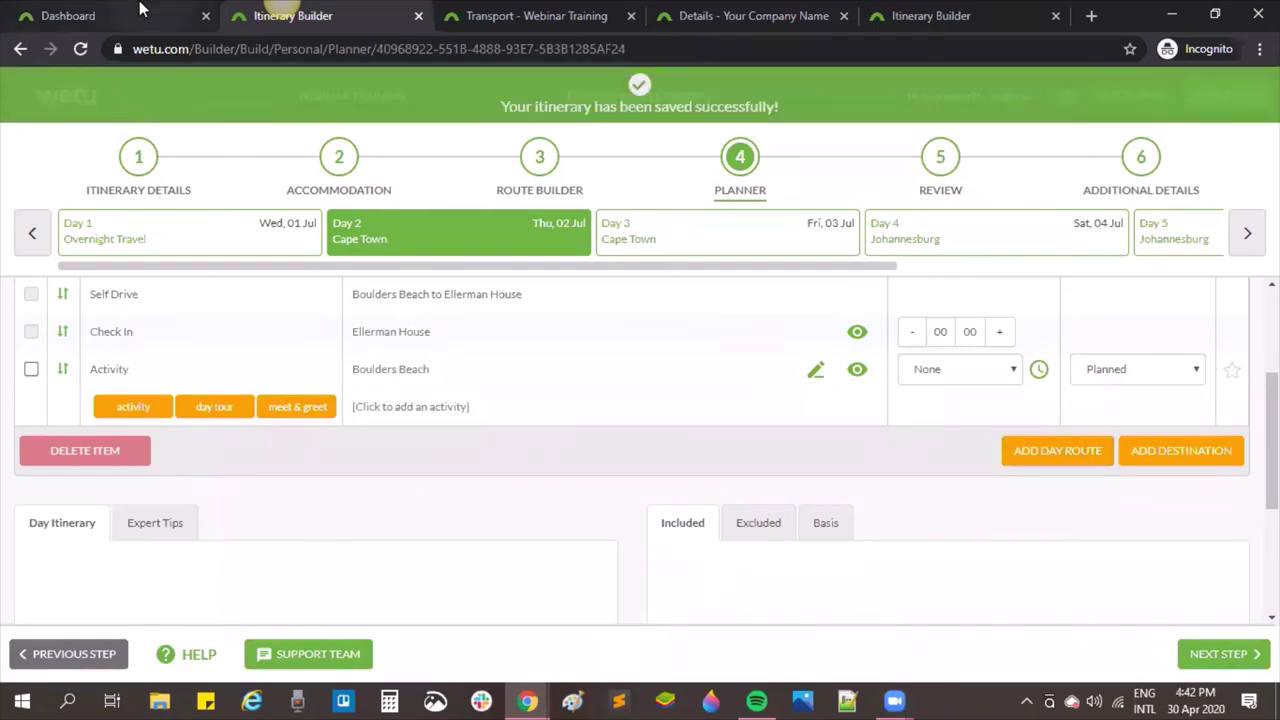
left_click(140, 10)
left_click(278, 350)
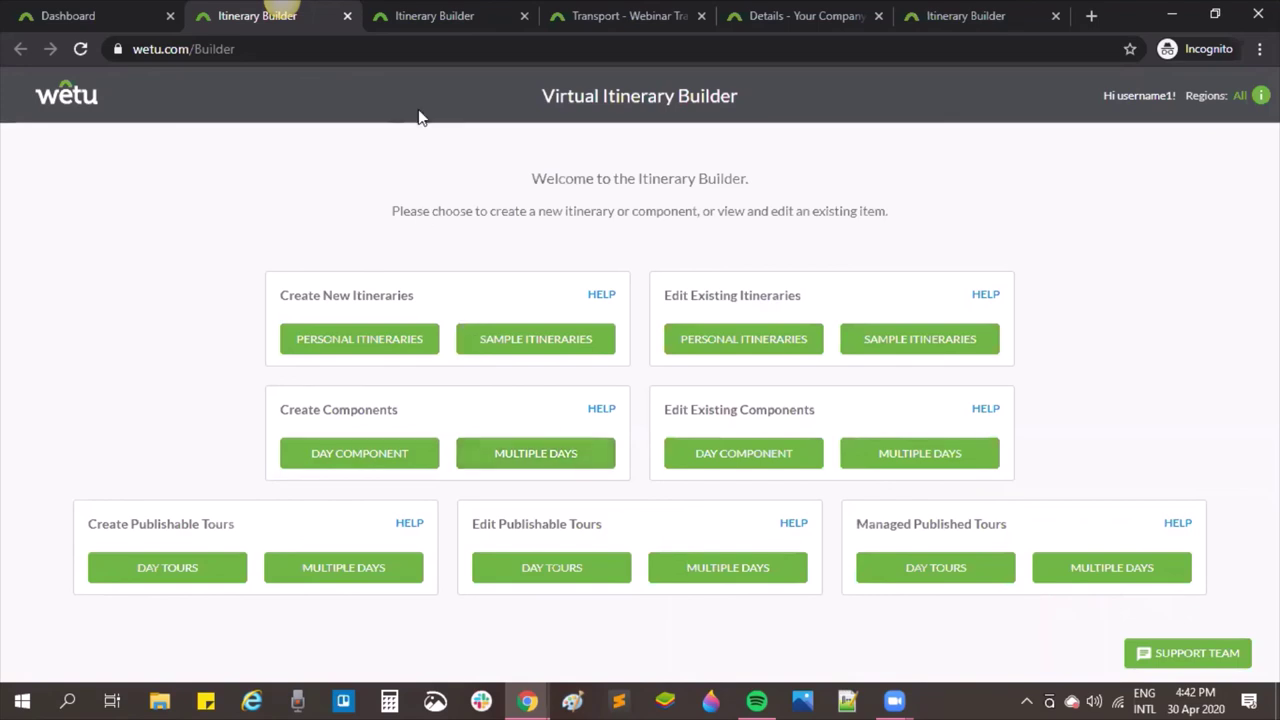
left_click(430, 14)
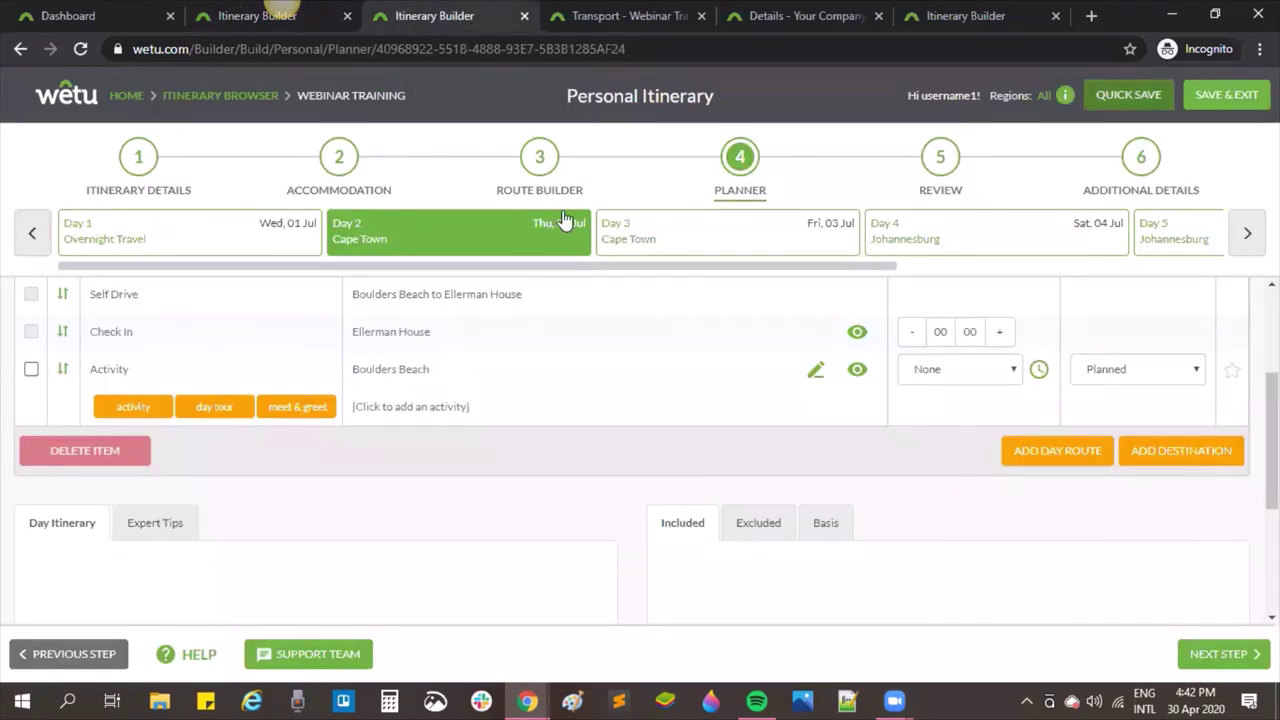
scroll(565, 220, "up", 2)
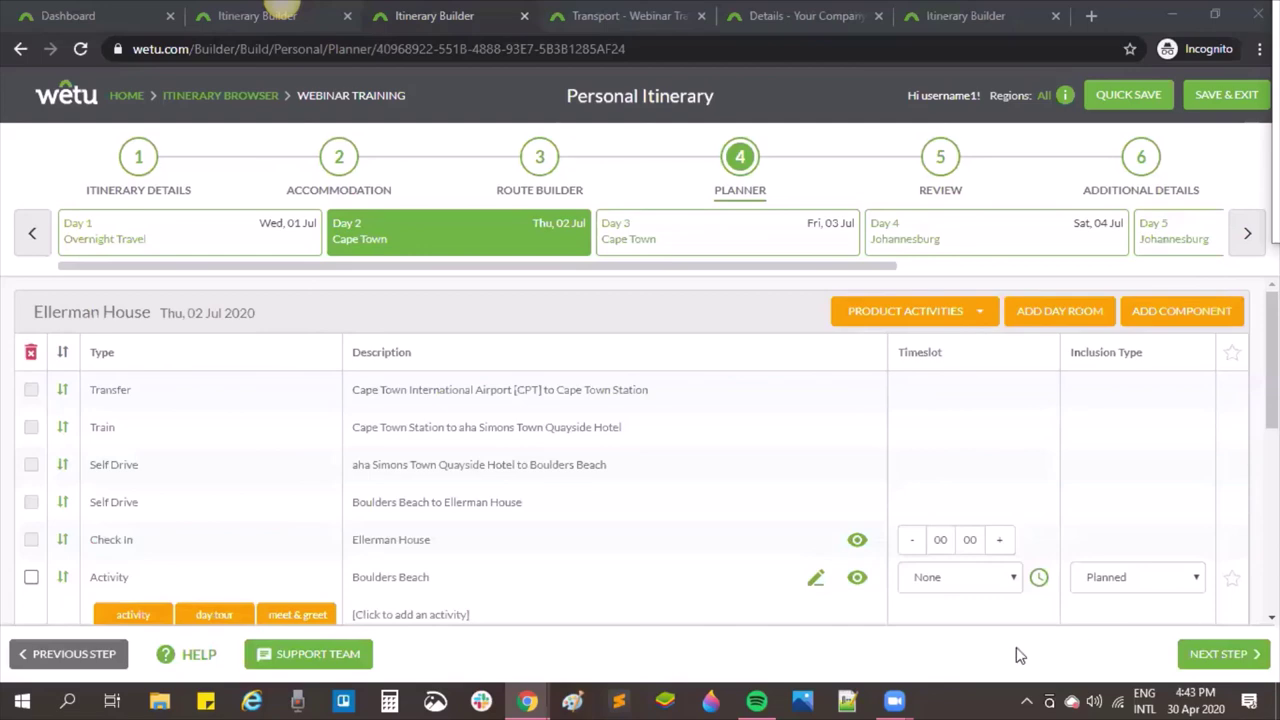
Step: Return to the Route Builder step and check the Day 1–2 flight leg's transport mode without changing it
left_click(538, 160)
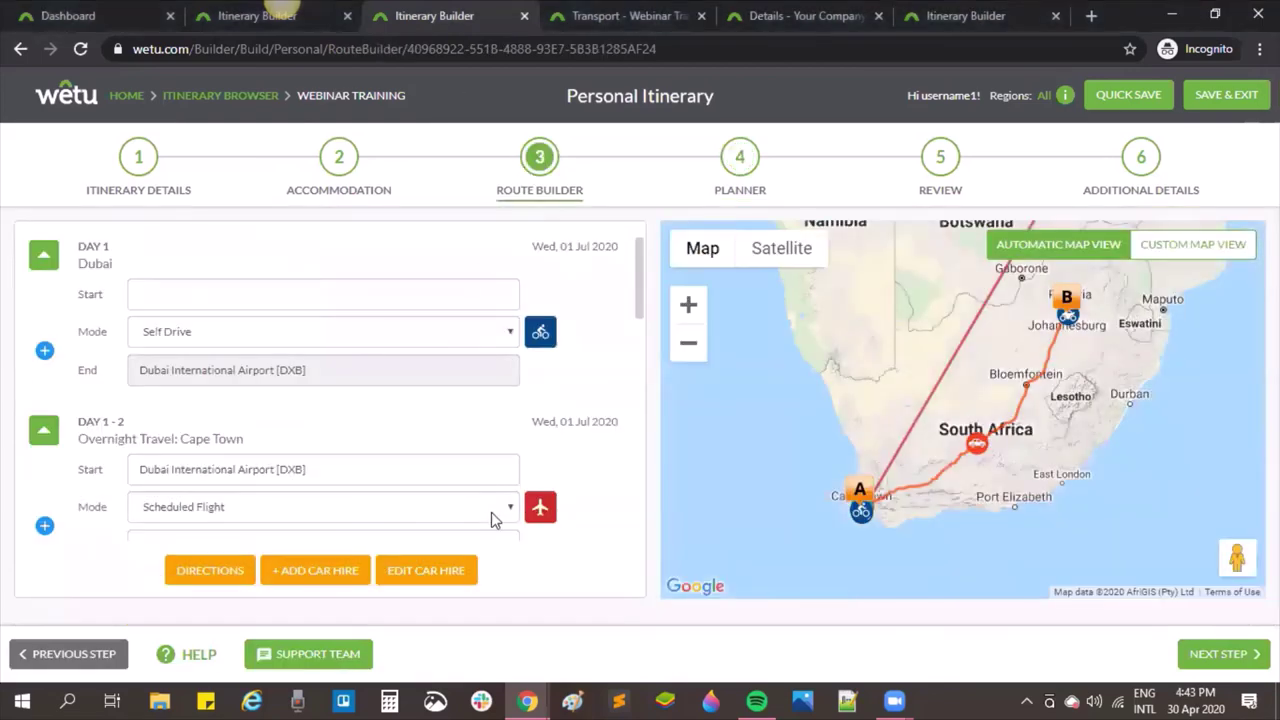
left_click(491, 513)
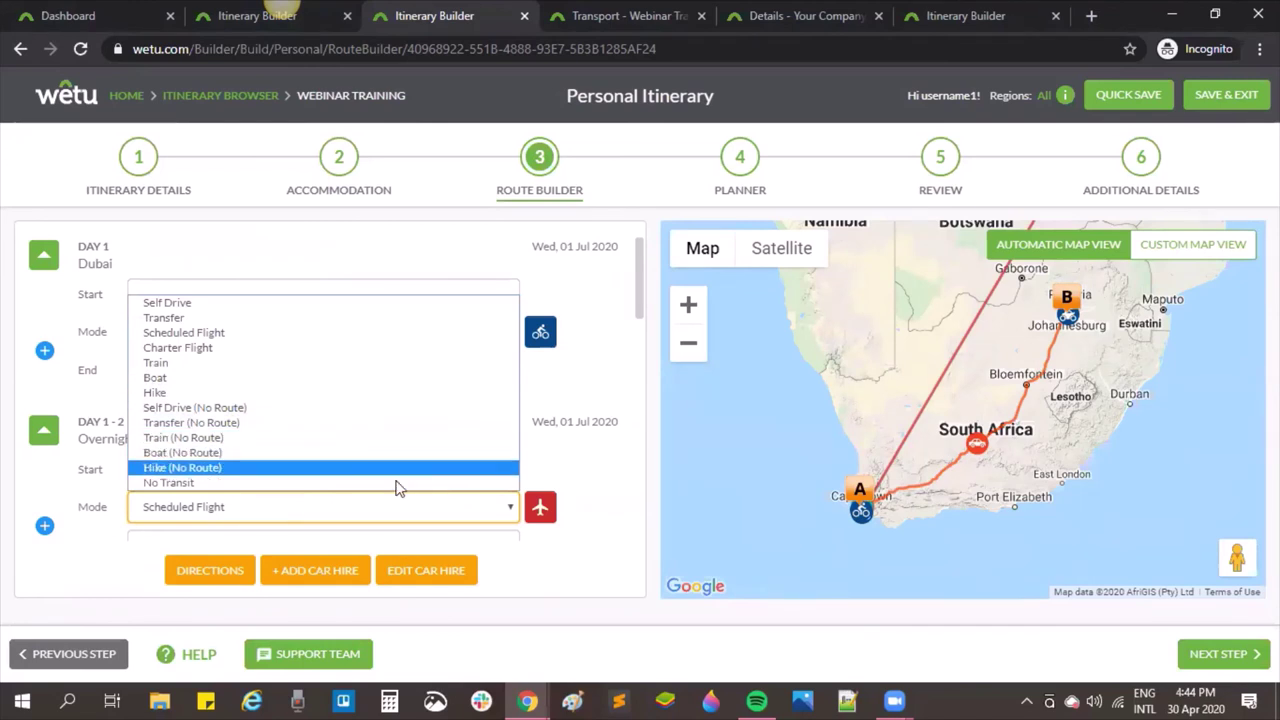
left_click(393, 519)
left_click(391, 520)
left_click(391, 520)
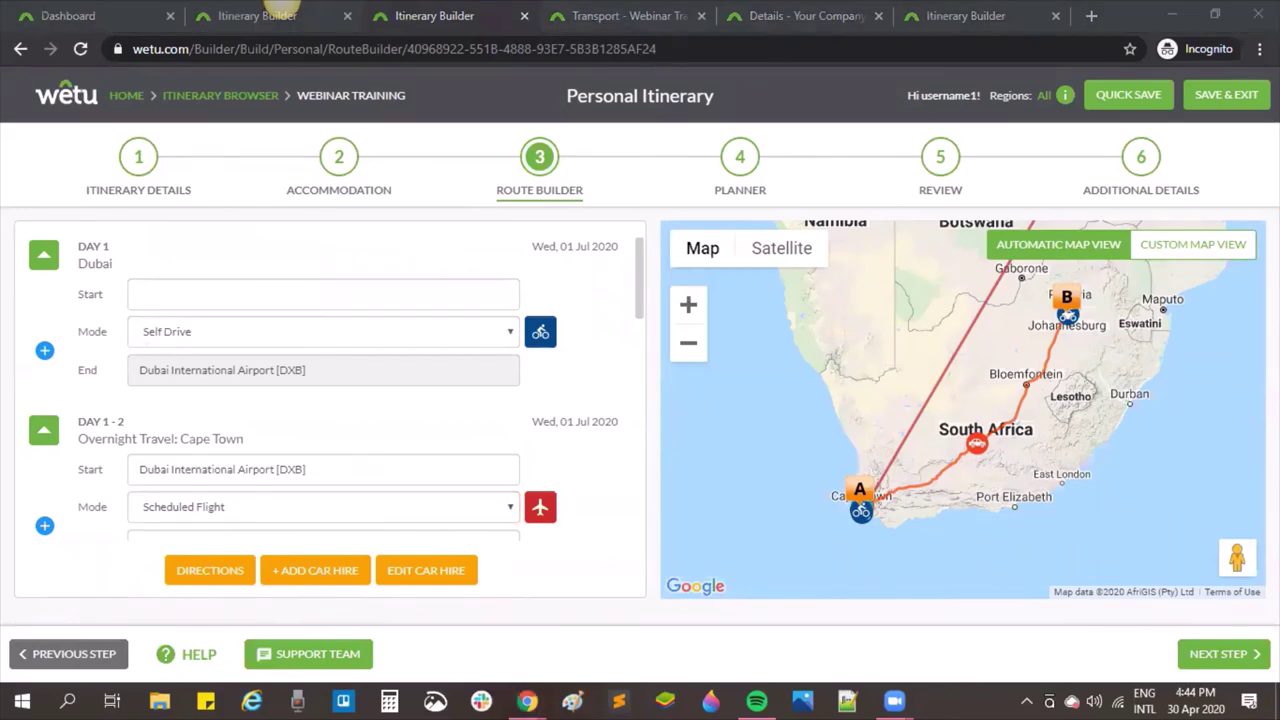